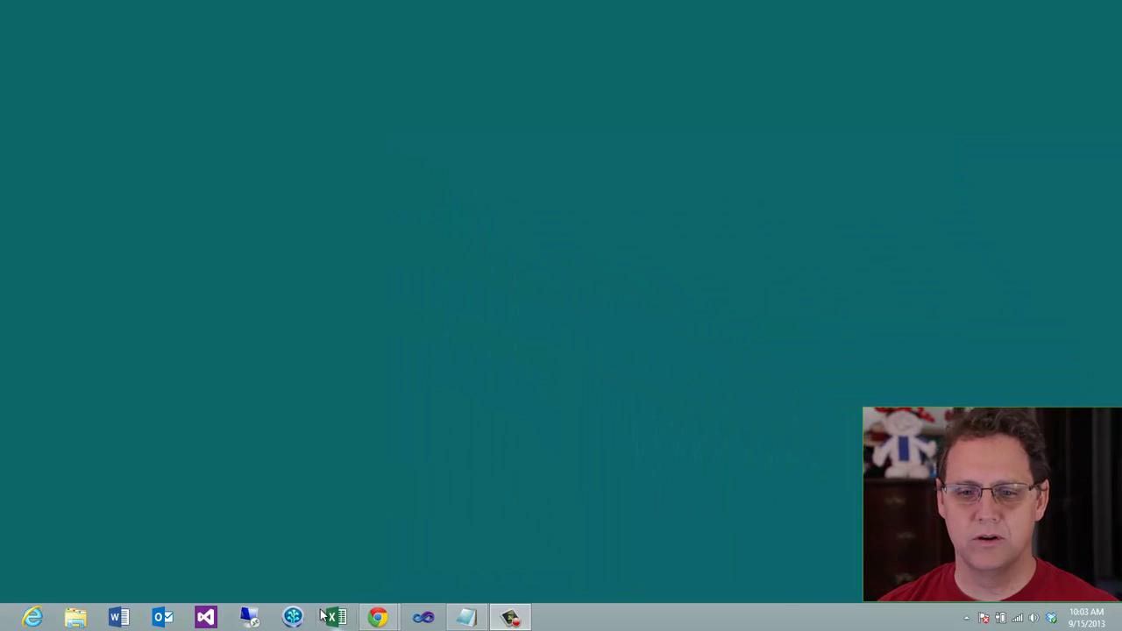
# Bring the Chrome window with the Windows Azure portal's all-items dashboard to the front
pyautogui.moveTo(395, 597)
pyautogui.click(451, 551)
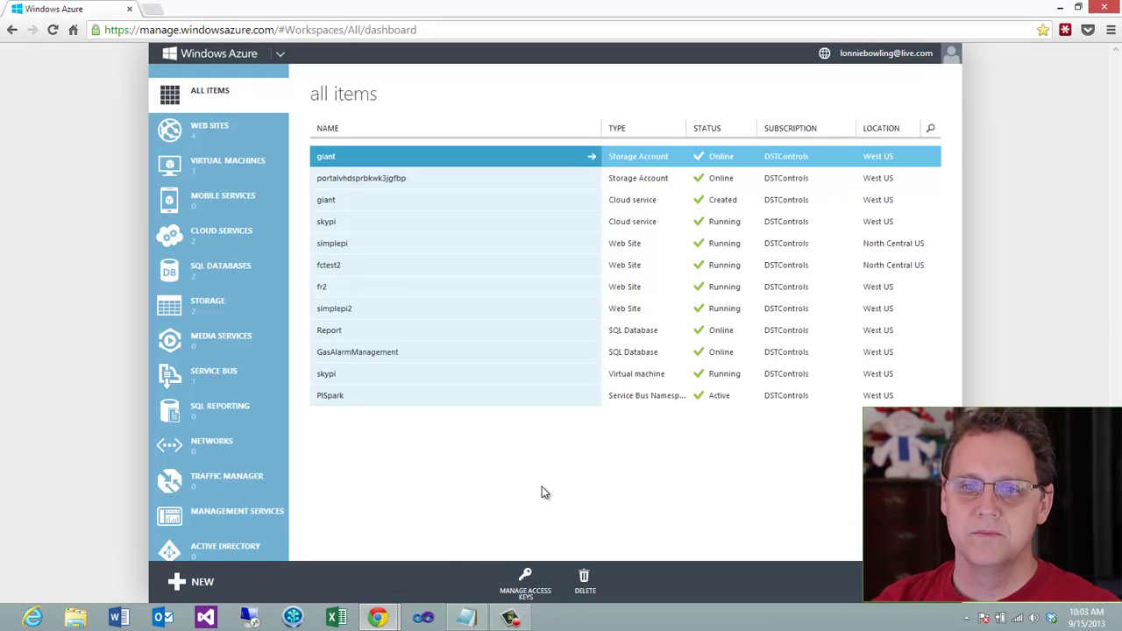
# Show the Virtual Machines list and start creating a new virtual machine
pyautogui.click(217, 170)
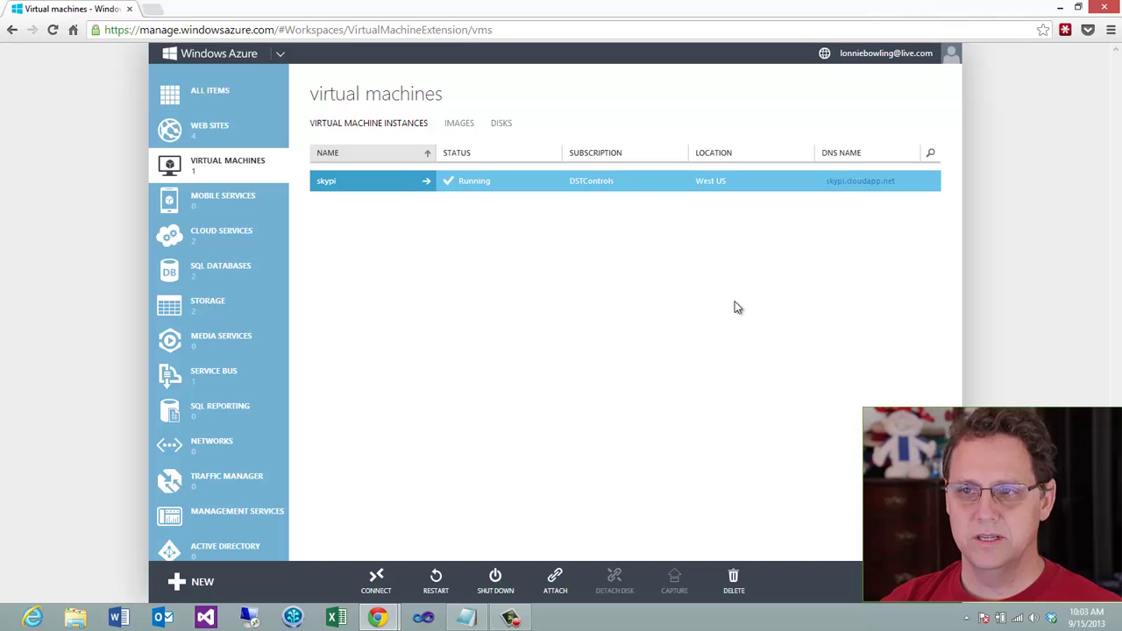
pyautogui.click(215, 580)
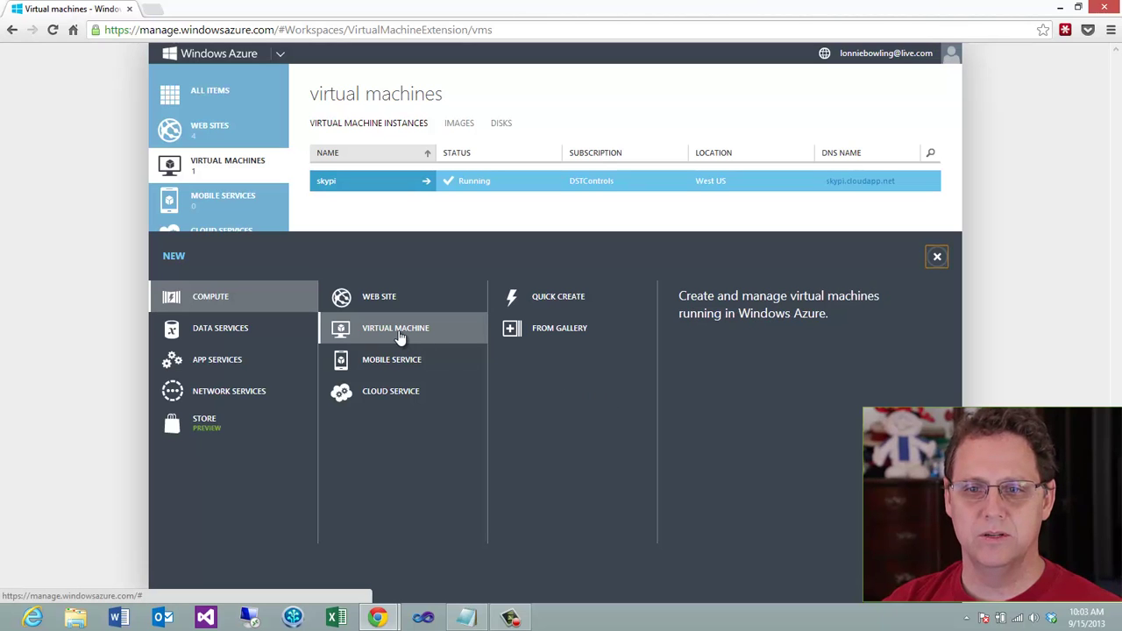
# Create from the gallery using the SQL Server 2012 SP1 Standard on WS 2012 image
pyautogui.click(543, 329)
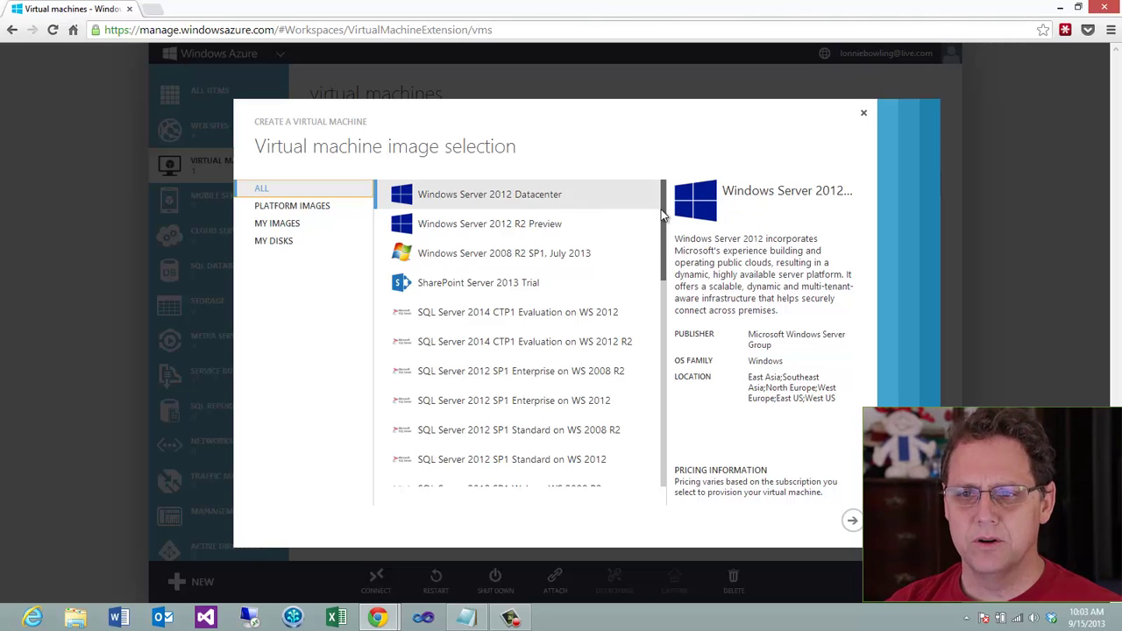
pyautogui.moveTo(661, 210); pyautogui.dragTo(661, 283)
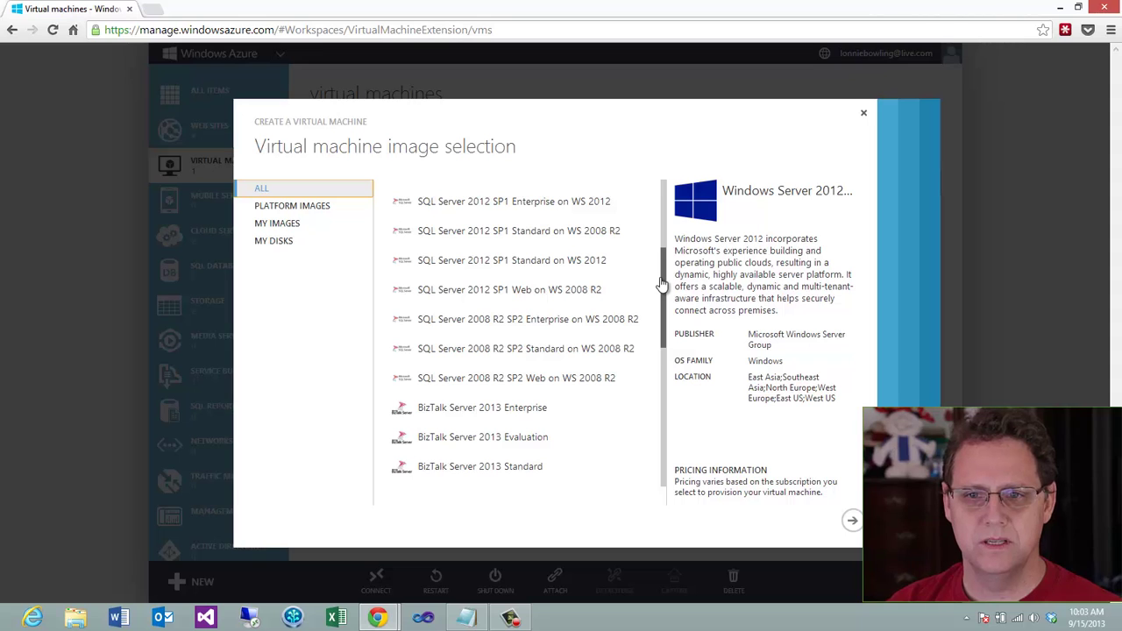
pyautogui.click(470, 268)
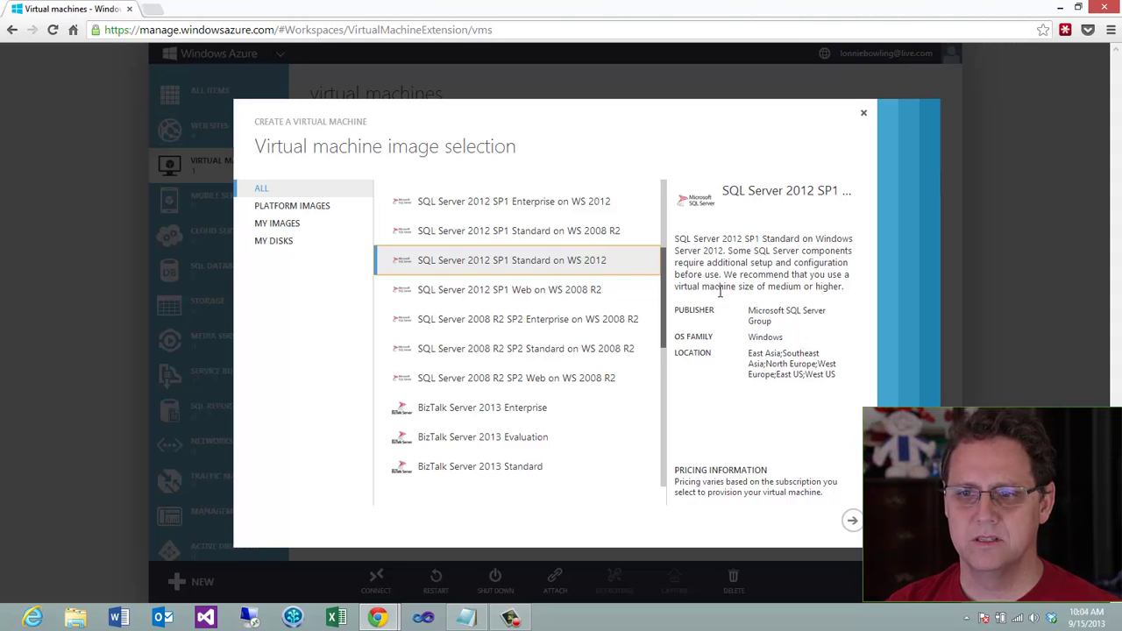
pyautogui.moveTo(768, 288); pyautogui.dragTo(844, 287)
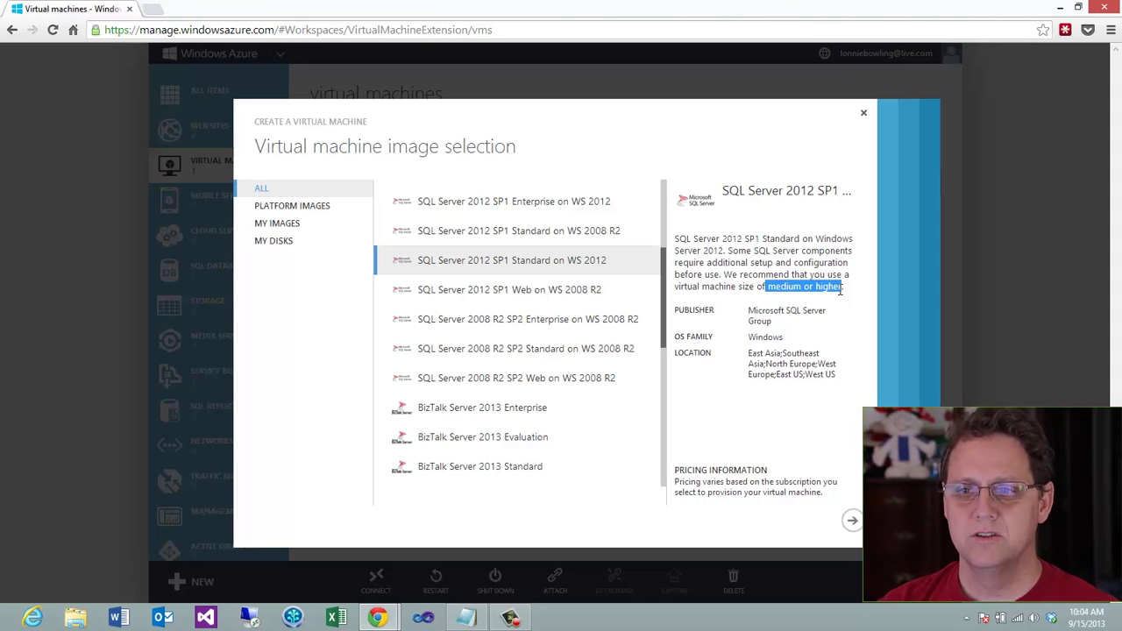
pyautogui.click(749, 311)
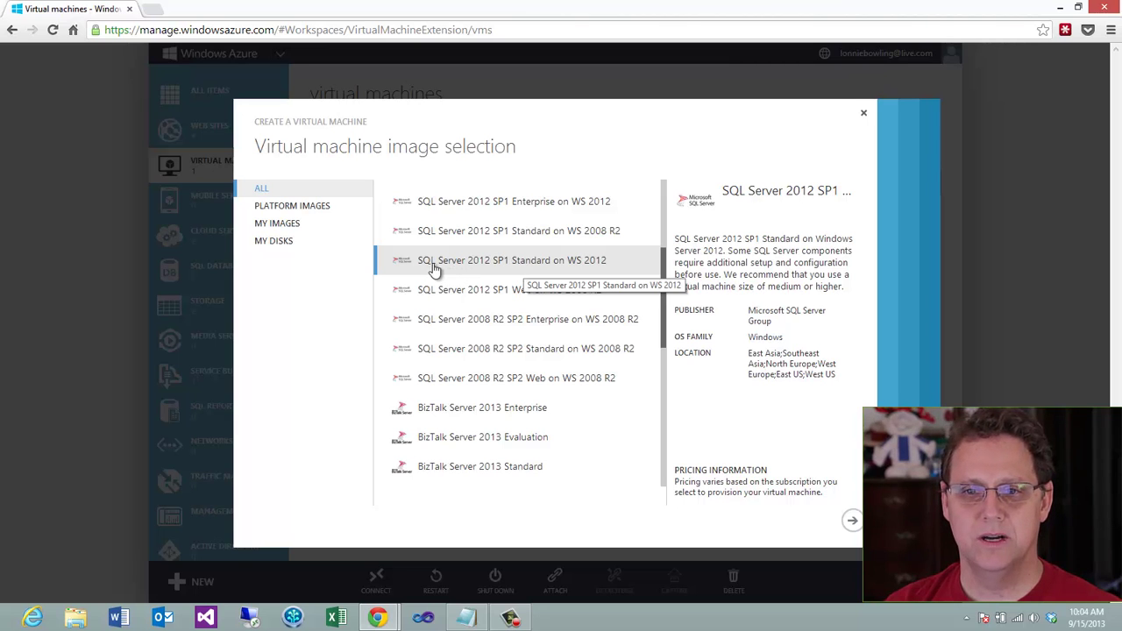
# Name the virtual machine panda01 and keep the Medium size
pyautogui.click(853, 521)
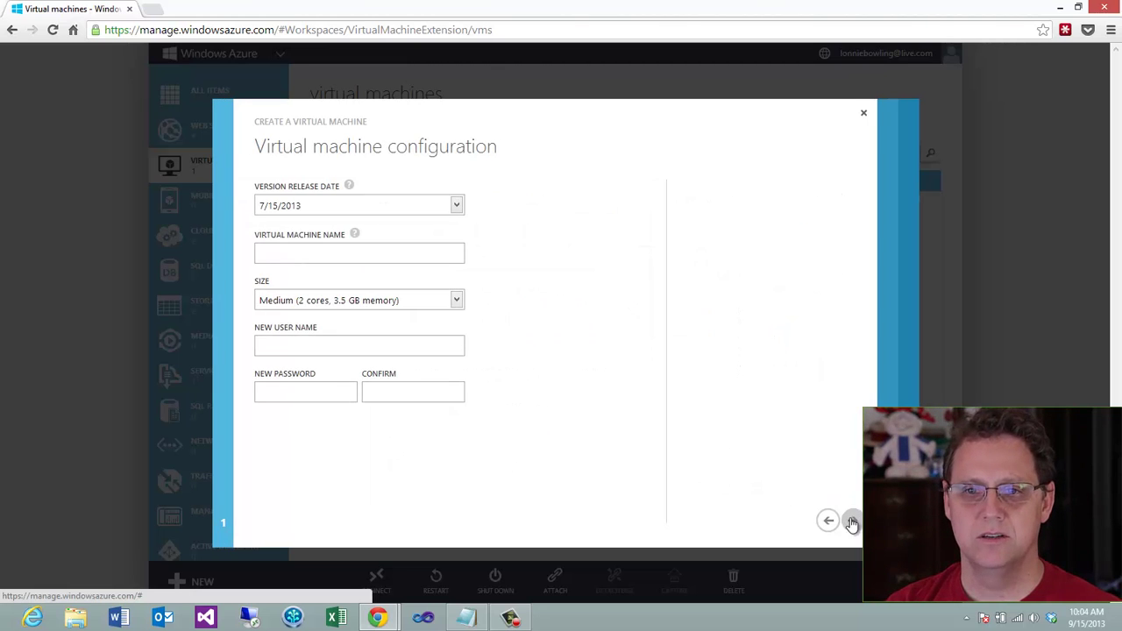
pyautogui.click(363, 254)
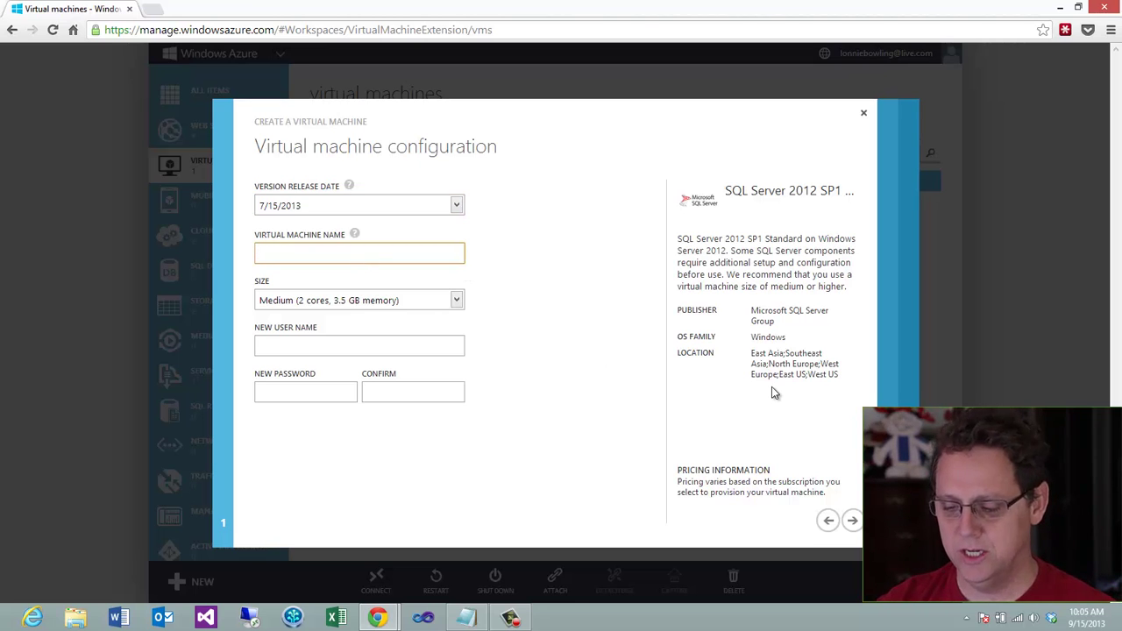
pyautogui.write('panda01')
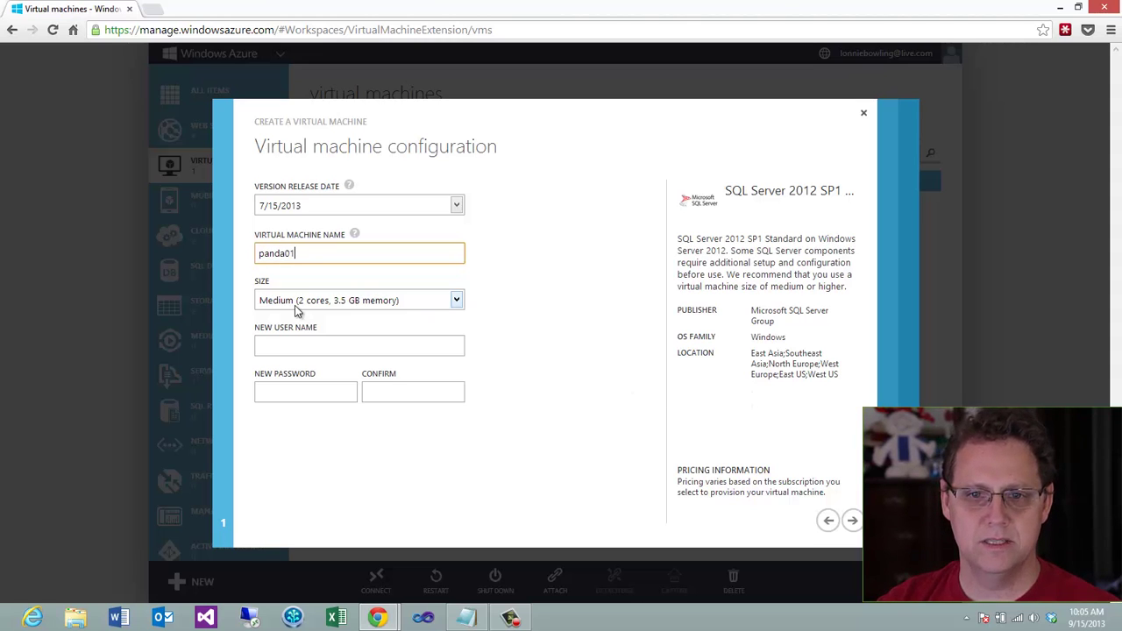
pyautogui.click(458, 299)
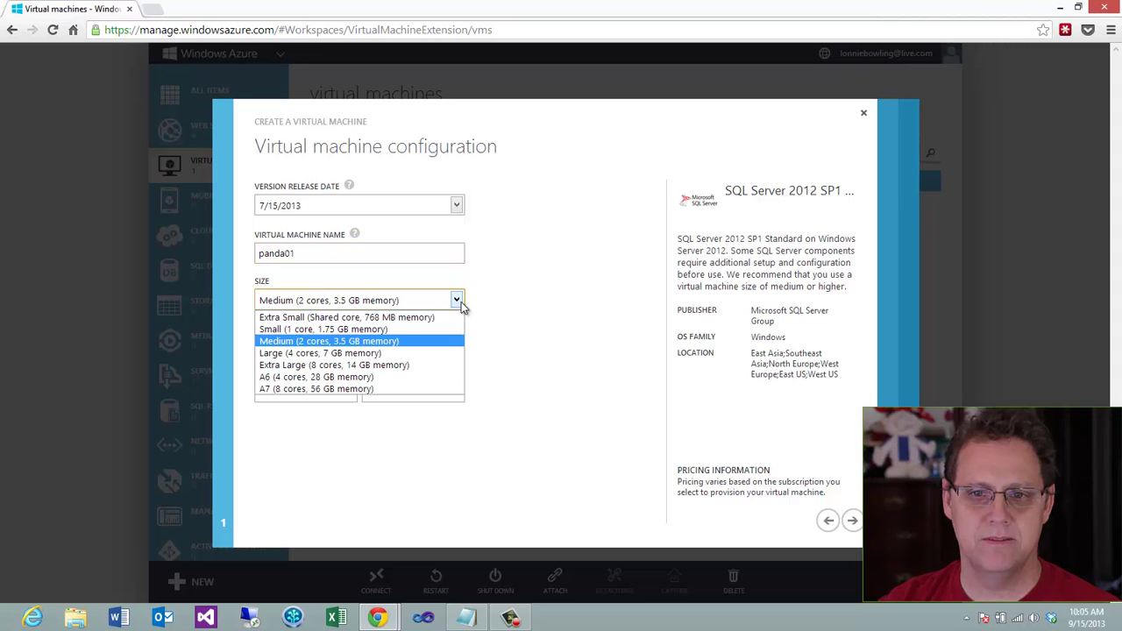
pyautogui.click(460, 302)
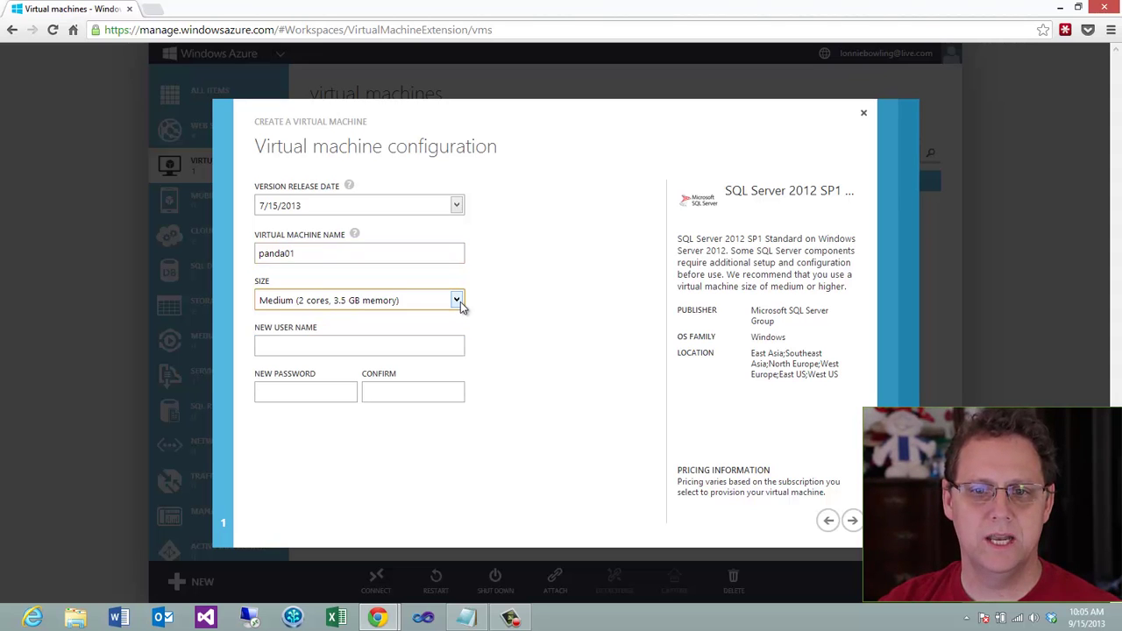
# Set the administrator user name and a confirmed password for the VM
pyautogui.click(292, 342)
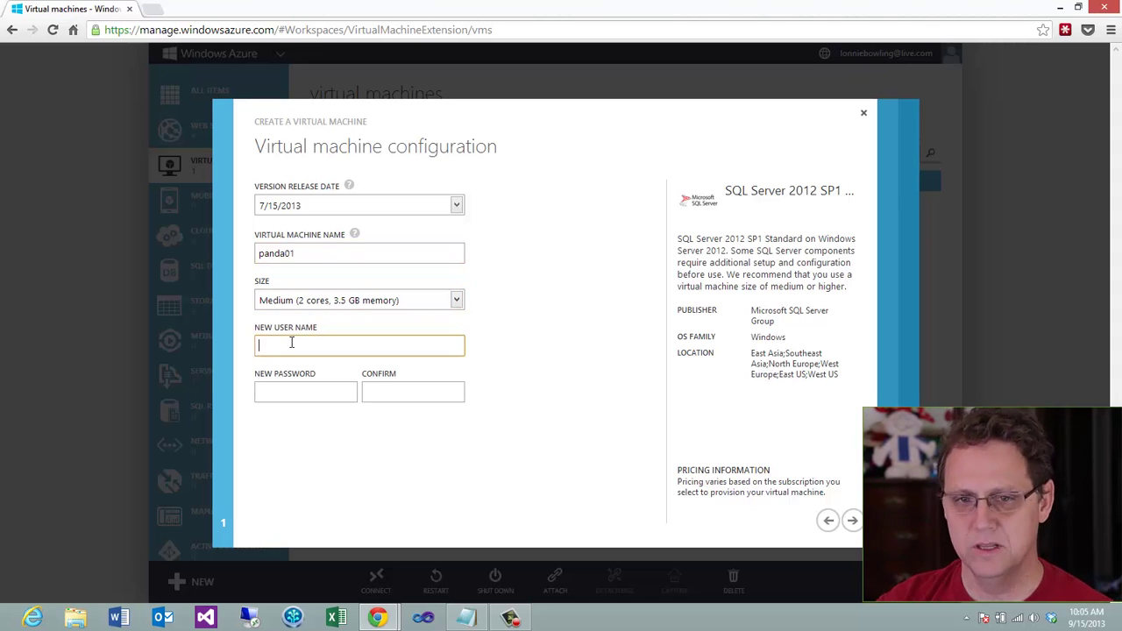
pyautogui.write('lbwoin')
pyautogui.press('BackSpace')
pyautogui.press('BackSpace')
pyautogui.write('o')
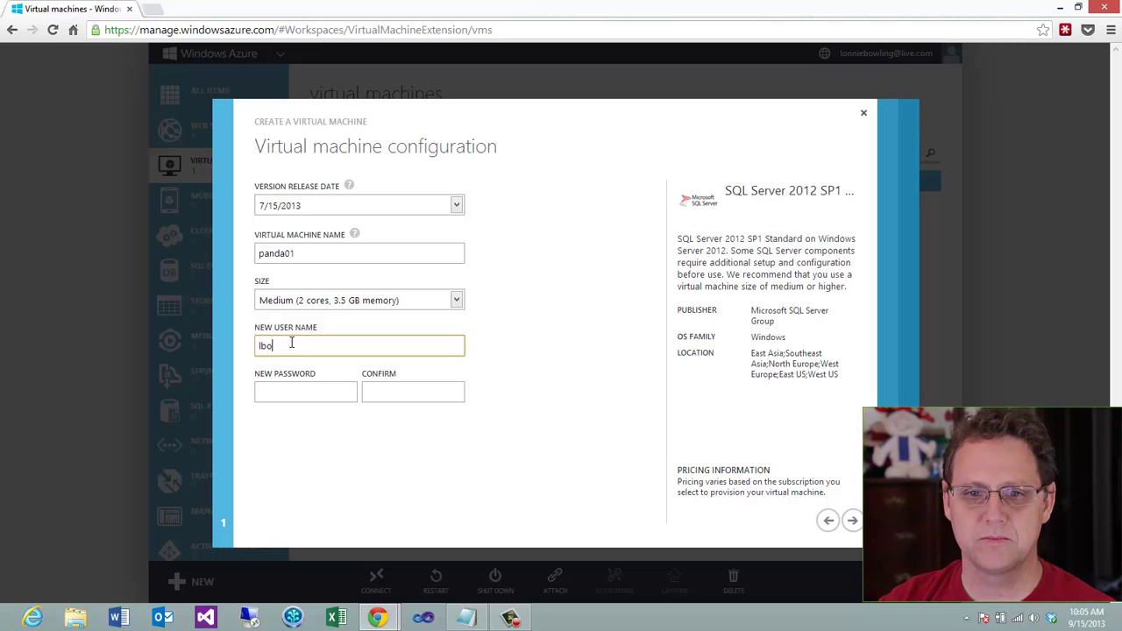
pyautogui.write('wling')
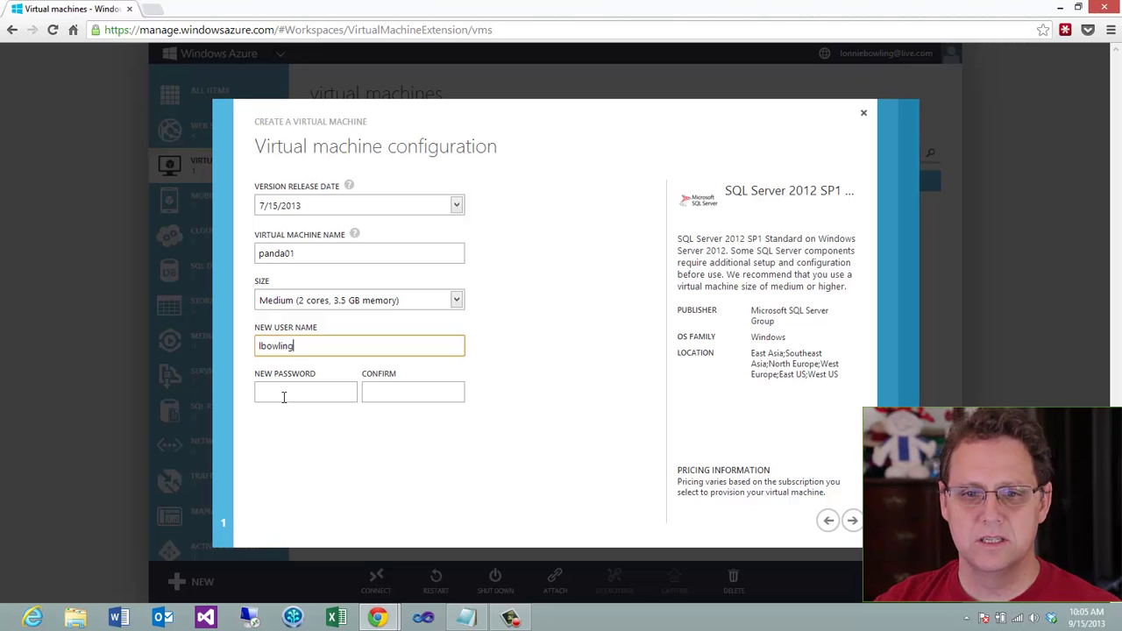
pyautogui.click(283, 393)
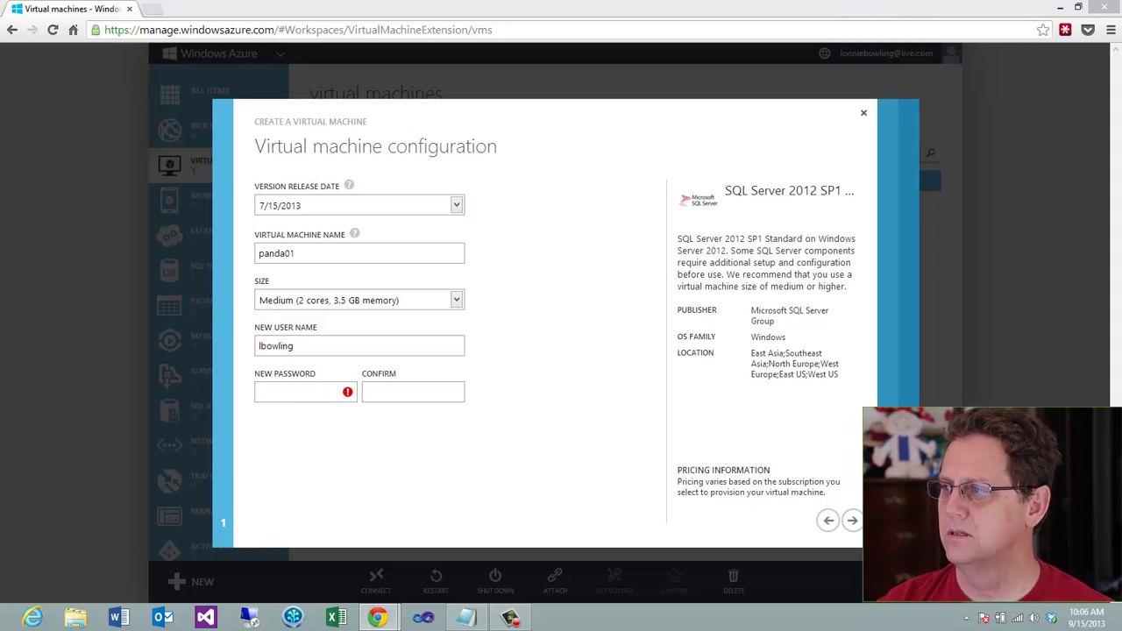
pyautogui.click(281, 387)
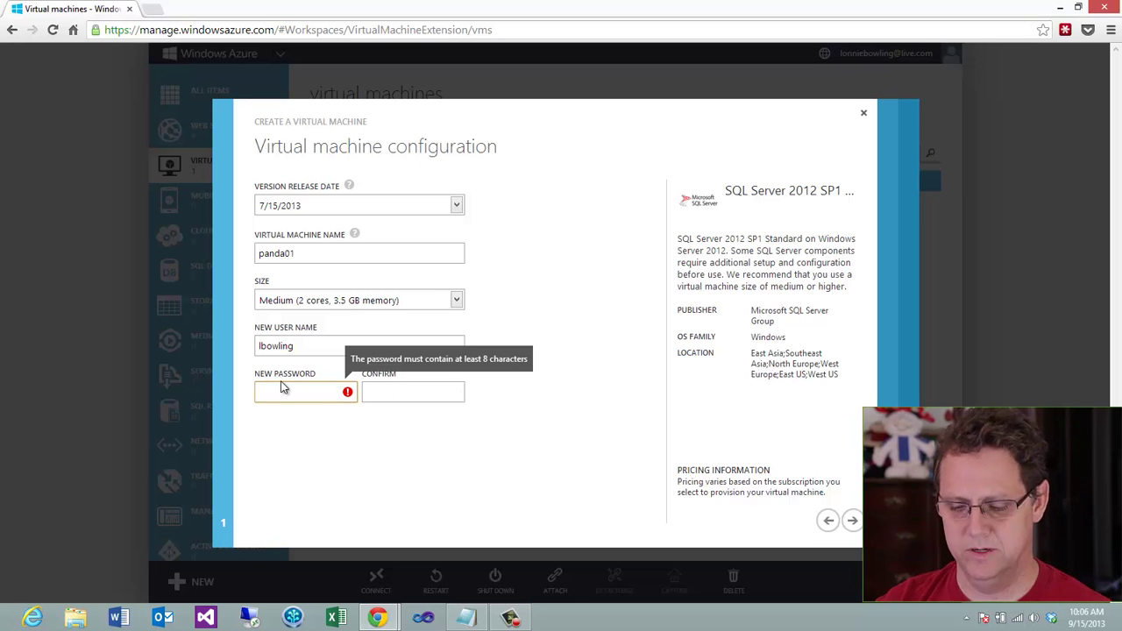
pyautogui.write('************')
pyautogui.click(415, 391)
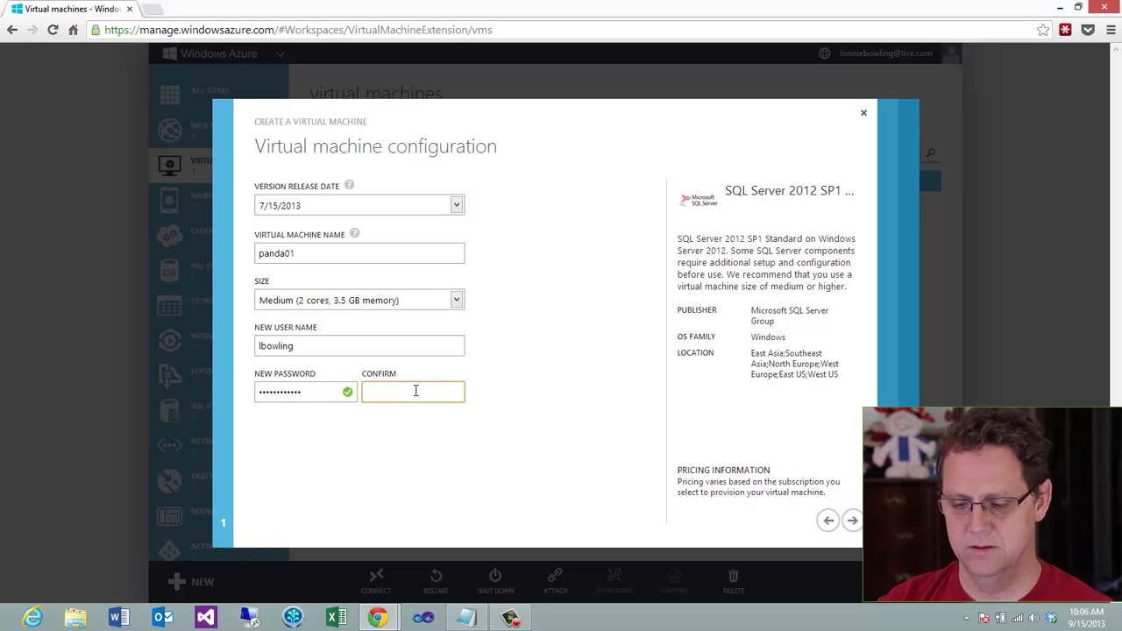
pyautogui.write('************')
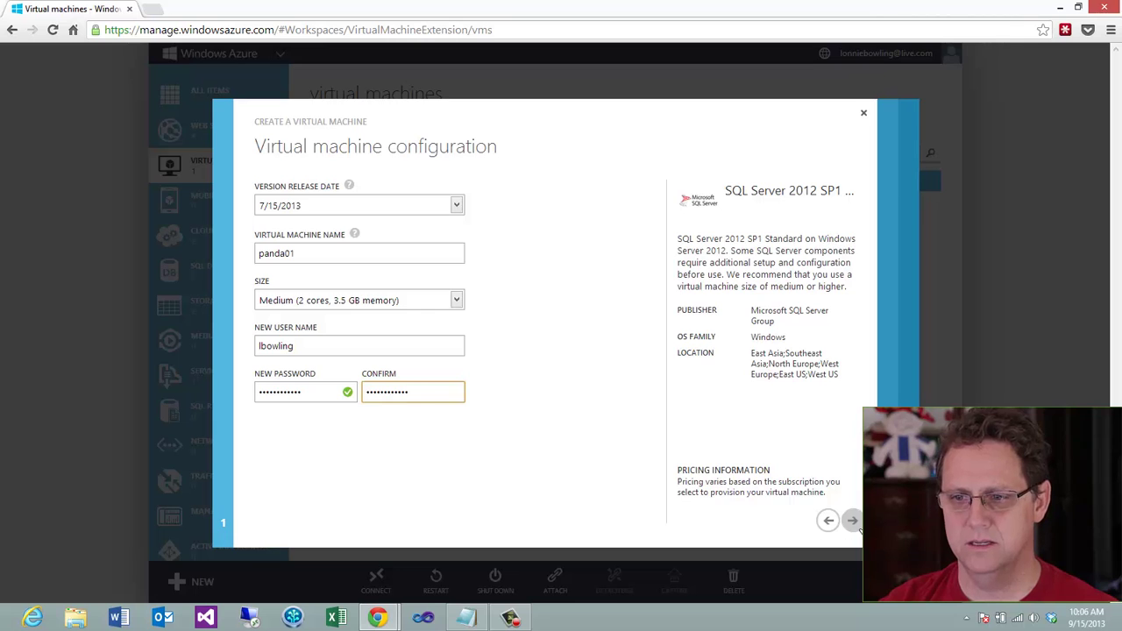
pyautogui.click(851, 521)
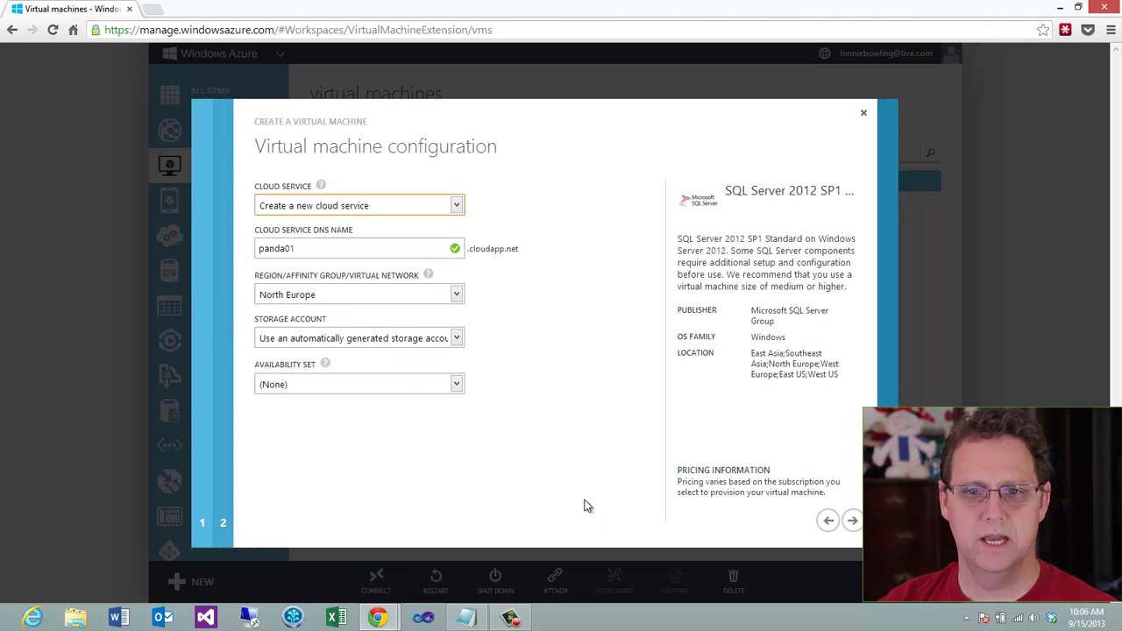
# Keep a new cloud service named panda01 and place it in the West US region
pyautogui.moveTo(323, 186)
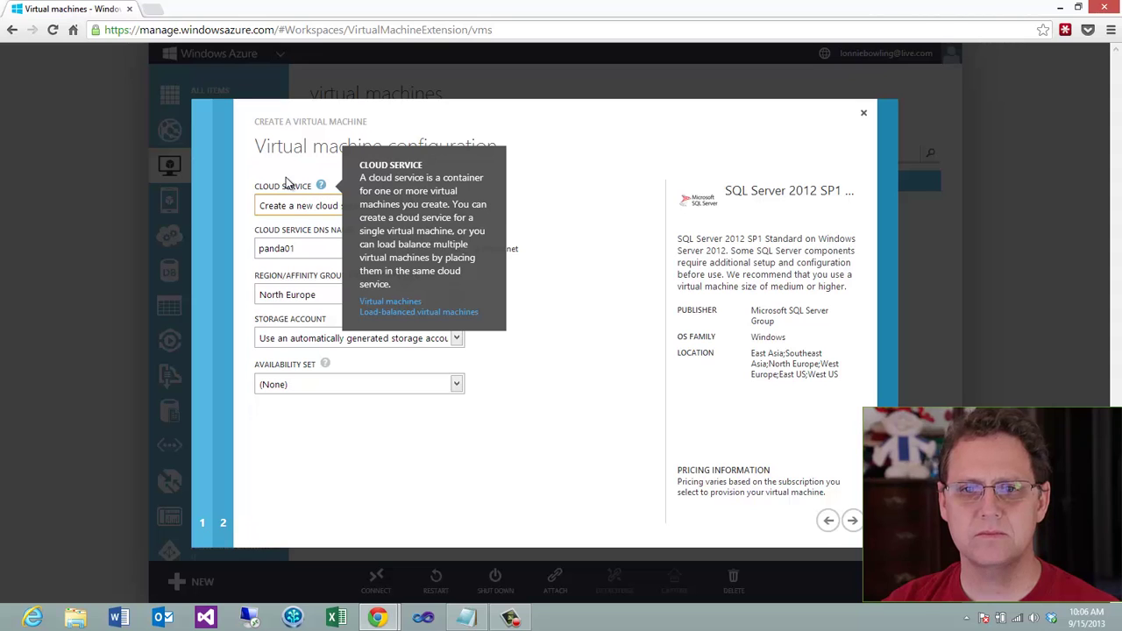
pyautogui.click(454, 205)
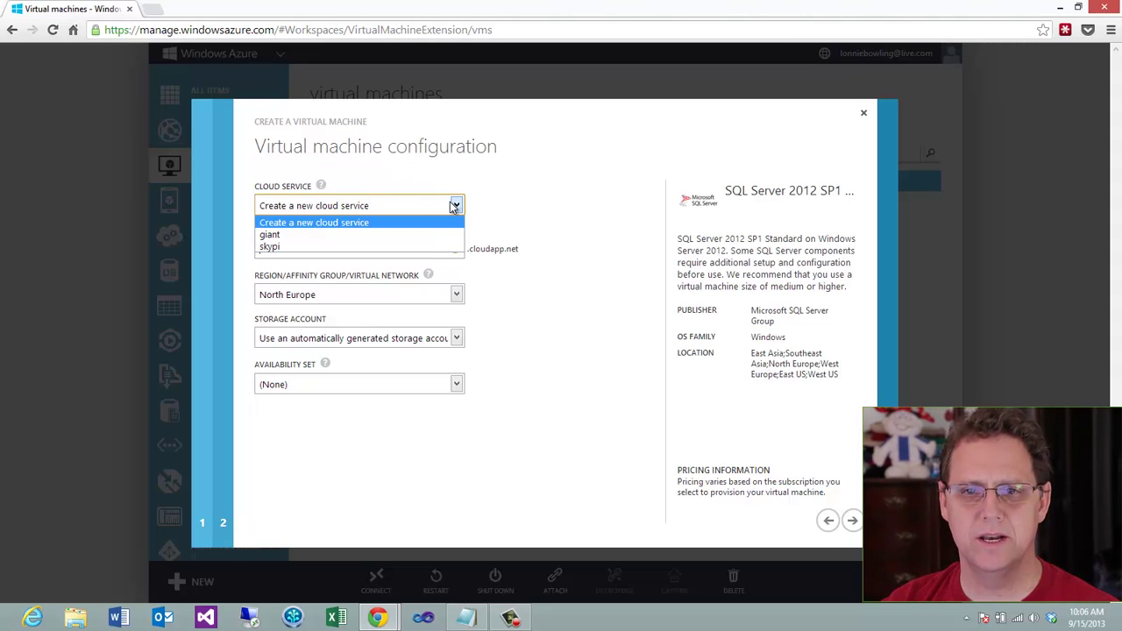
pyautogui.click(454, 205)
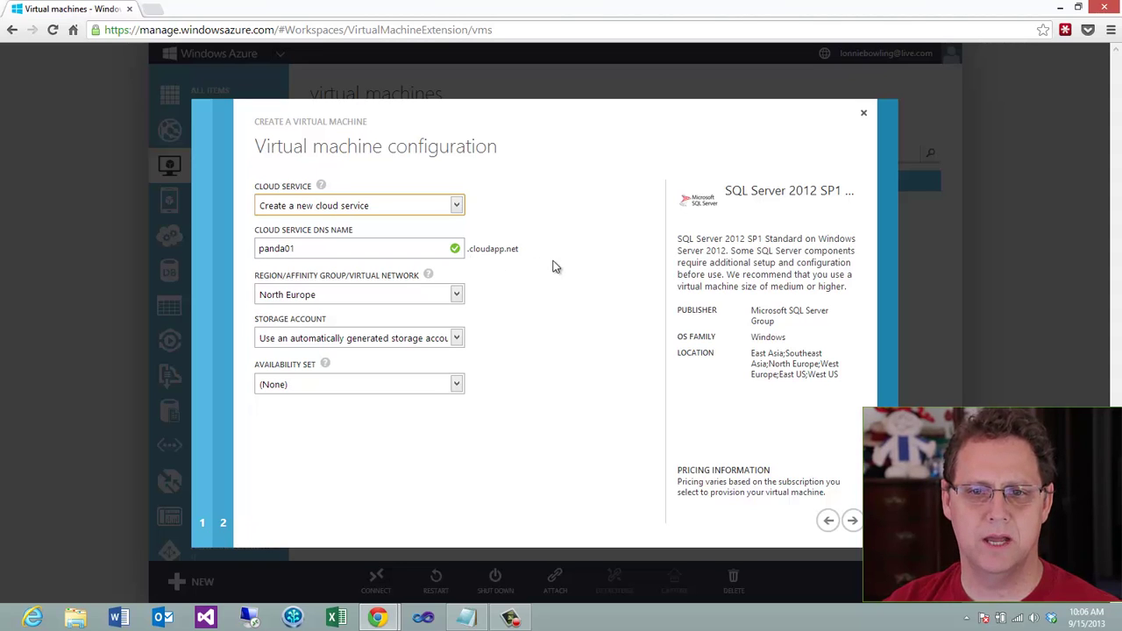
pyautogui.click(455, 296)
pyautogui.click(382, 361)
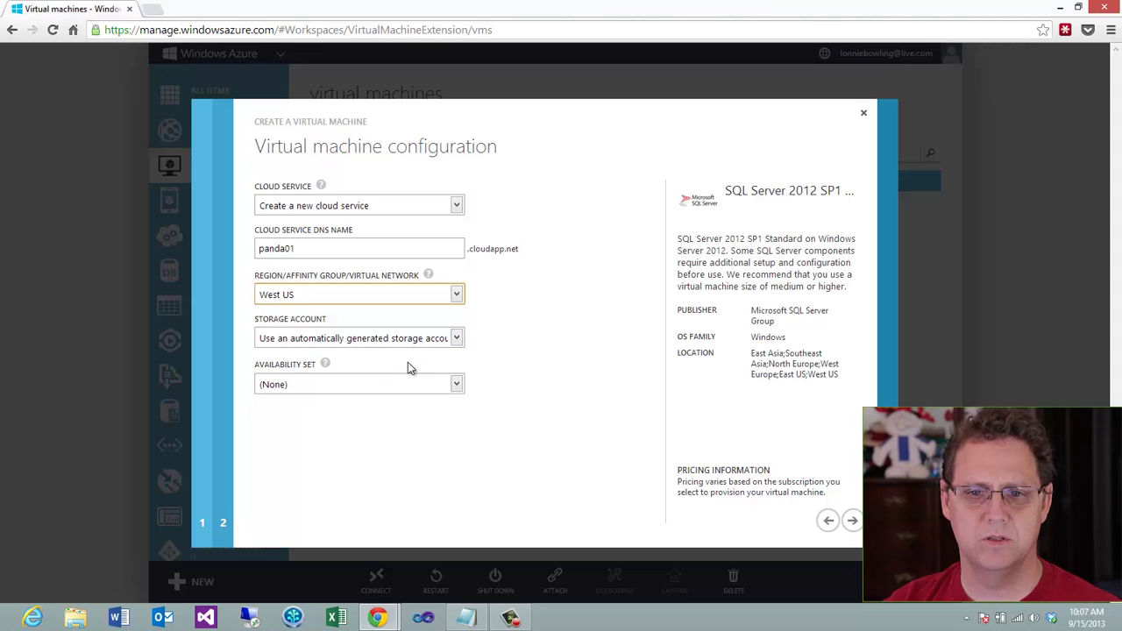
pyautogui.moveTo(324, 363)
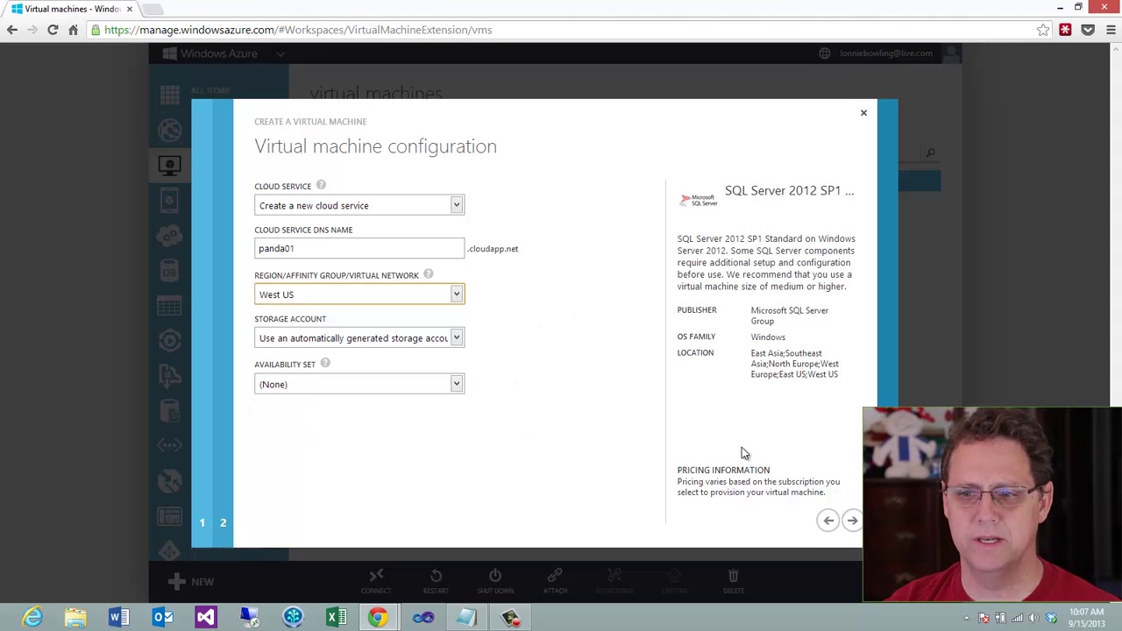
pyautogui.click(851, 520)
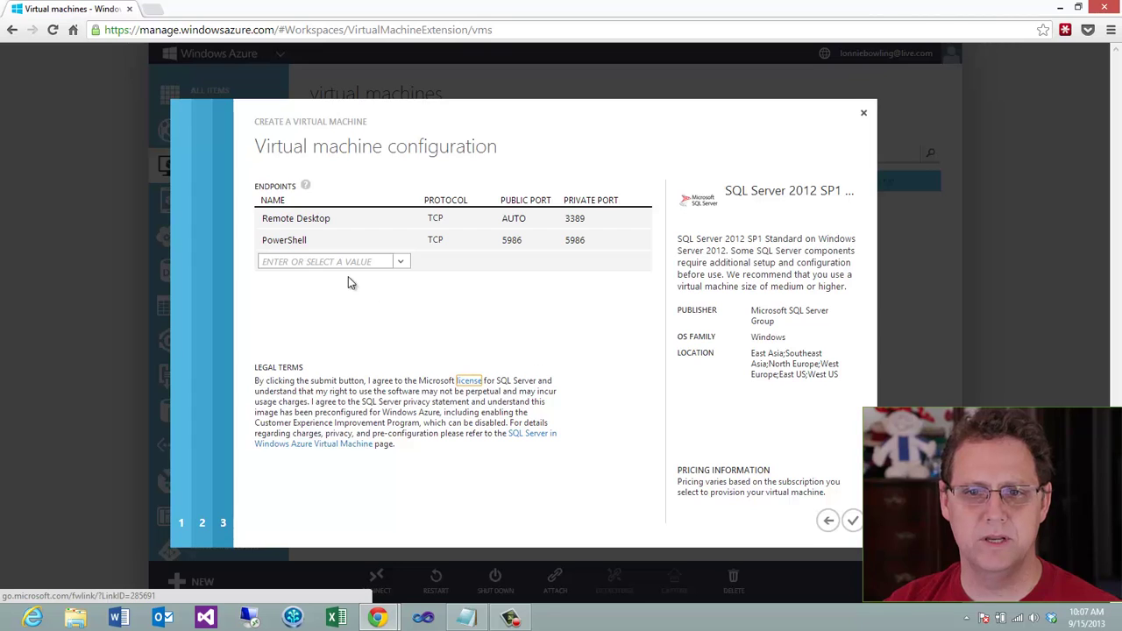
# Add a PI System endpoint with public port 5450
pyautogui.click(331, 261)
pyautogui.write('PI')
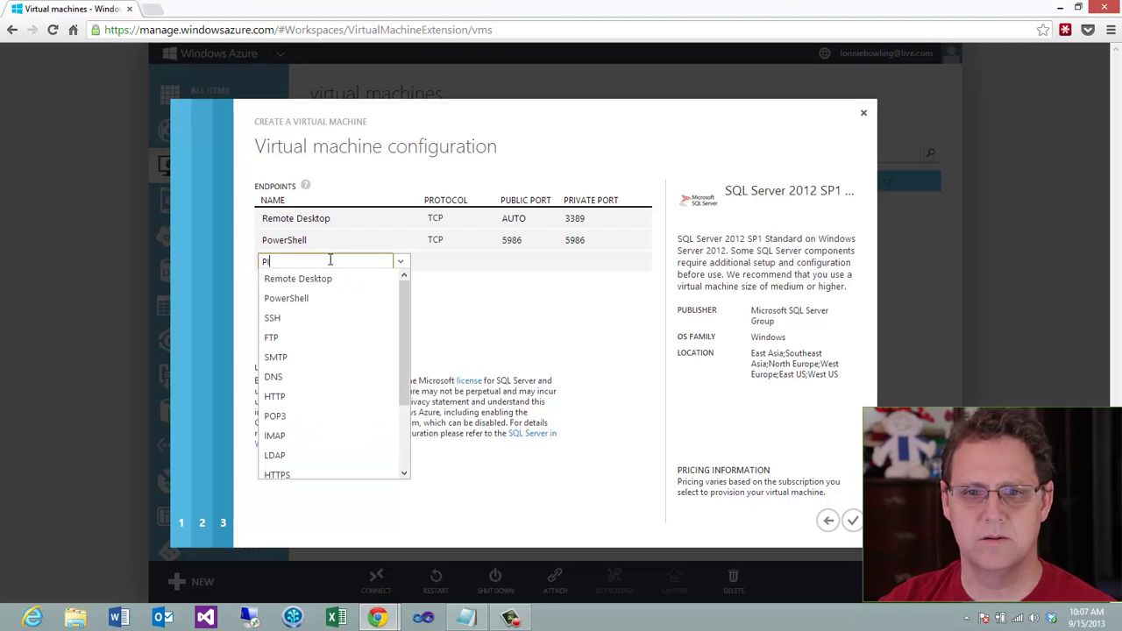
pyautogui.write(' System')
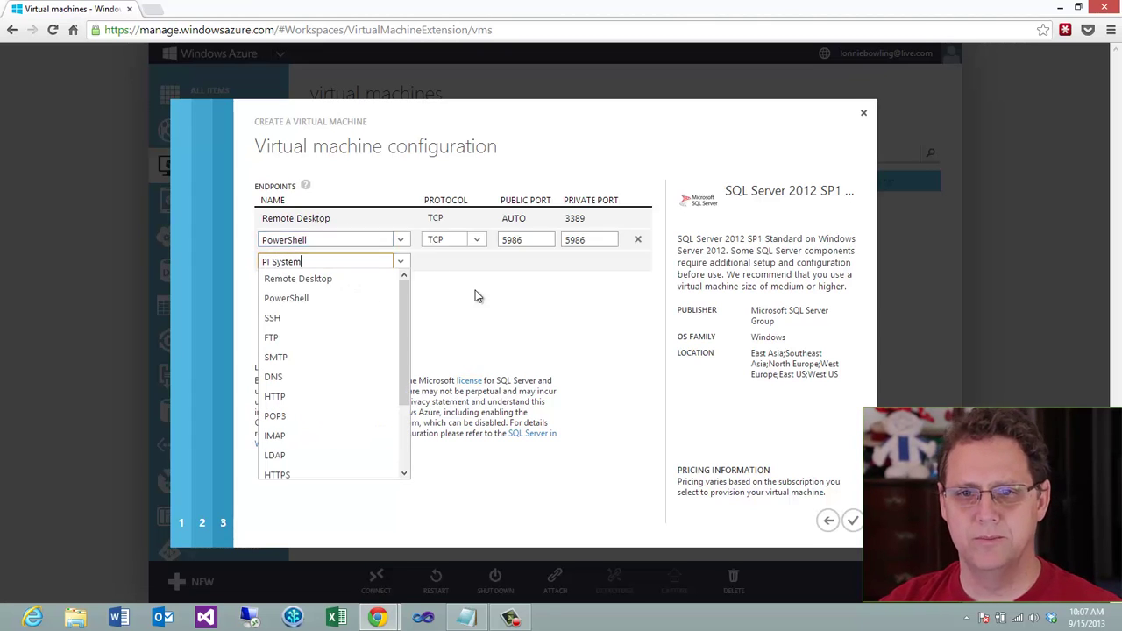
pyautogui.click(471, 262)
pyautogui.click(523, 261)
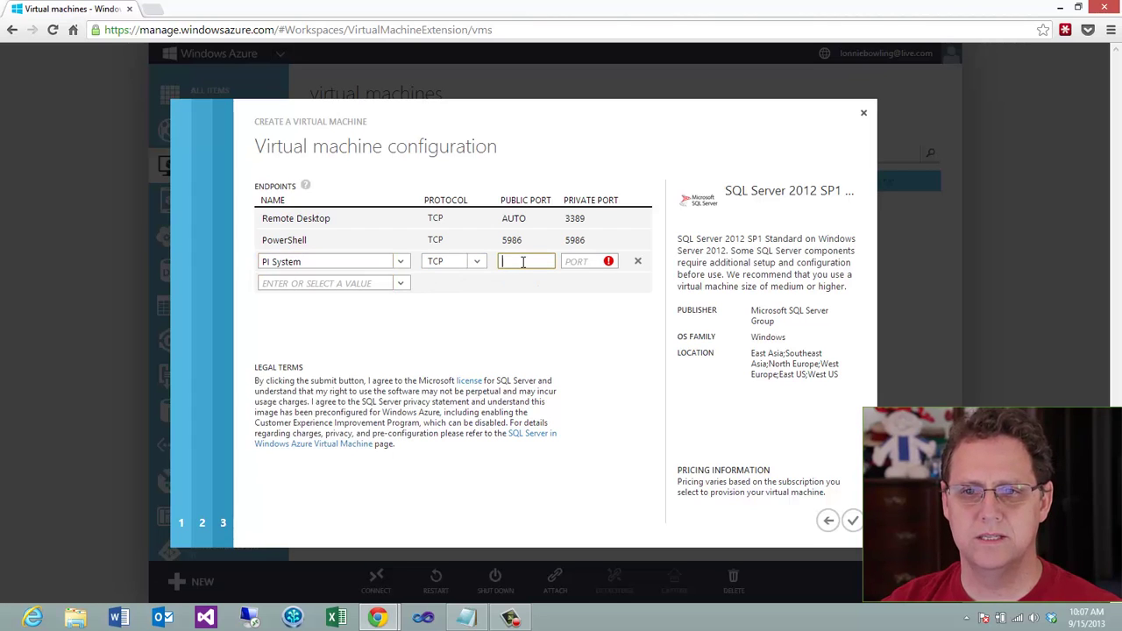
pyautogui.write('54')
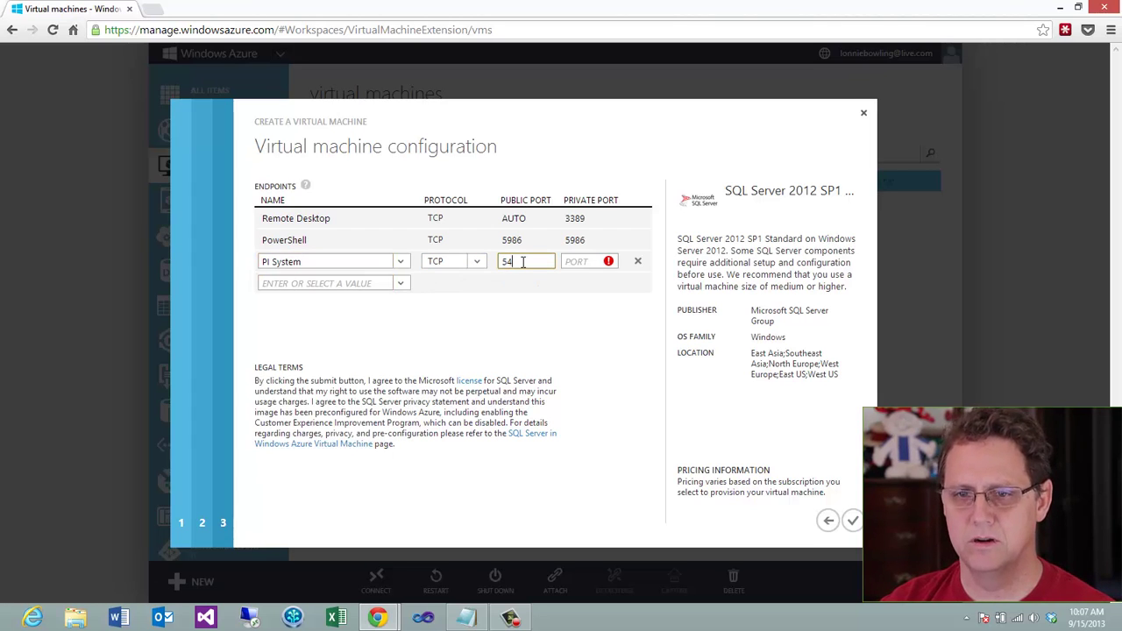
pyautogui.write('50')
pyautogui.press('Tab')
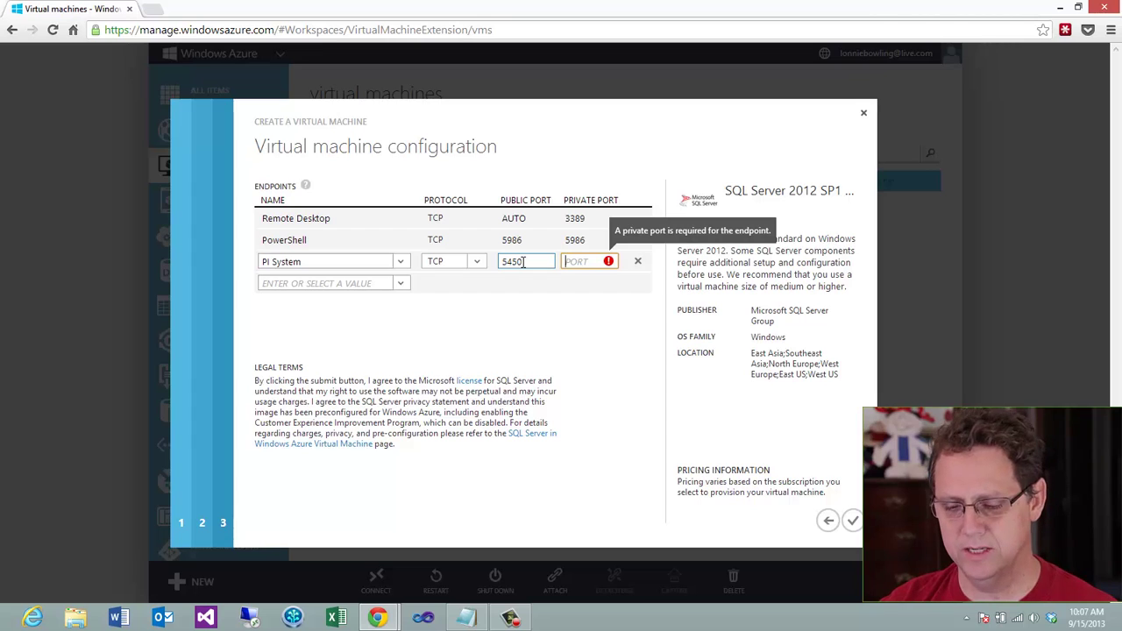
pyautogui.write('5450')
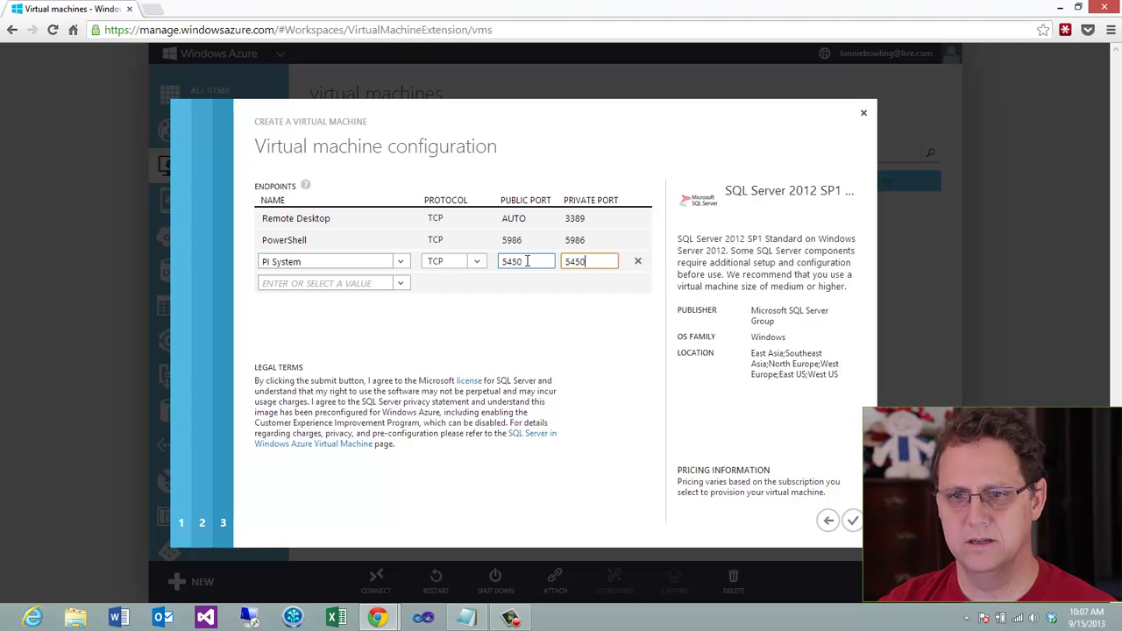
# Add an AF System endpoint with public and private ports 5457
pyautogui.click(371, 283)
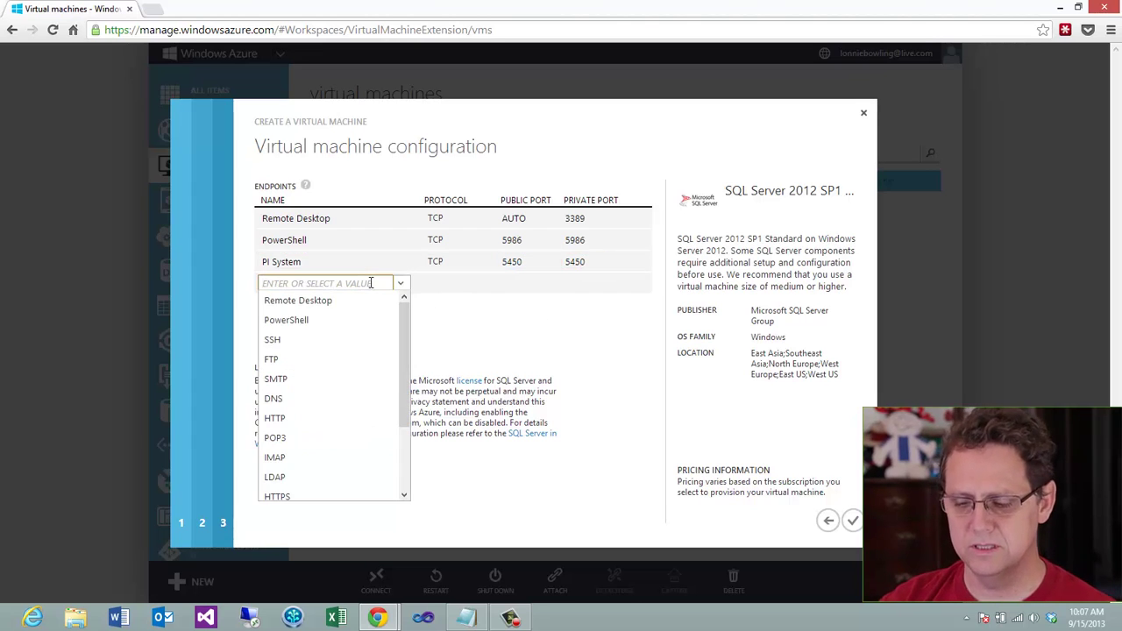
pyautogui.write('AF Sty')
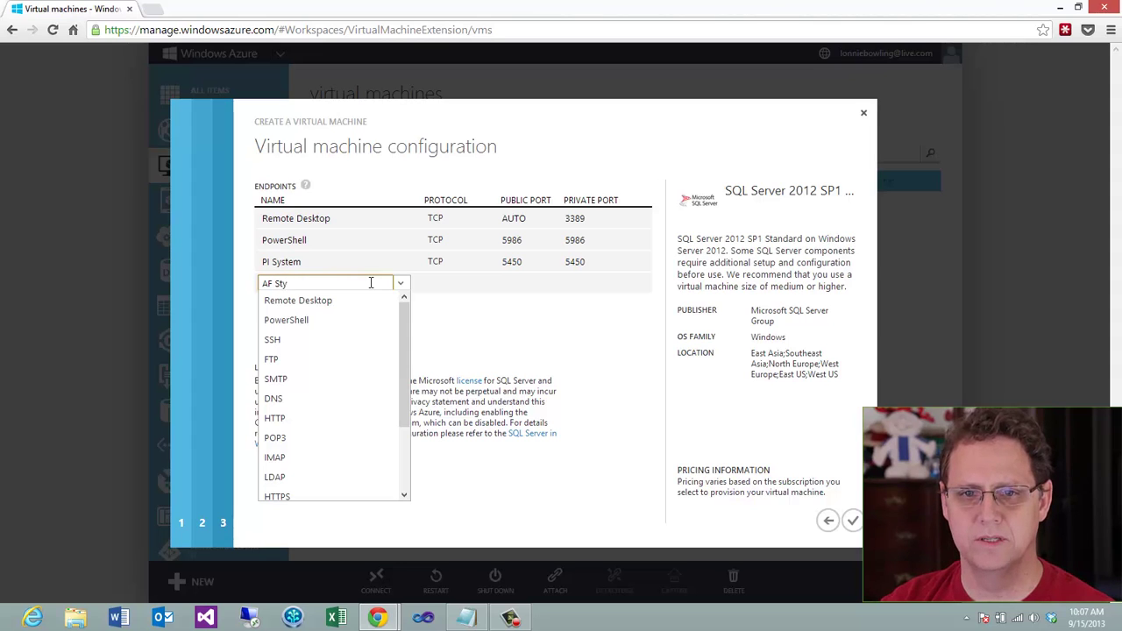
pyautogui.write('st')
pyautogui.press('BackSpace')
pyautogui.press('BackSpace')
pyautogui.press('BackSpace')
pyautogui.press('BackSpace')
pyautogui.write('yst')
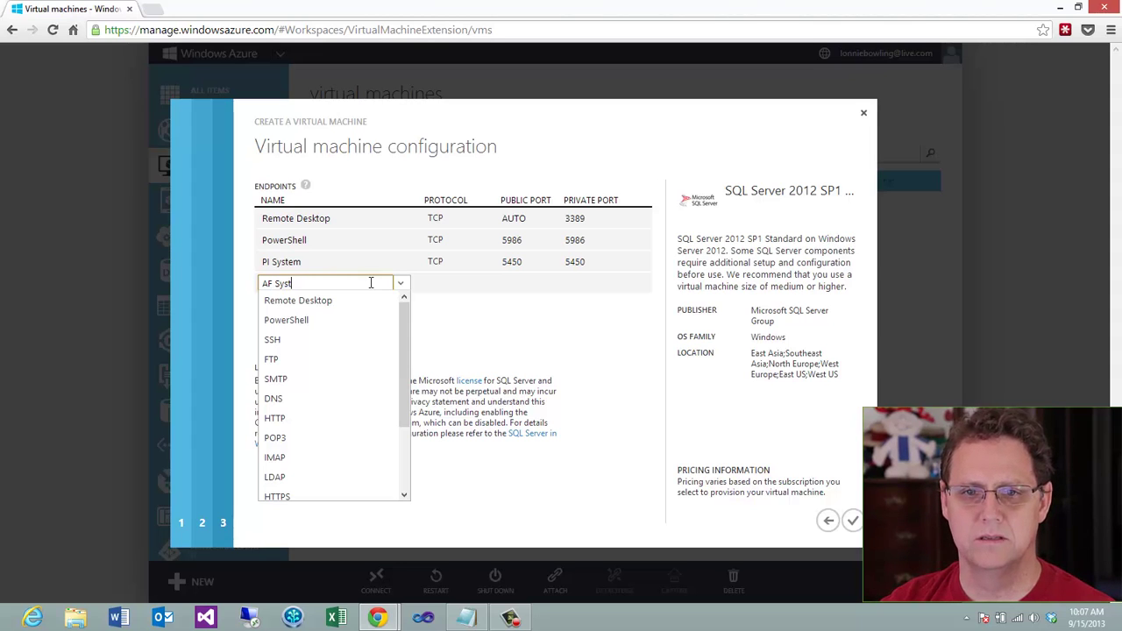
pyautogui.write('em')
pyautogui.press('Tab')
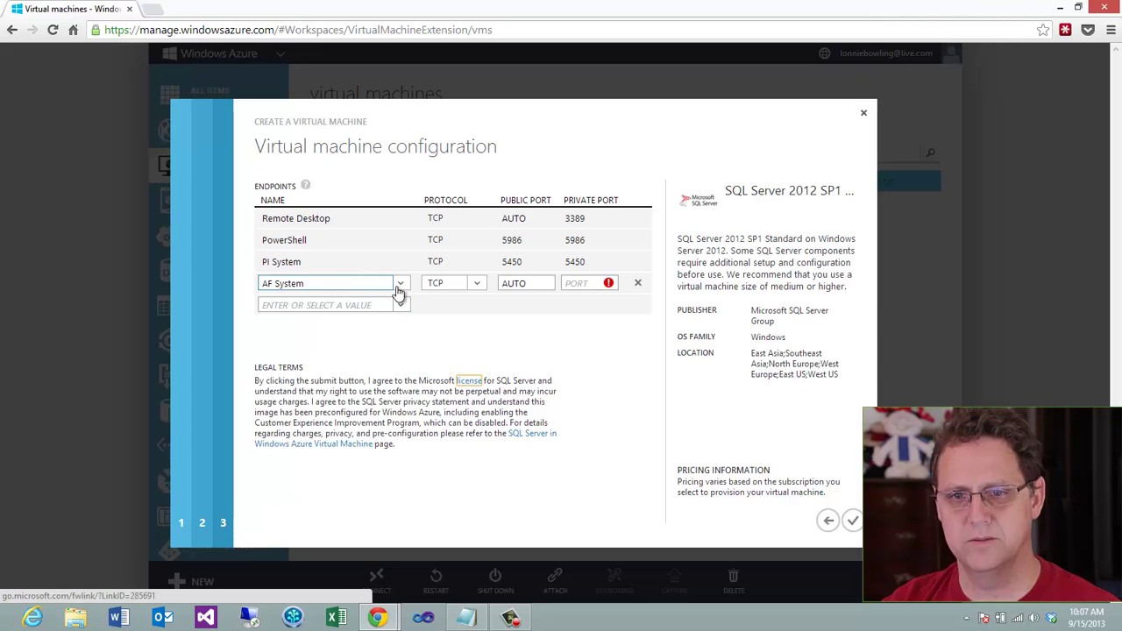
pyautogui.click(521, 285)
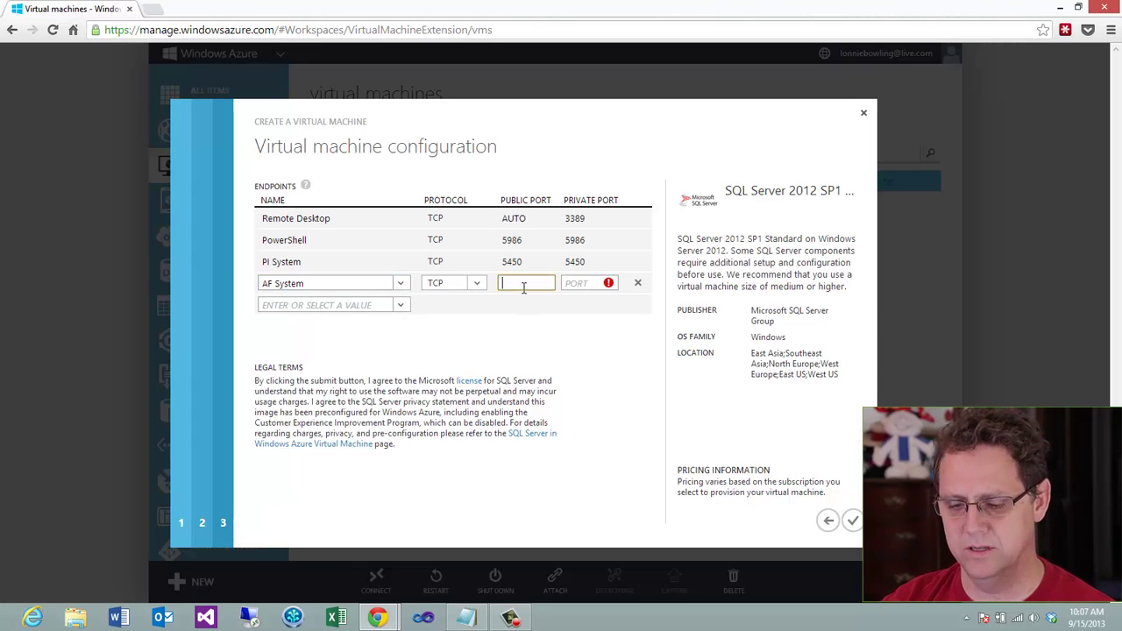
pyautogui.write('5457')
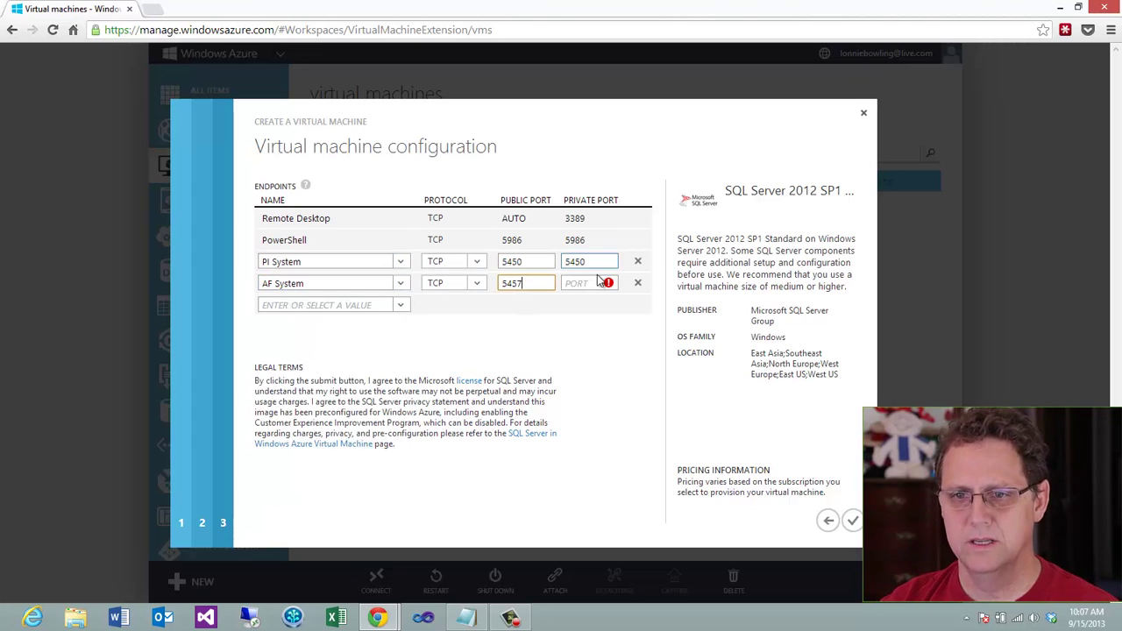
pyautogui.click(585, 284)
pyautogui.write('5457')
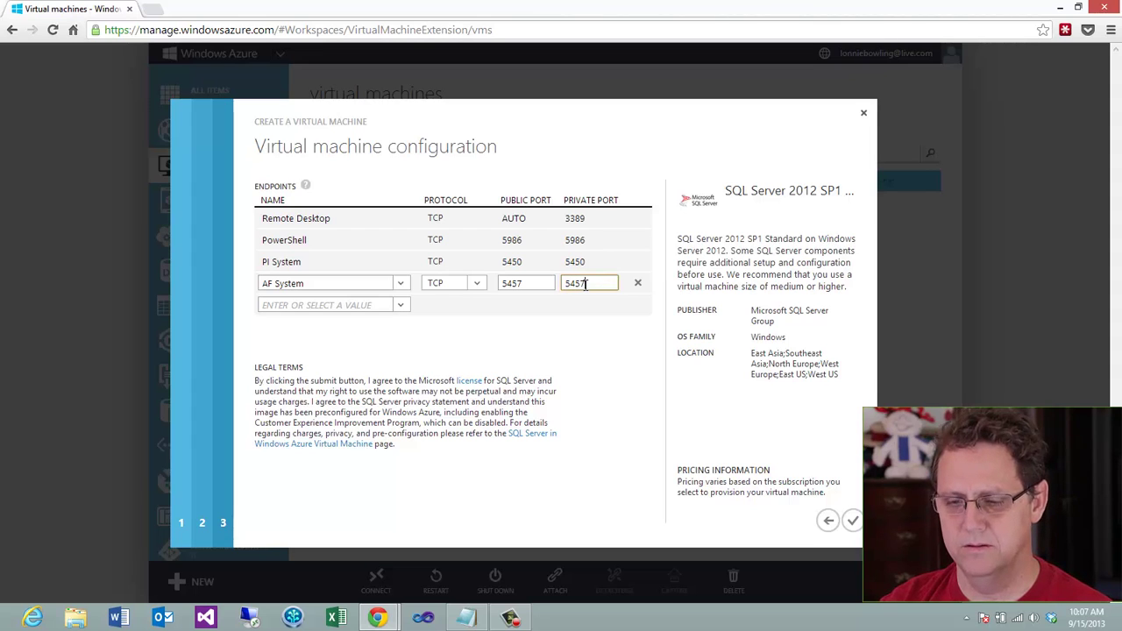
pyautogui.click(523, 358)
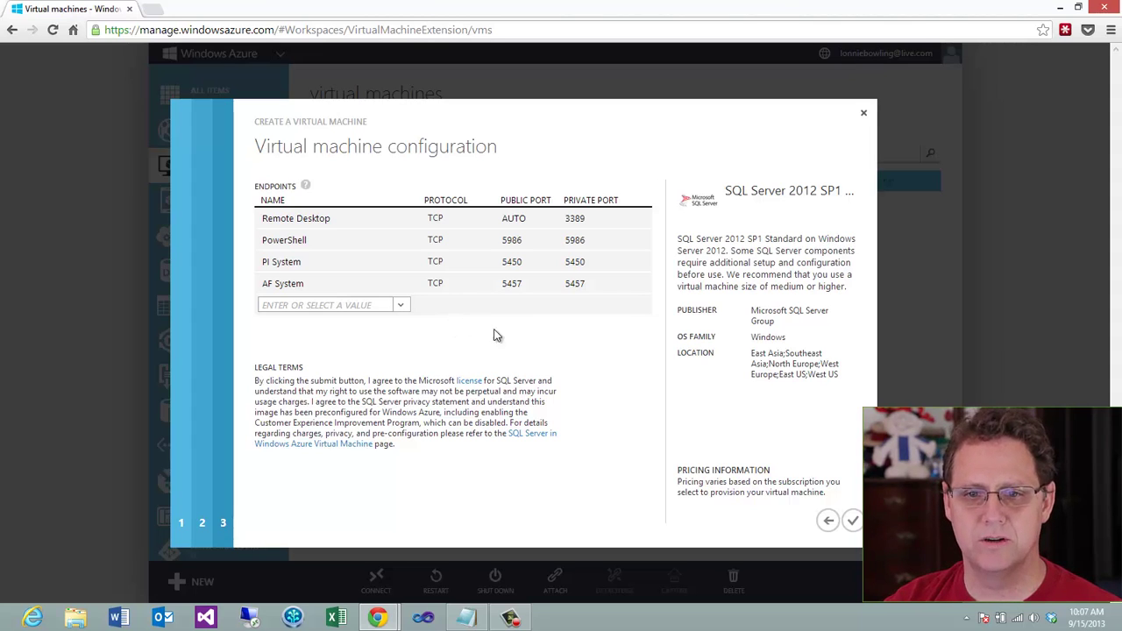
# Finish the wizard so panda01 starts provisioning in West US
pyautogui.click(852, 519)
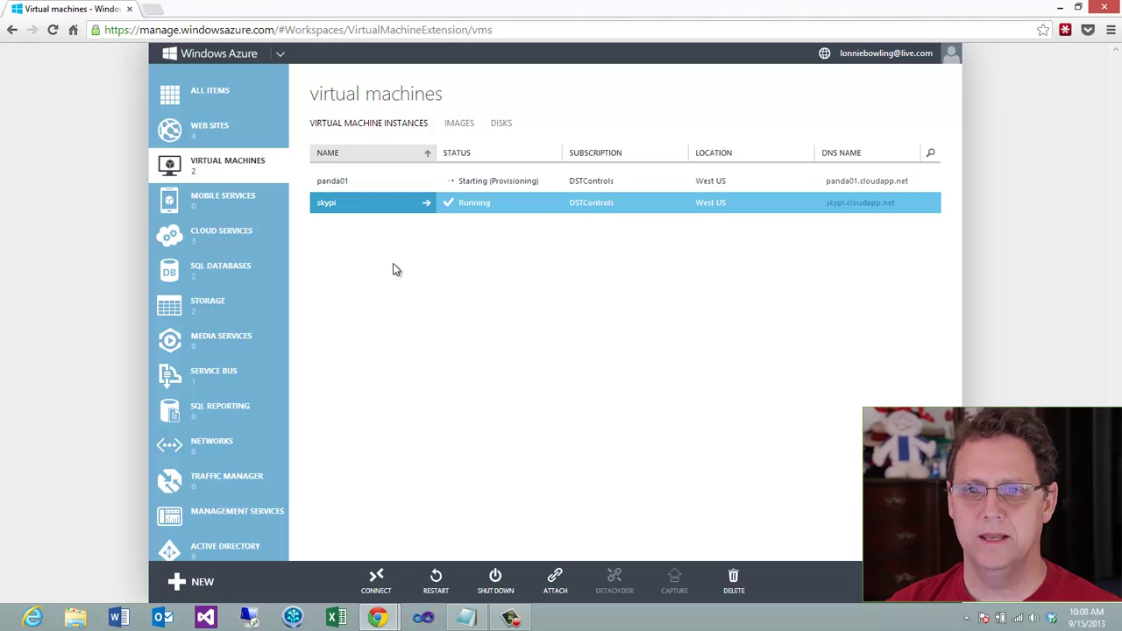
pyautogui.click(854, 55)
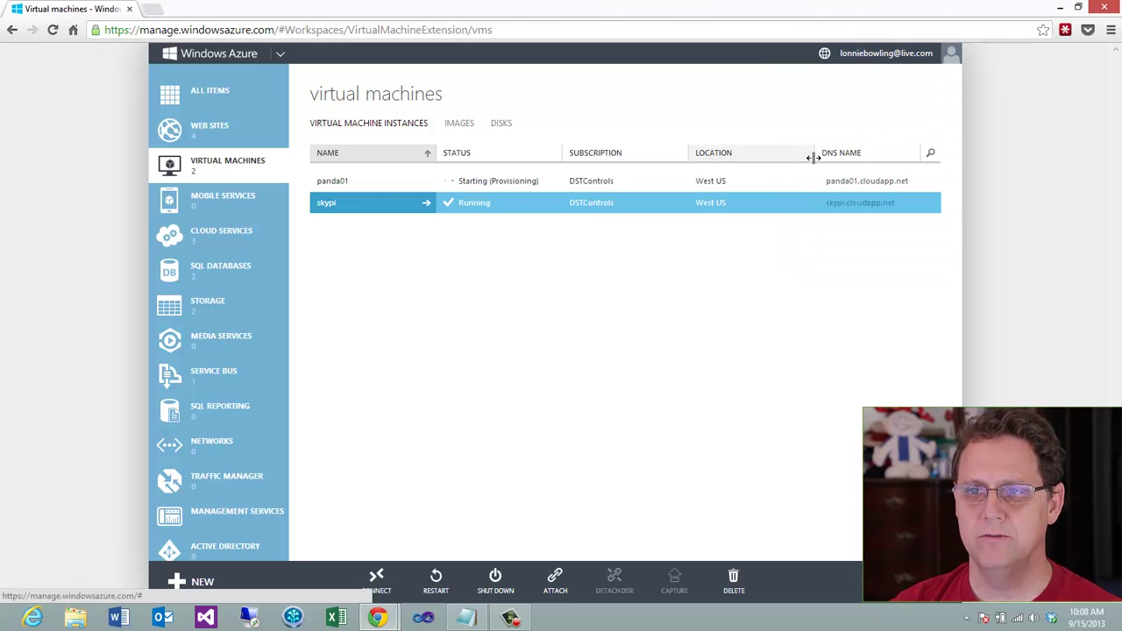
pyautogui.click(877, 54)
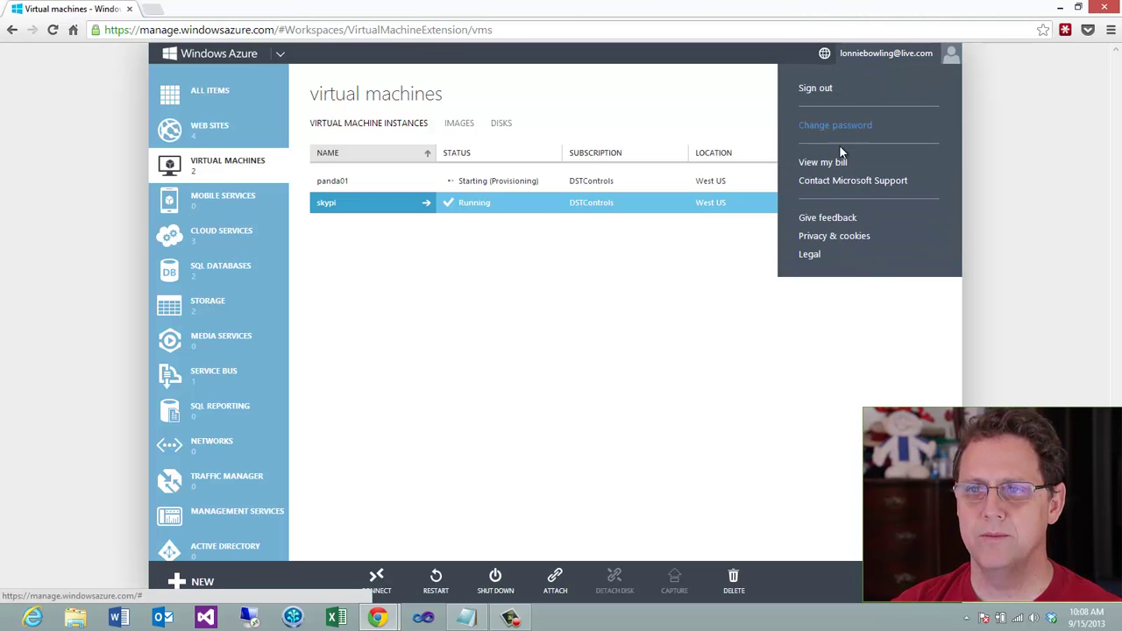
pyautogui.click(837, 160)
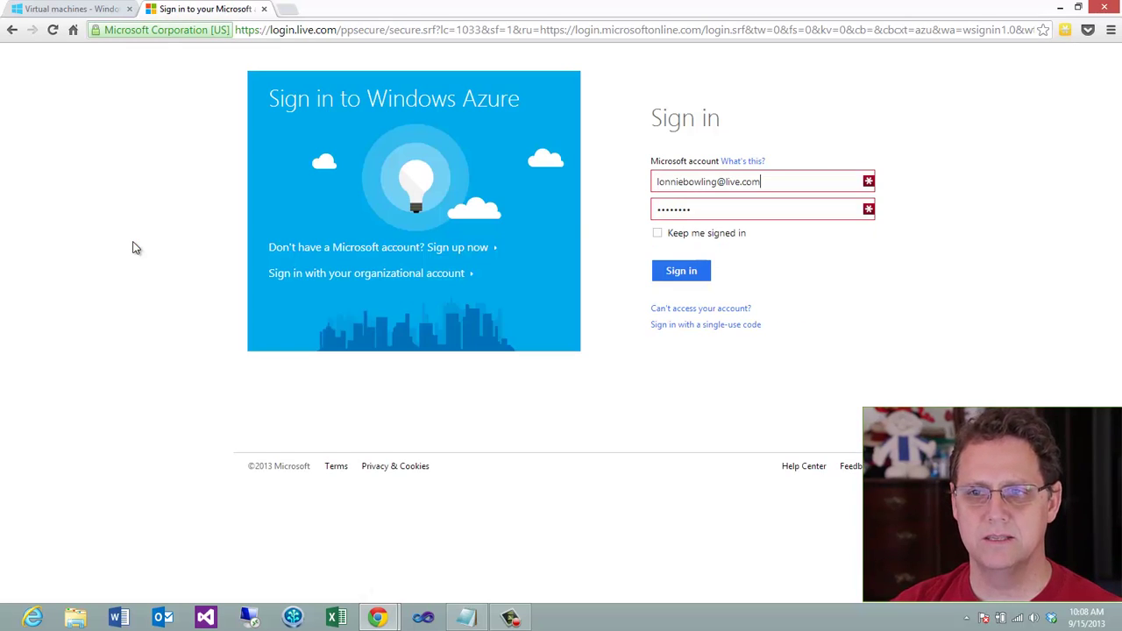
pyautogui.click(692, 280)
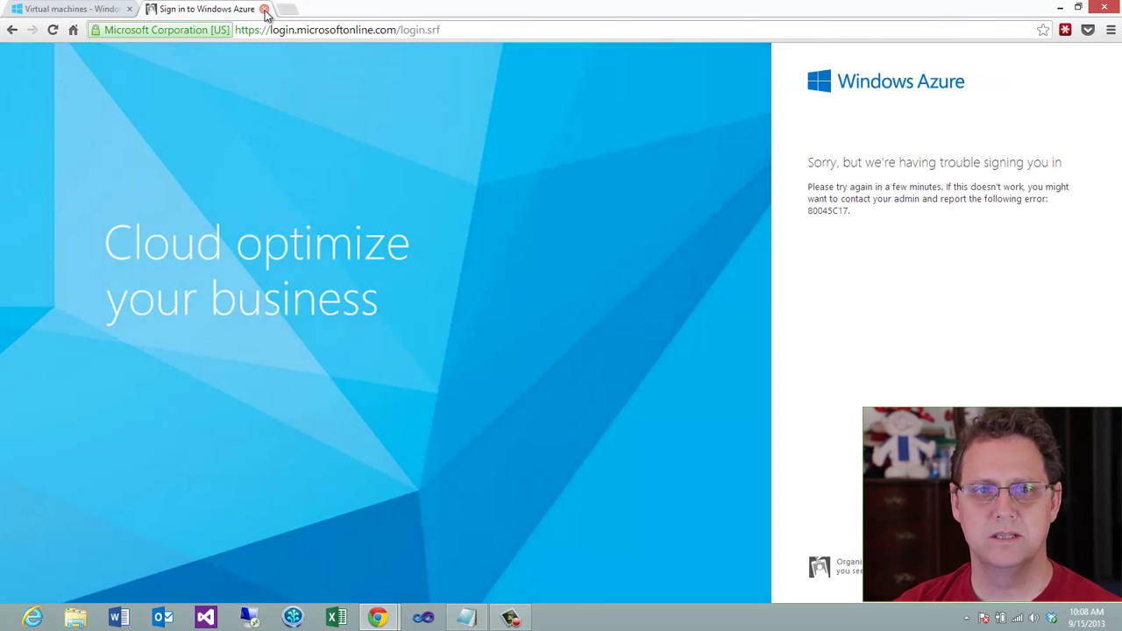
pyautogui.click(264, 9)
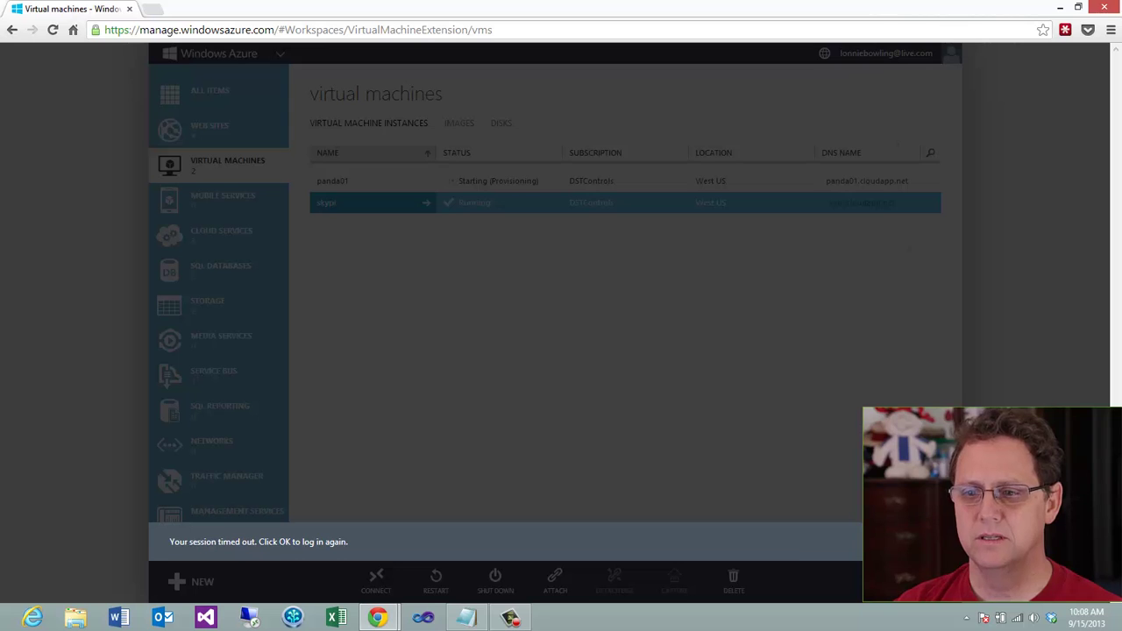
pyautogui.click(927, 542)
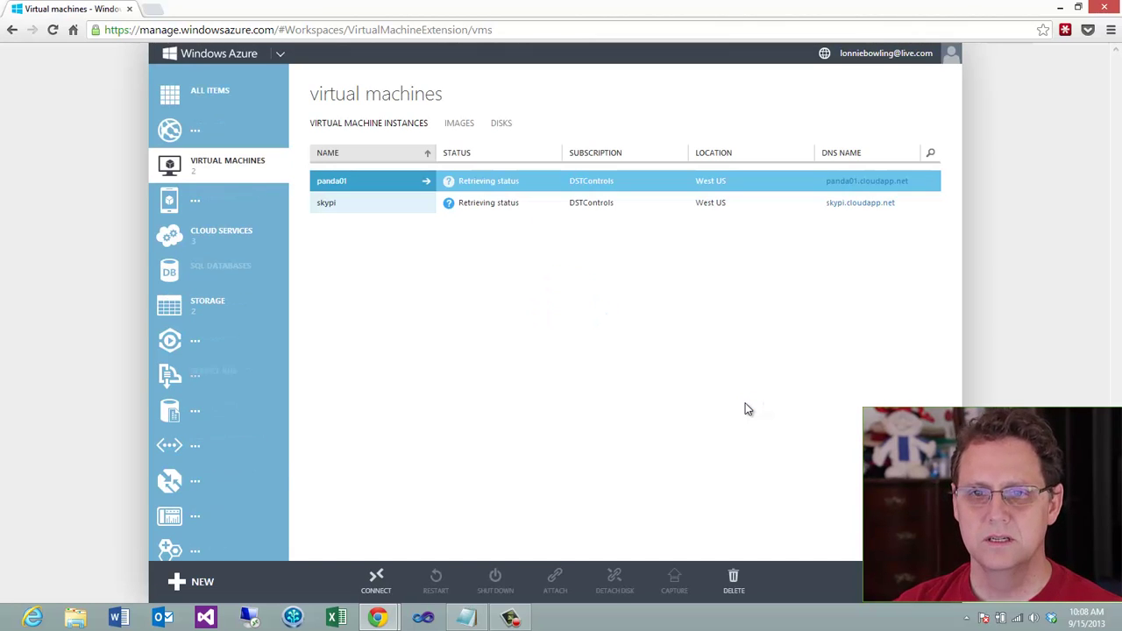
pyautogui.click(887, 52)
# Open the Azure Free Trial bill and chart its $118.67 remaining of $150 credit
pyautogui.click(837, 162)
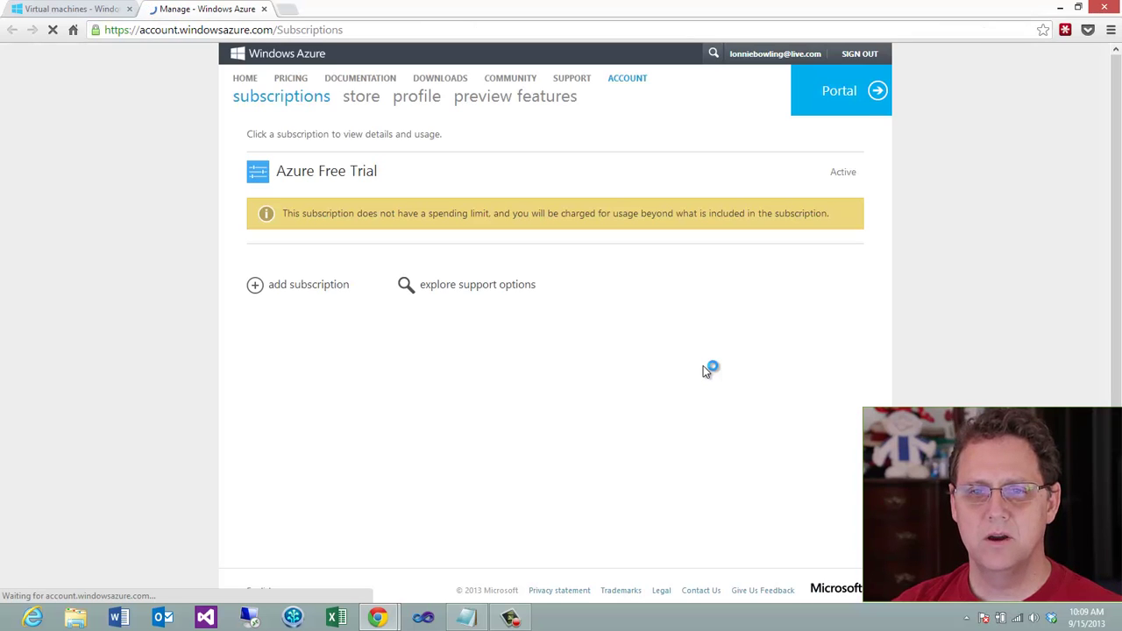
pyautogui.click(318, 184)
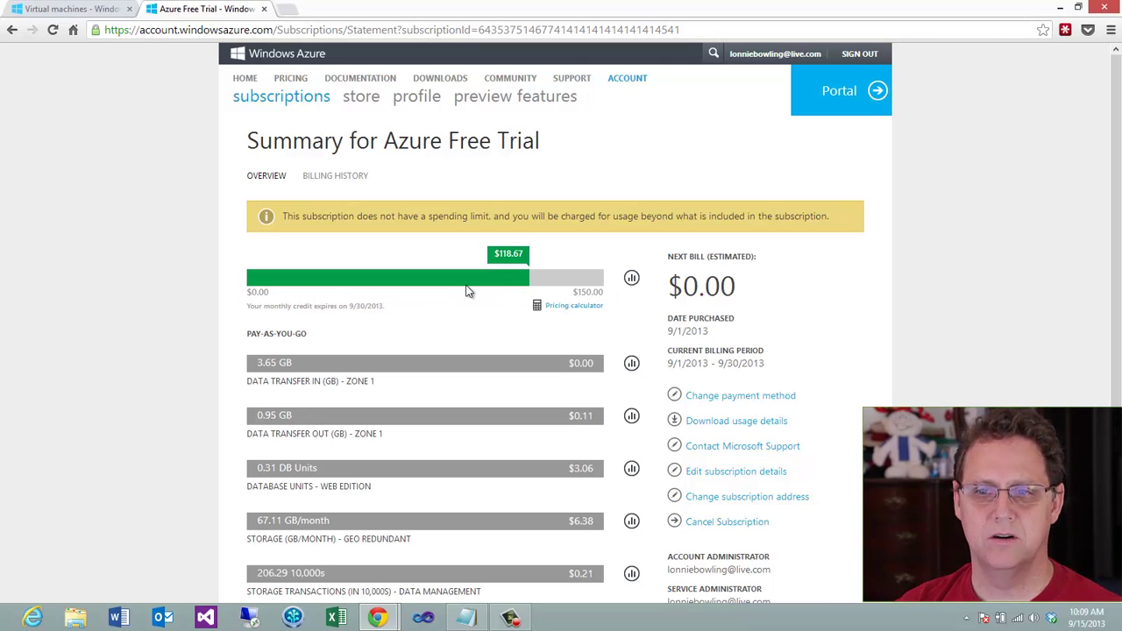
pyautogui.click(631, 278)
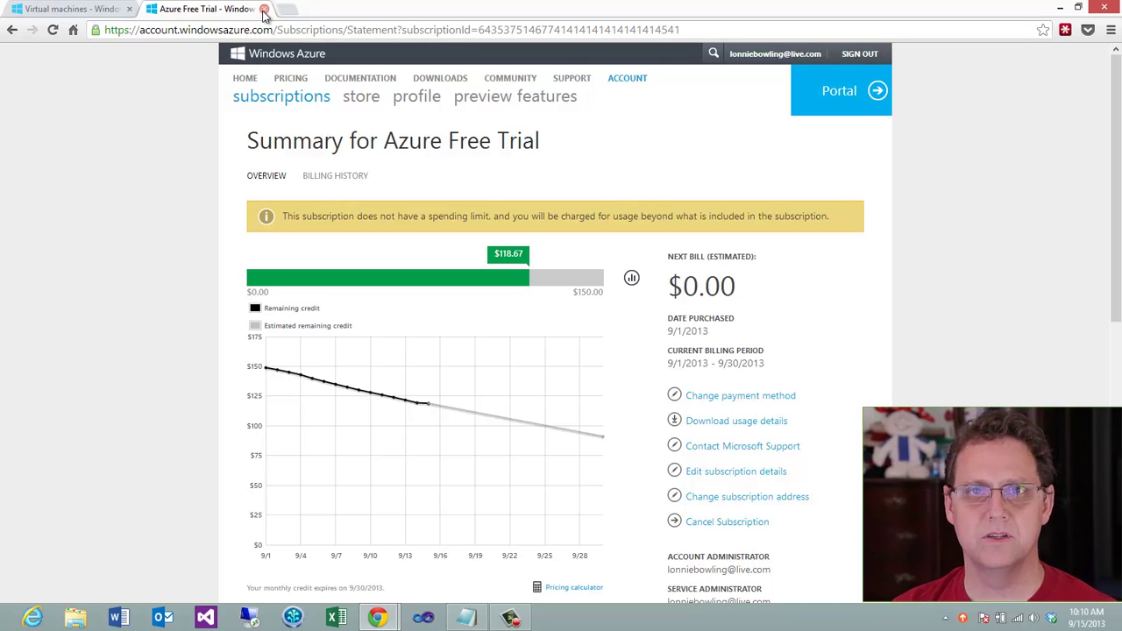
# Return to the running panda01 VM and download its panda01.rdp Remote Desktop file
pyautogui.click(78, 9)
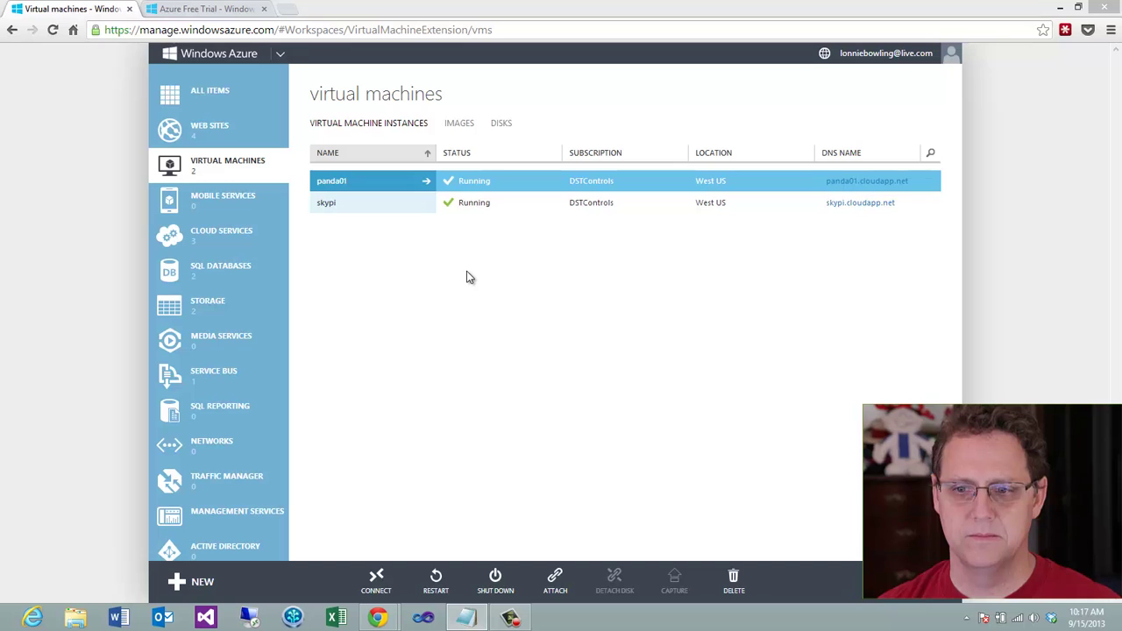
pyautogui.click(379, 578)
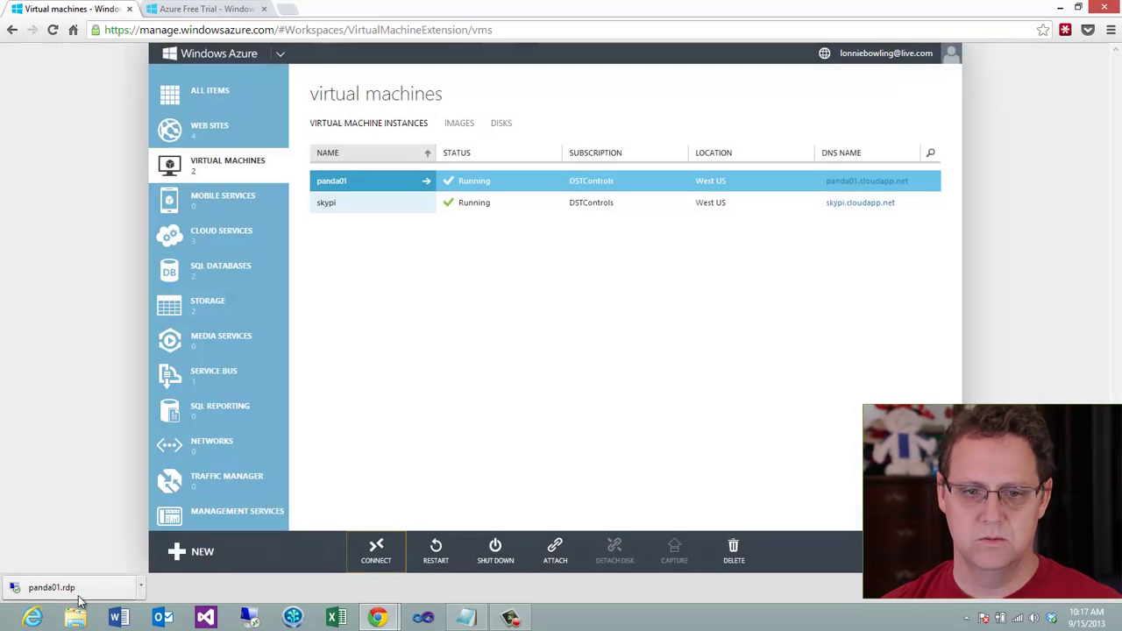
# Launch panda01.rdp, sign in with the VM account password, and accept the certificate warning
pyautogui.click(53, 587)
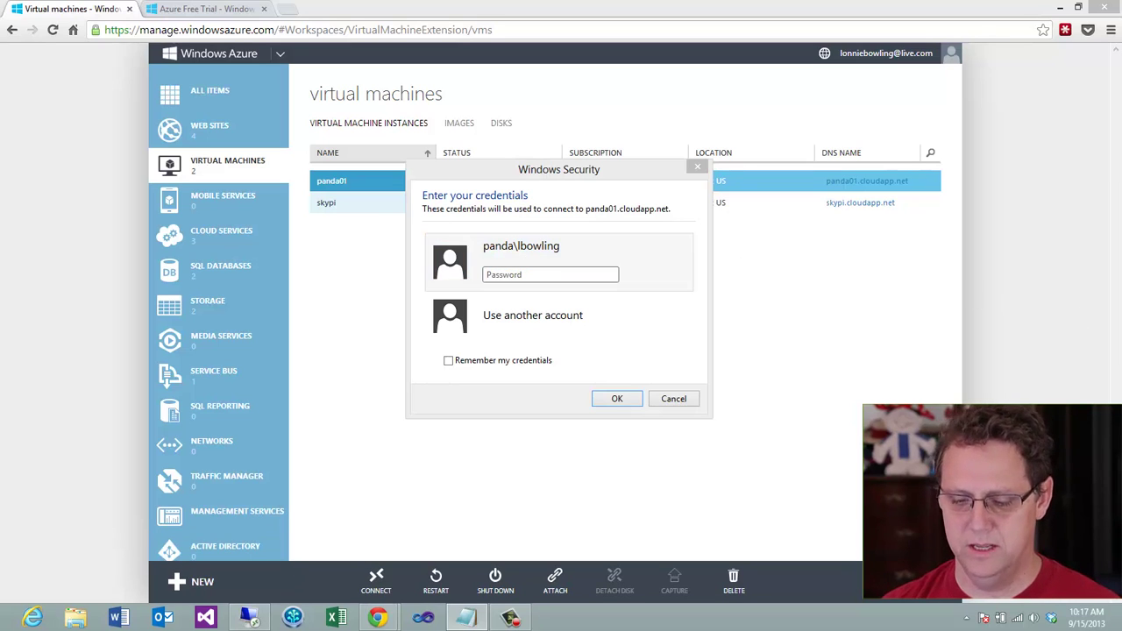
pyautogui.click(477, 299)
pyautogui.write('••••••••••••')
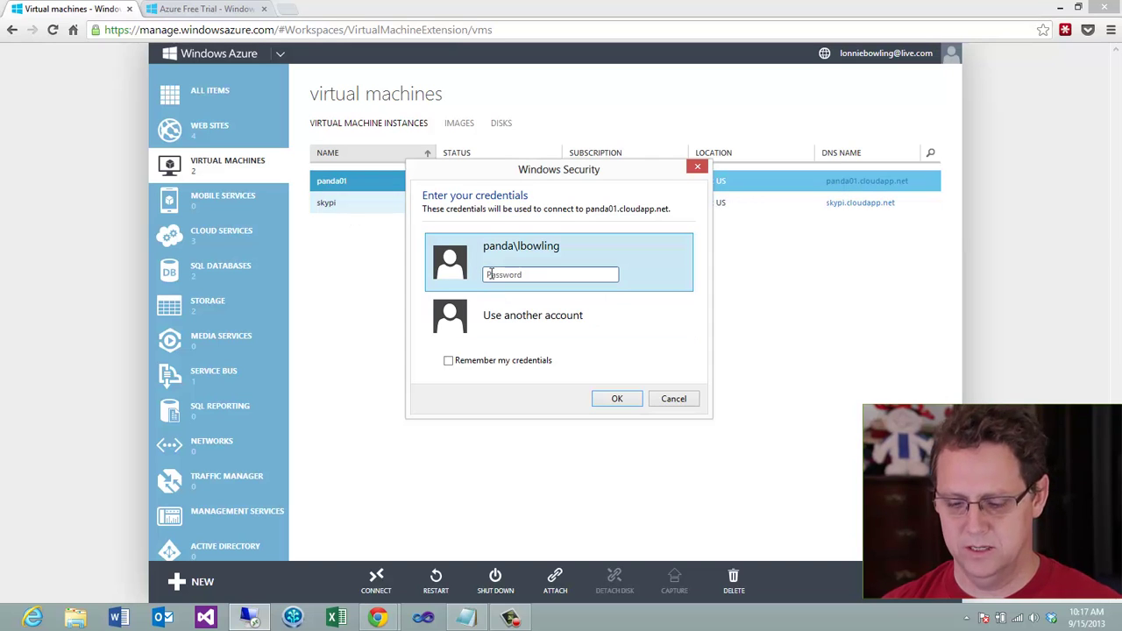
pyautogui.click(609, 401)
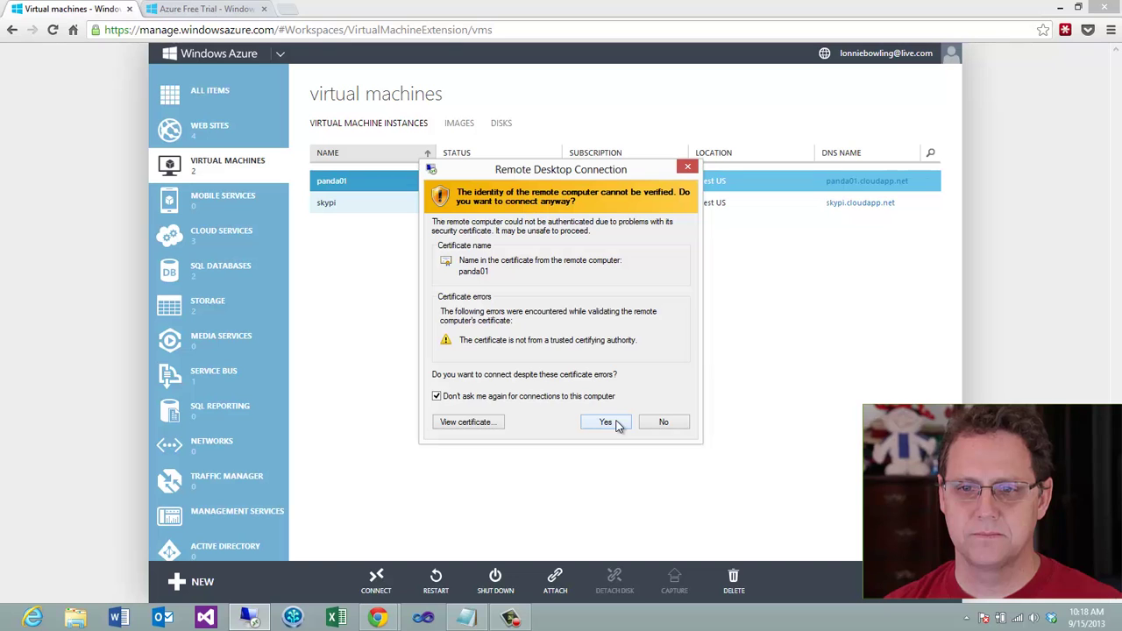
pyautogui.click(605, 422)
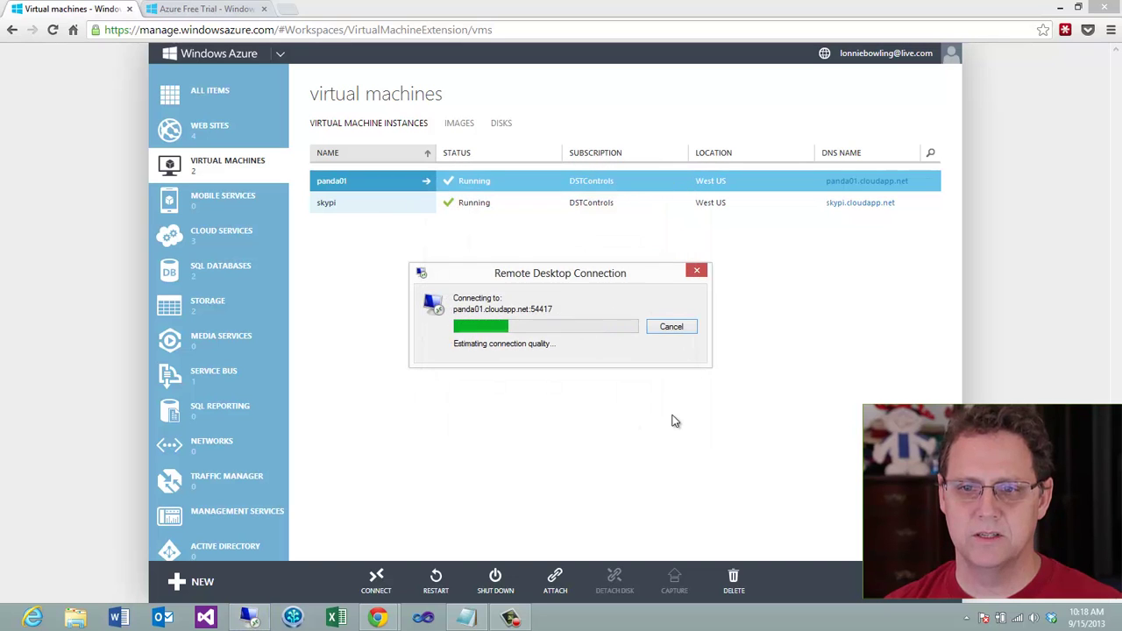
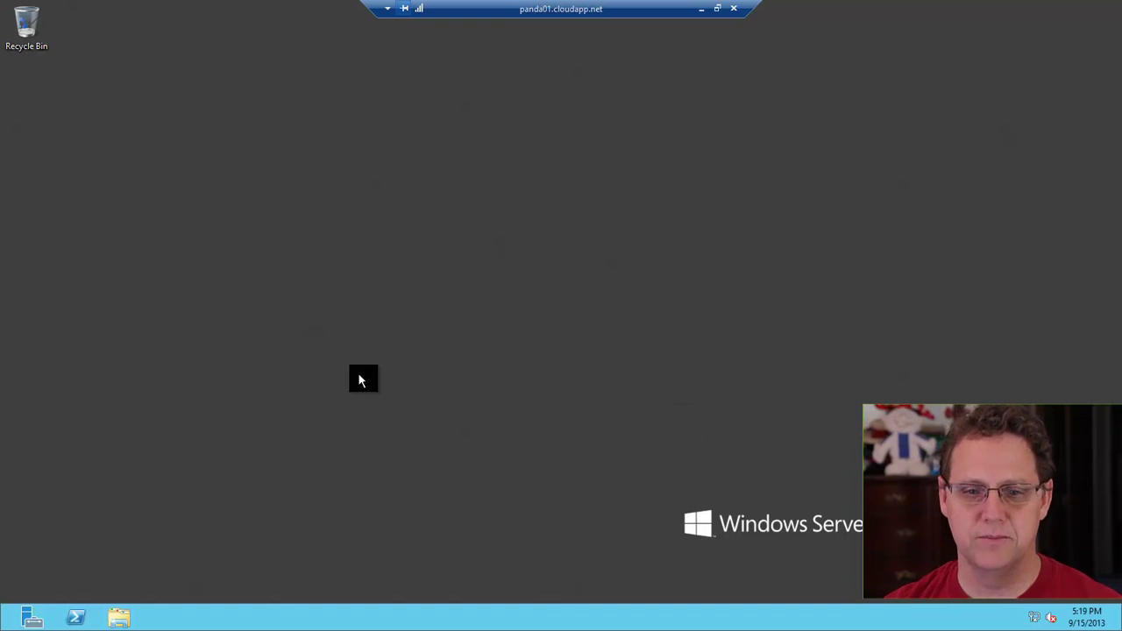
# In Server Manager's Local Server, set IE Enhanced Security Configuration to Off for Administrators and Users
pyautogui.click(22, 618)
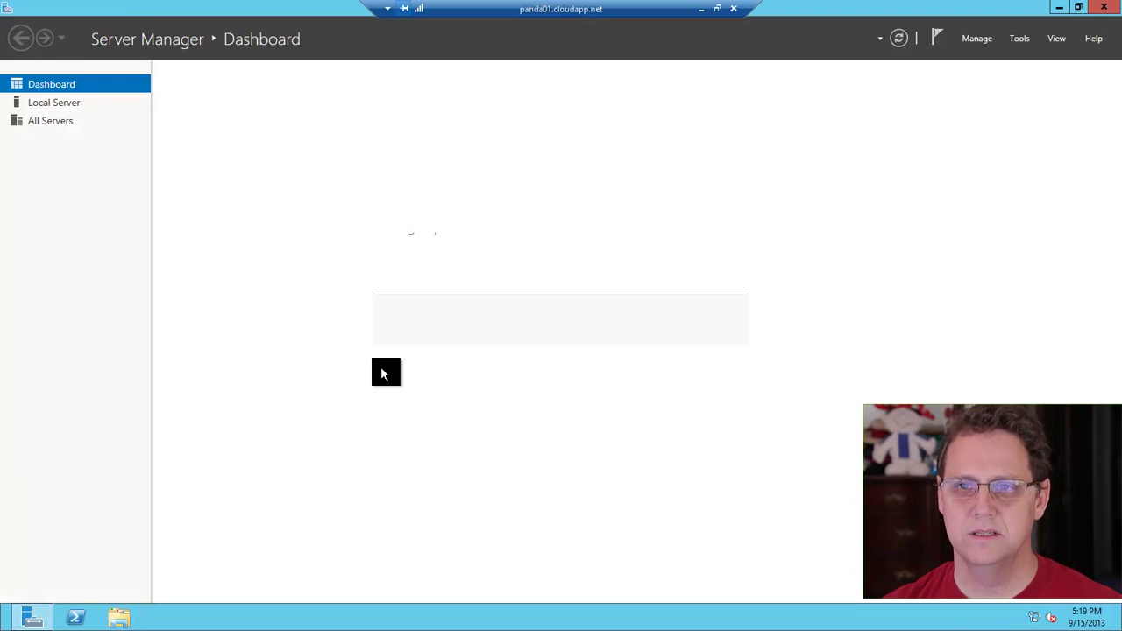
pyautogui.click(110, 103)
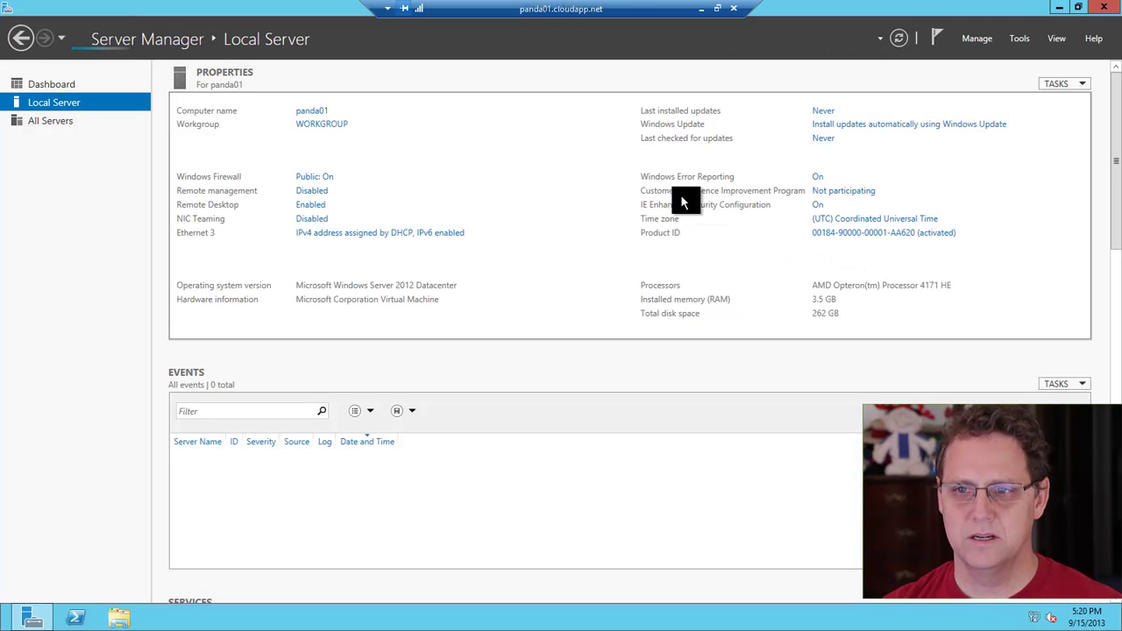
pyautogui.click(821, 208)
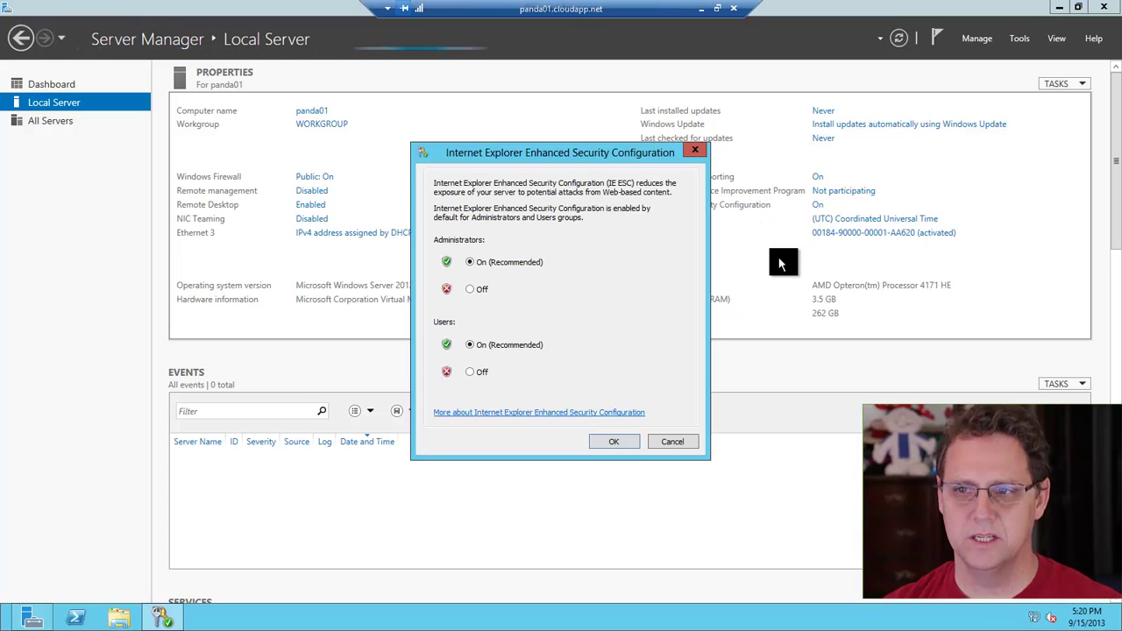
pyautogui.click(466, 293)
pyautogui.click(466, 374)
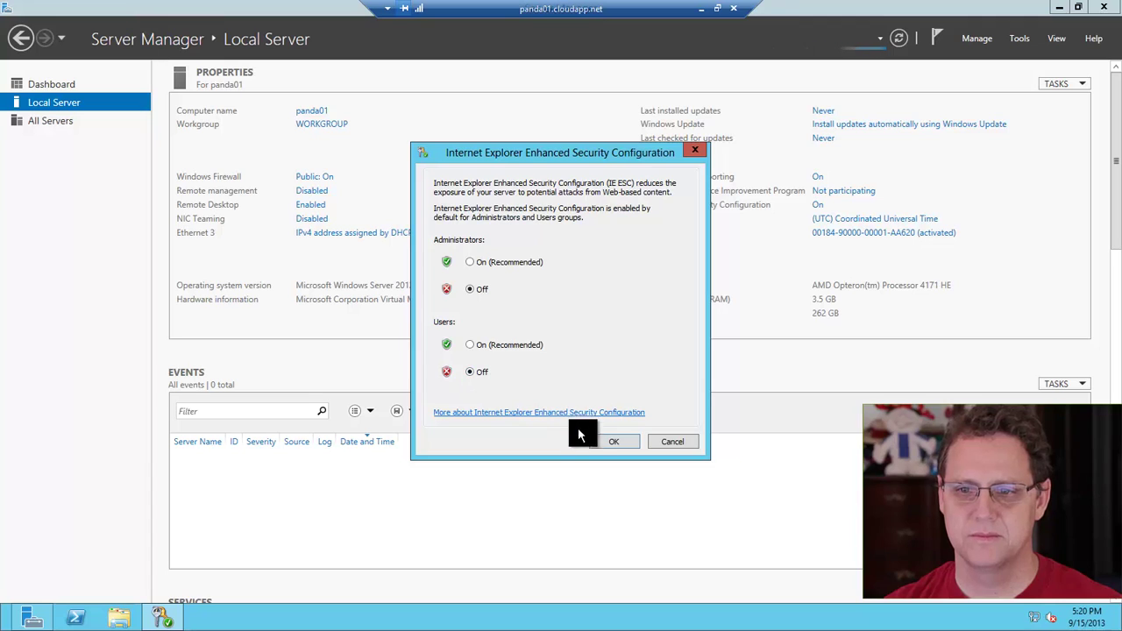
pyautogui.click(596, 440)
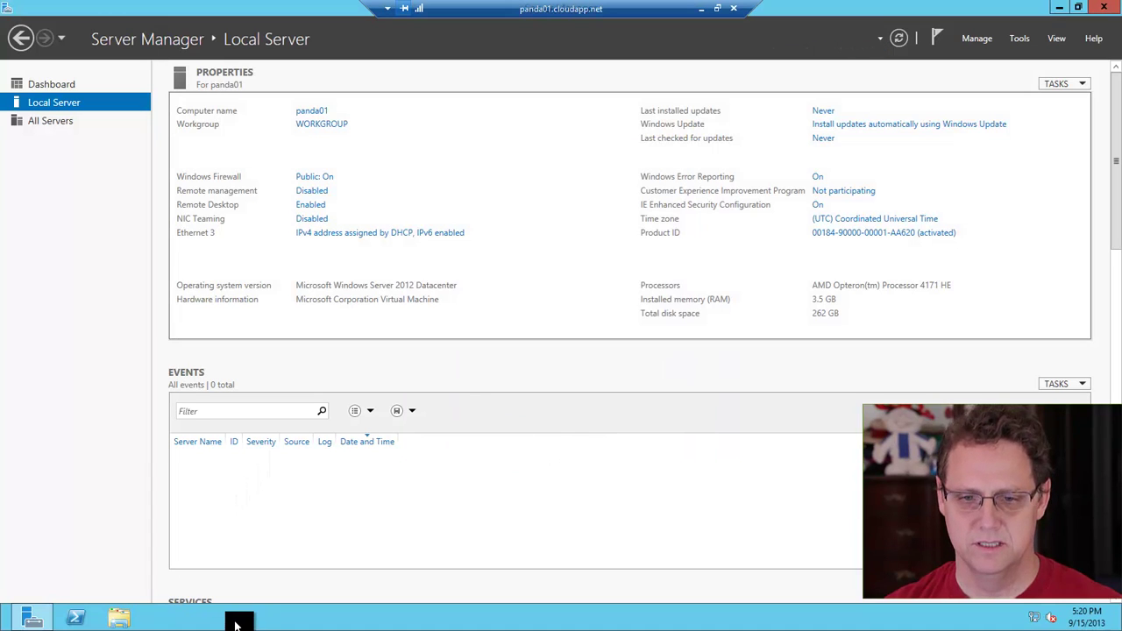
pyautogui.press('super')
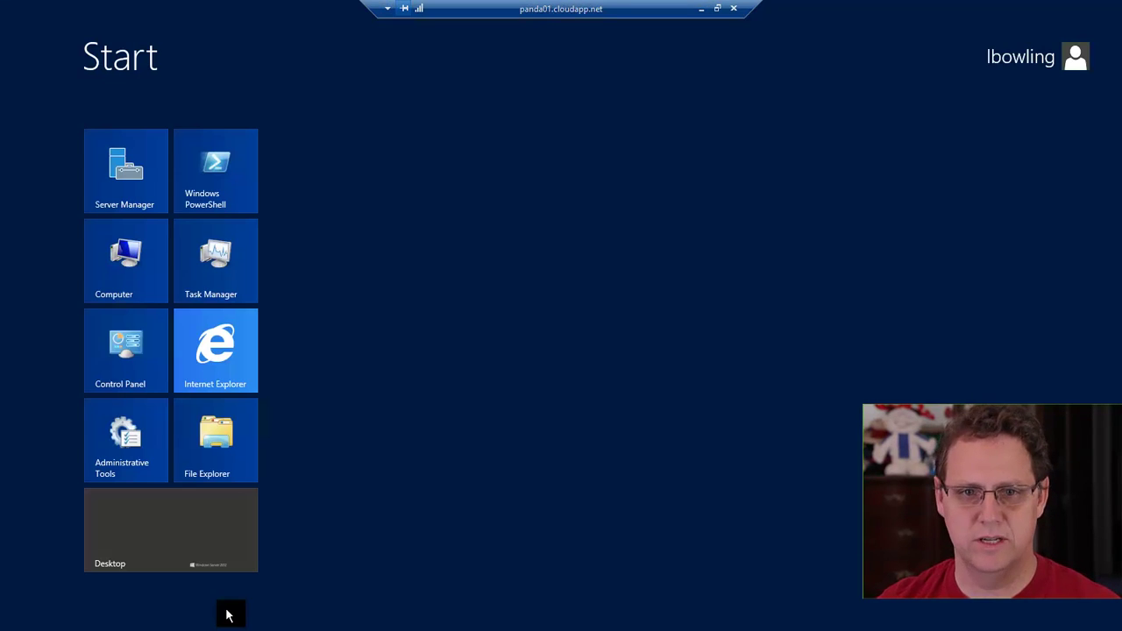
# Start Internet Explorer with the recommended security and compatibility settings
pyautogui.click(209, 356)
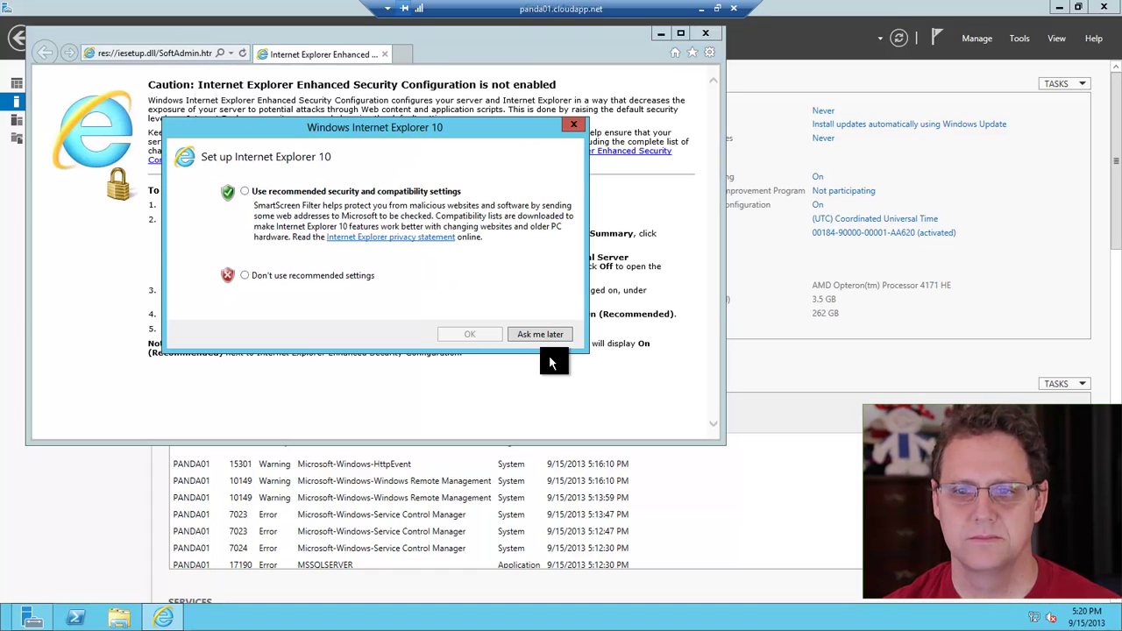
pyautogui.click(302, 193)
pyautogui.click(469, 336)
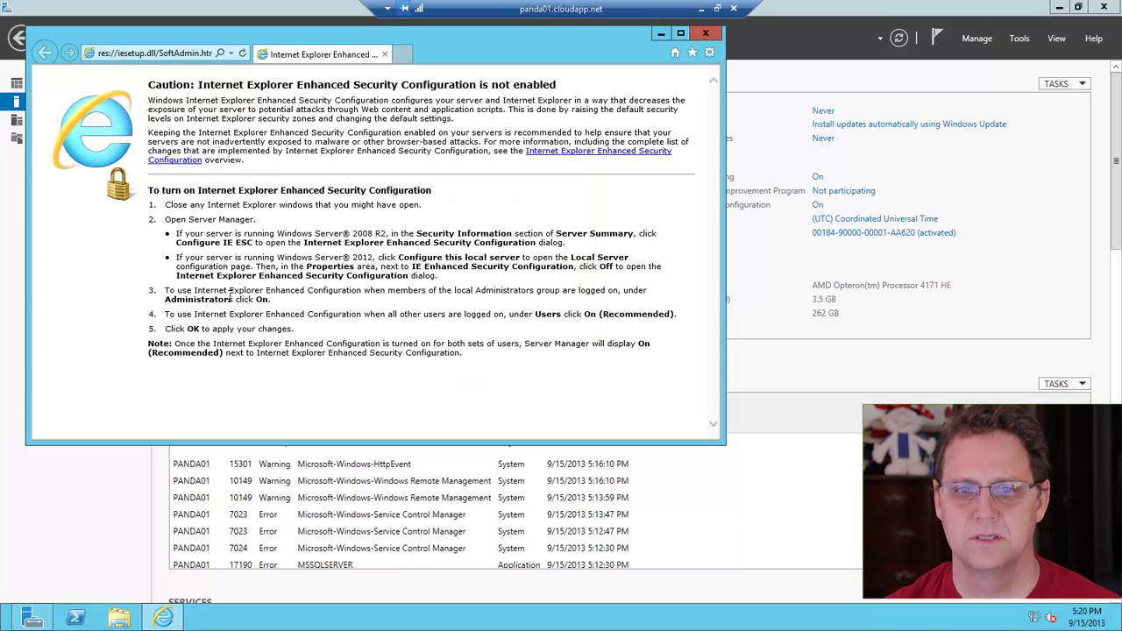
# Search the web for 'osisoft vcampus', open the vCampus site, and go to its Sign In page
pyautogui.click(191, 55)
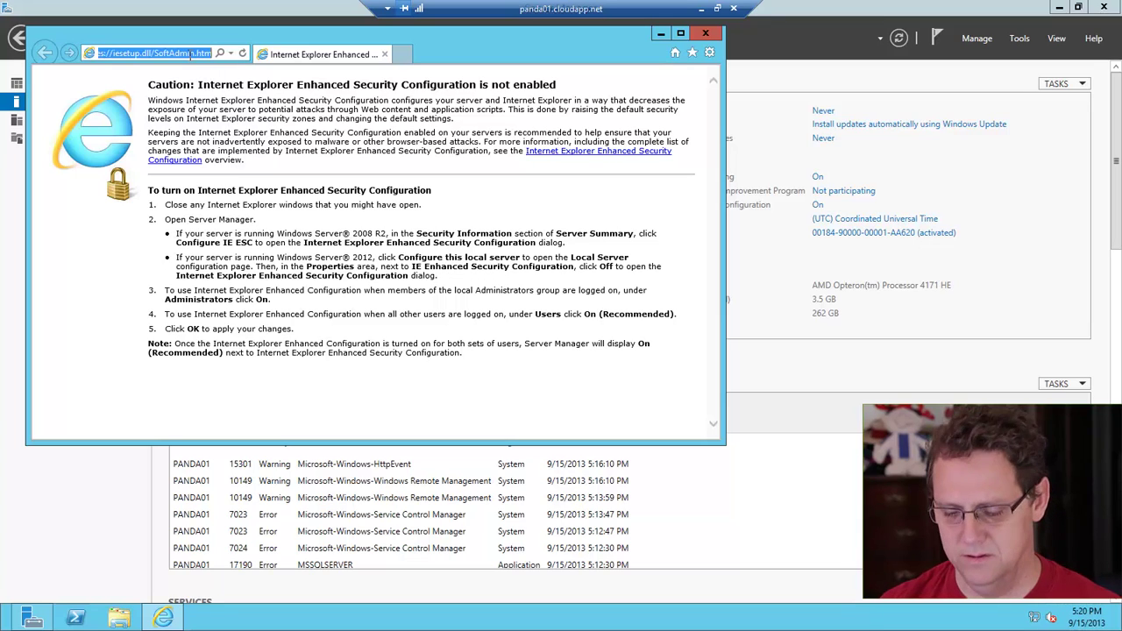
pyautogui.write('osisft')
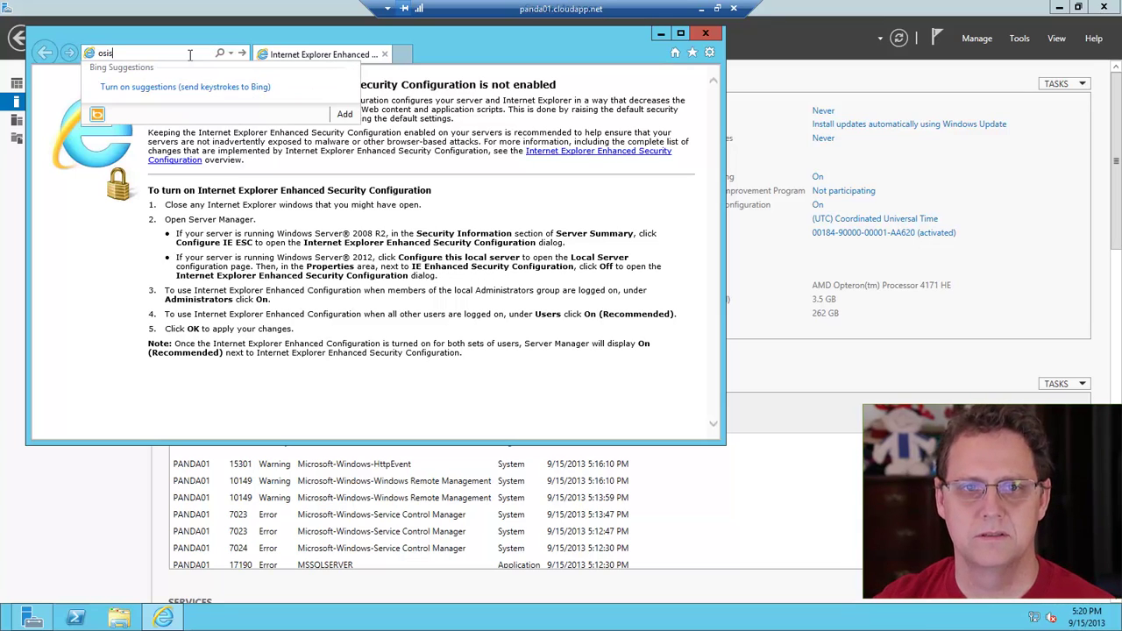
pyautogui.press('BackSpace')
pyautogui.press('BackSpace')
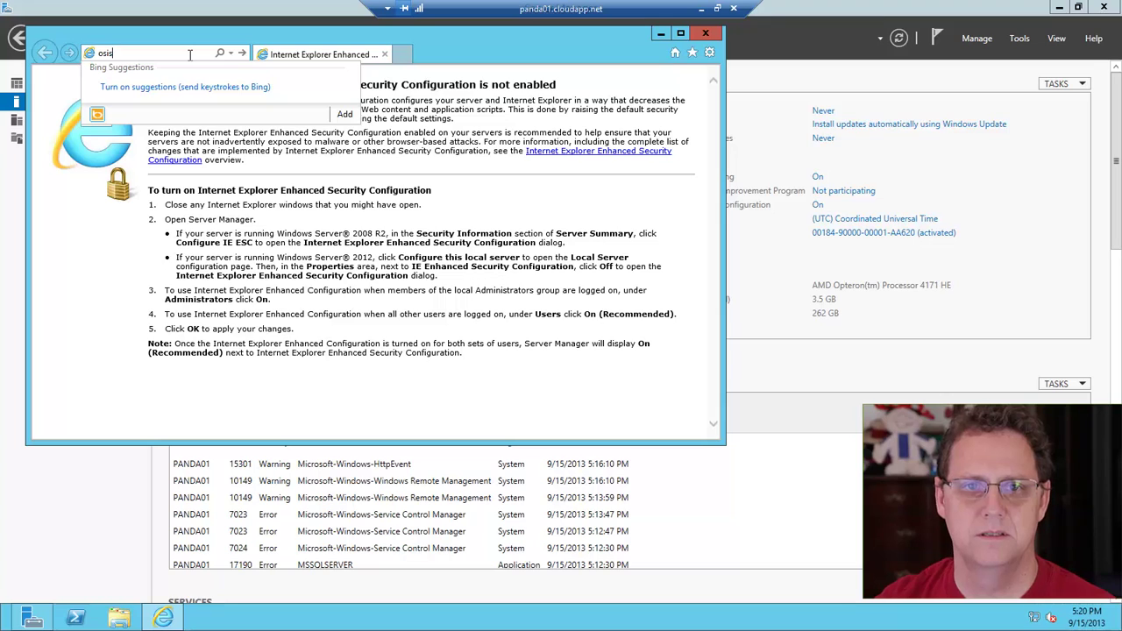
pyautogui.write('oft vcampu')
pyautogui.press('Return')
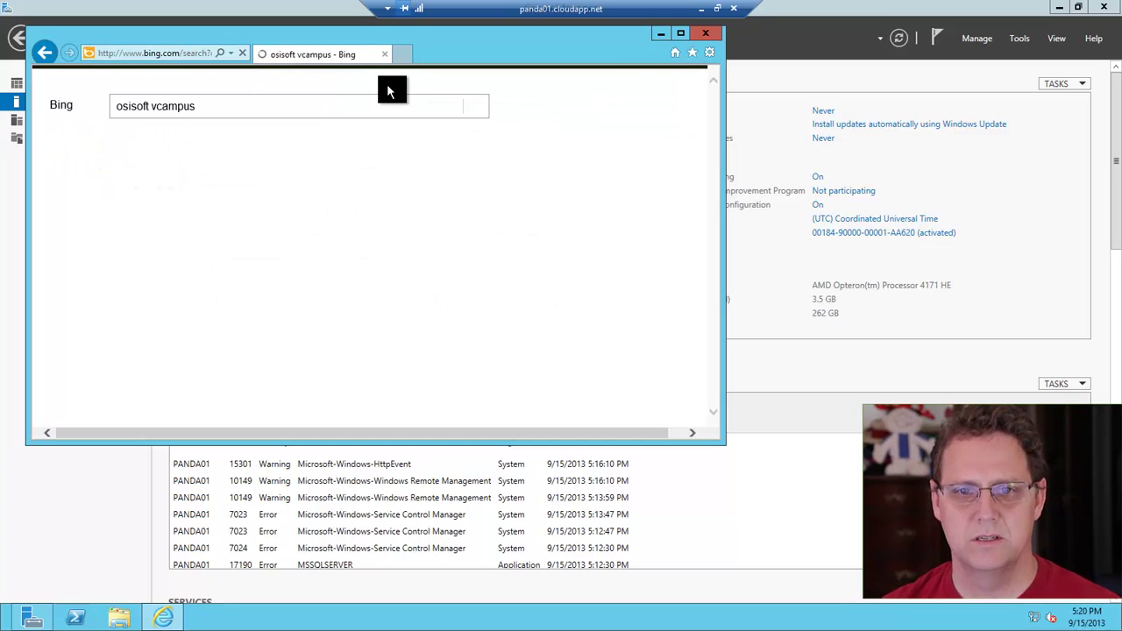
pyautogui.click(249, 162)
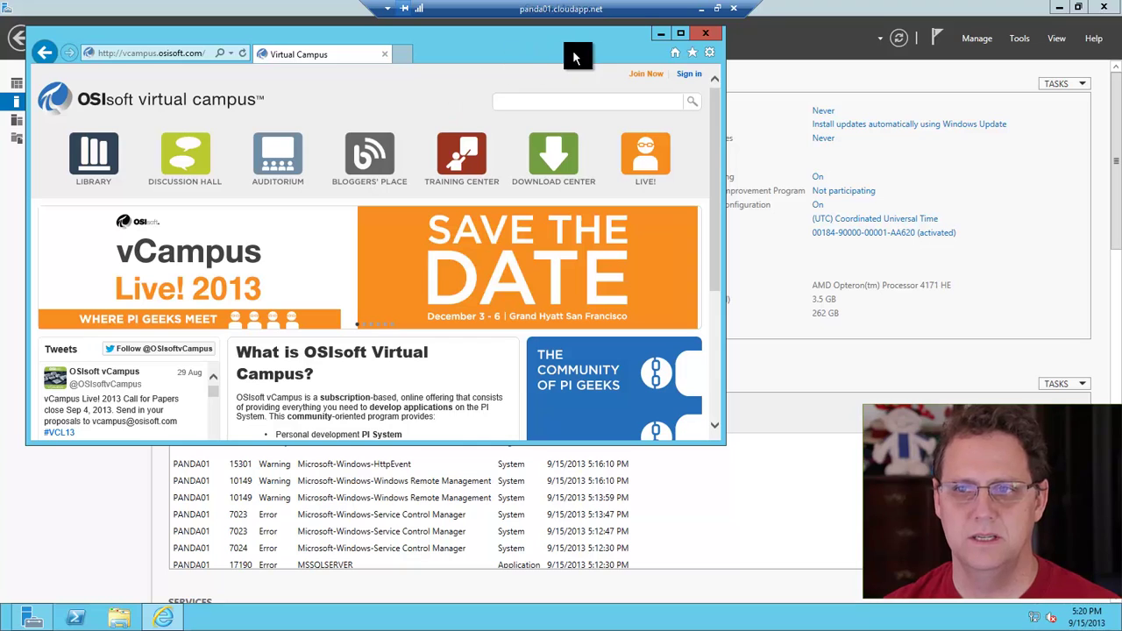
pyautogui.click(689, 74)
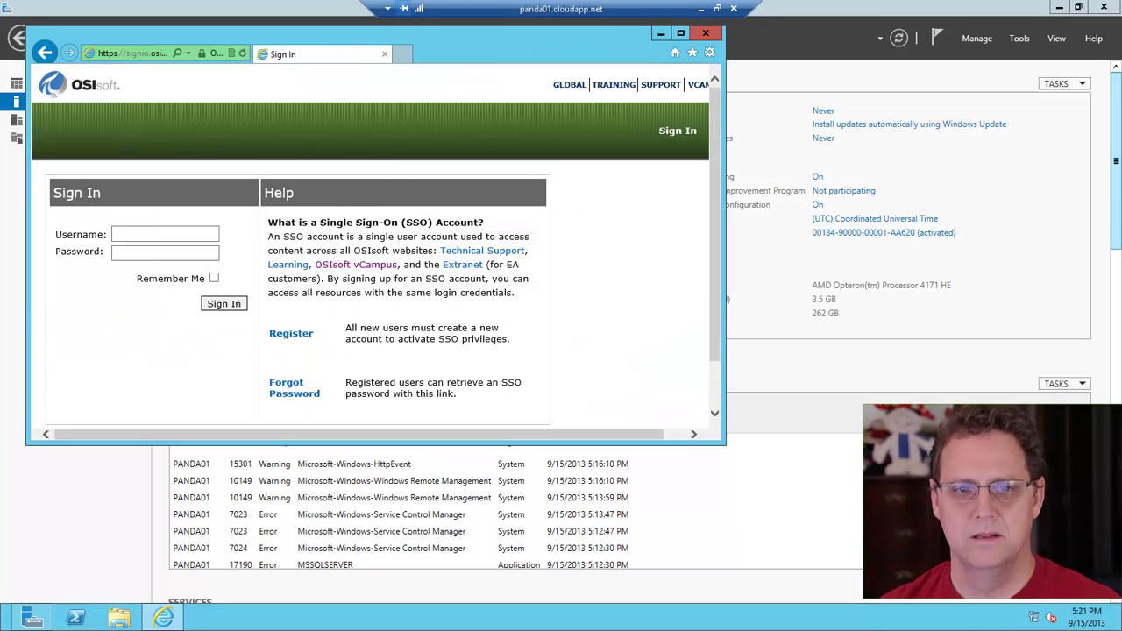
# Sign in to vCampus with the account e-mail and pasted password, declining to save the password
pyautogui.click(147, 230)
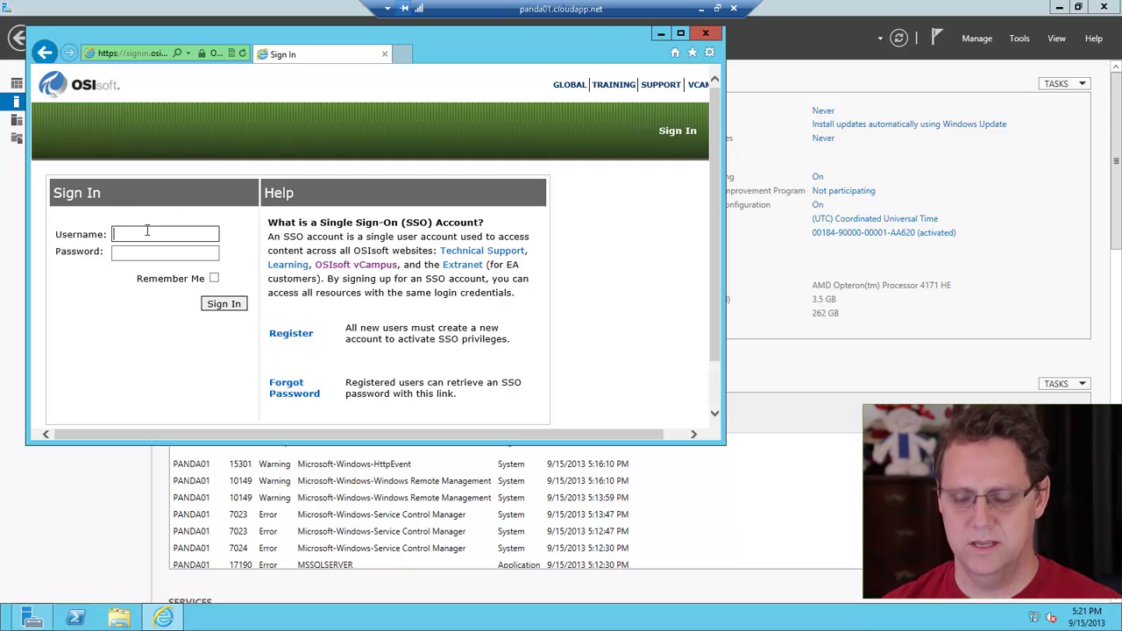
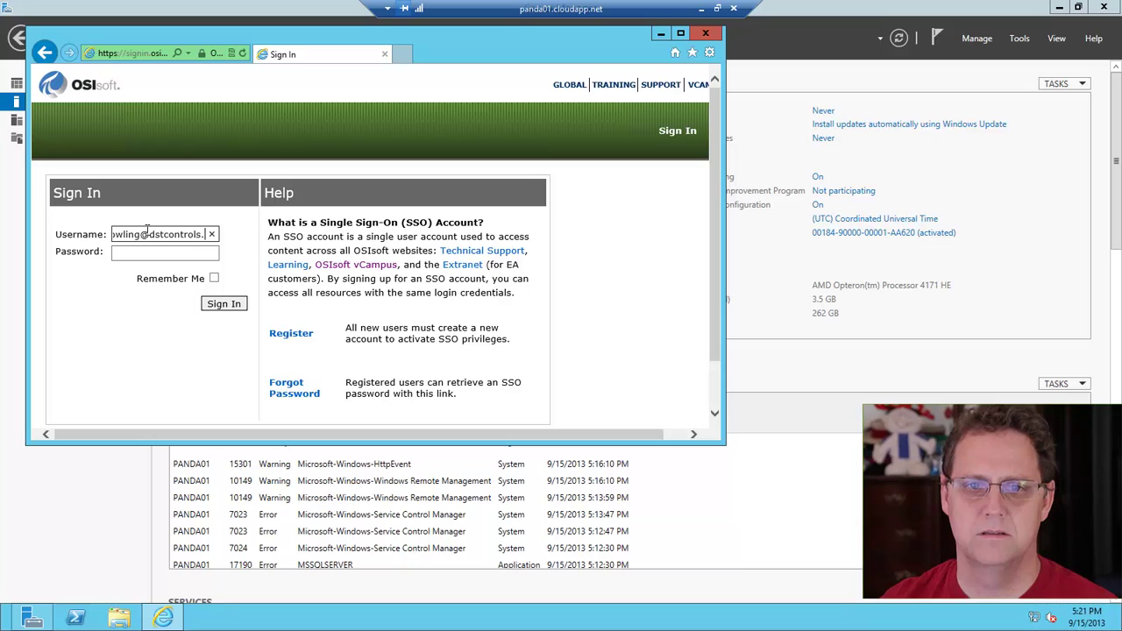
pyautogui.press('Tab')
pyautogui.hotkey('ctrl', 'v')
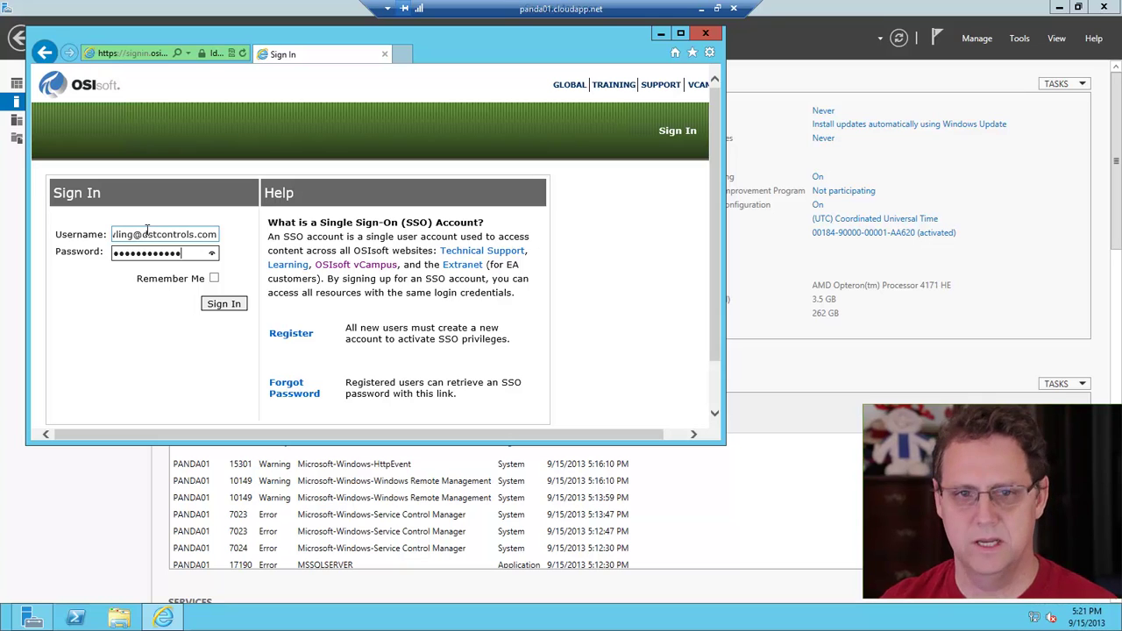
pyautogui.click(210, 314)
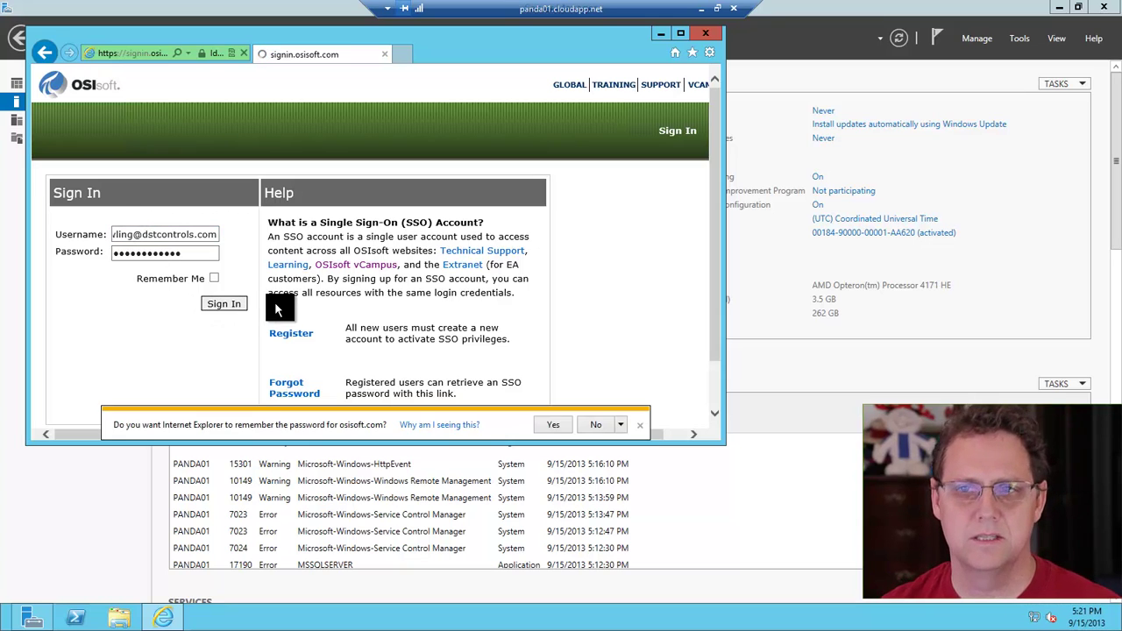
pyautogui.click(598, 425)
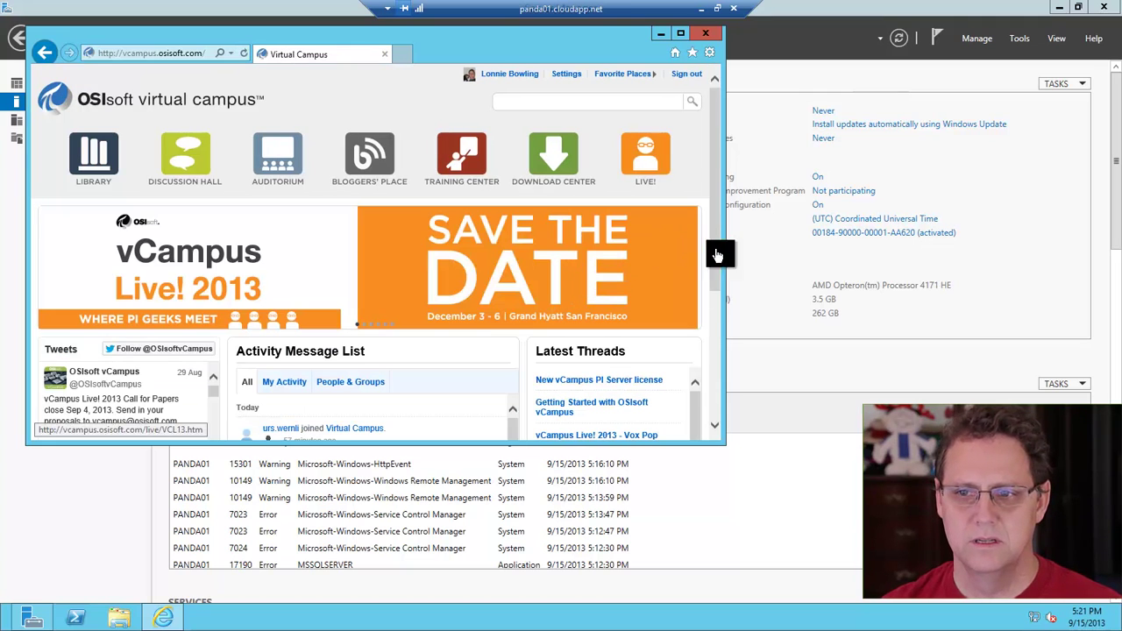
pyautogui.moveTo(726, 450); pyautogui.dragTo(862, 536)
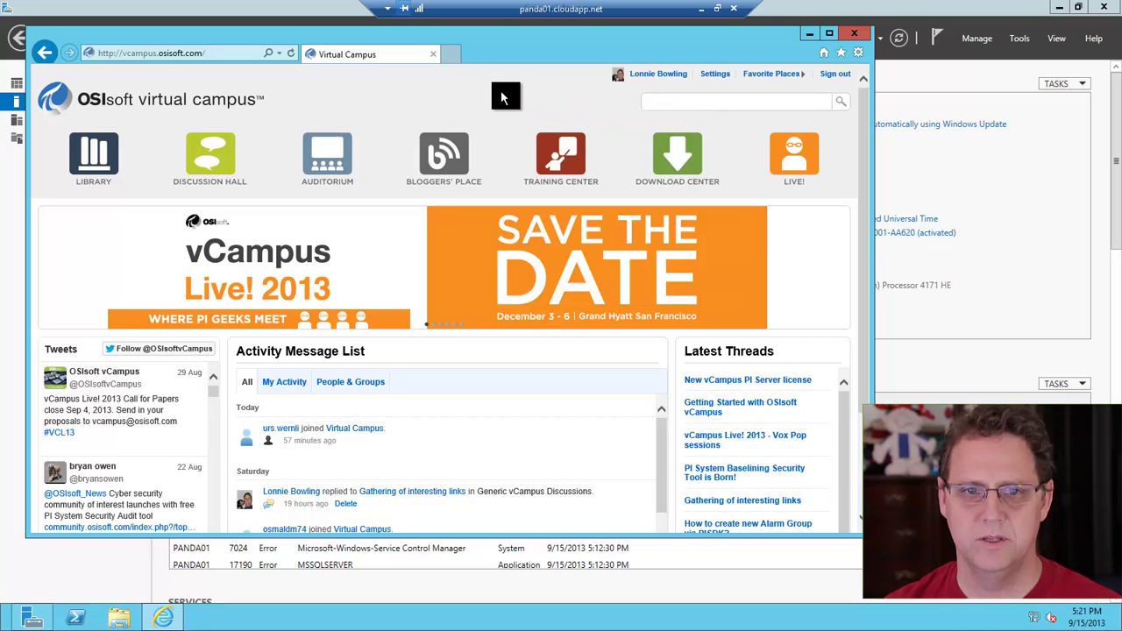
# From the Download Center's PI Asset Framework category, save and run PIAFServerWithEventFrames_2012_.exe
pyautogui.click(710, 145)
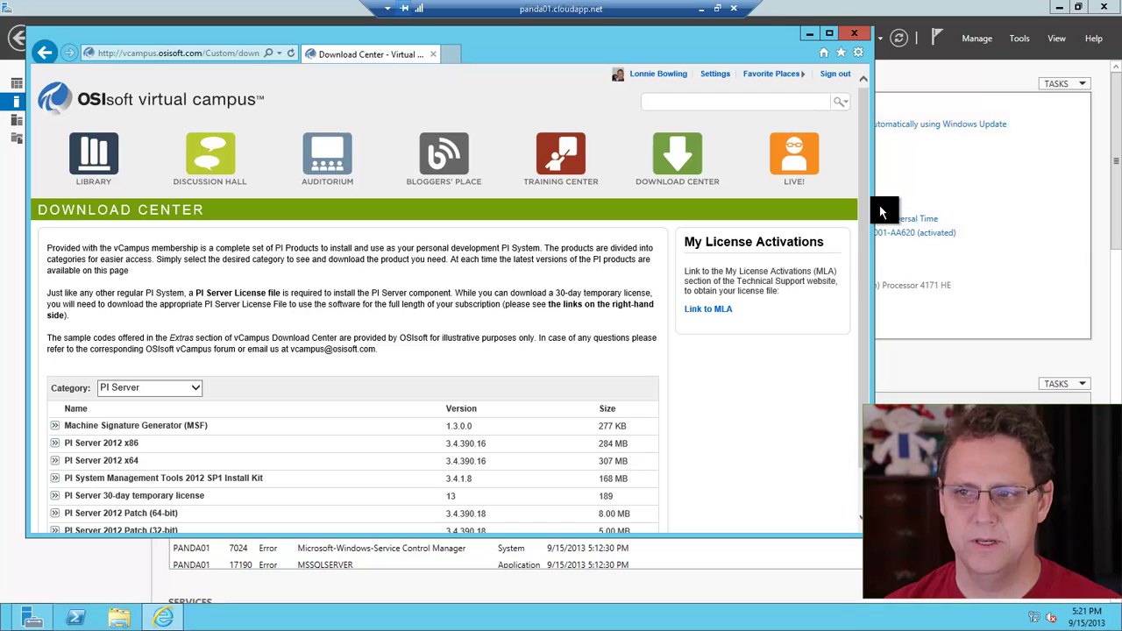
pyautogui.scroll(-1, 868, 225)
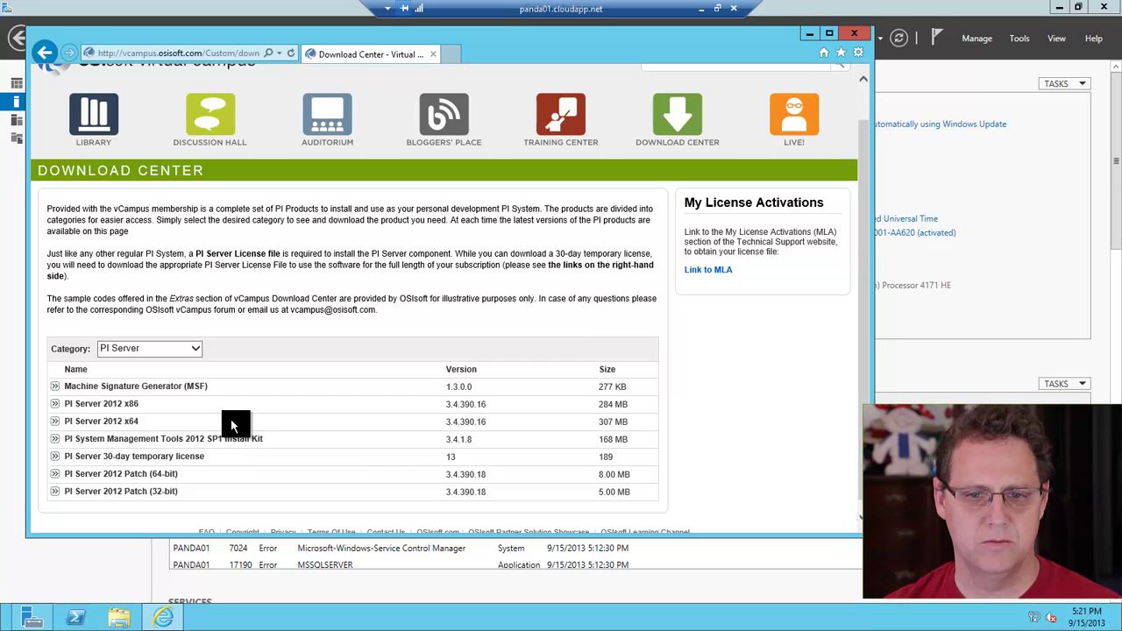
pyautogui.click(199, 355)
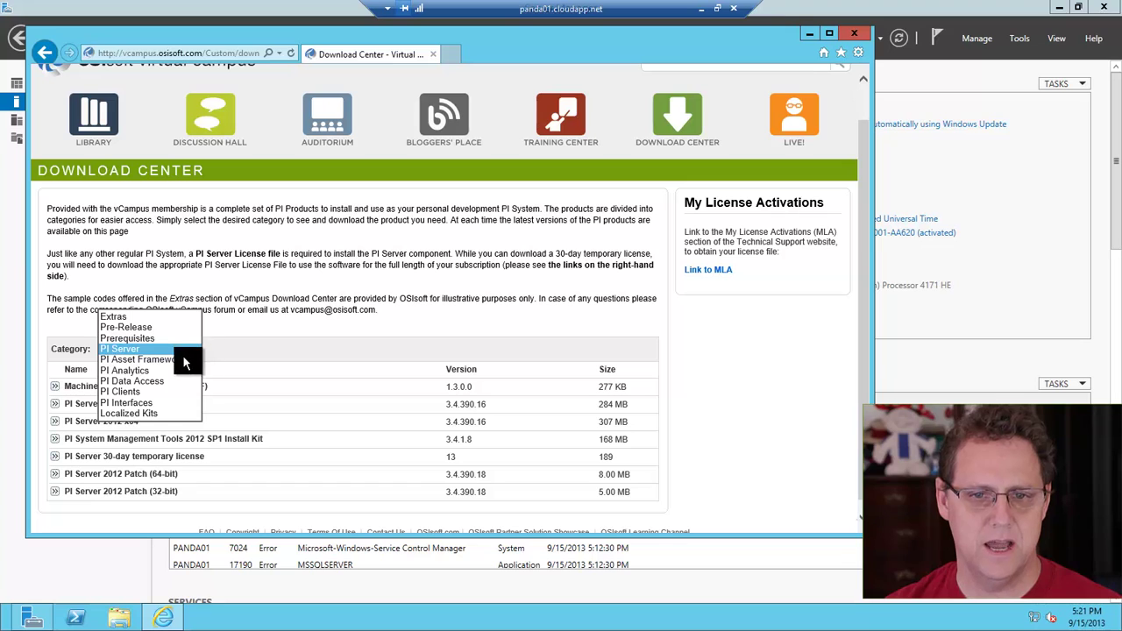
pyautogui.click(182, 359)
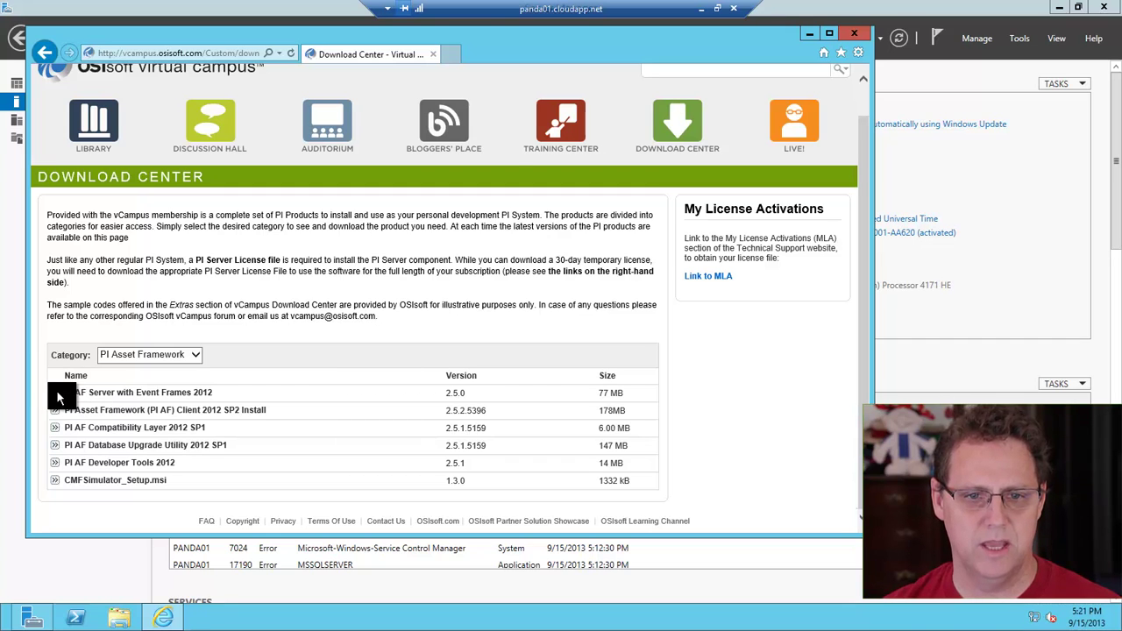
pyautogui.click(54, 393)
pyautogui.click(533, 419)
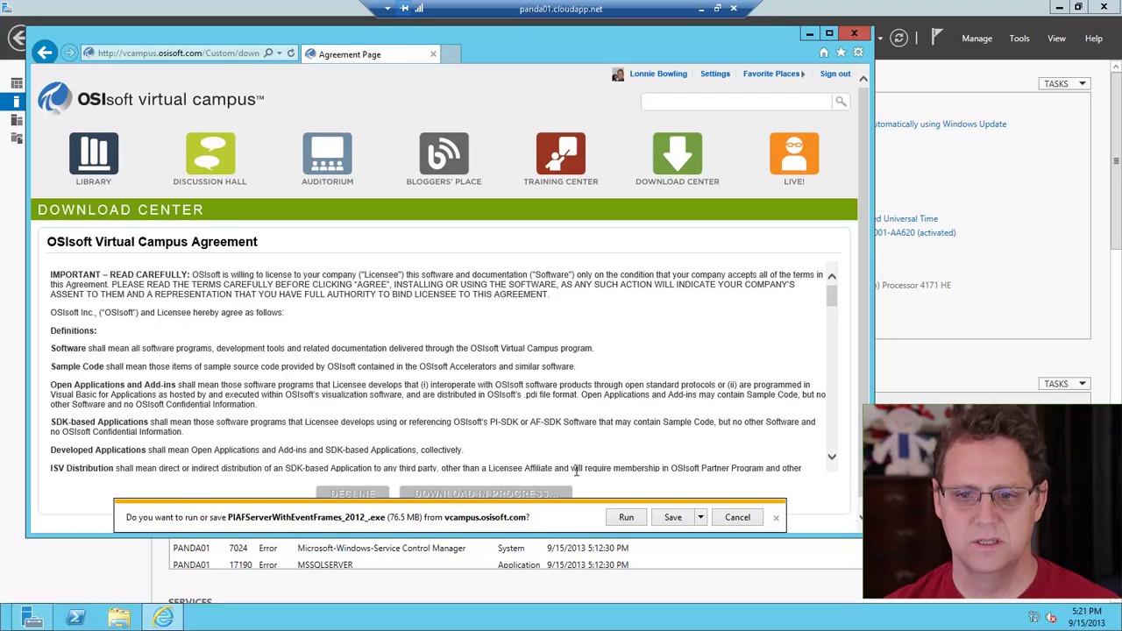
pyautogui.click(671, 519)
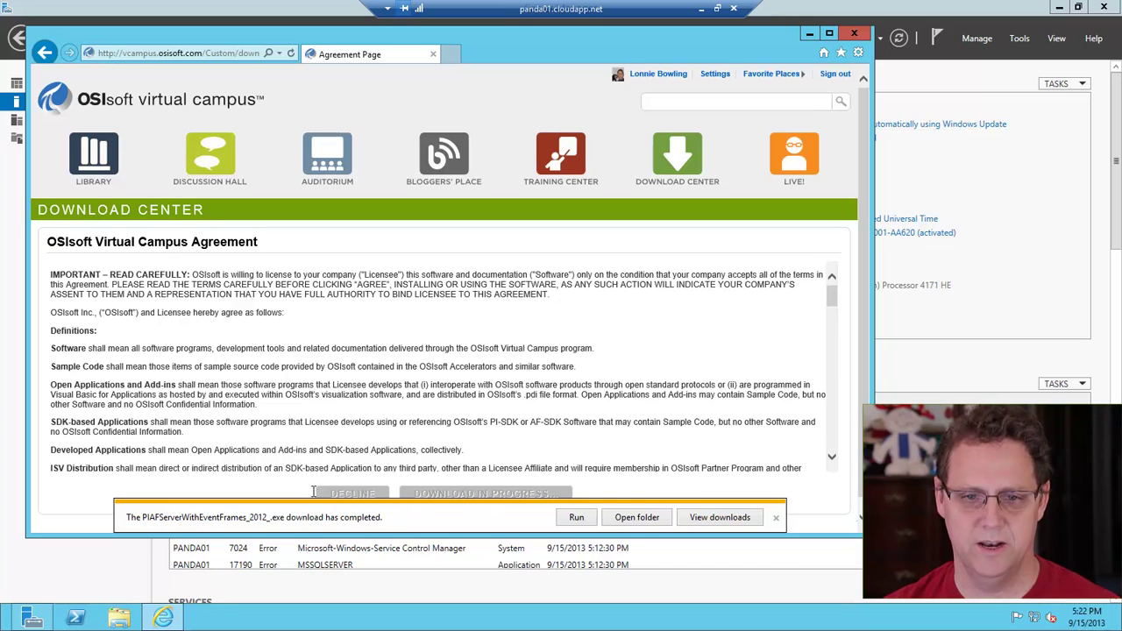
pyautogui.click(566, 513)
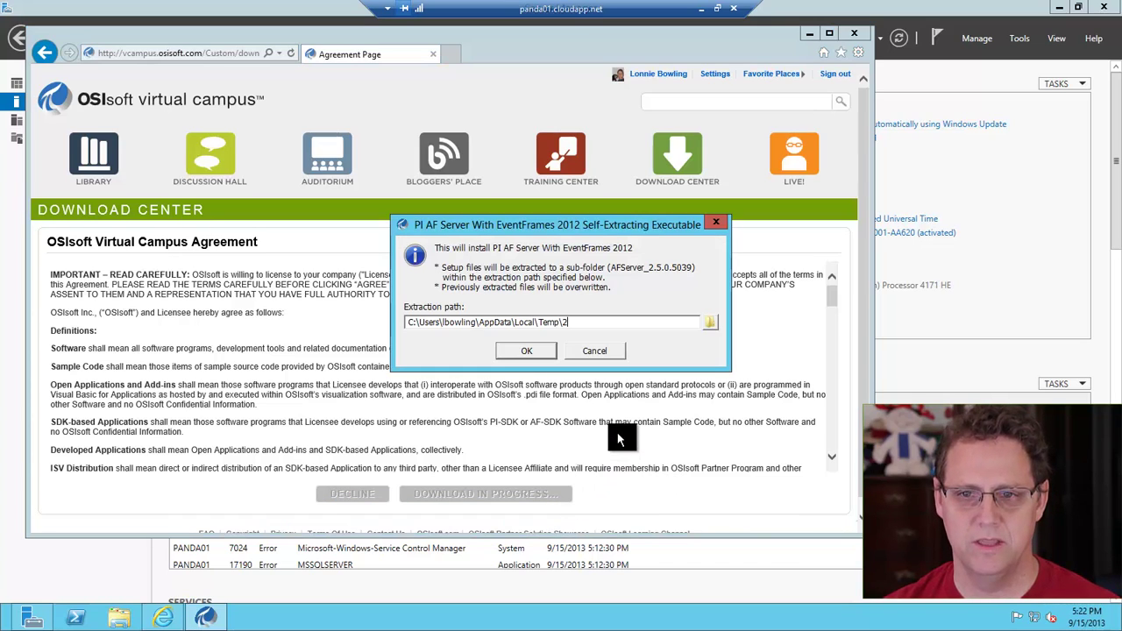
# Extract the PI AF Server (x64) 2012 setup files to the default path and begin setup
pyautogui.click(529, 351)
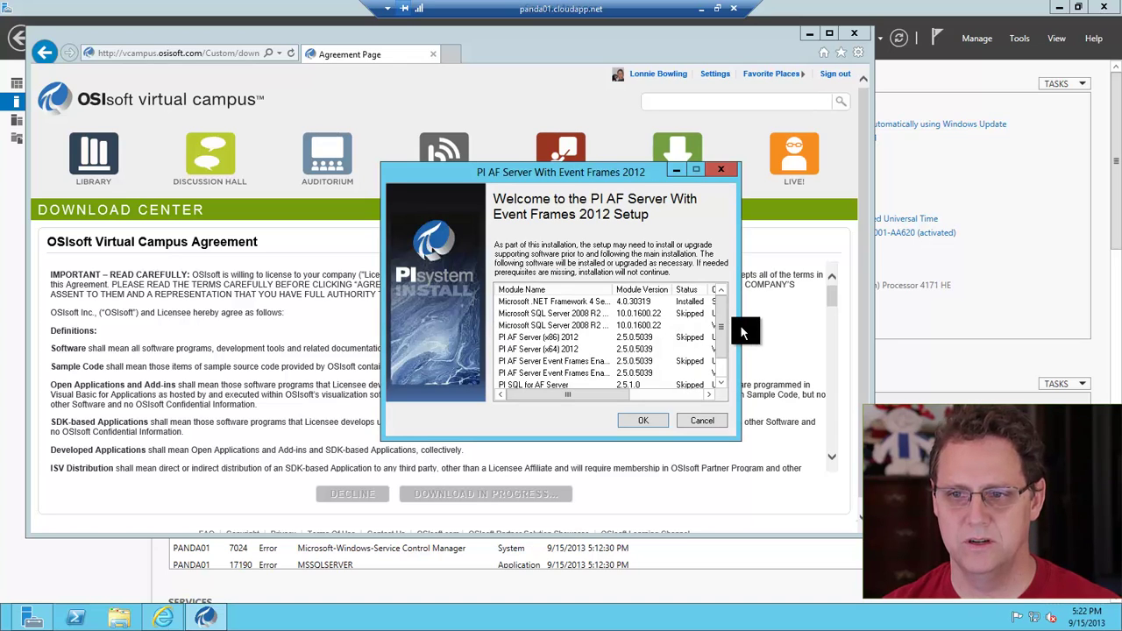
pyautogui.click(643, 395)
pyautogui.click(644, 420)
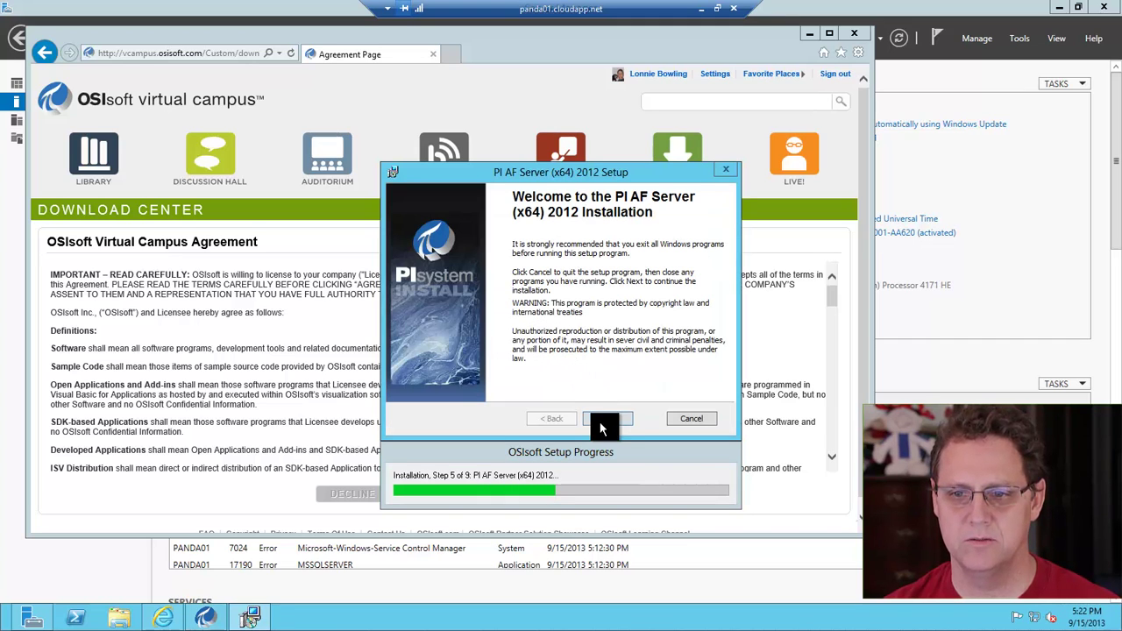
# Enter the user's full name and organization 'DST Controls' on the user details page
pyautogui.click(599, 419)
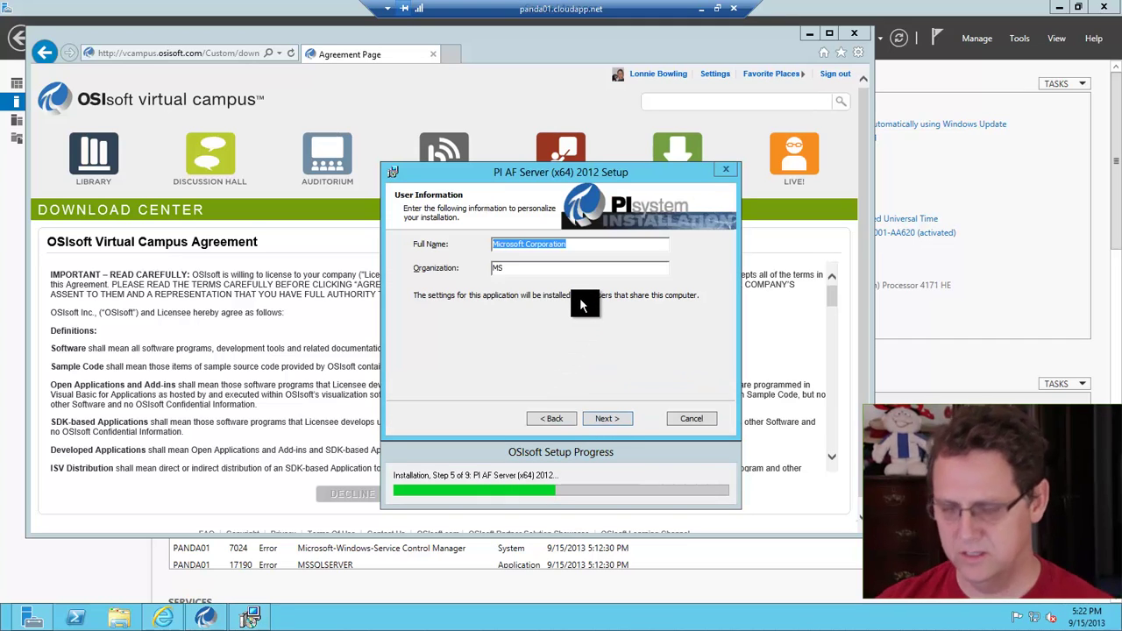
pyautogui.write('Lonnie B')
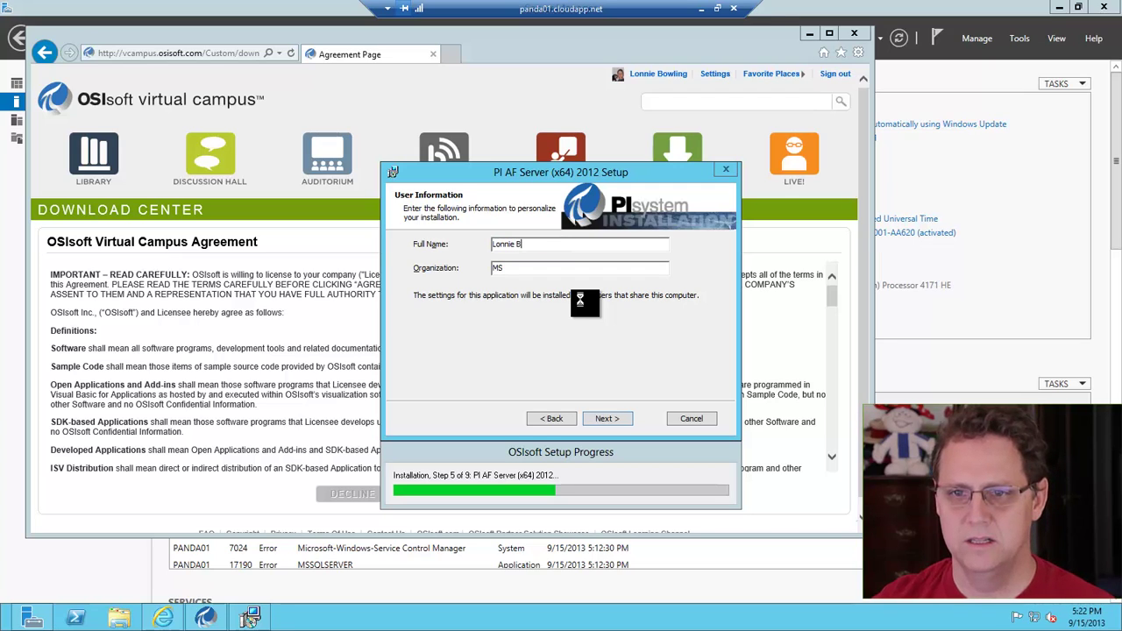
pyautogui.write('owling')
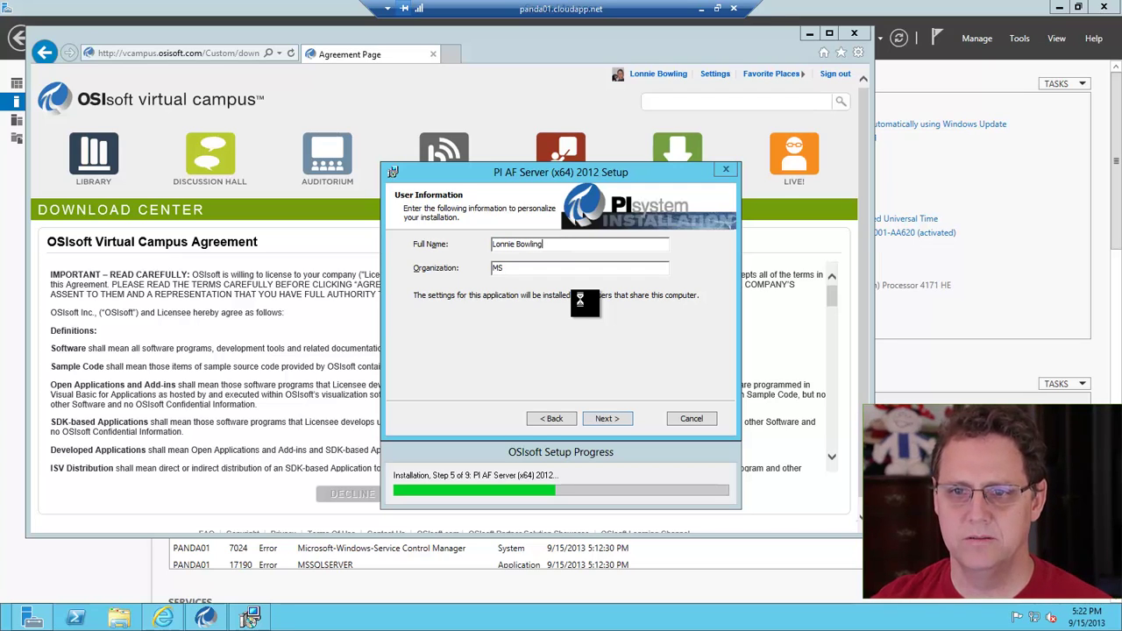
pyautogui.press('Tab')
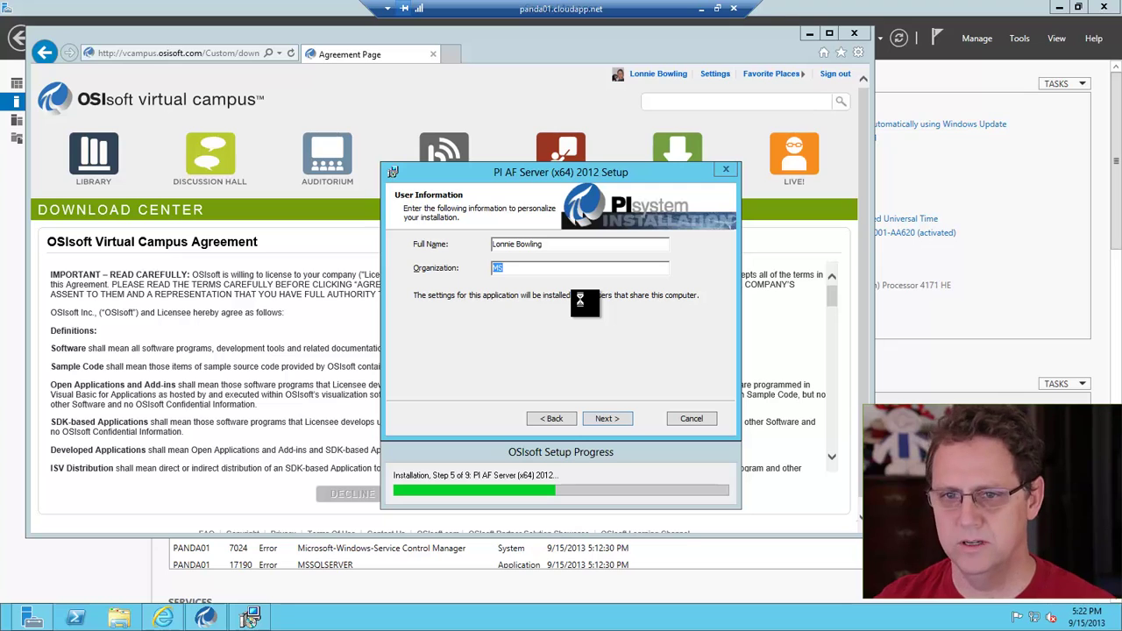
pyautogui.write('DST Controls')
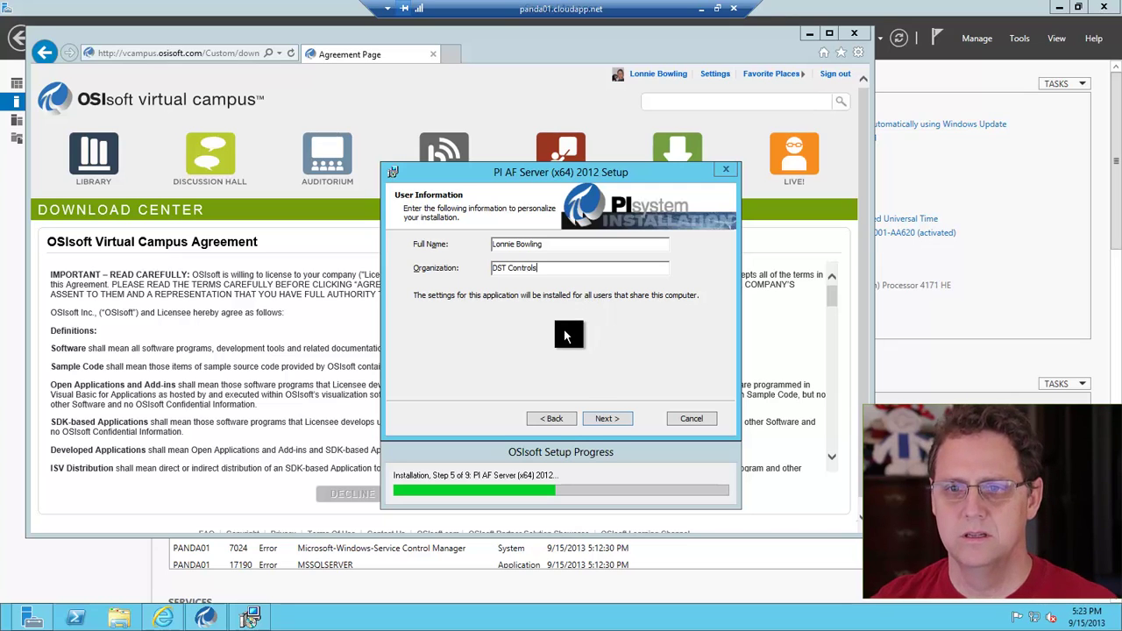
pyautogui.click(608, 419)
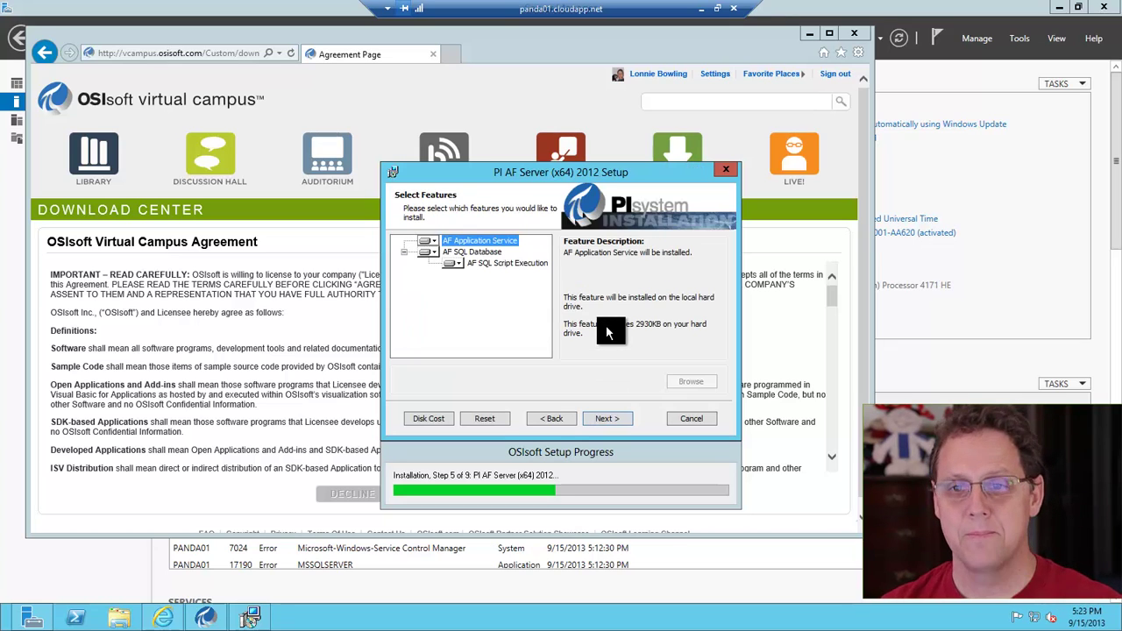
# Keep the default features and SQL Server instance and start the PI AF Server installation
pyautogui.click(606, 420)
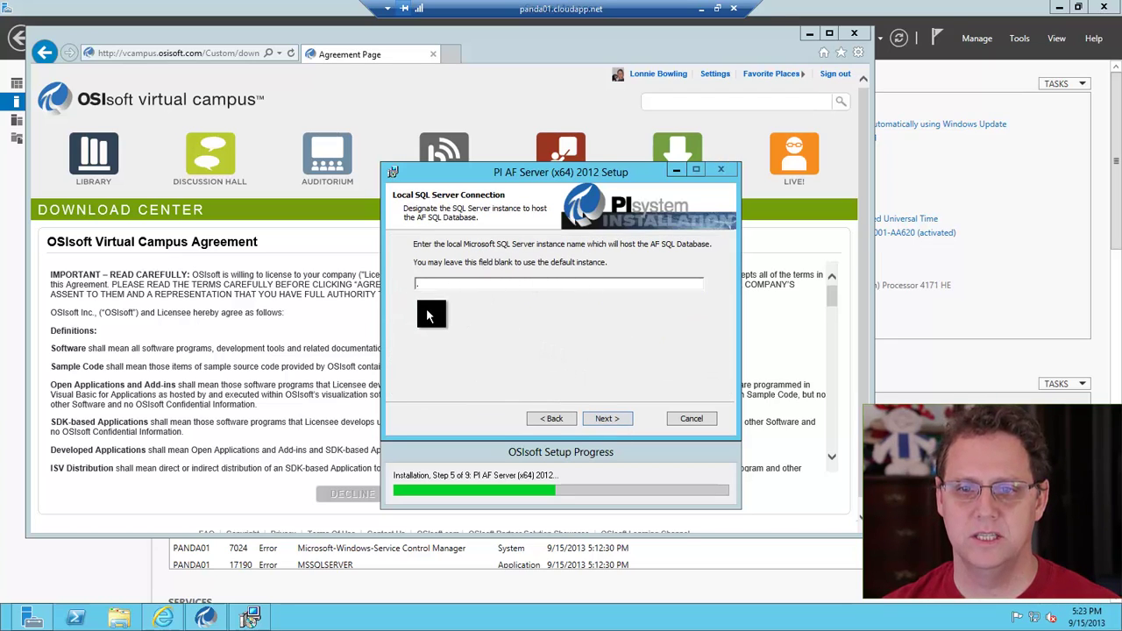
pyautogui.click(584, 419)
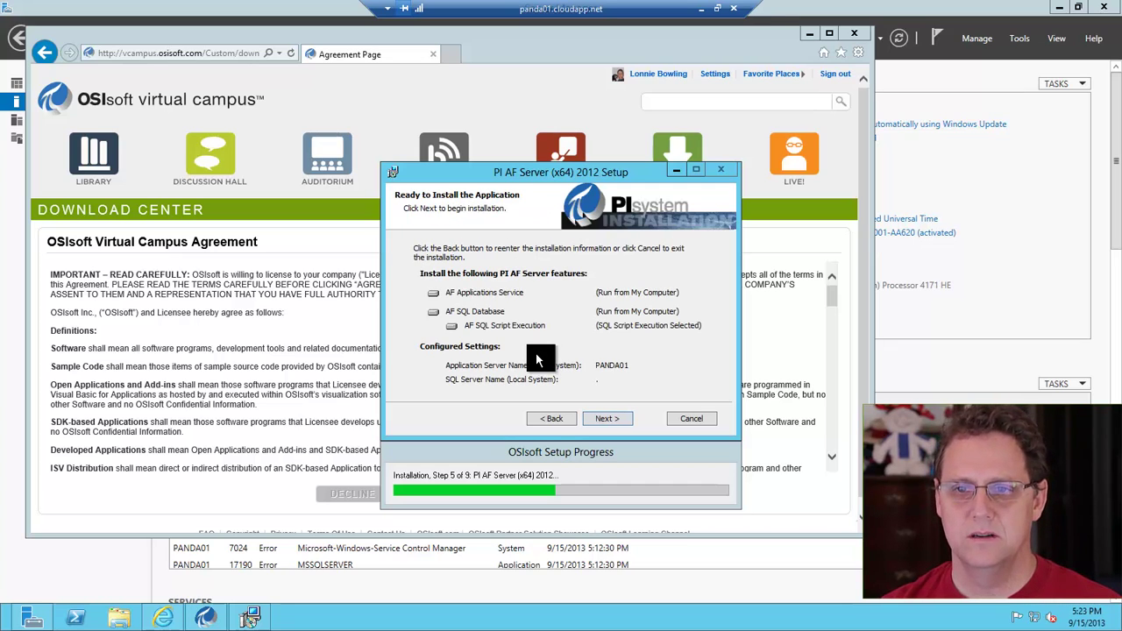
pyautogui.click(603, 418)
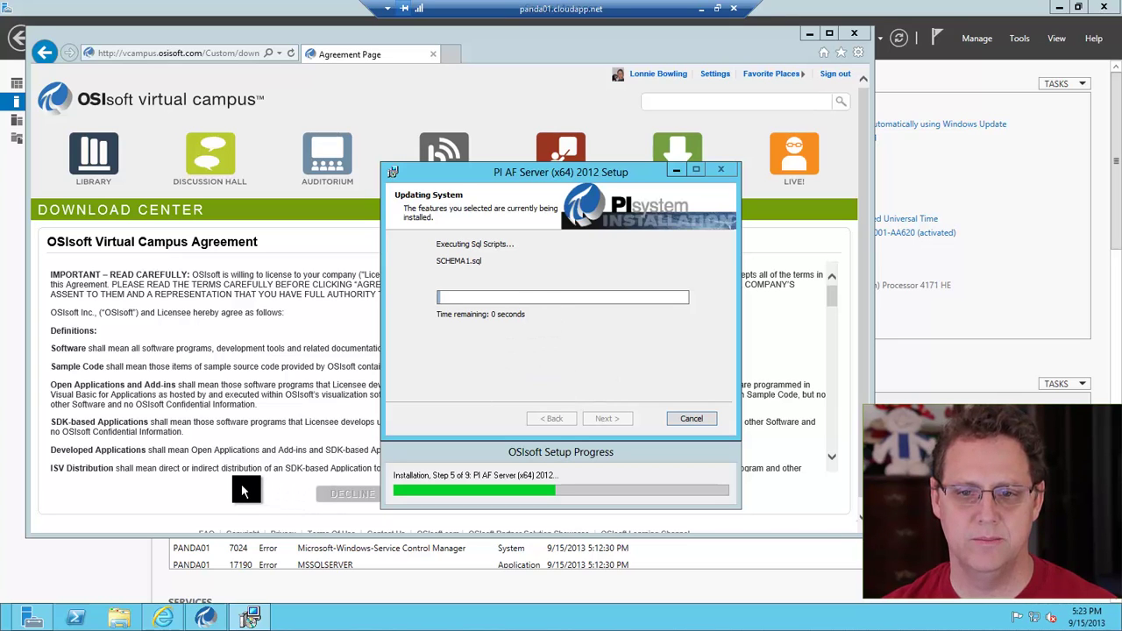
pyautogui.click(246, 491)
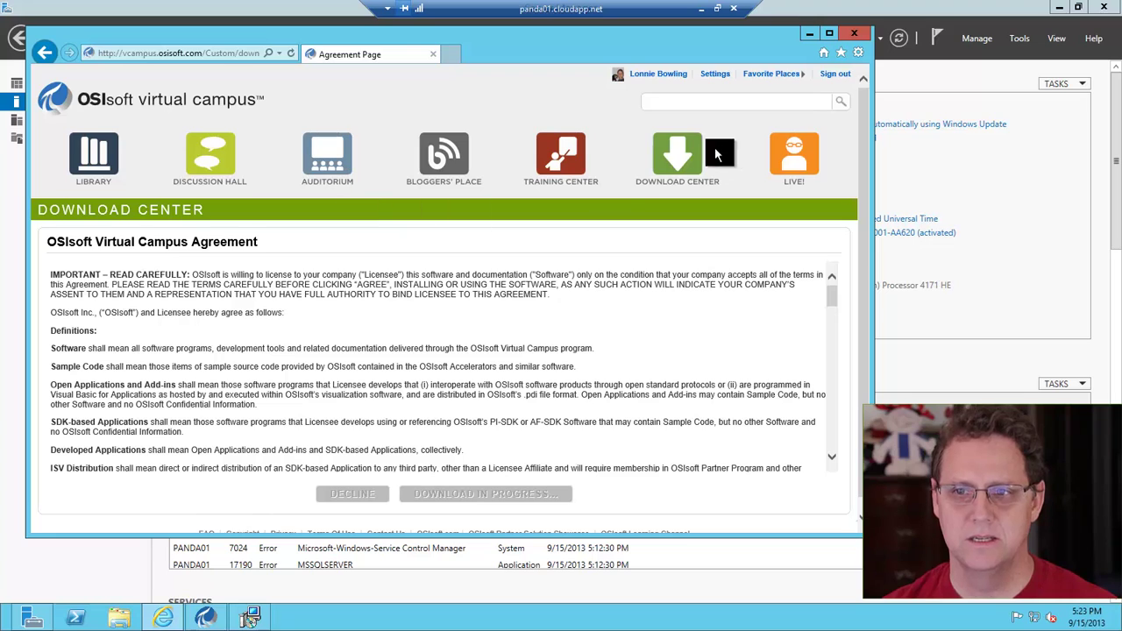
# Agree to the license and start downloading PIServer_2012_X64_.exe (306 MB) from the Download Center
pyautogui.click(642, 186)
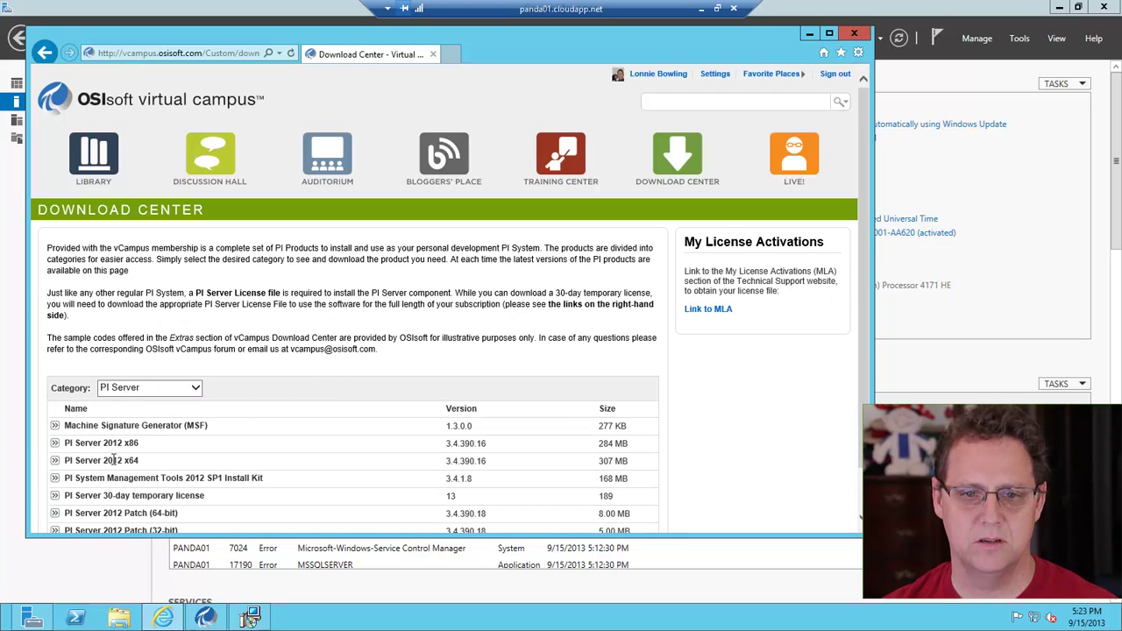
pyautogui.click(54, 460)
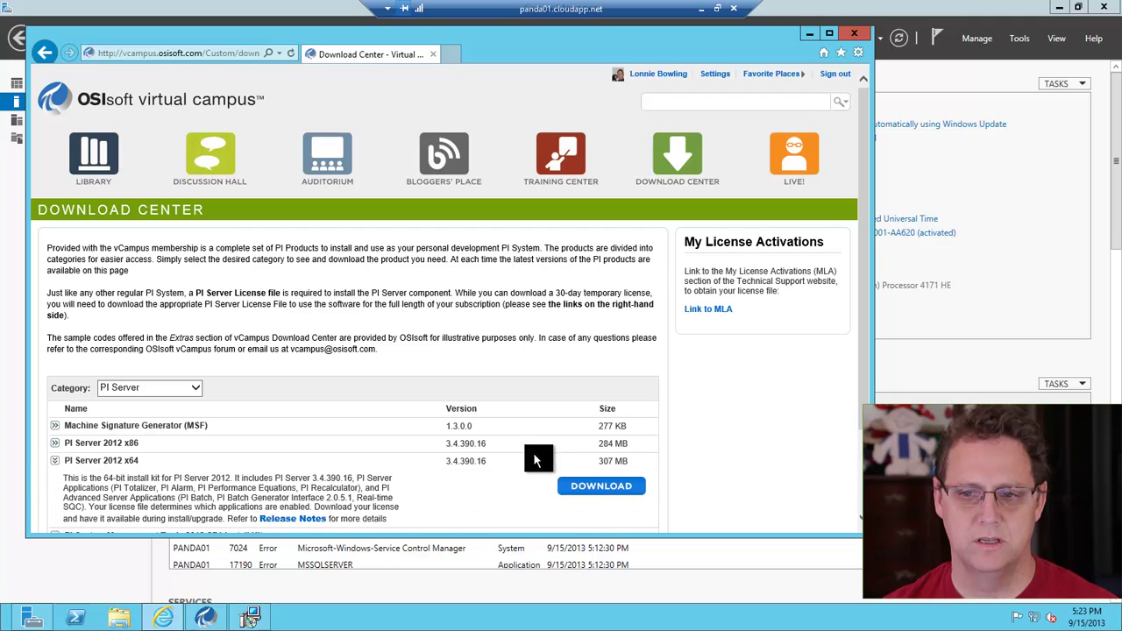
pyautogui.click(580, 485)
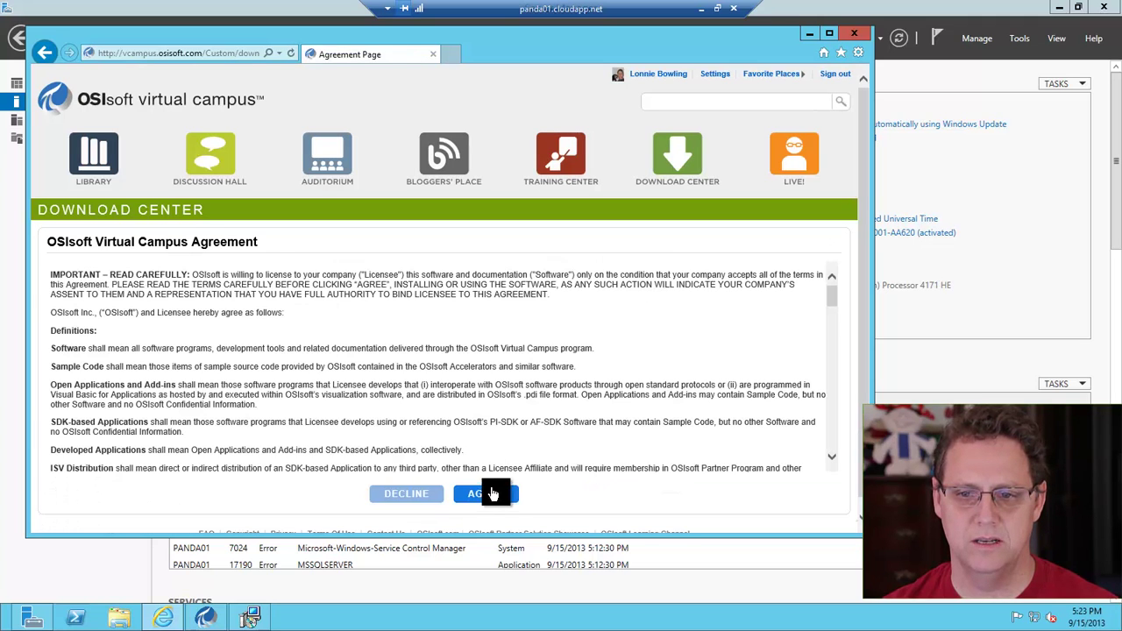
pyautogui.click(492, 494)
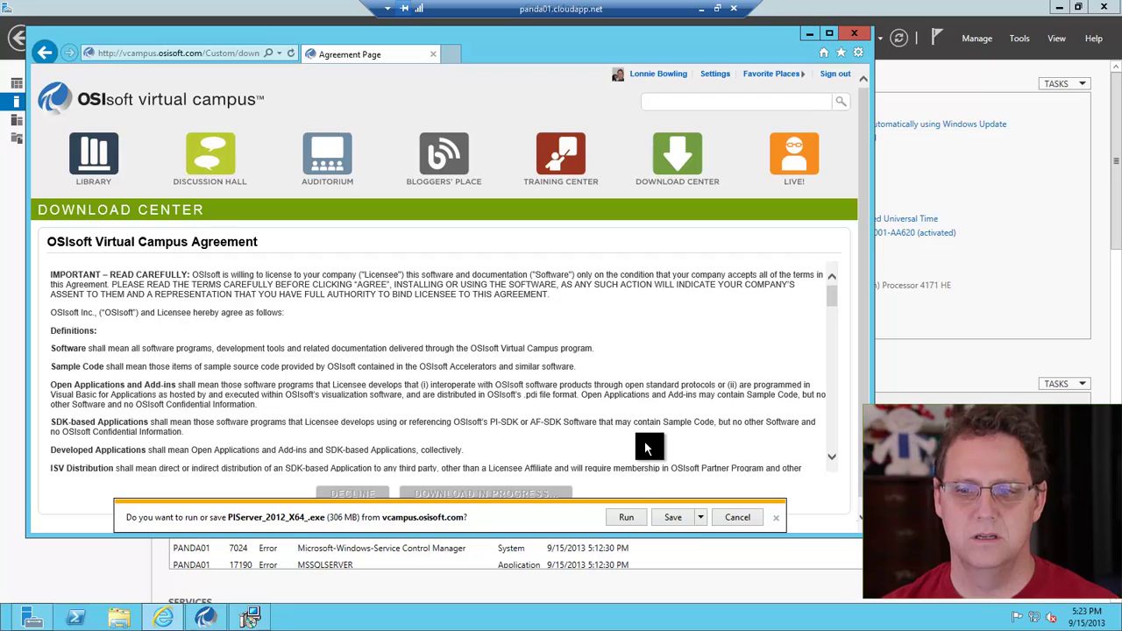
pyautogui.click(679, 519)
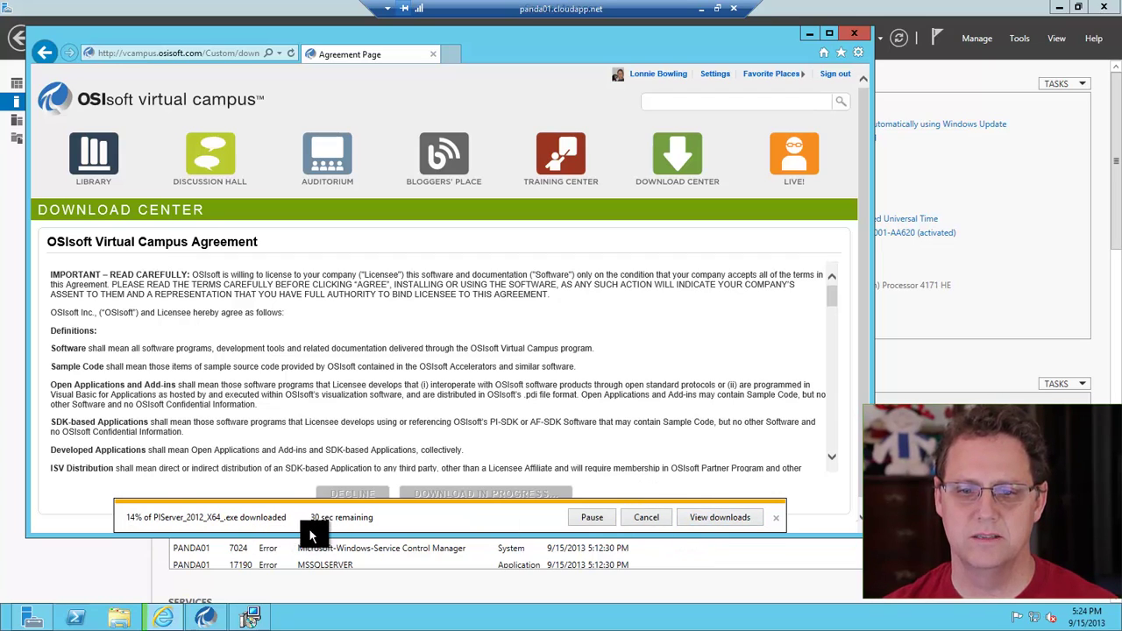
pyautogui.click(1034, 166)
pyautogui.click(1059, 13)
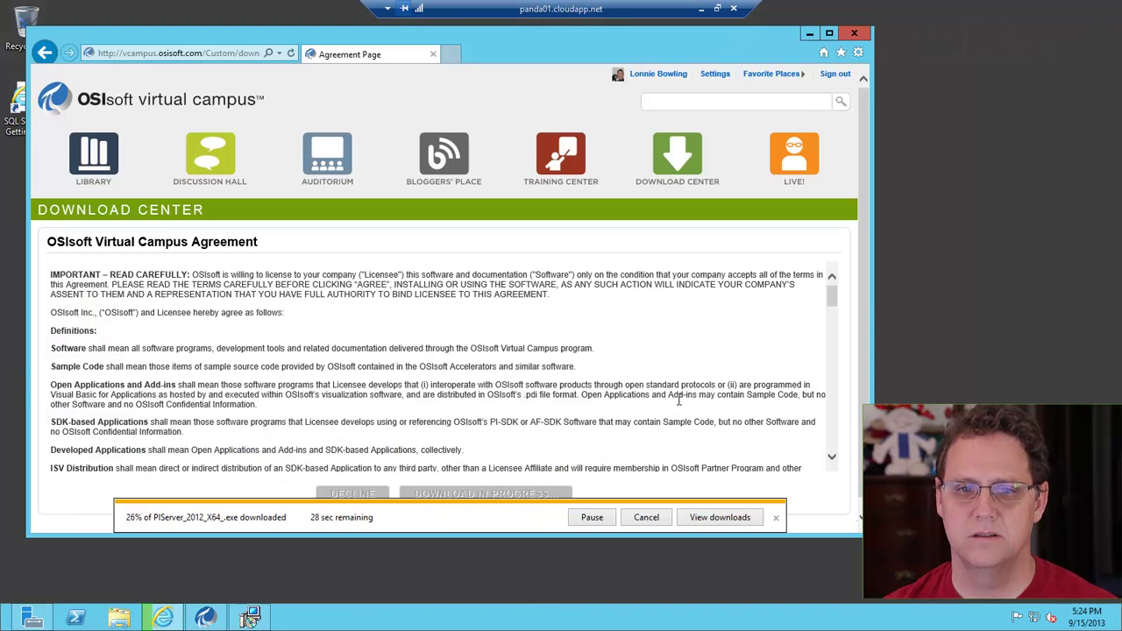
# Bring the PI AF Server installer's progress window to the front from the taskbar
pyautogui.click(253, 617)
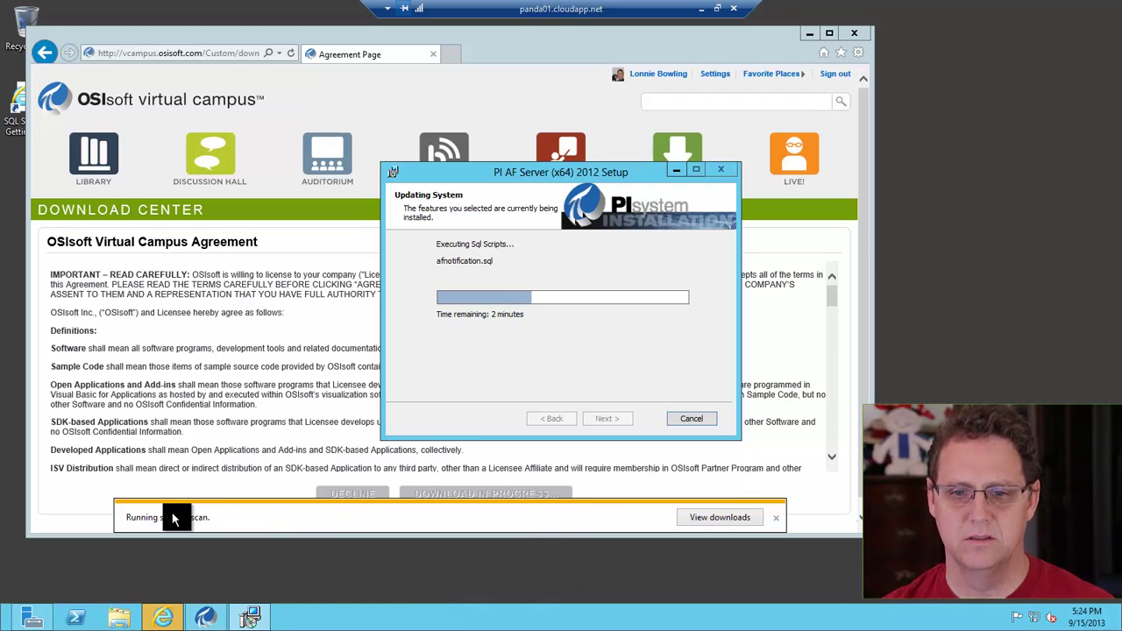
# Agree to the terms and save the PI Server 30-day temporary license file pilicense.dat
pyautogui.click(532, 103)
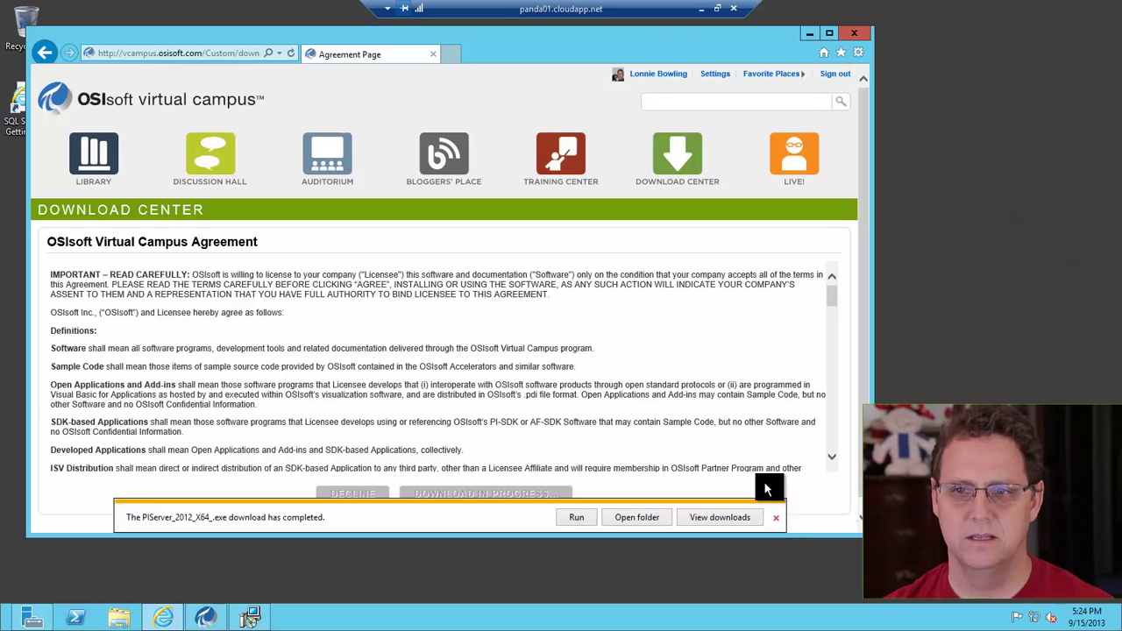
pyautogui.click(773, 516)
pyautogui.click(675, 162)
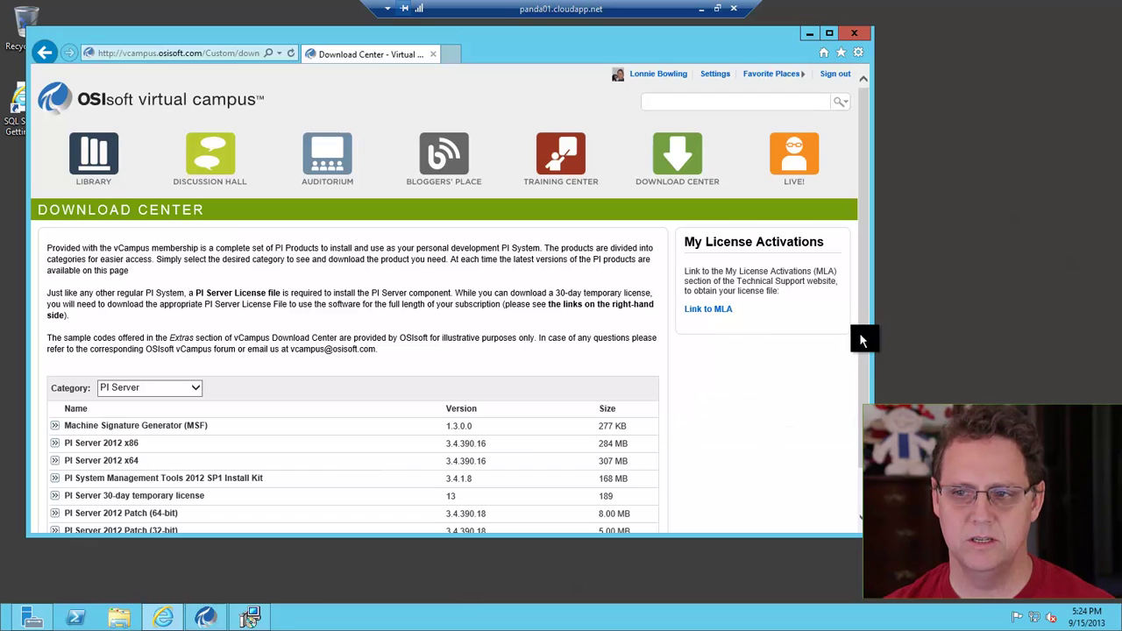
pyautogui.scroll(-2, 861, 363)
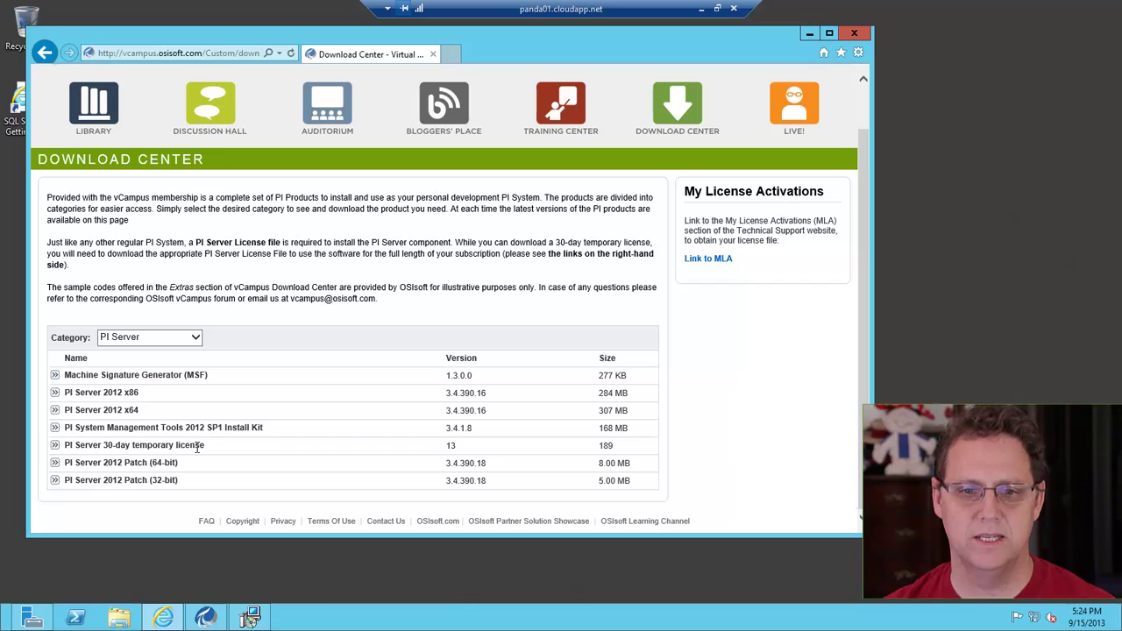
pyautogui.click(54, 445)
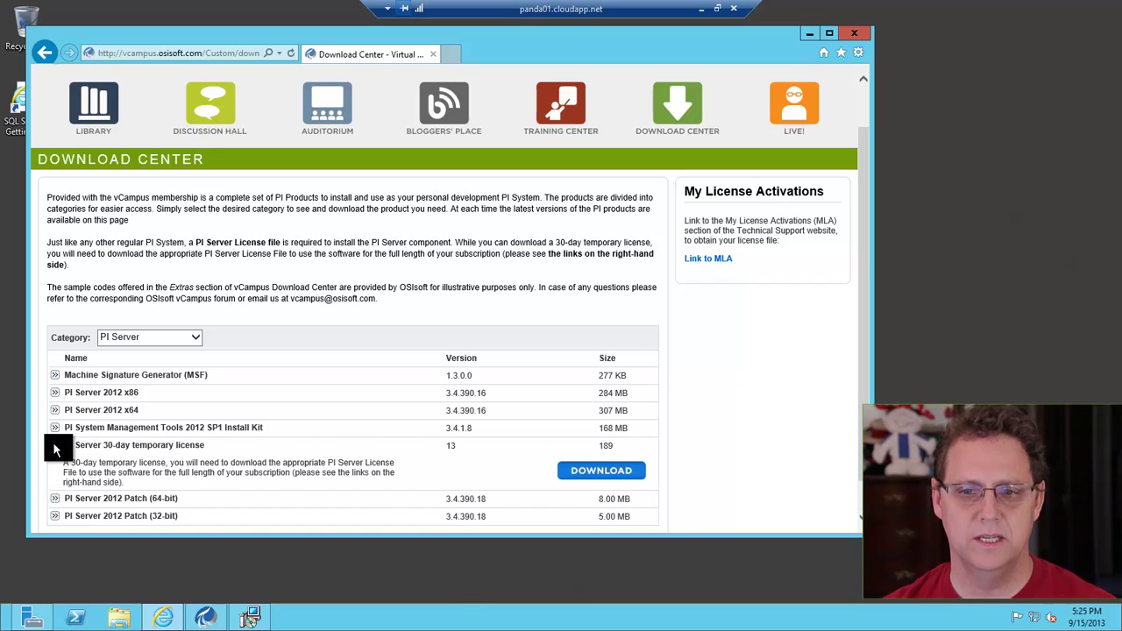
pyautogui.click(604, 478)
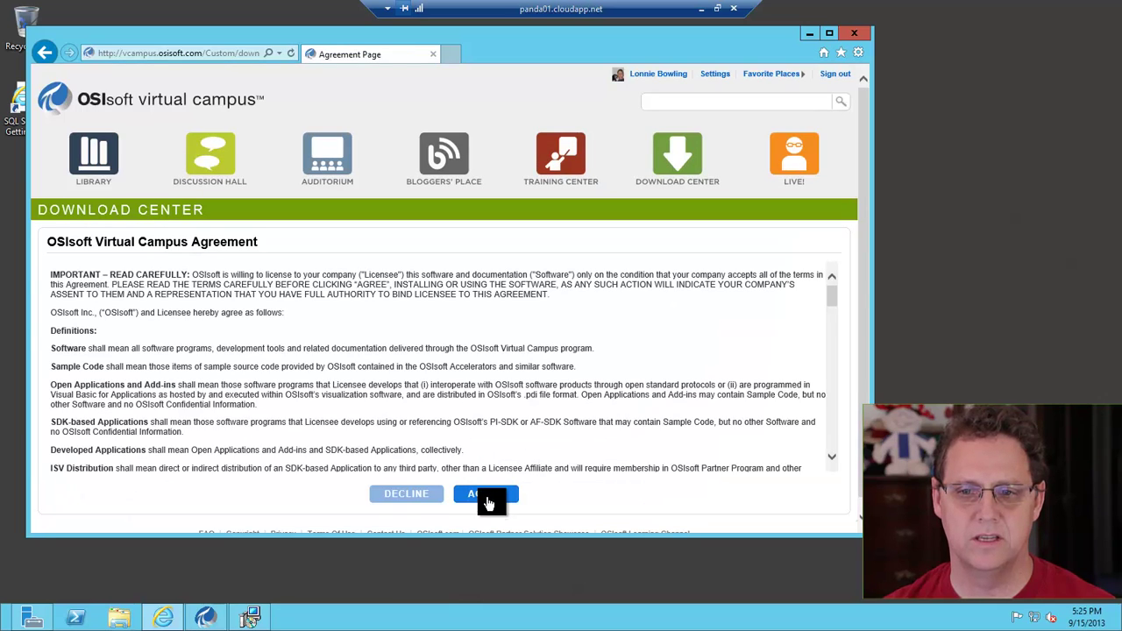
pyautogui.click(487, 493)
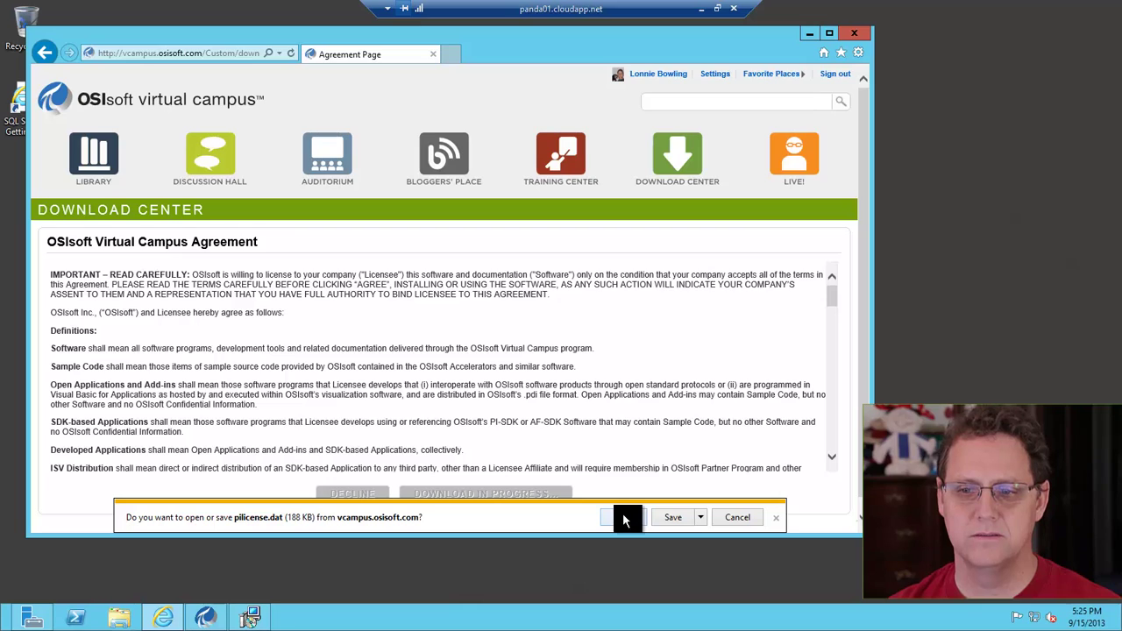
pyautogui.click(675, 519)
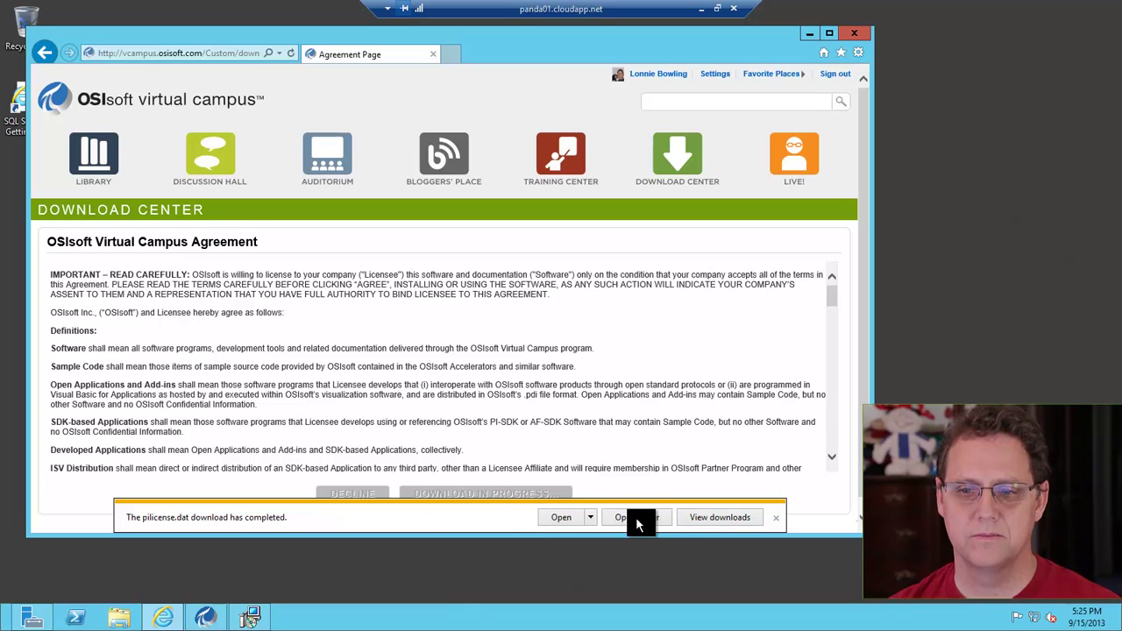
pyautogui.click(776, 517)
pyautogui.click(809, 34)
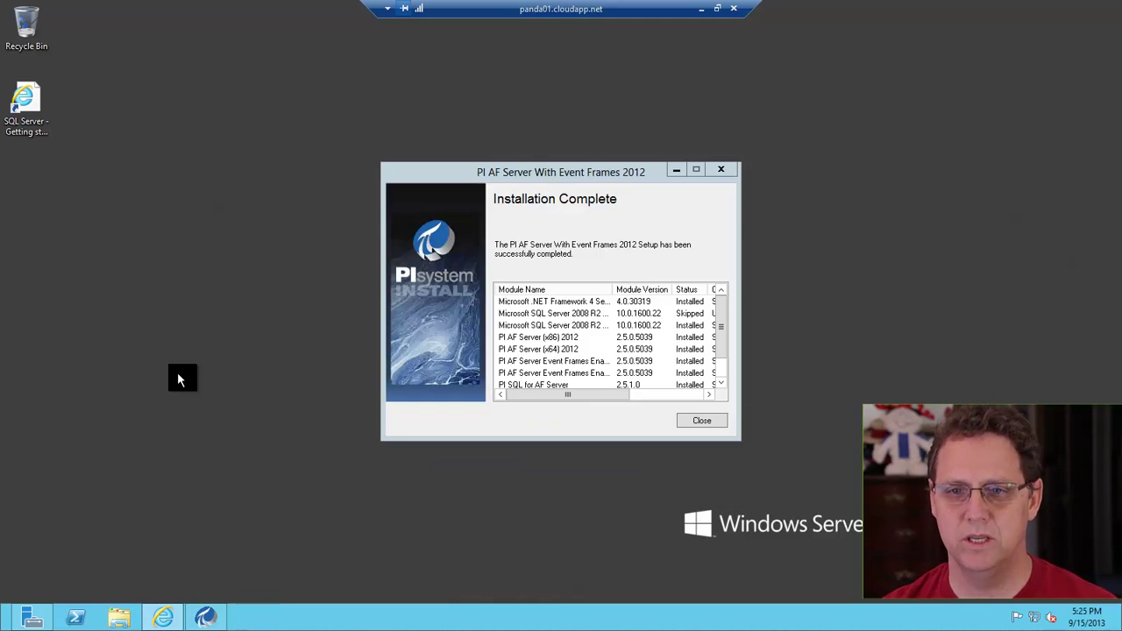
# Confirm every PI AF Server module shows Successfully installed, then close the setup
pyautogui.moveTo(726, 325); pyautogui.dragTo(724, 362)
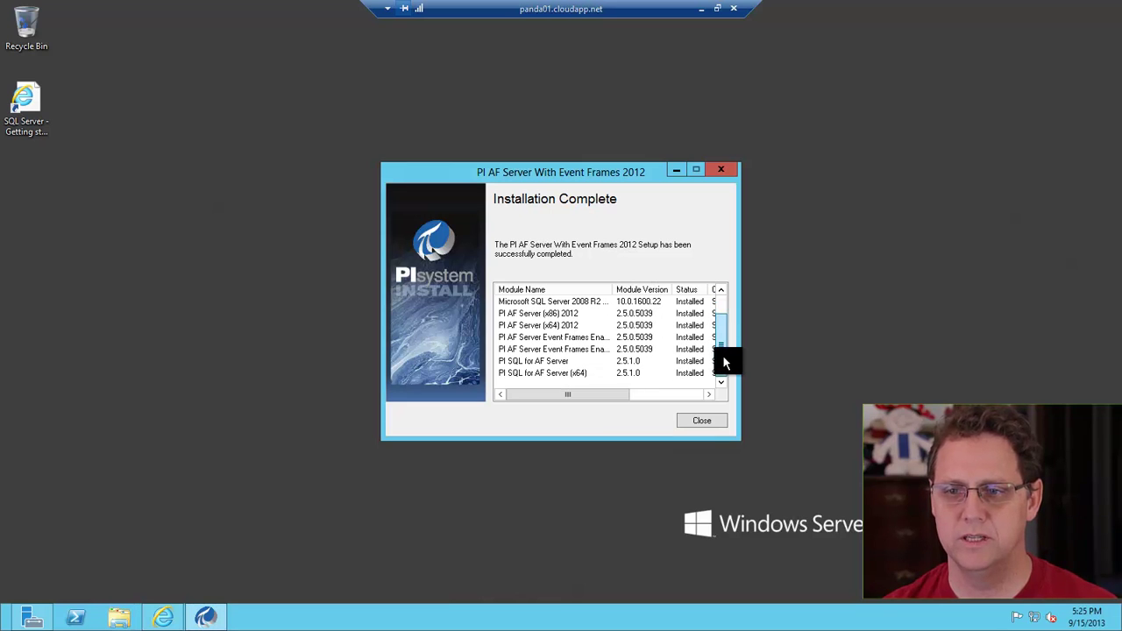
pyautogui.moveTo(618, 403); pyautogui.dragTo(665, 393)
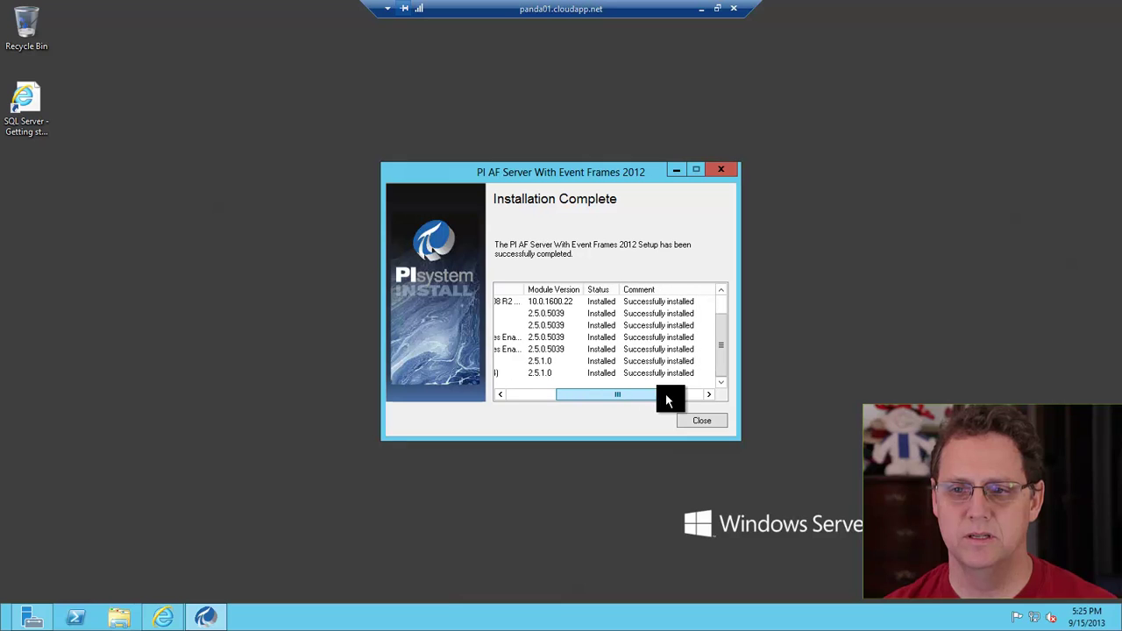
pyautogui.click(699, 420)
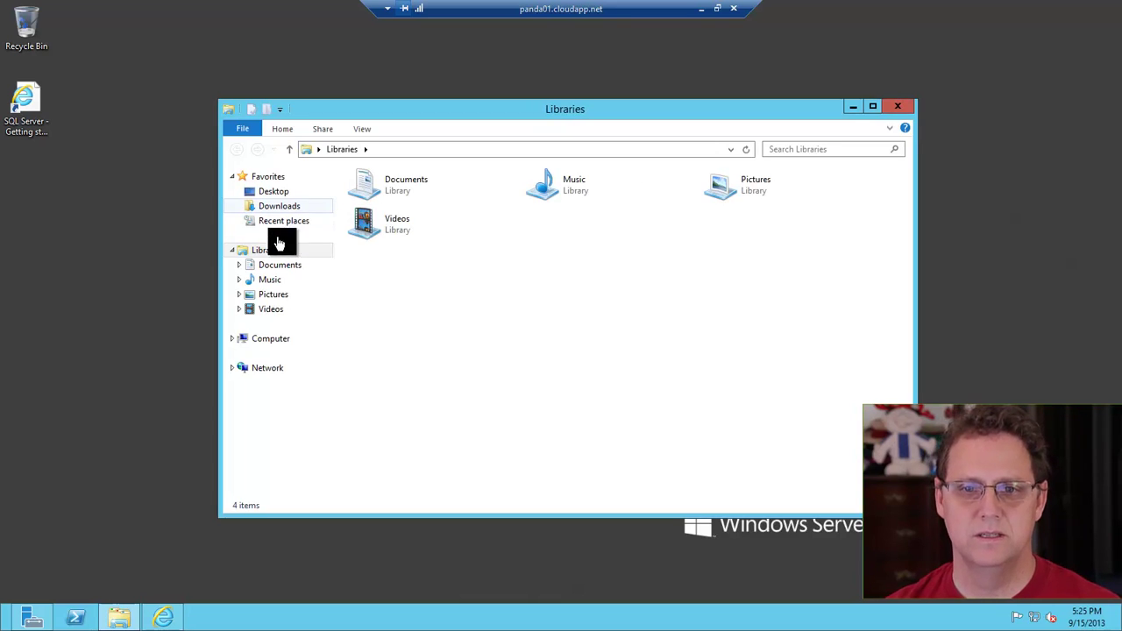
# Unzip PIServer_2012_X64_.exe from Downloads (58 files) and let its setup launch
pyautogui.click(294, 211)
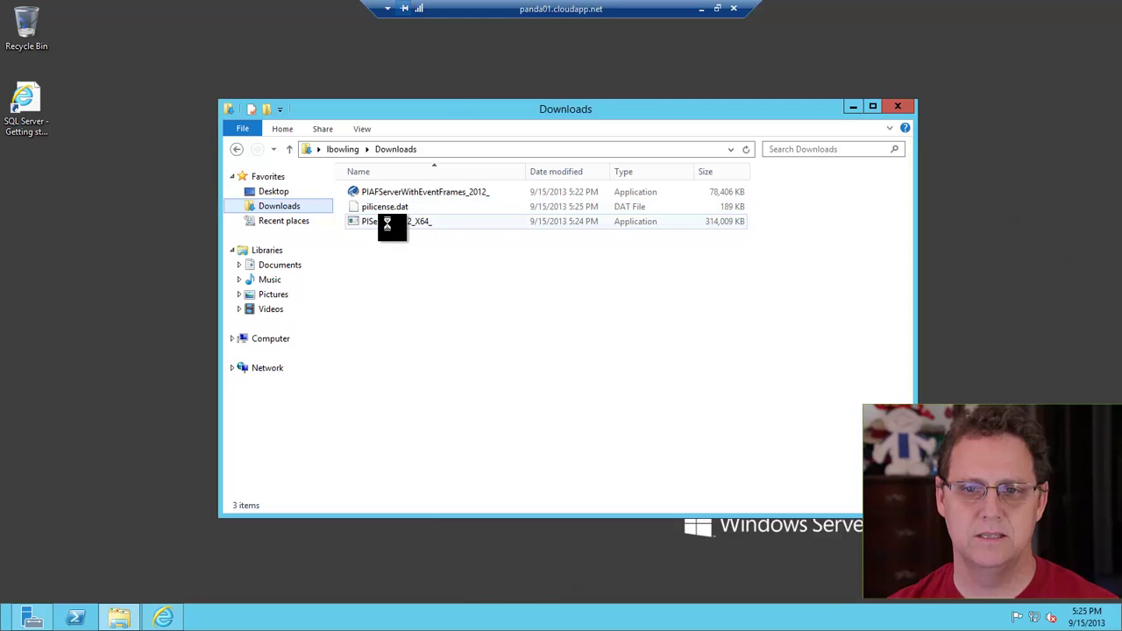
pyautogui.click(389, 221)
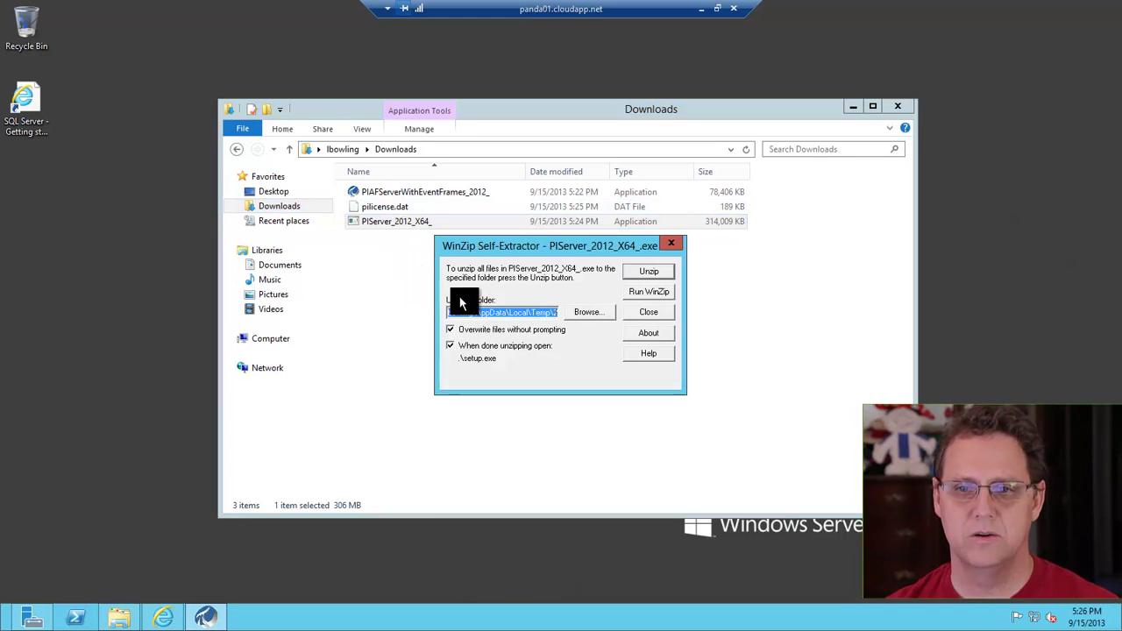
pyautogui.click(628, 272)
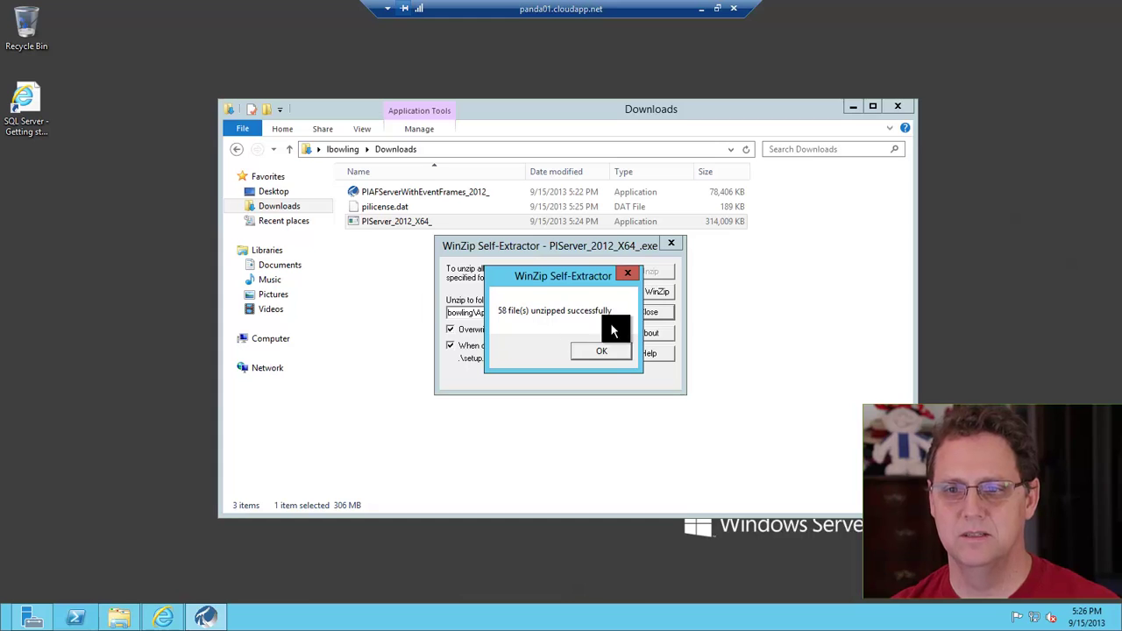
pyautogui.click(598, 351)
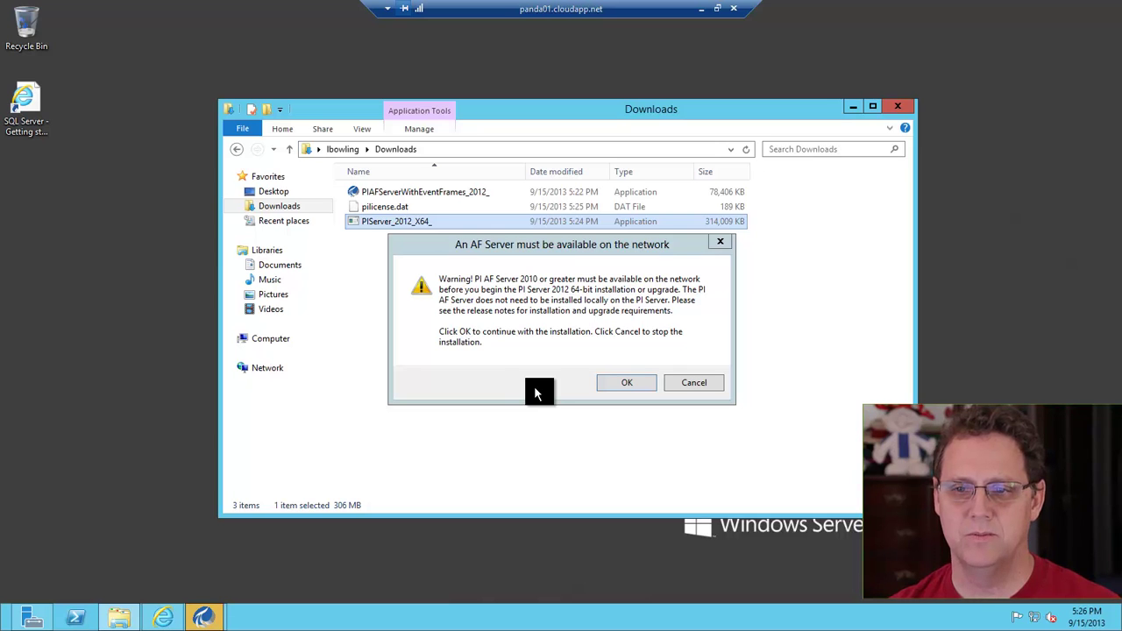
# Accept the AF Server warning, review the module list, and start PI Server 2012 setup
pyautogui.click(613, 382)
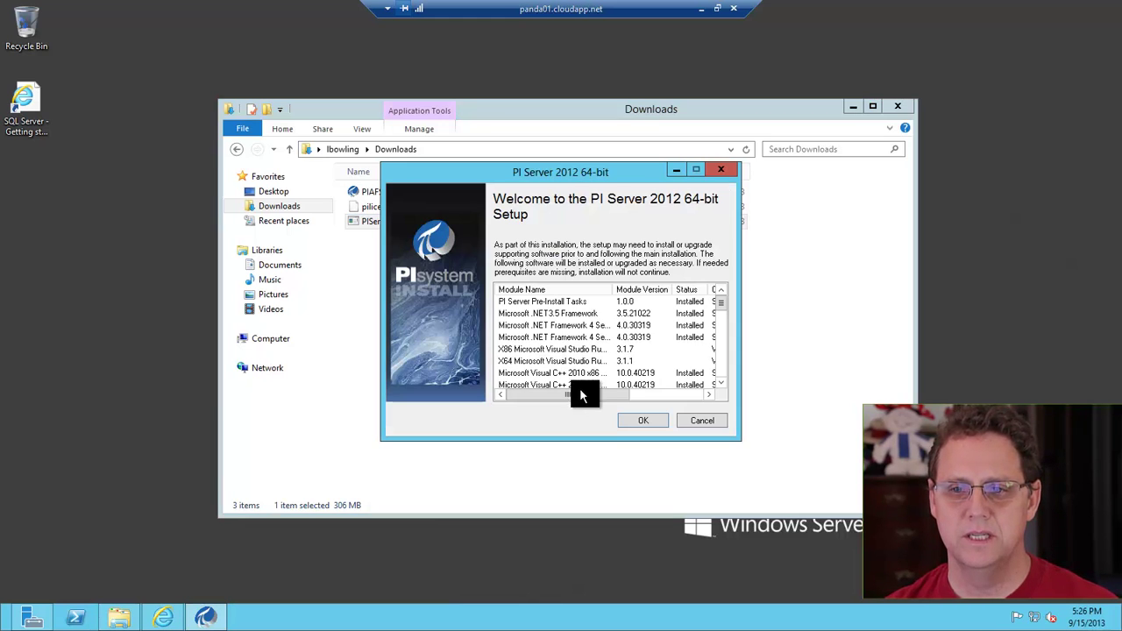
pyautogui.moveTo(618, 394); pyautogui.dragTo(681, 386)
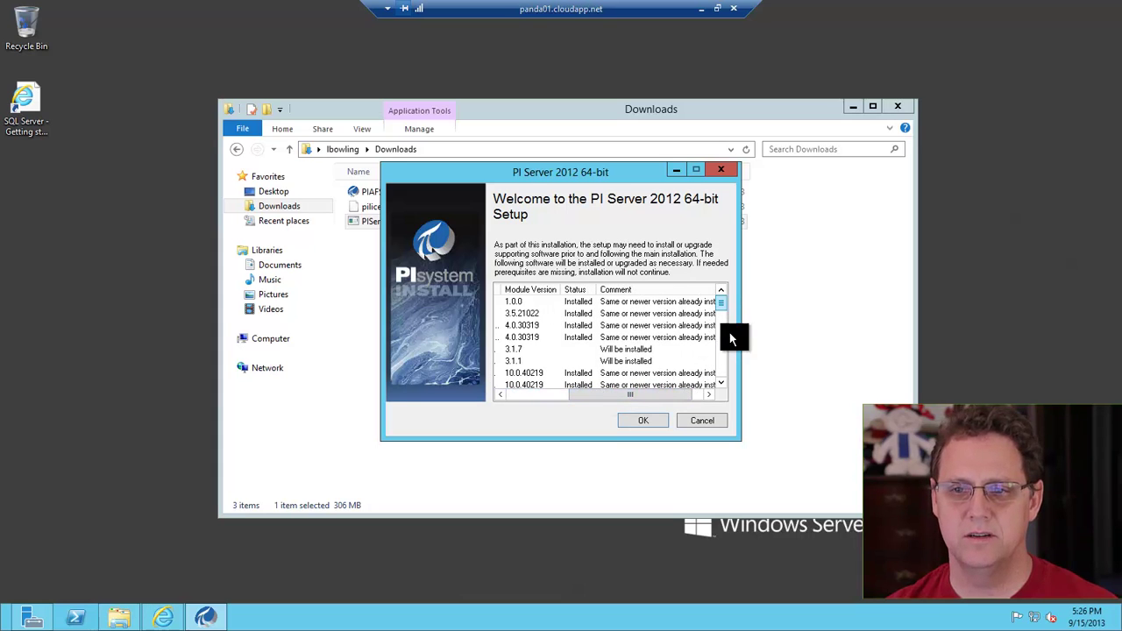
pyautogui.moveTo(730, 334); pyautogui.dragTo(538, 405)
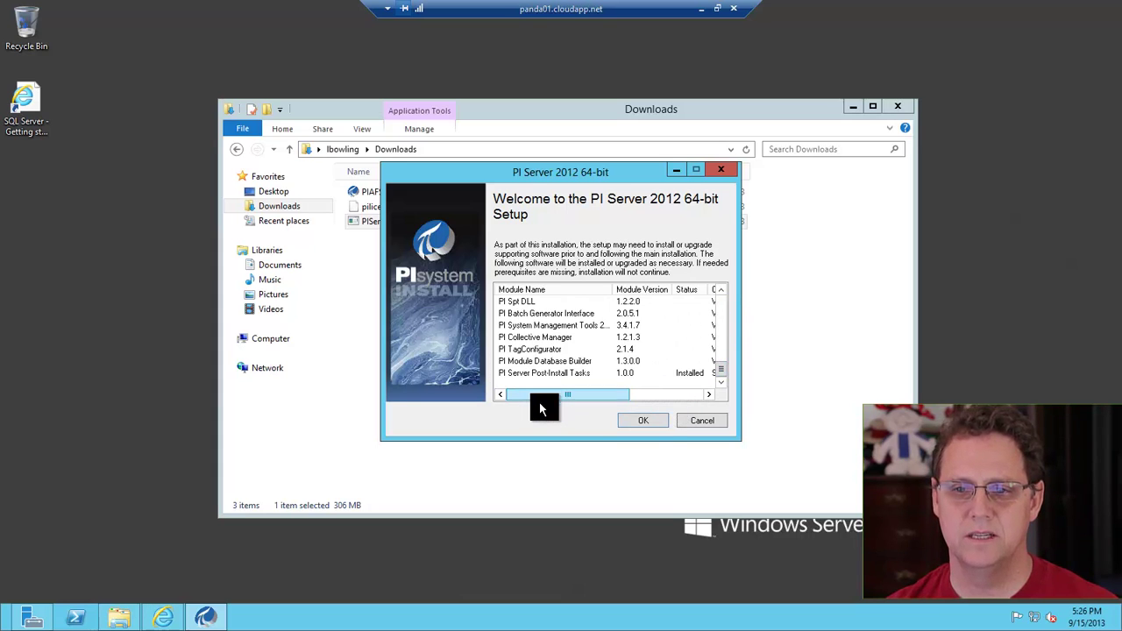
pyautogui.click(645, 422)
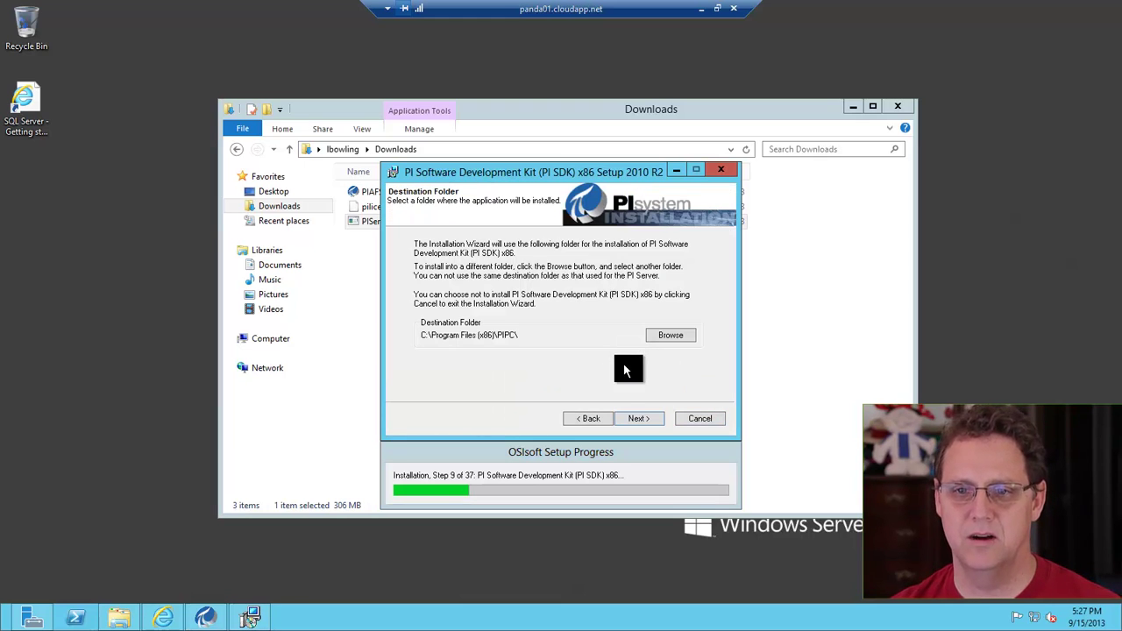
# Install PI SDK x86 into the default C:\Program Files (x86)\PIPC\ folder
pyautogui.click(646, 419)
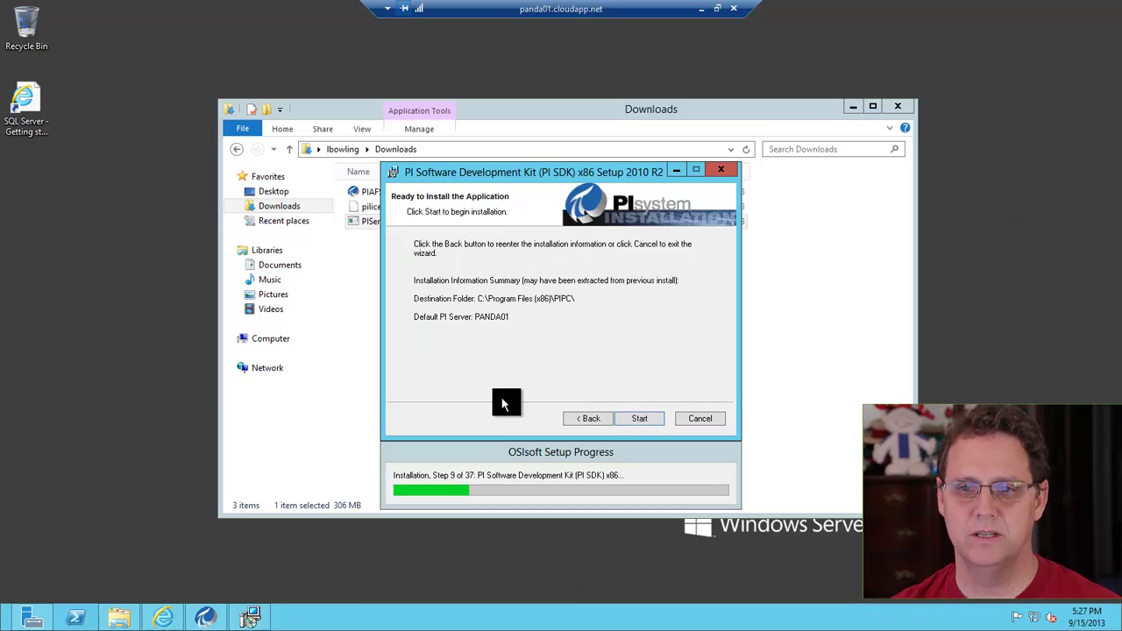
pyautogui.click(648, 419)
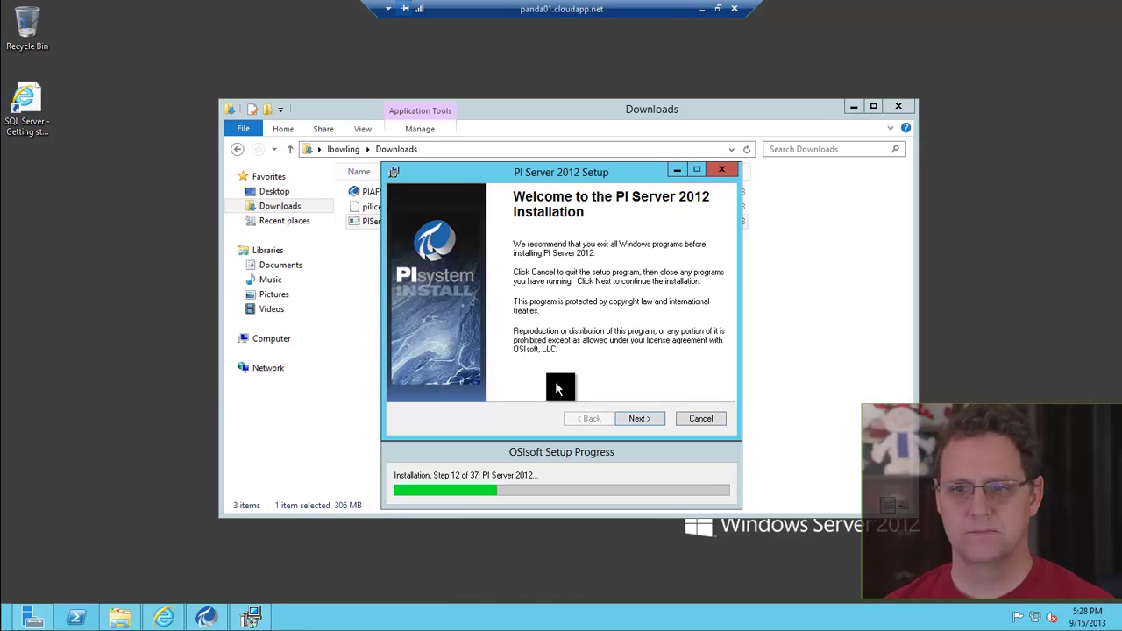
# Set the license file folder to Downloads, where pilicense.dat is stored
pyautogui.press('Return')
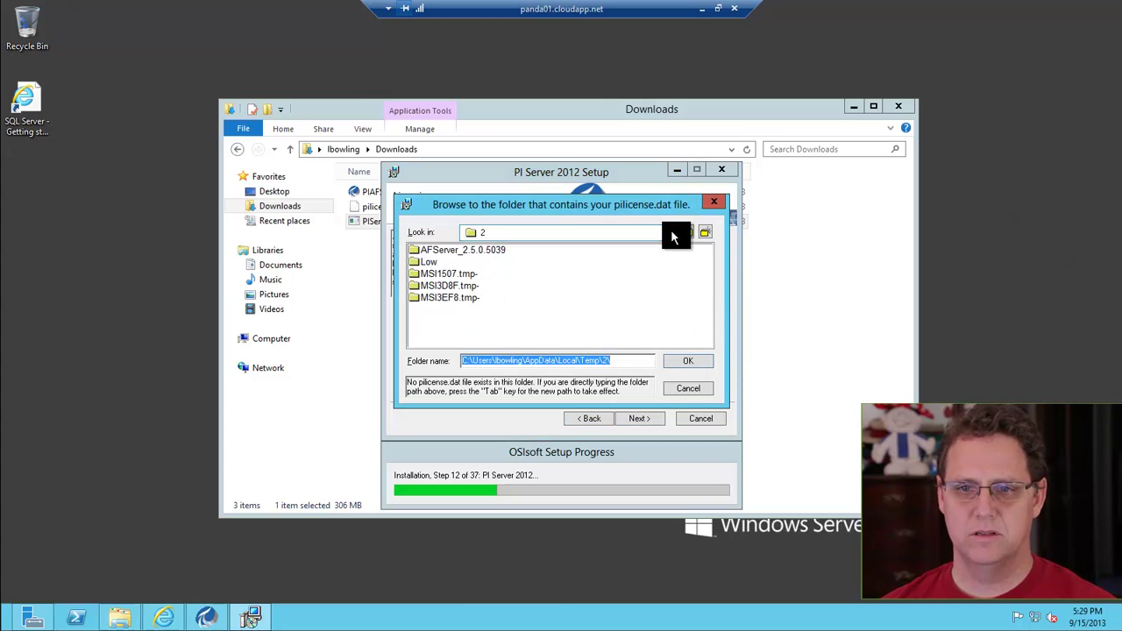
pyautogui.click(673, 233)
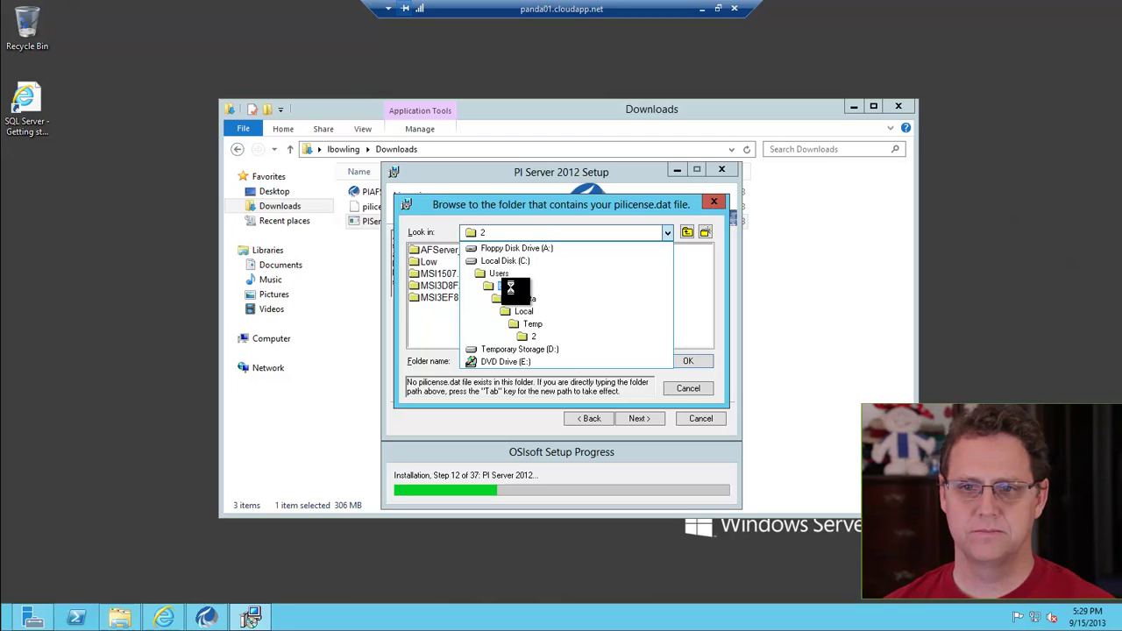
pyautogui.click(510, 287)
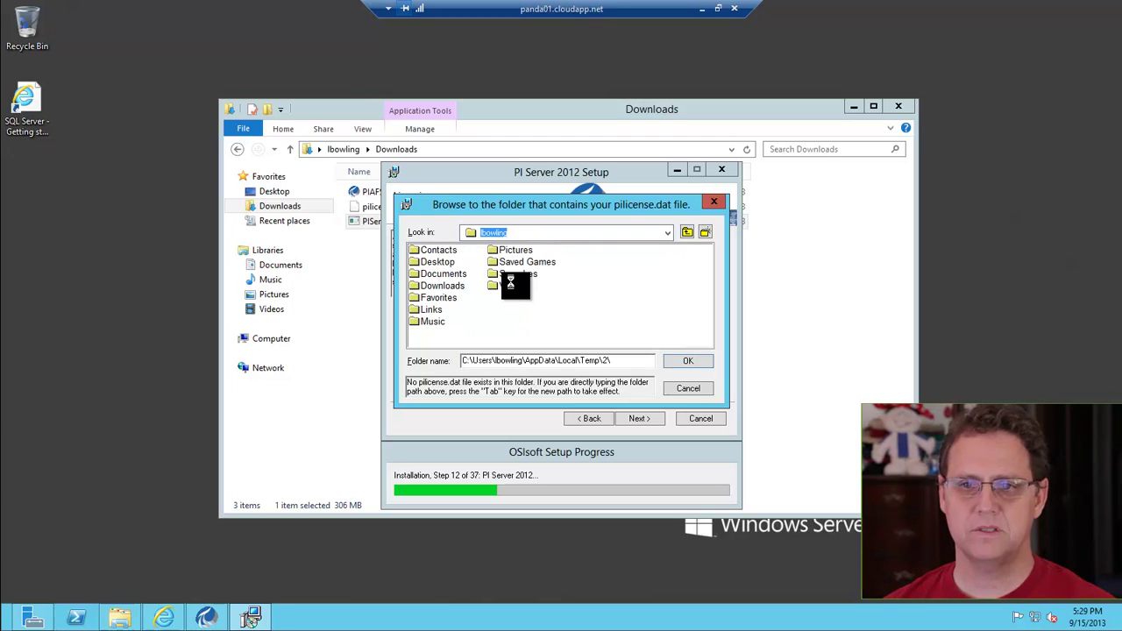
pyautogui.doubleClick(438, 286)
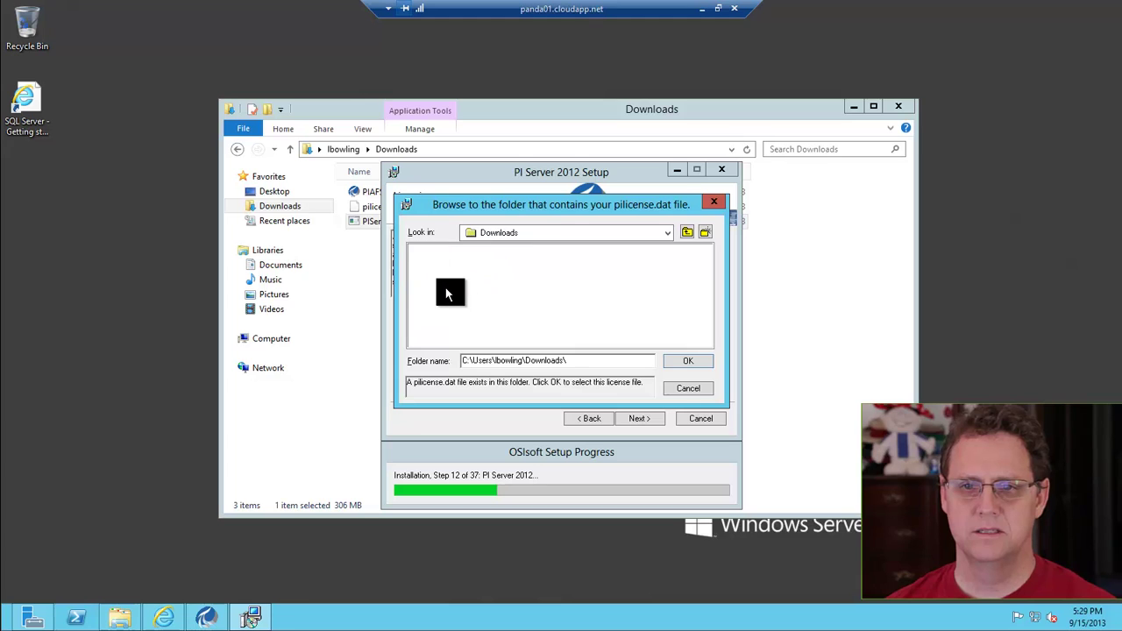
pyautogui.click(688, 361)
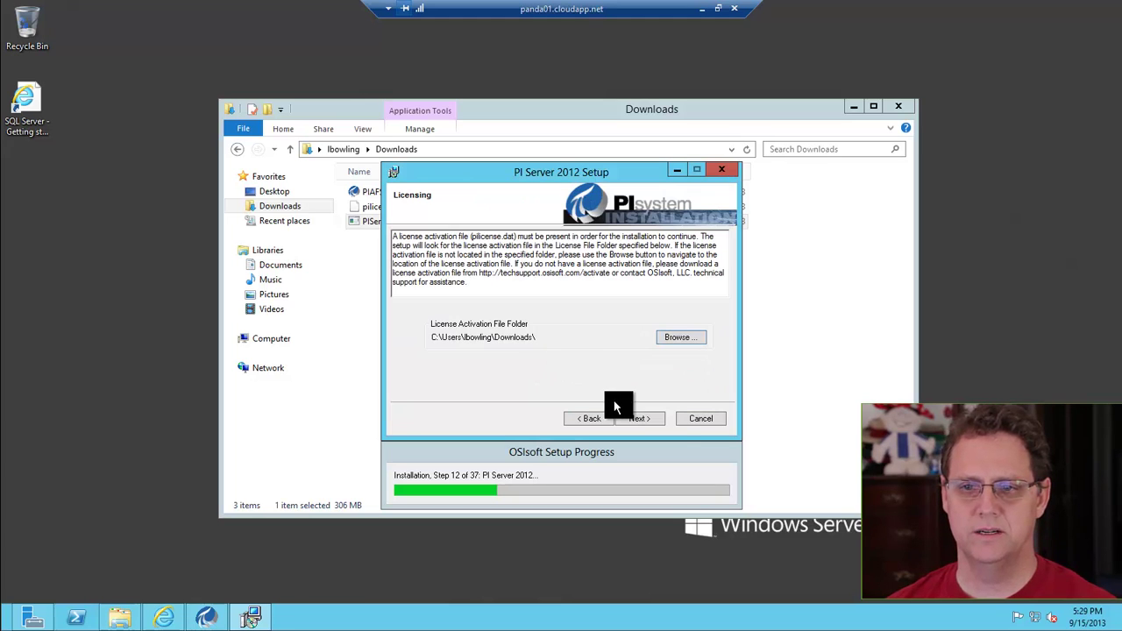
# Verify that AF Server PANDA01 connects successfully
pyautogui.press('Return')
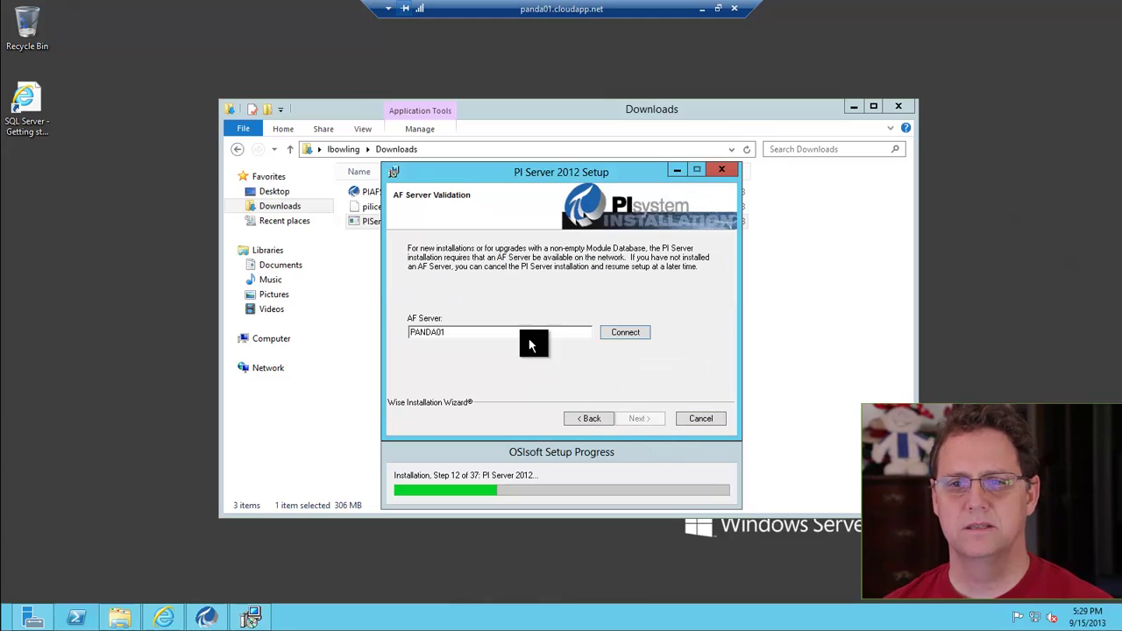
pyautogui.doubleClick(454, 332)
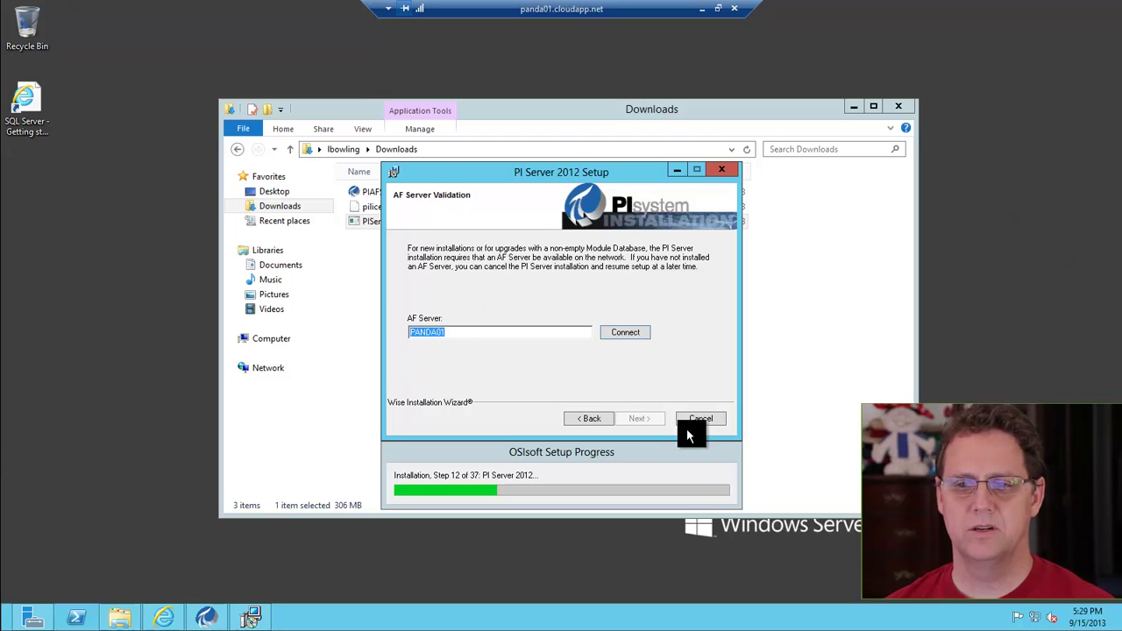
pyautogui.click(631, 333)
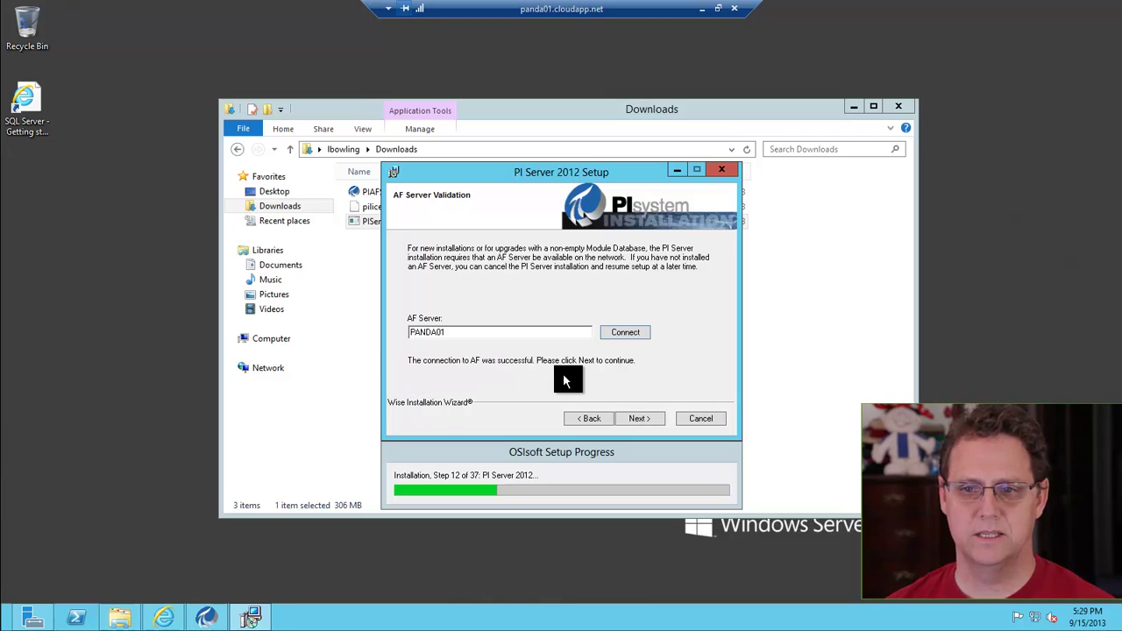
pyautogui.click(625, 417)
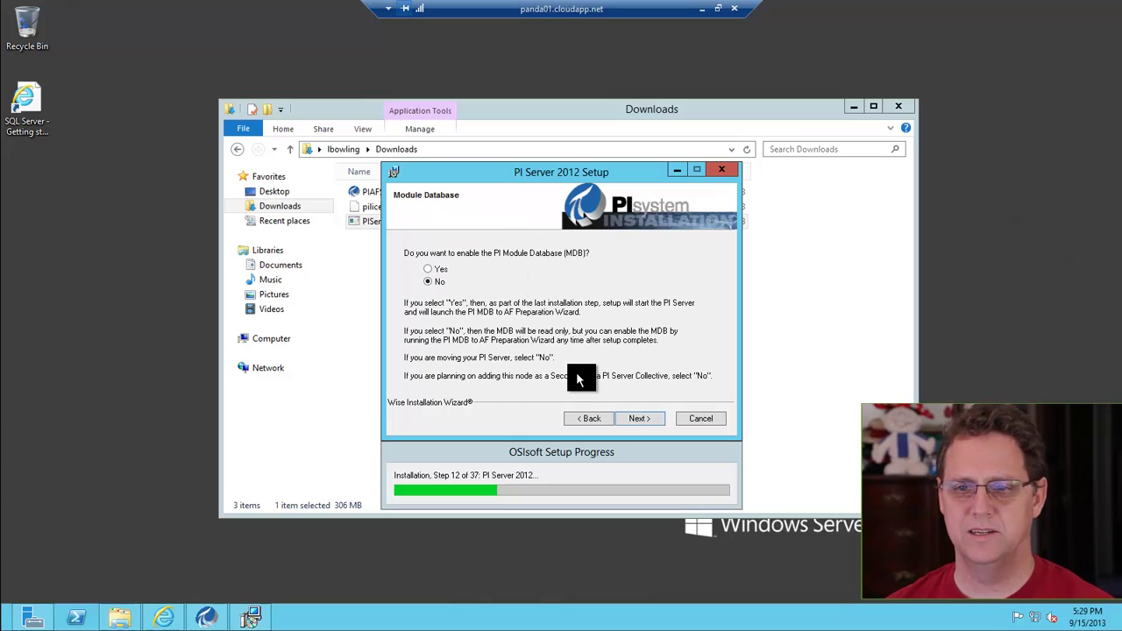
# Keep the Module Database disabled and set the Archives folder to C:\PI\arc\
pyautogui.click(637, 419)
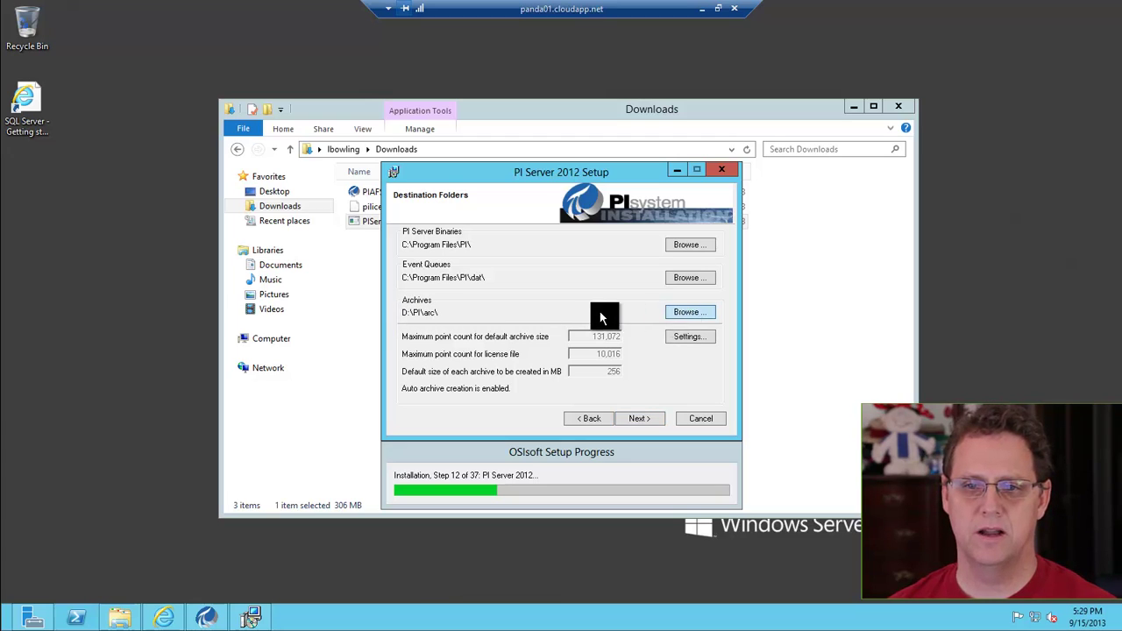
pyautogui.click(690, 311)
pyautogui.click(469, 370)
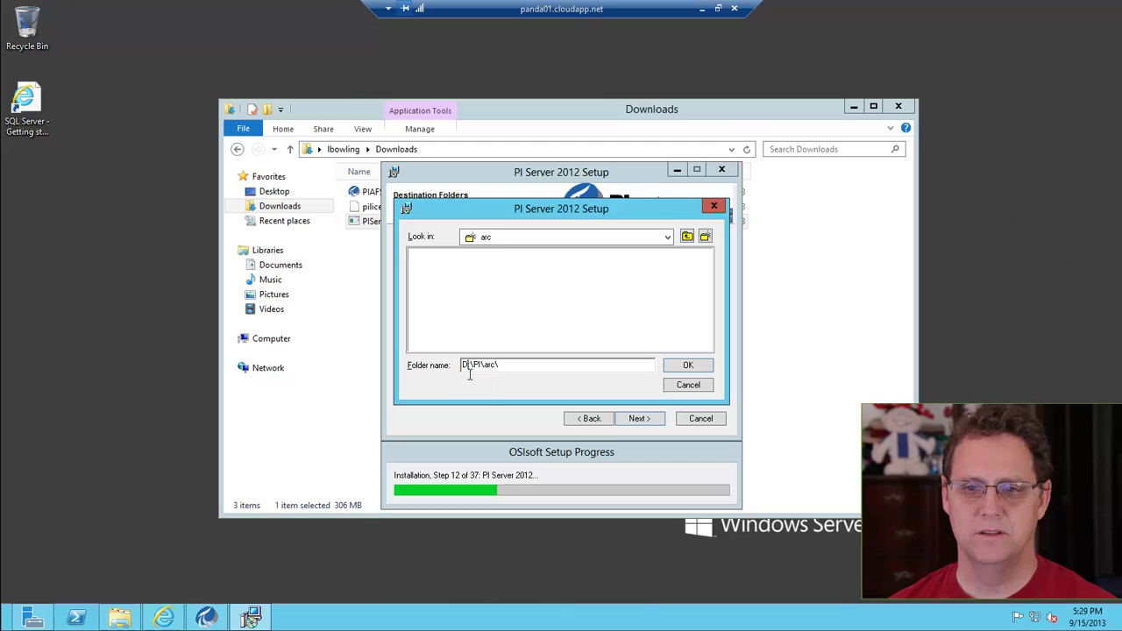
pyautogui.write('C:')
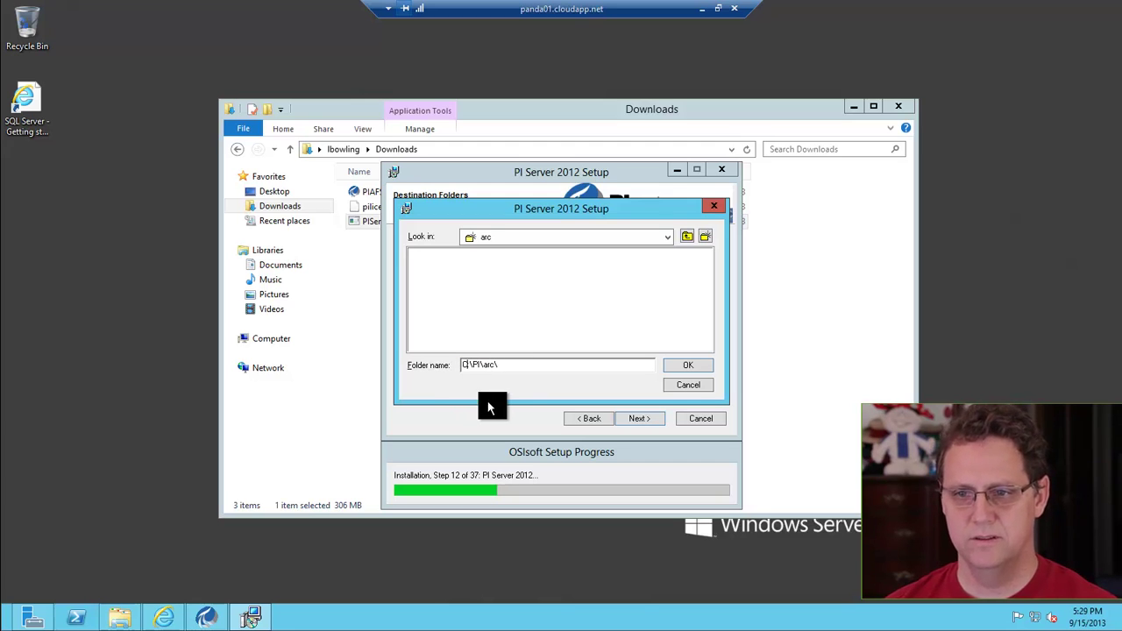
pyautogui.click(688, 366)
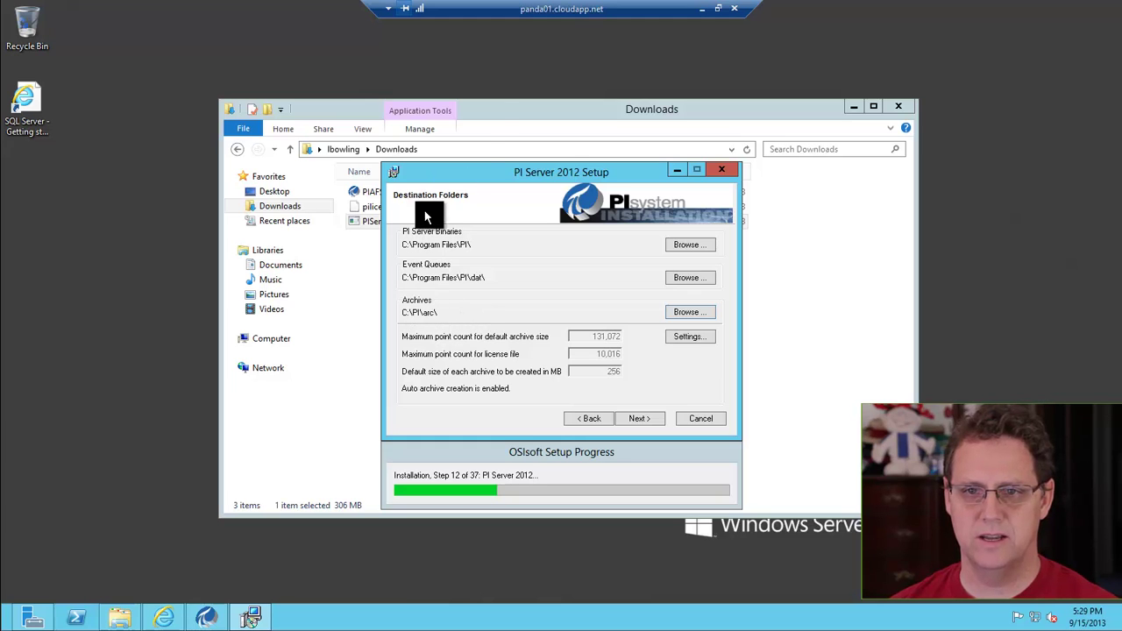
# Check the computer's drives in File Explorer, then proceed to Ready to Install
pyautogui.click(482, 116)
pyautogui.click(254, 338)
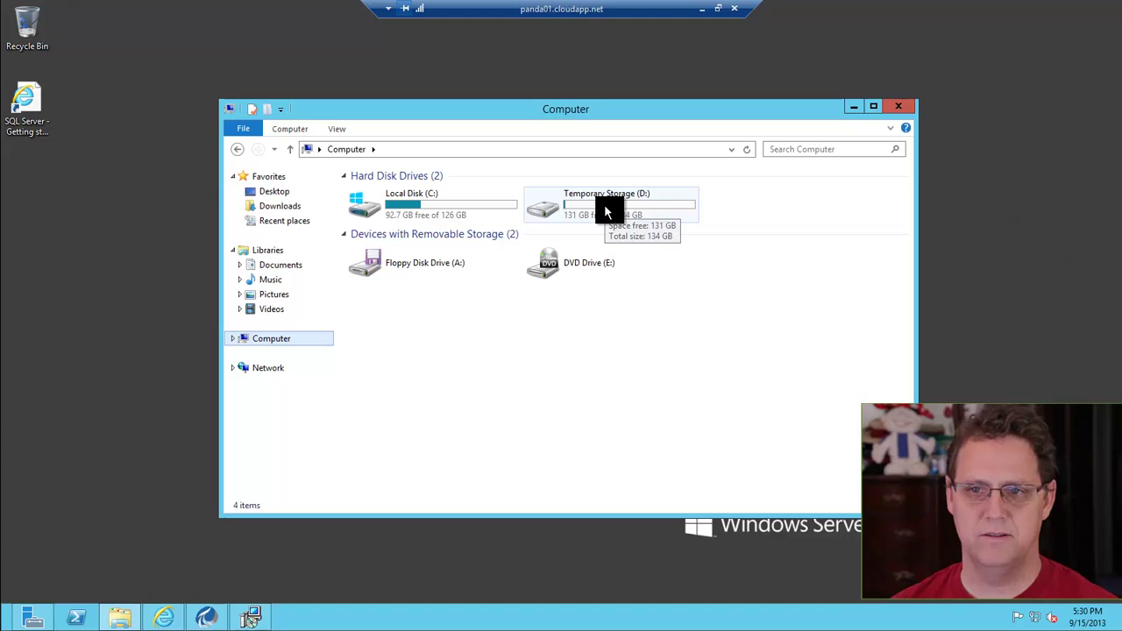
pyautogui.moveTo(568, 209)
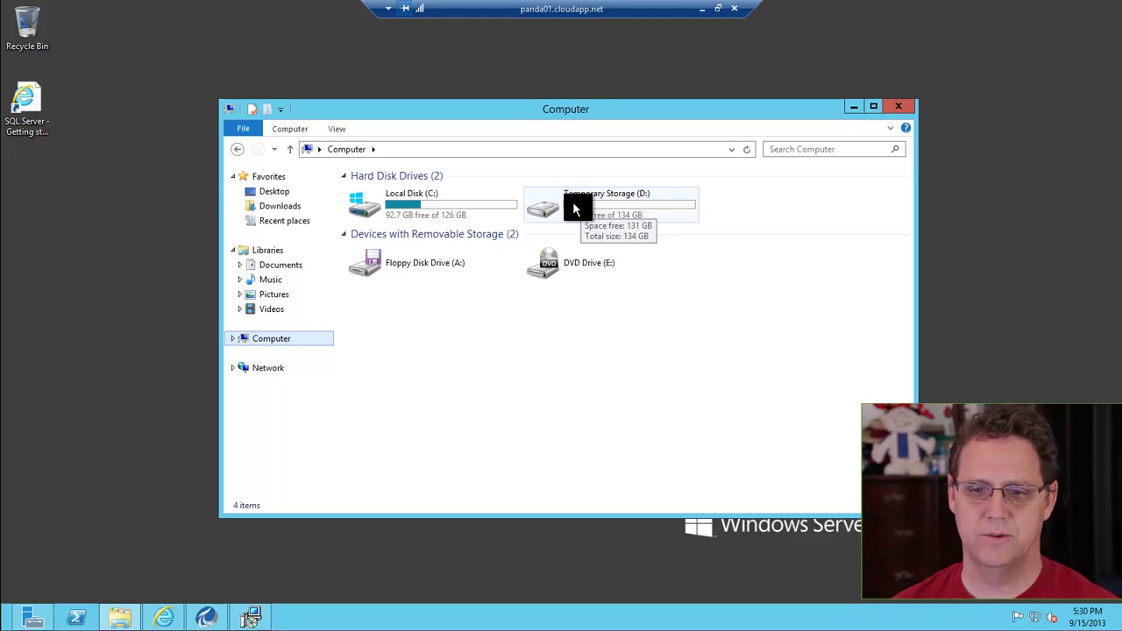
pyautogui.click(250, 616)
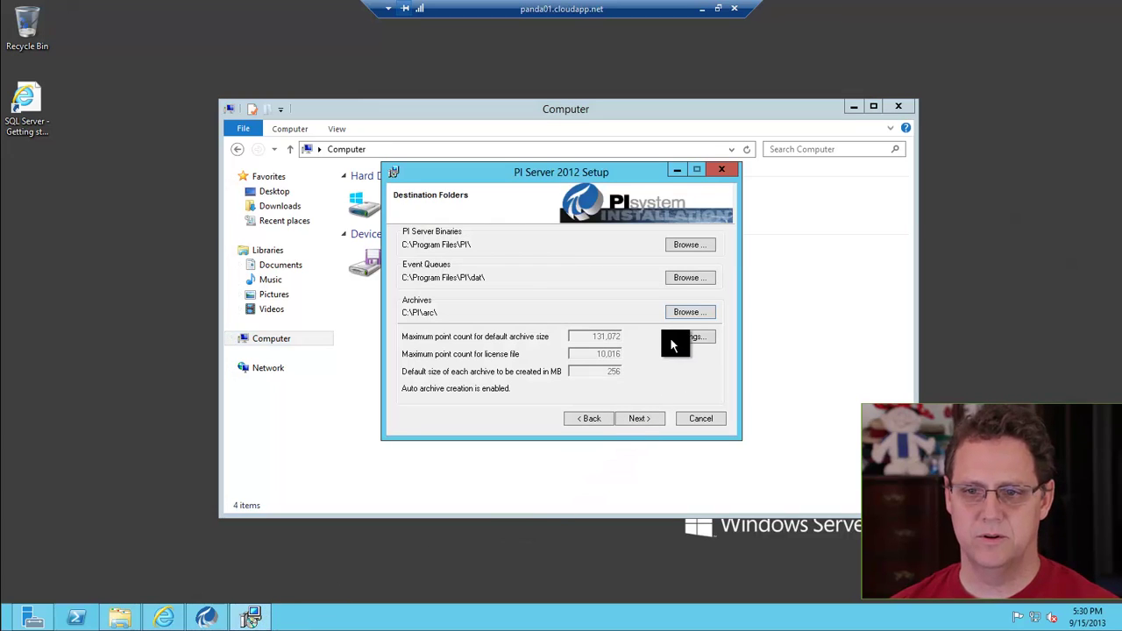
pyautogui.click(638, 418)
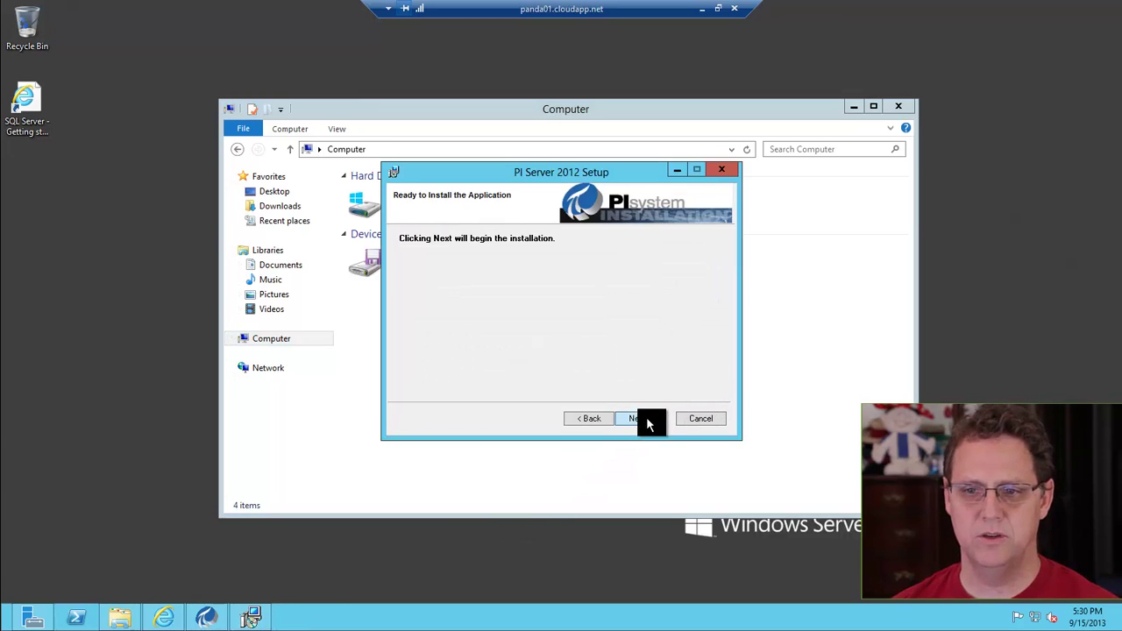
# Begin the PI Server installation from the Ready to Install page
pyautogui.click(646, 419)
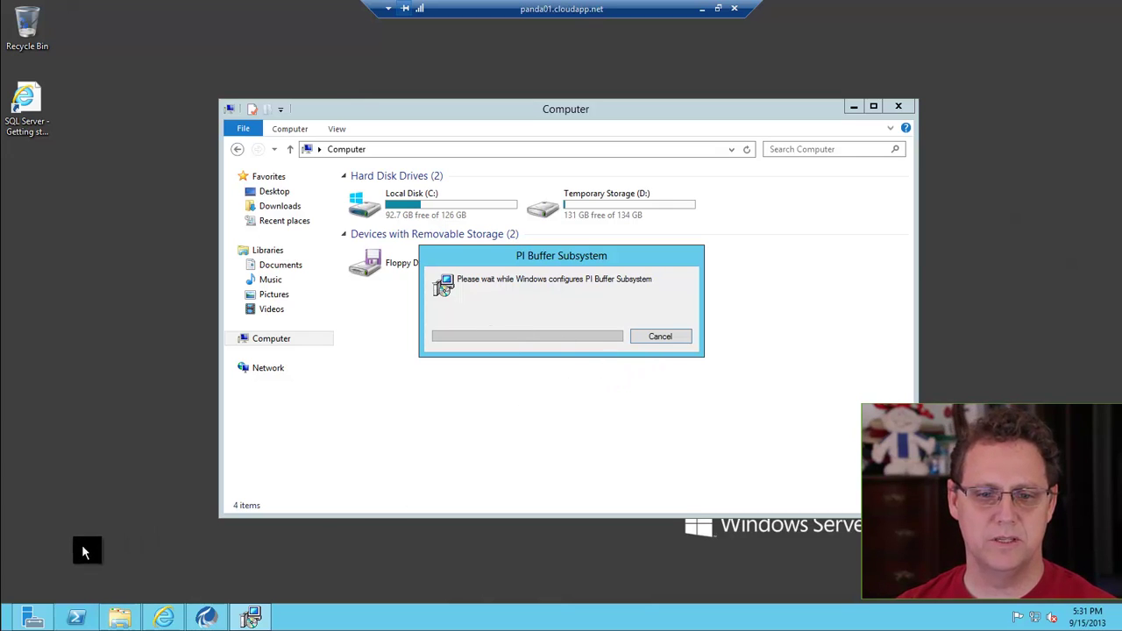
# Open Windows Firewall and start a new port-type inbound rule
pyautogui.press('super')
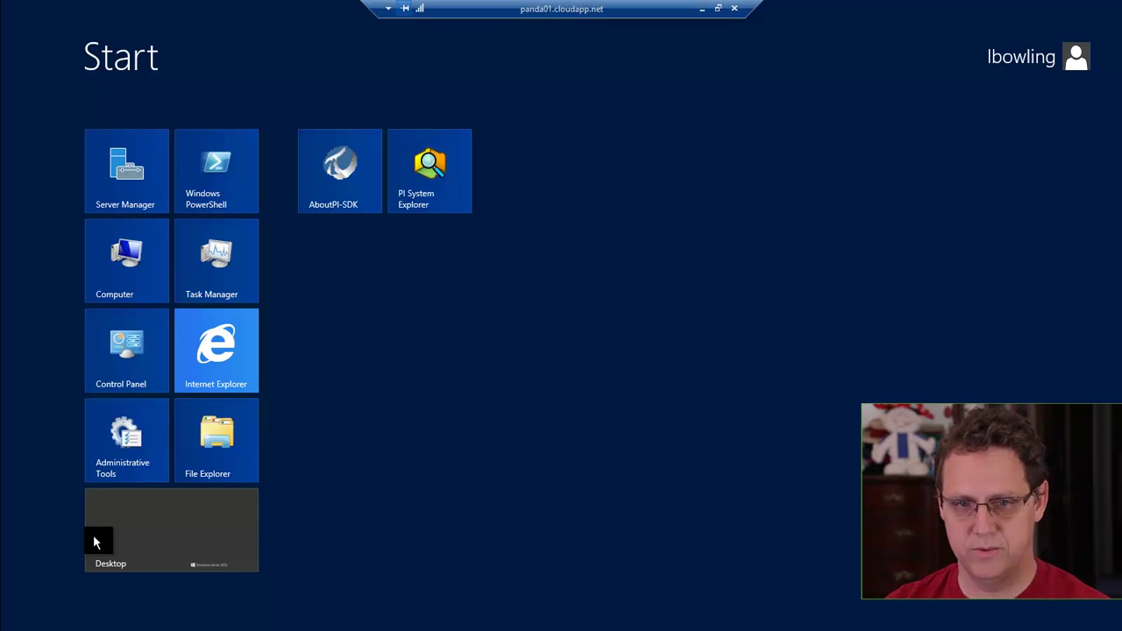
pyautogui.write('fire')
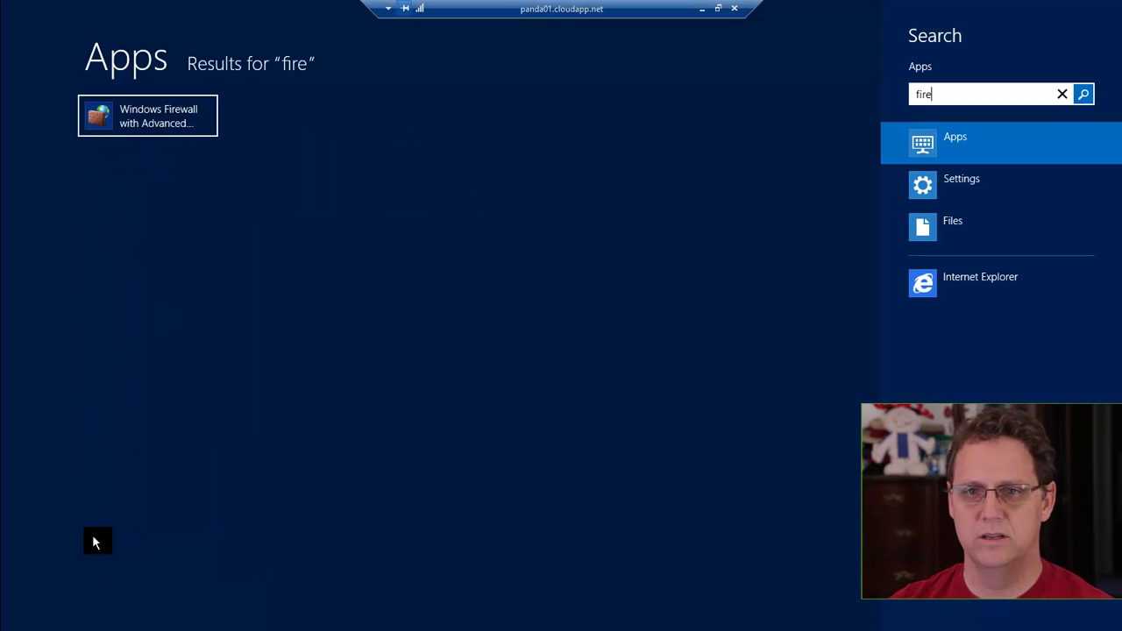
pyautogui.press('super')
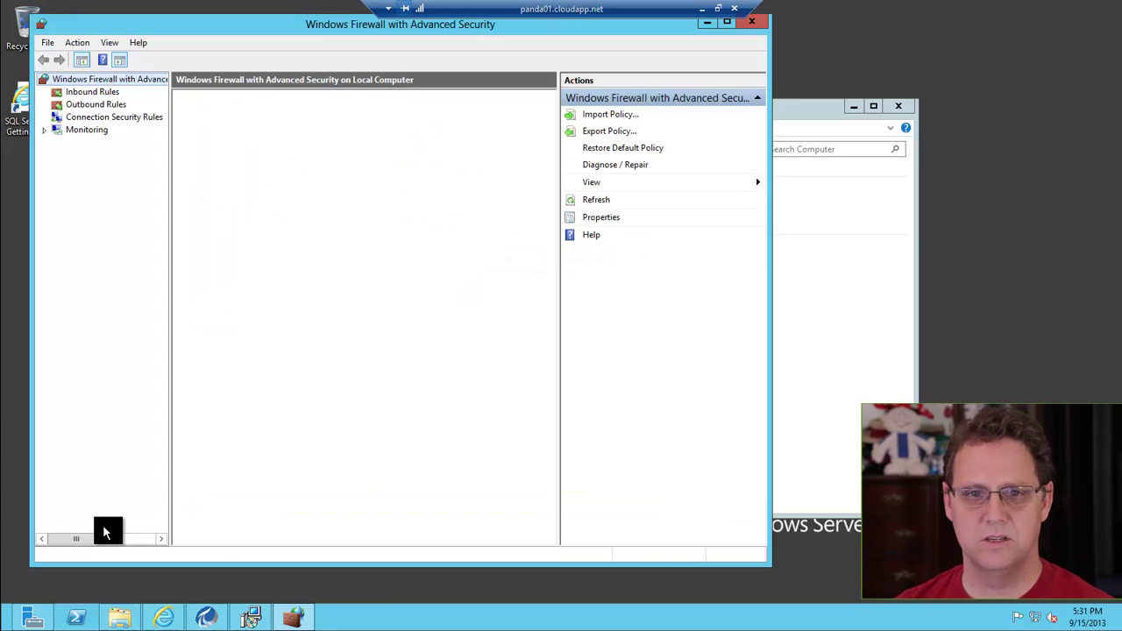
pyautogui.click(93, 92)
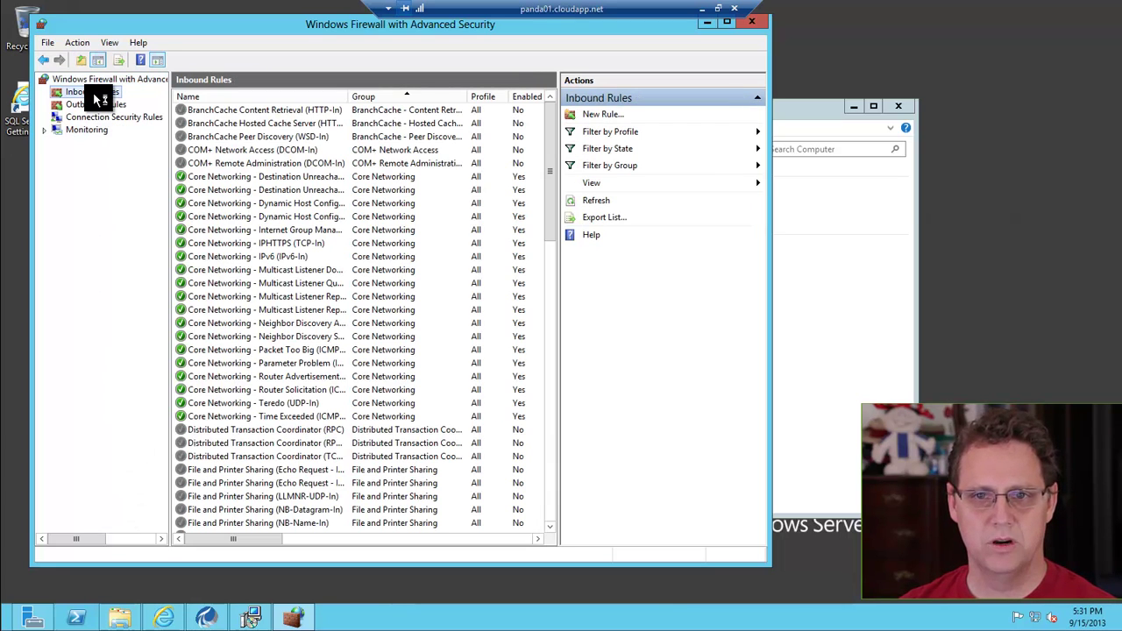
pyautogui.click(606, 115)
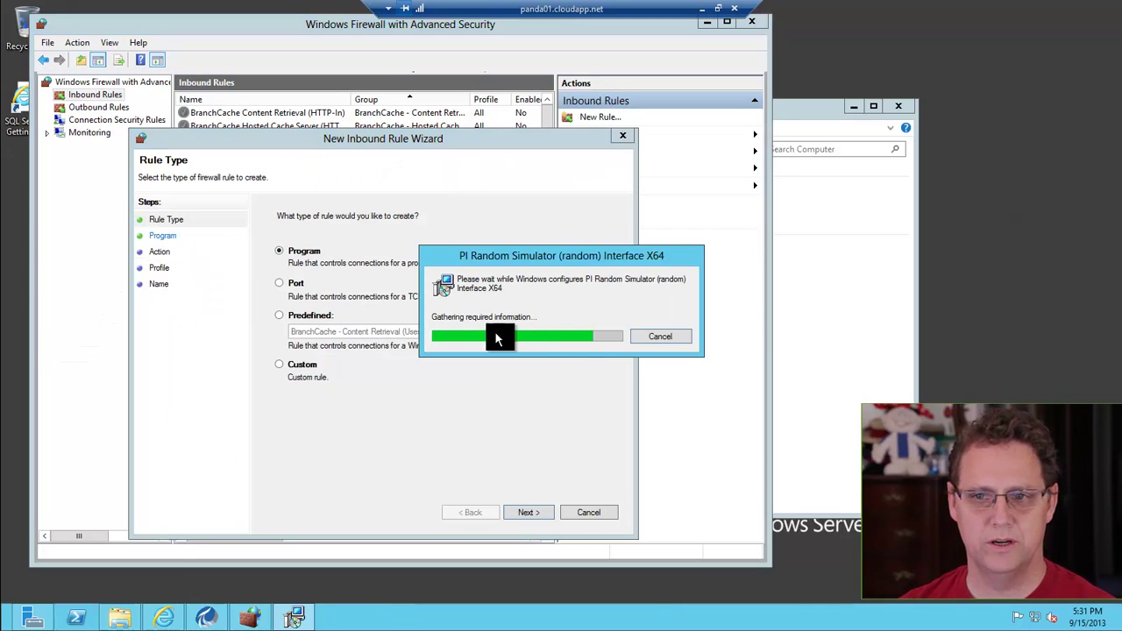
pyautogui.click(284, 286)
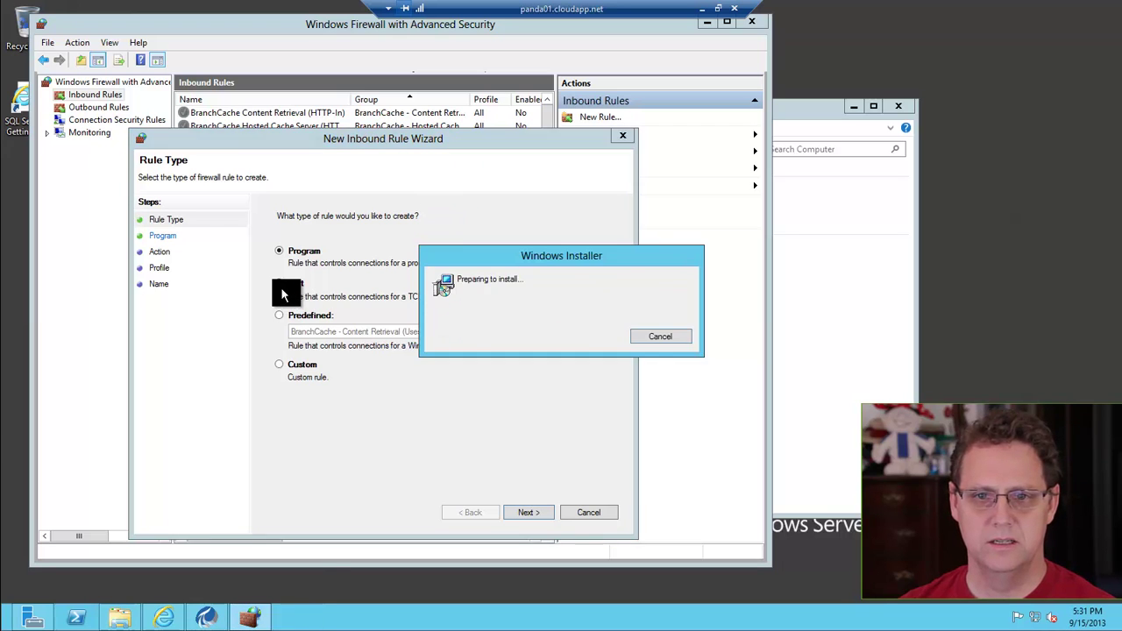
pyautogui.click(522, 512)
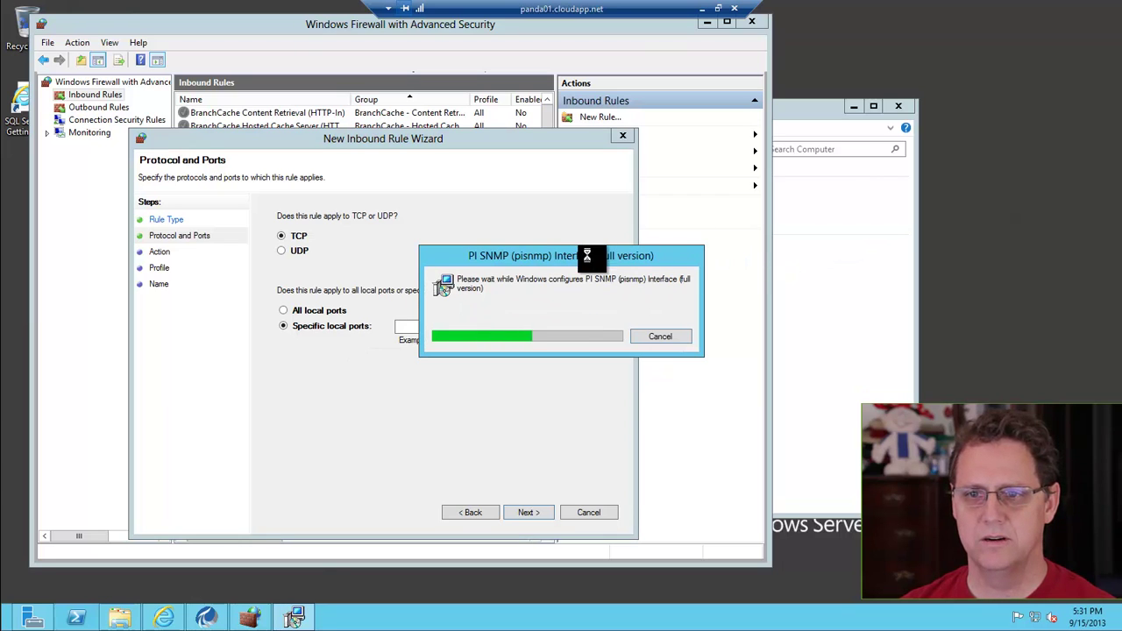
# Enter TCP local ports 5450 and 5457 for the rule
pyautogui.moveTo(532, 254); pyautogui.dragTo(892, 240)
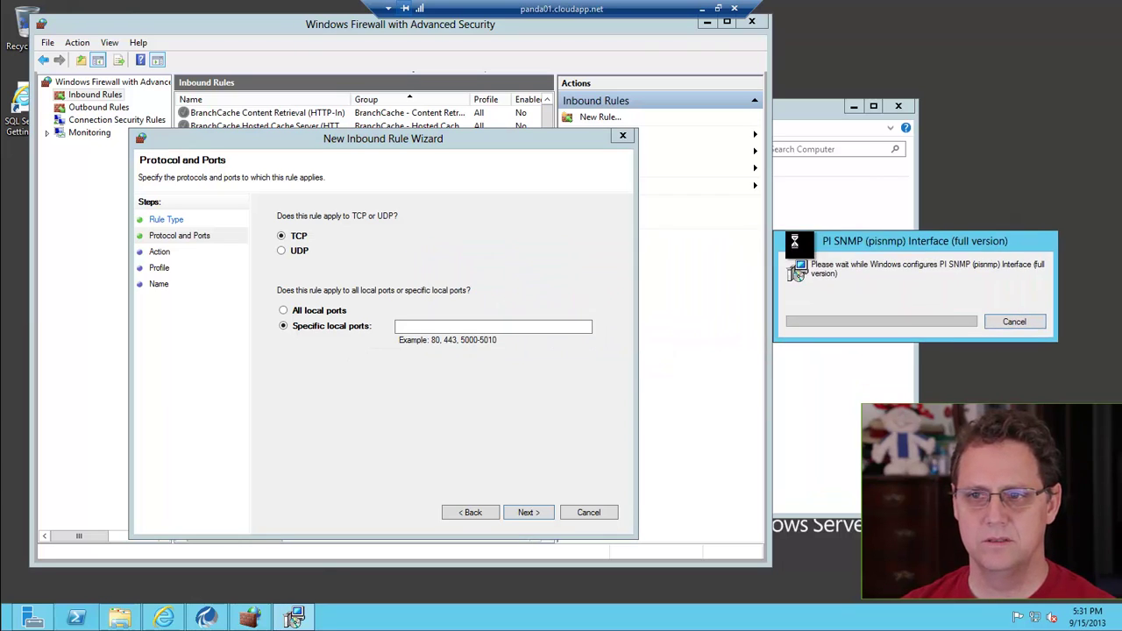
pyautogui.click(399, 326)
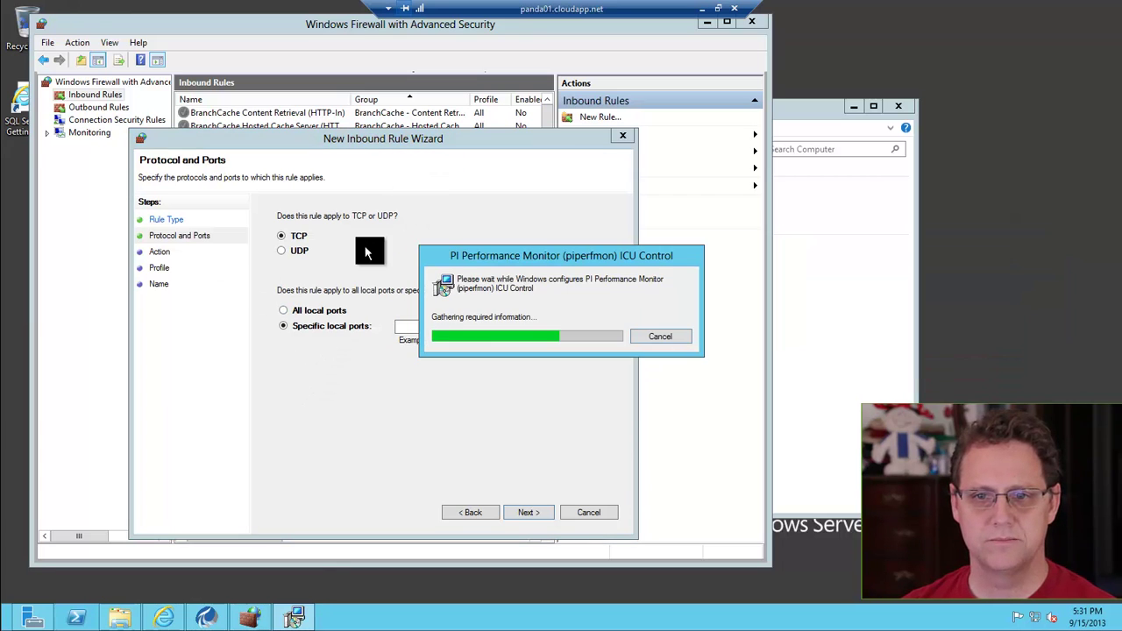
pyautogui.moveTo(397, 140); pyautogui.dragTo(392, 140)
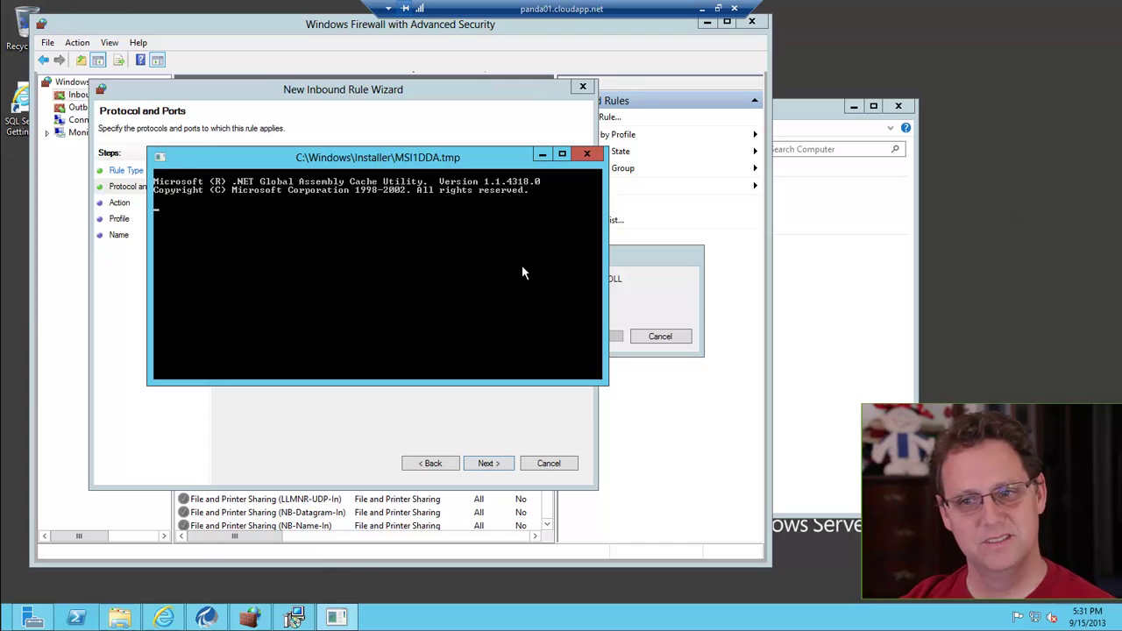
pyautogui.write('5040,')
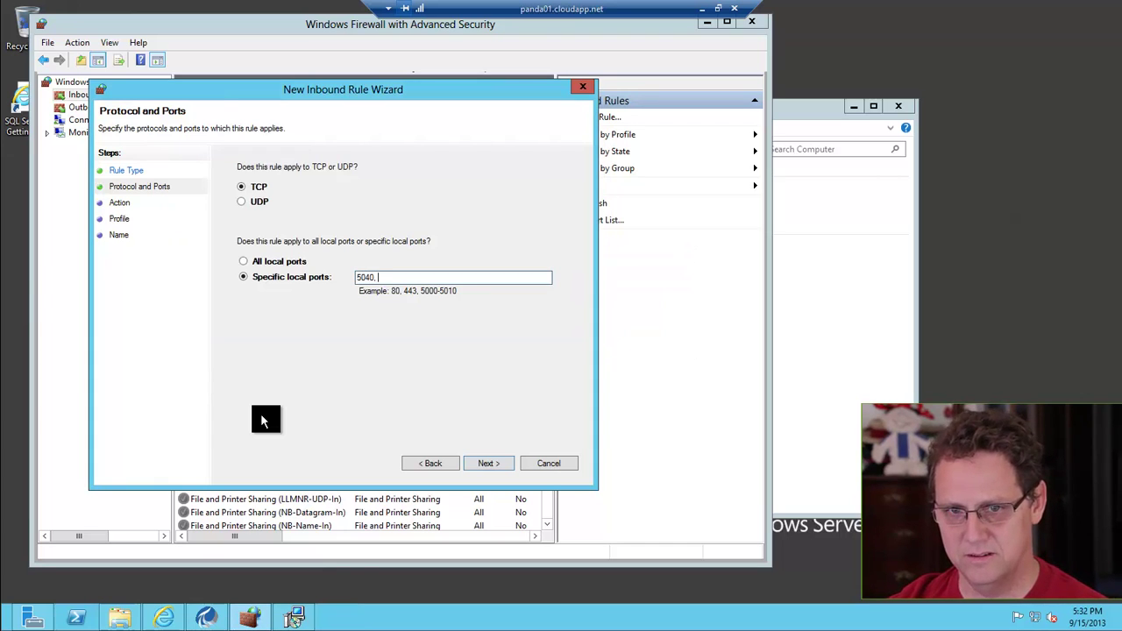
pyautogui.press('BackSpace')
pyautogui.press('BackSpace')
pyautogui.press('BackSpace')
pyautogui.press('BackSpace')
pyautogui.press('BackSpace')
pyautogui.write('450')
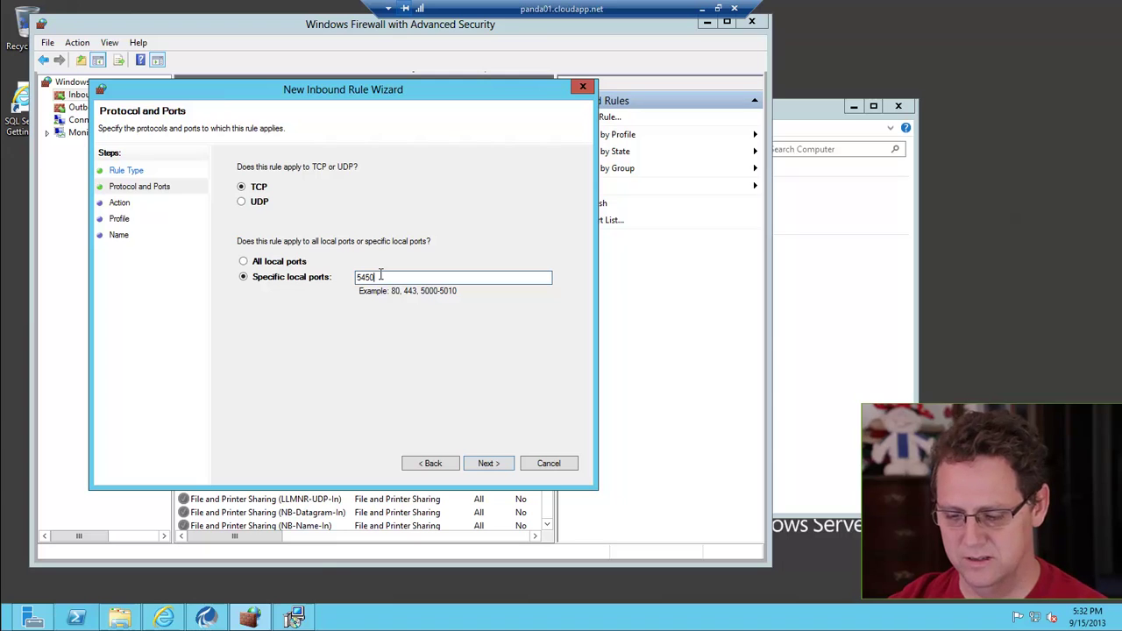
pyautogui.write(', 5')
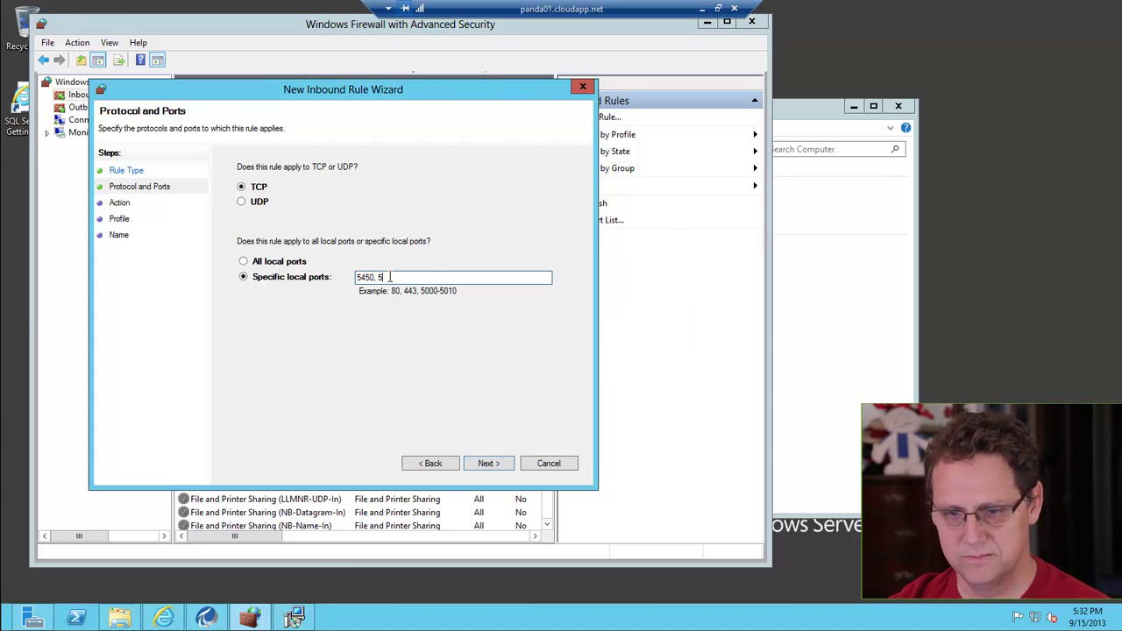
pyautogui.write('457')
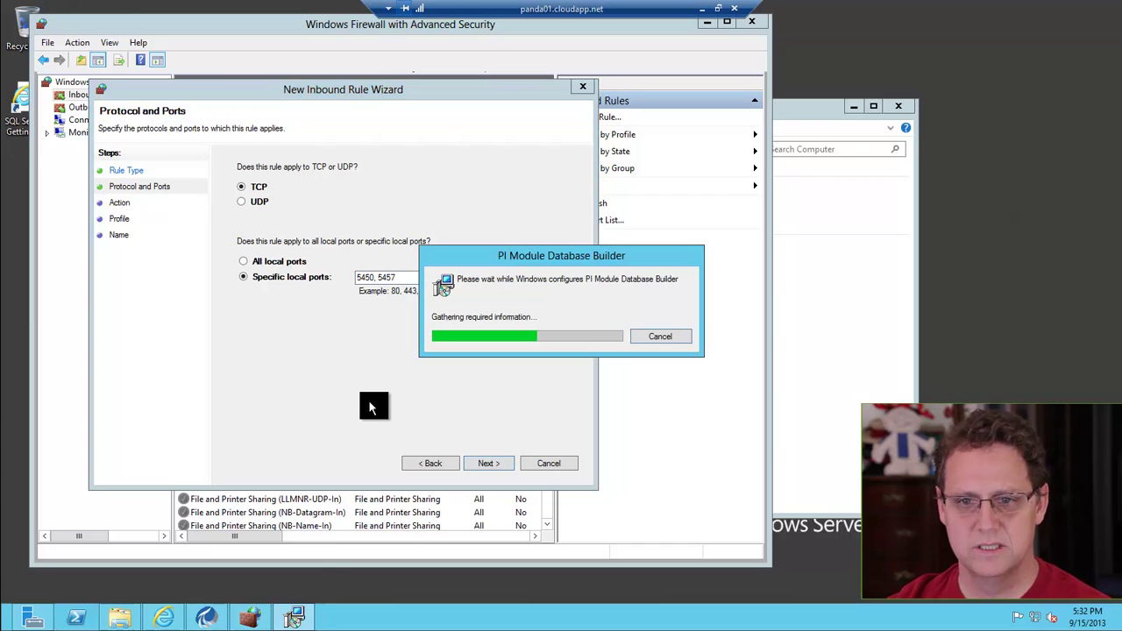
pyautogui.click(487, 462)
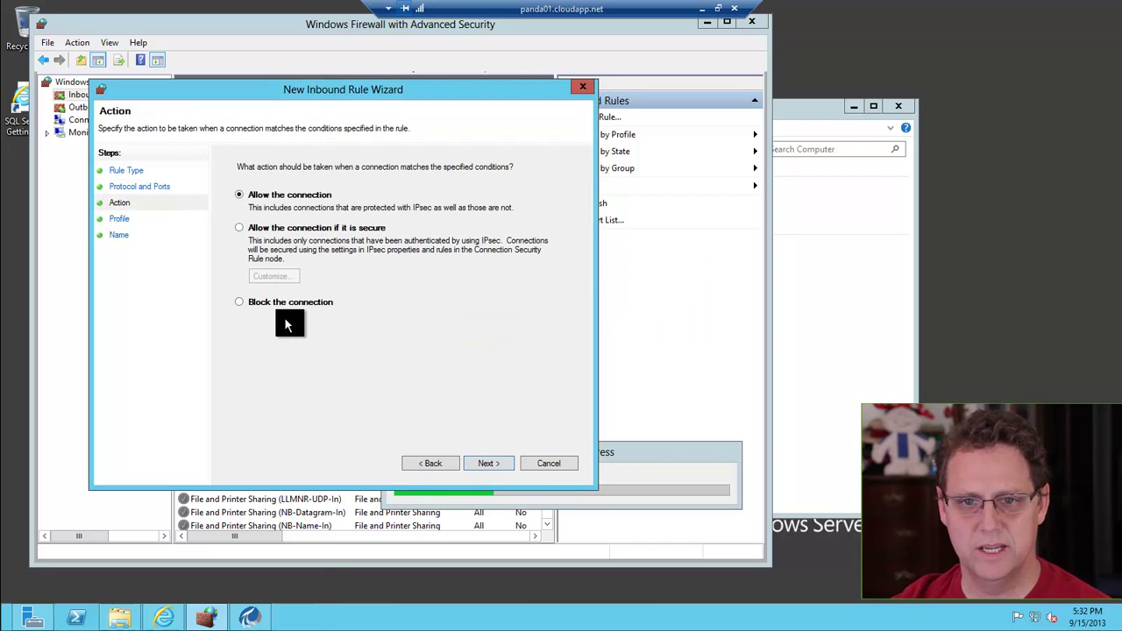
# Allow the connection on all profiles and name the rule PI System
pyautogui.click(486, 461)
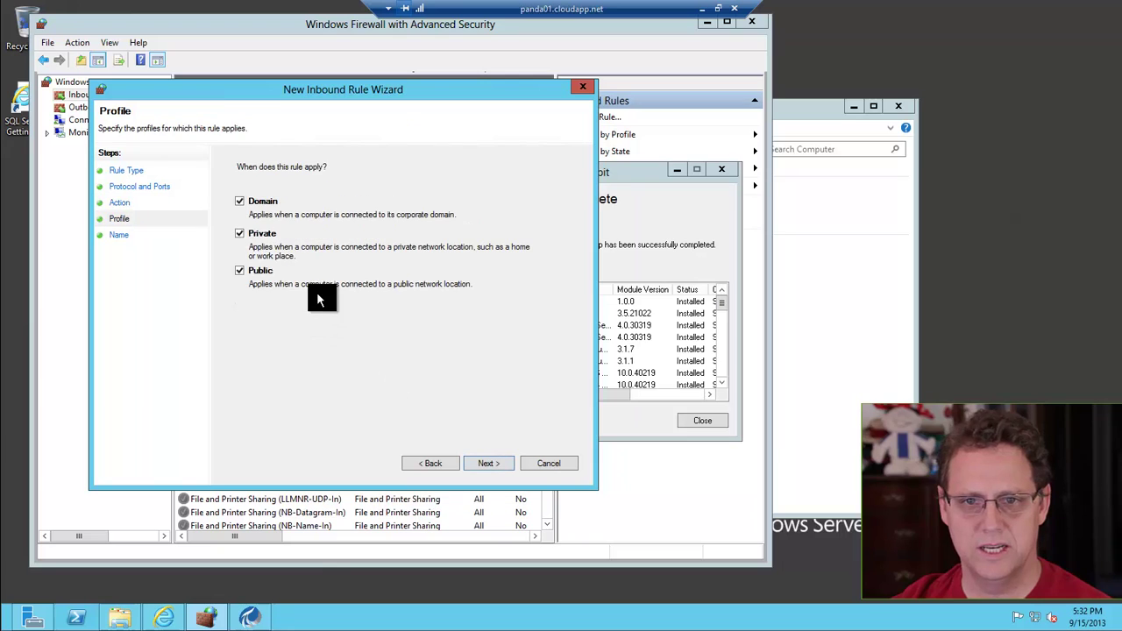
pyautogui.click(480, 462)
pyautogui.write('PI S')
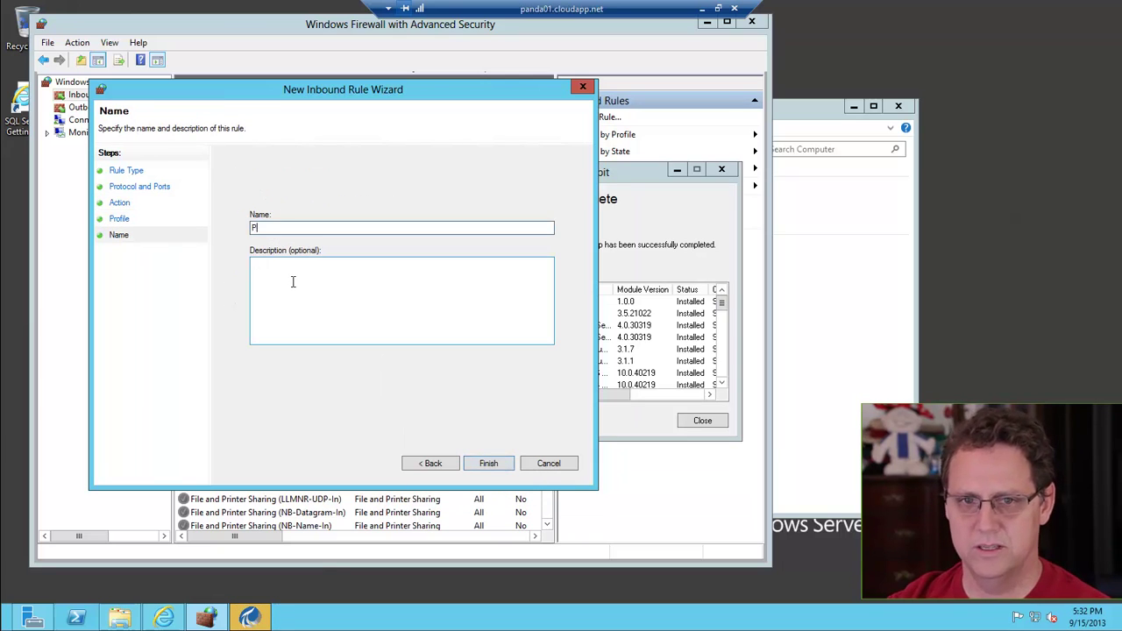
pyautogui.write('ystem')
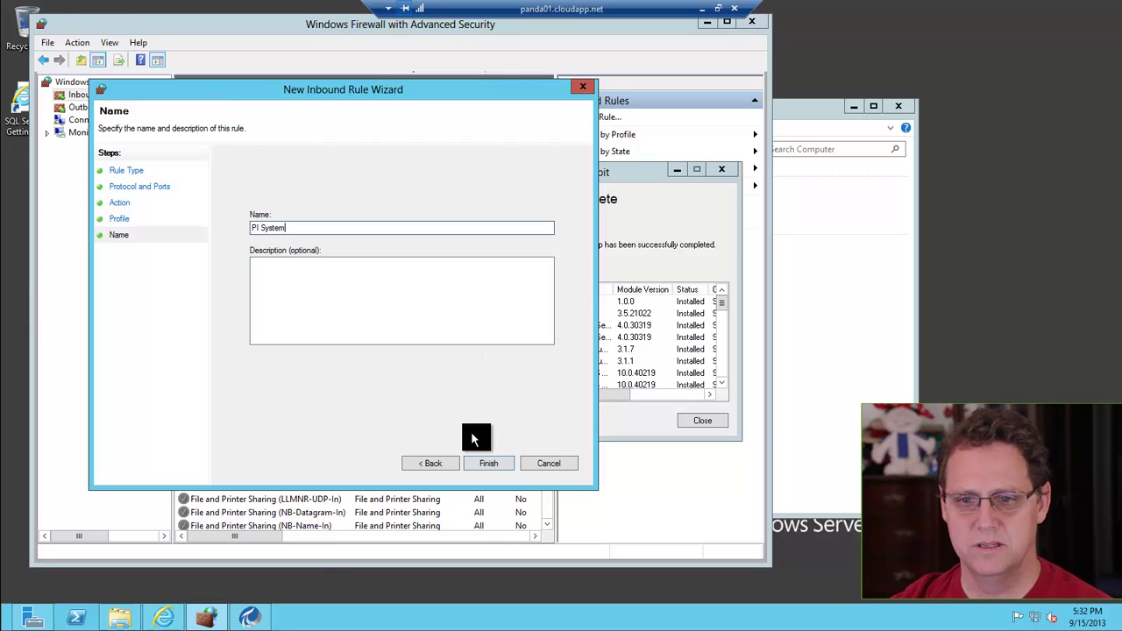
pyautogui.click(483, 465)
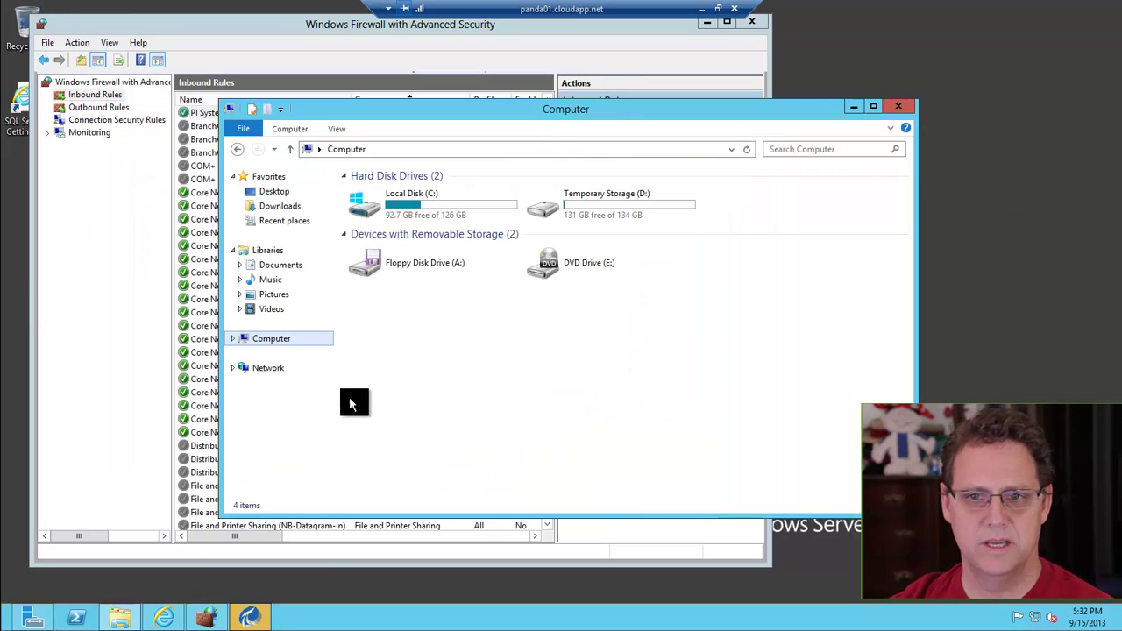
# Review the completed installation's module list and close the summary
pyautogui.click(248, 618)
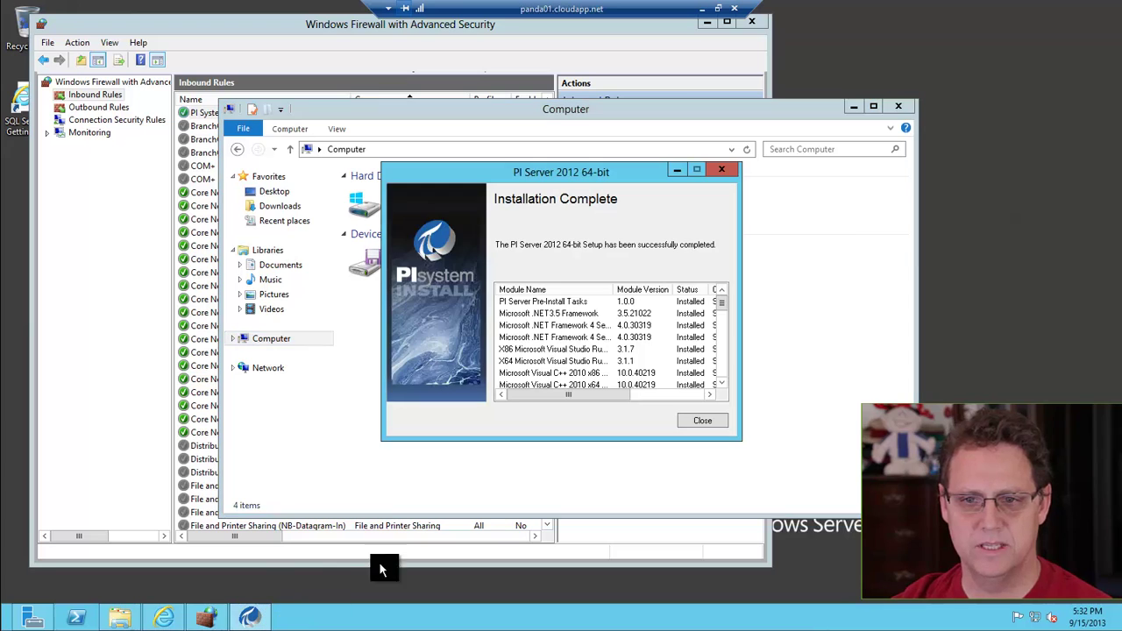
pyautogui.click(639, 393)
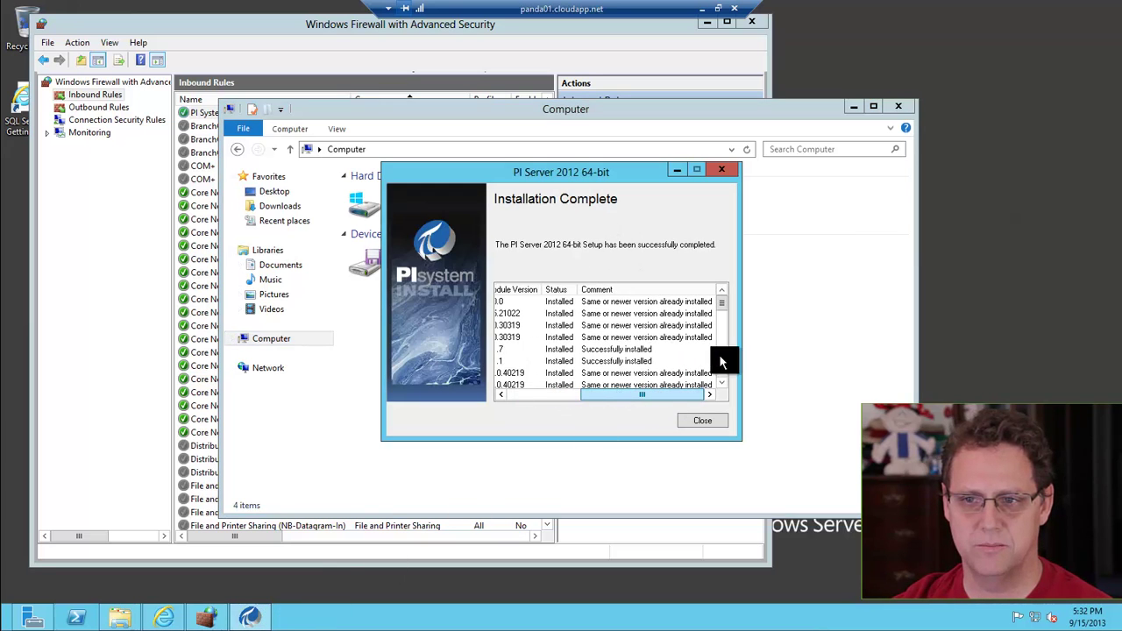
pyautogui.moveTo(723, 304); pyautogui.dragTo(664, 416)
pyautogui.click(684, 417)
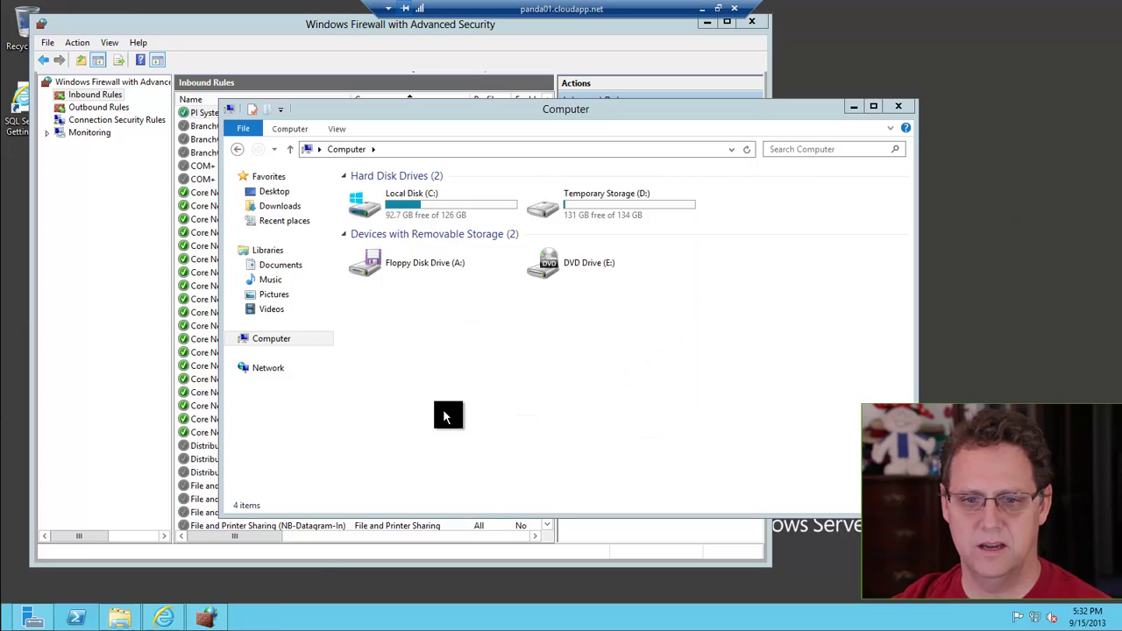
# Launch PI System Management Tools by searching 'sm' on the Start screen
pyautogui.press('super')
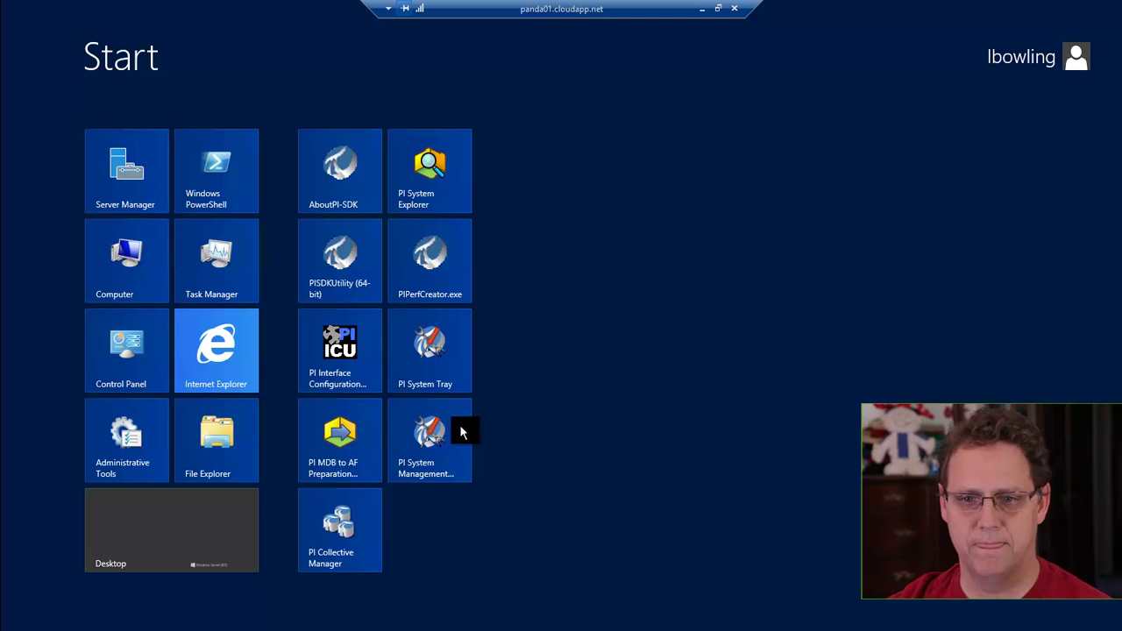
pyautogui.write('sm')
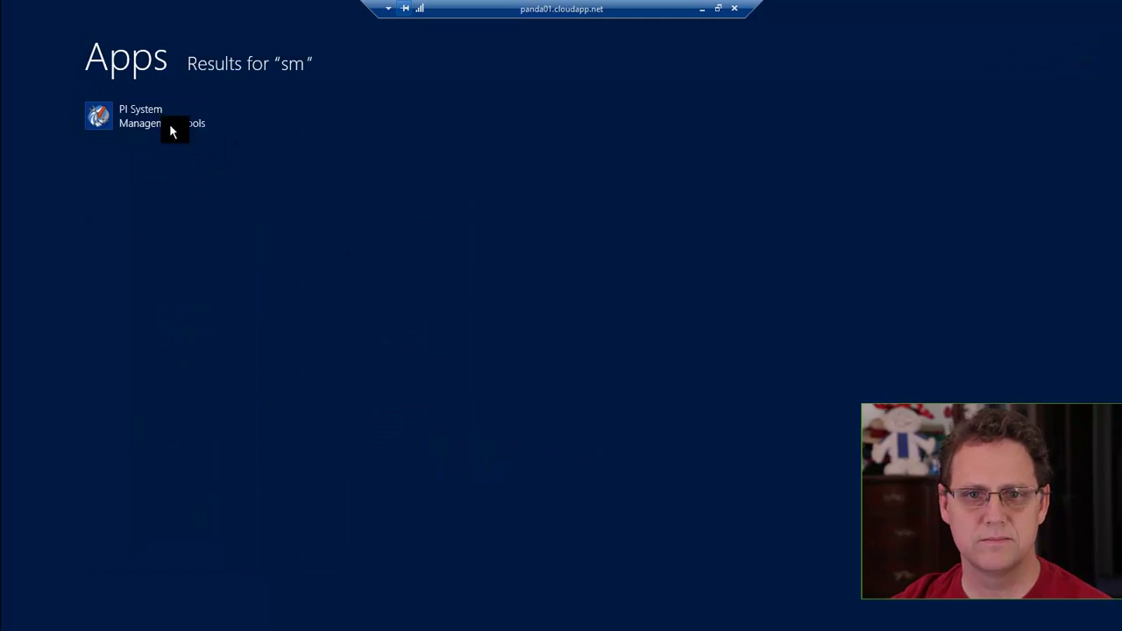
pyautogui.click(169, 123)
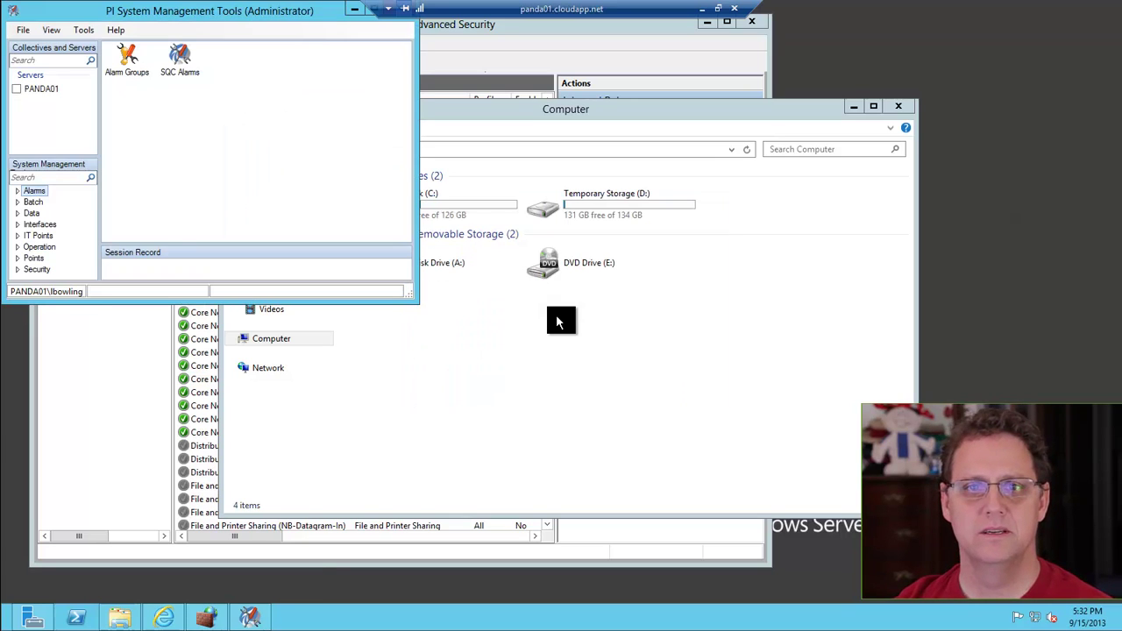
# Check PANDA01, enlarge the window and Session Record pane, and open Data > Current Values
pyautogui.click(16, 89)
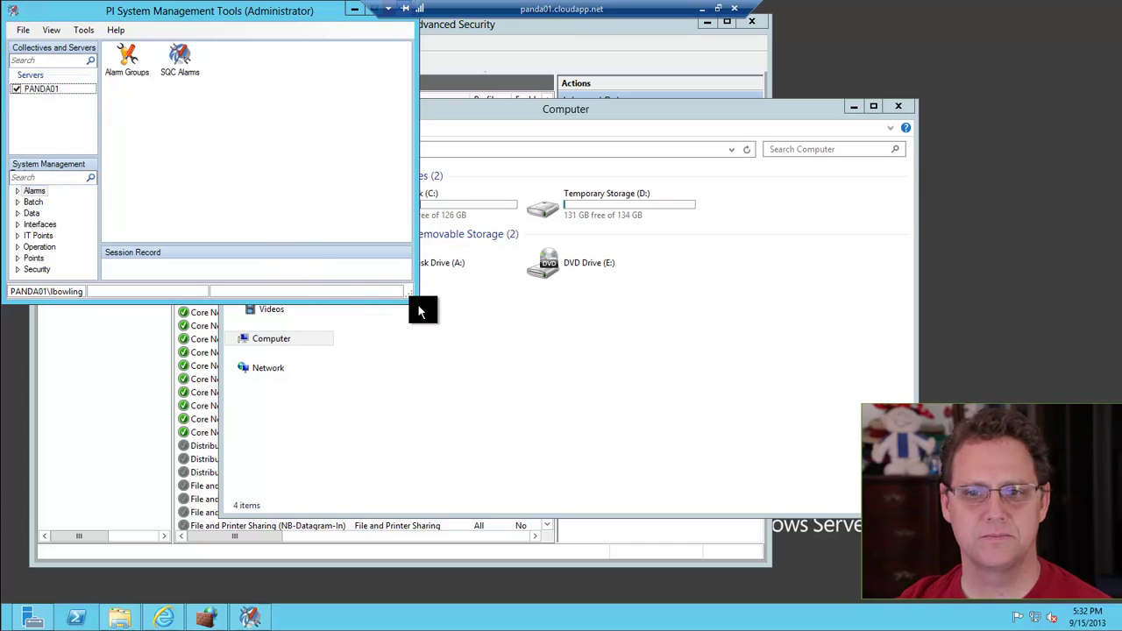
pyautogui.moveTo(418, 303); pyautogui.dragTo(837, 476)
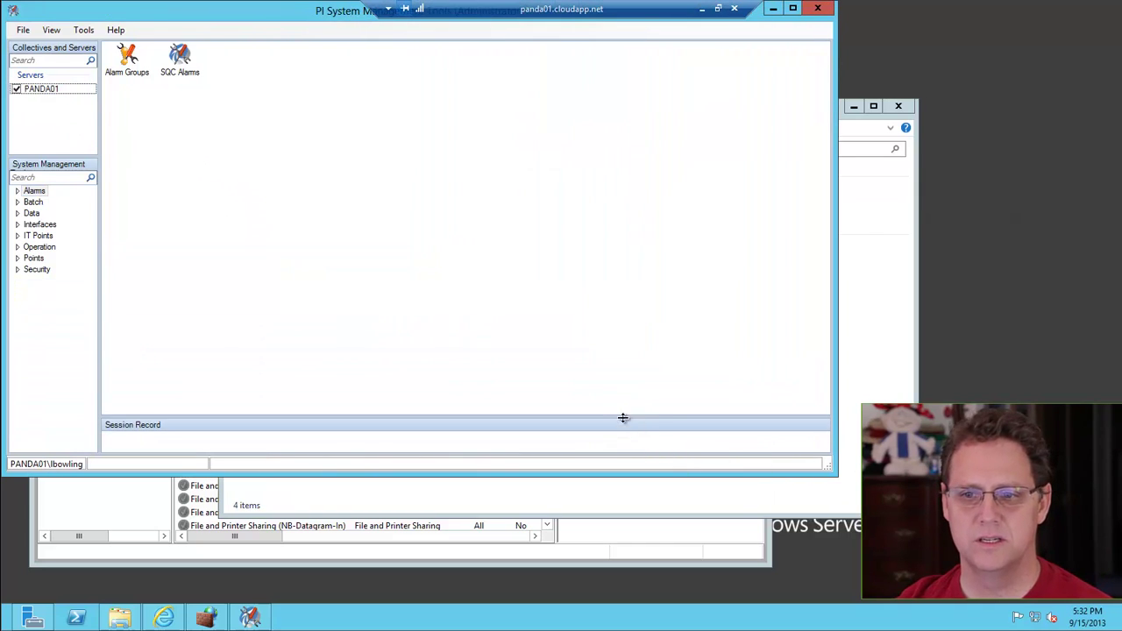
pyautogui.moveTo(627, 418); pyautogui.dragTo(626, 312)
pyautogui.click(16, 215)
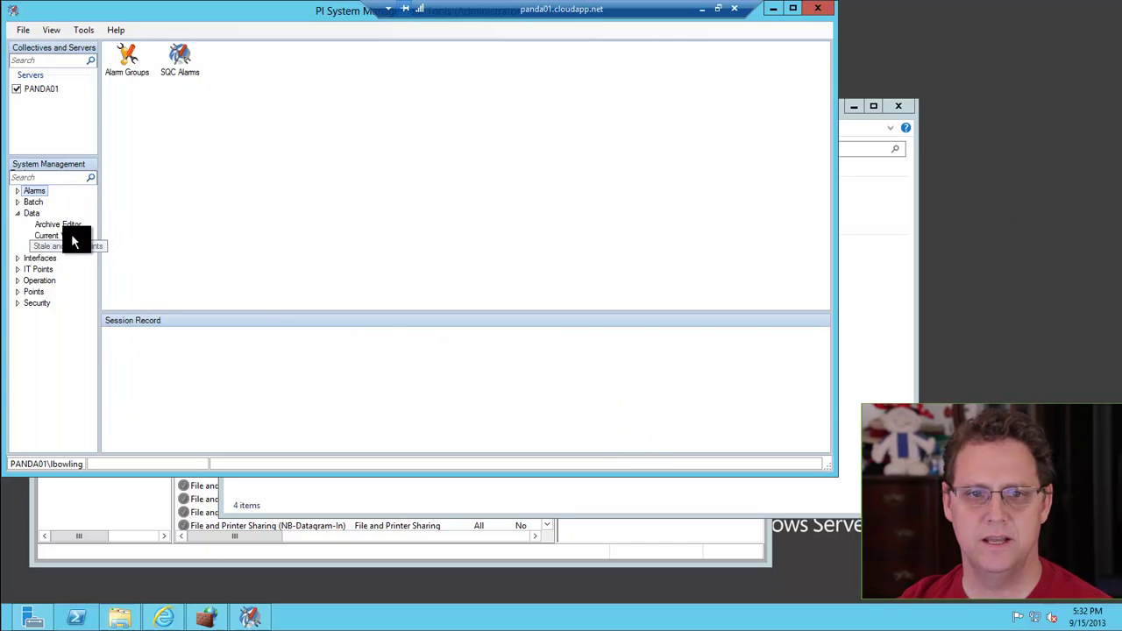
pyautogui.click(71, 235)
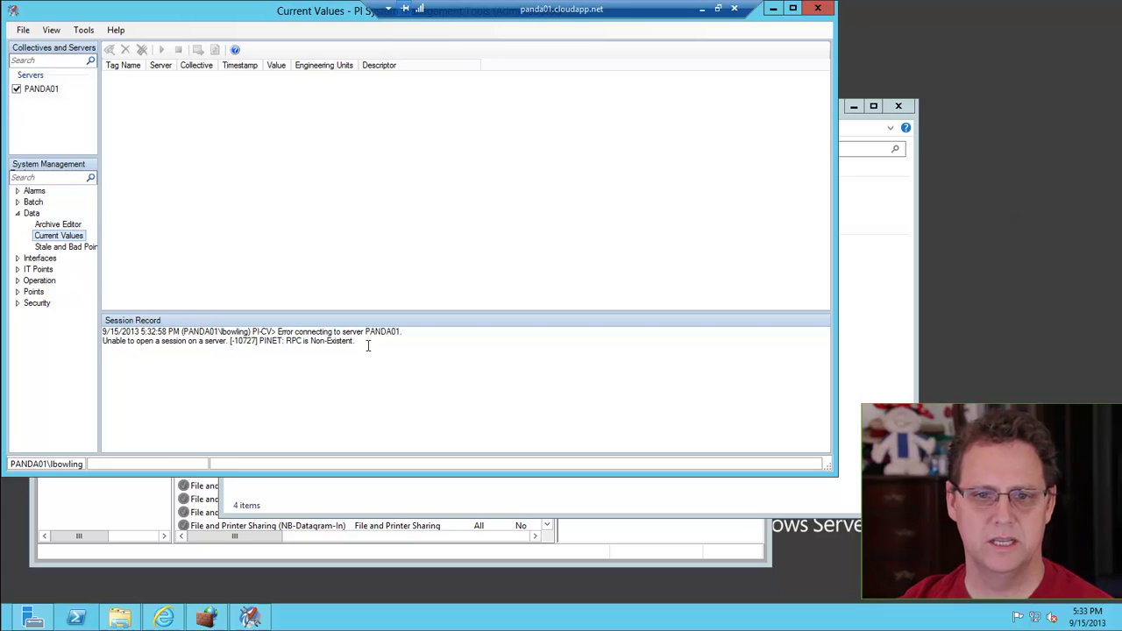
# Select the 'RPC is Non-Existent' error text in the session record
pyautogui.moveTo(368, 345); pyautogui.dragTo(85, 339)
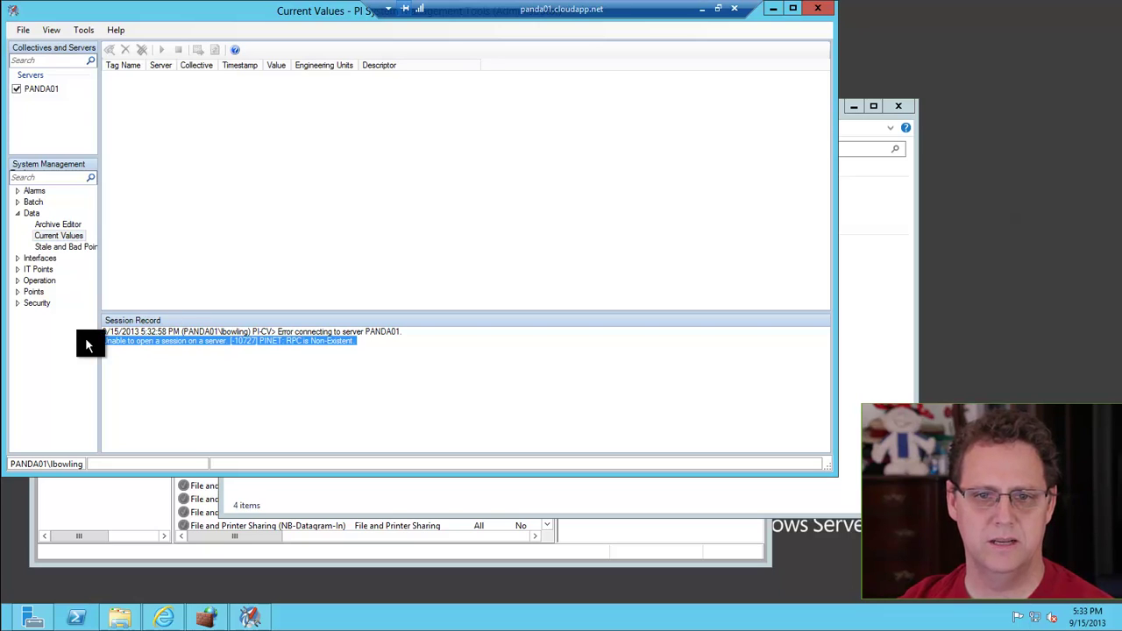
pyautogui.click(192, 366)
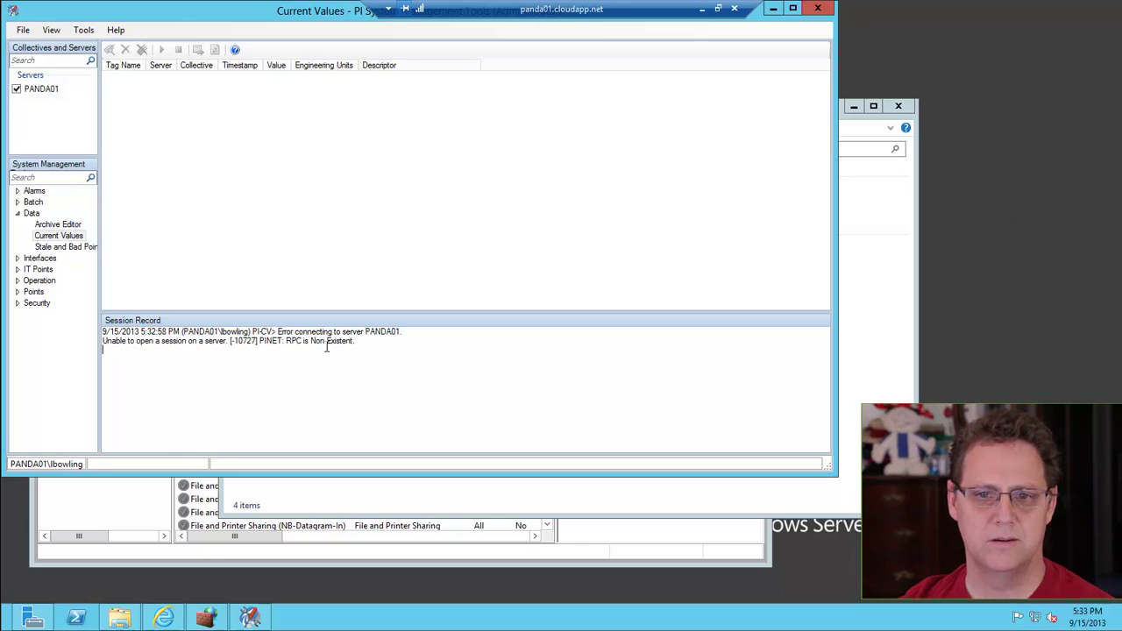
pyautogui.moveTo(357, 342); pyautogui.dragTo(288, 343)
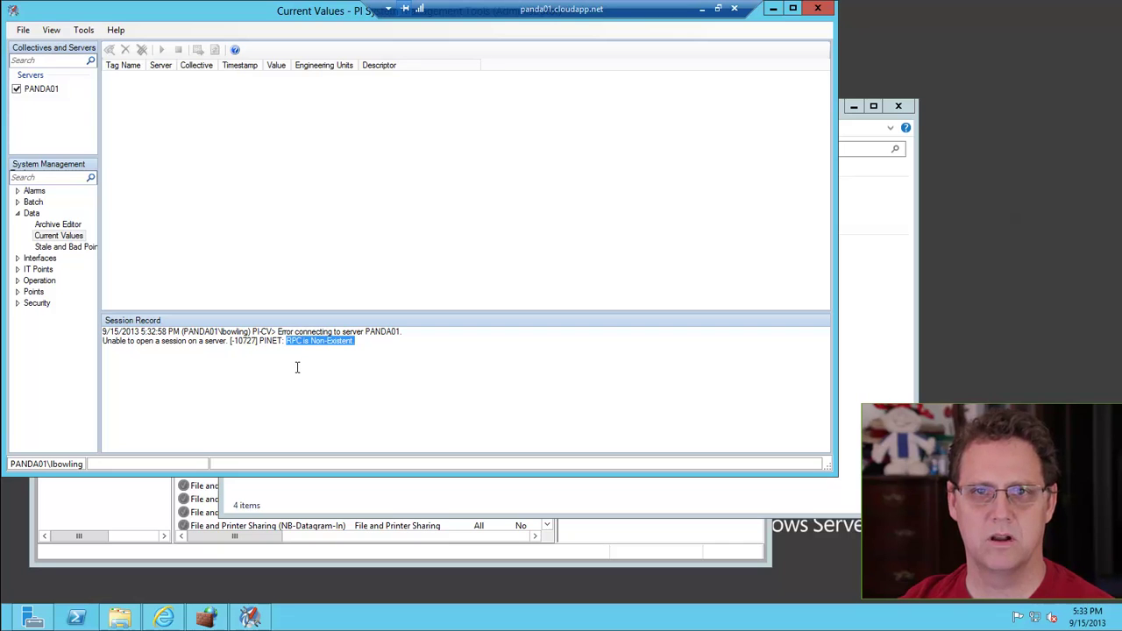
pyautogui.press('super')
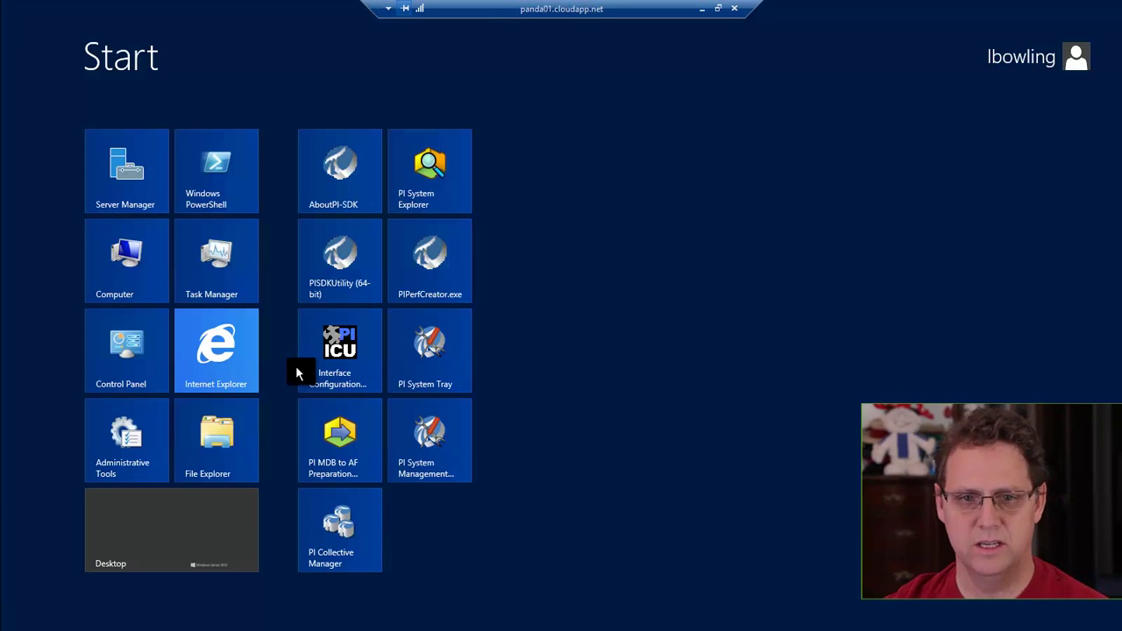
# Launch Command Prompt as administrator from the Start screen search
pyautogui.write('cam')
pyautogui.press('BackSpace')
pyautogui.press('BackSpace')
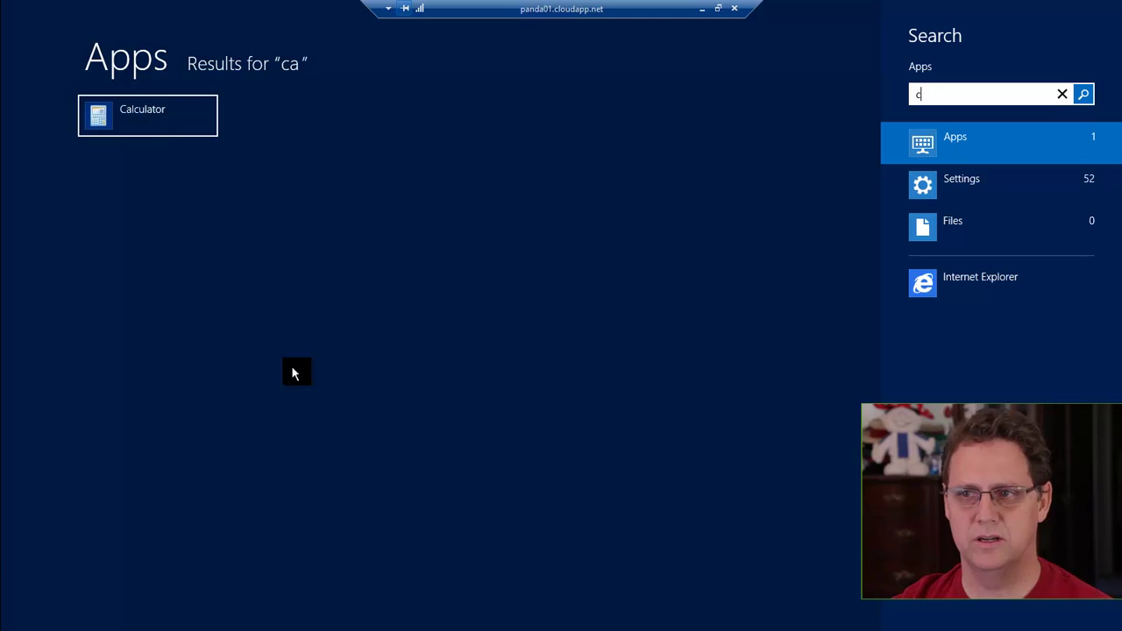
pyautogui.write('om')
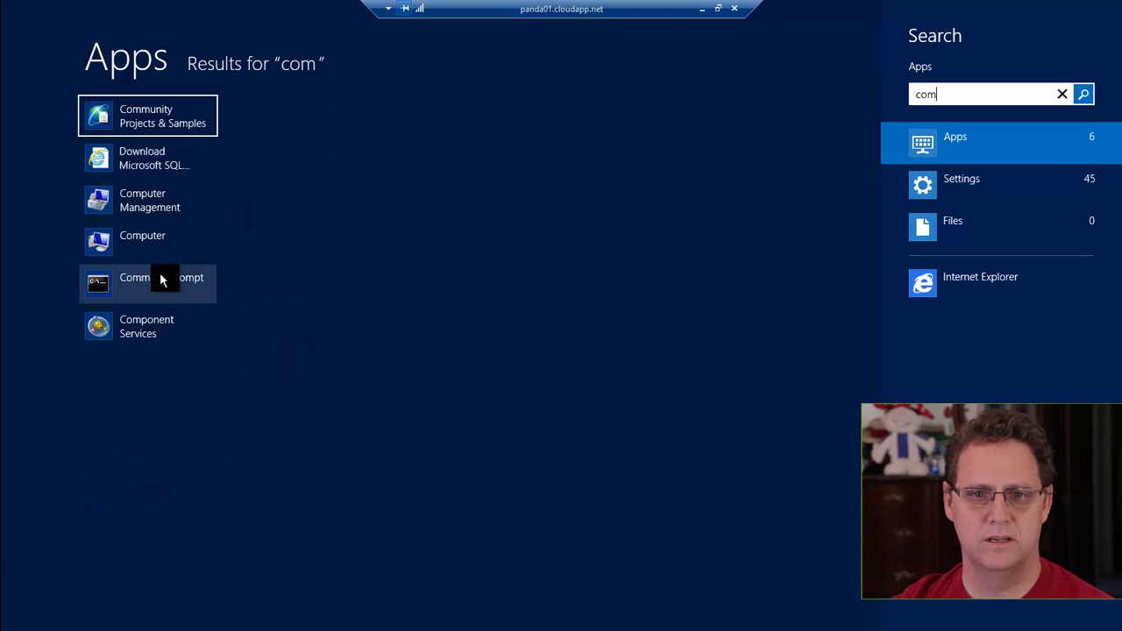
pyautogui.click(159, 279)
pyautogui.rightClick(160, 279)
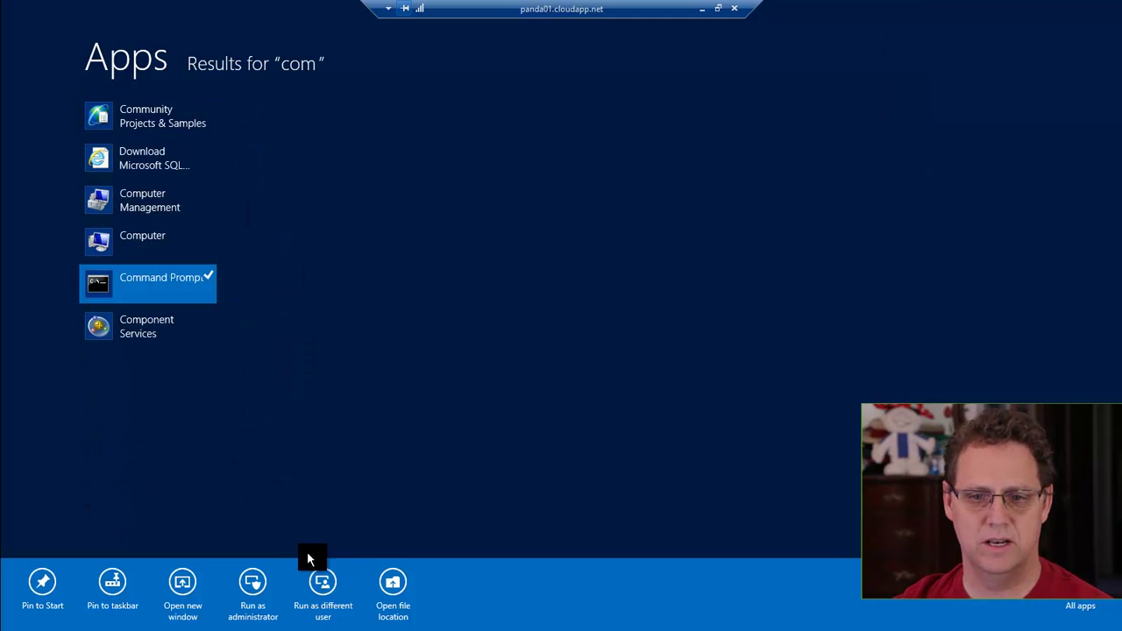
pyautogui.click(253, 586)
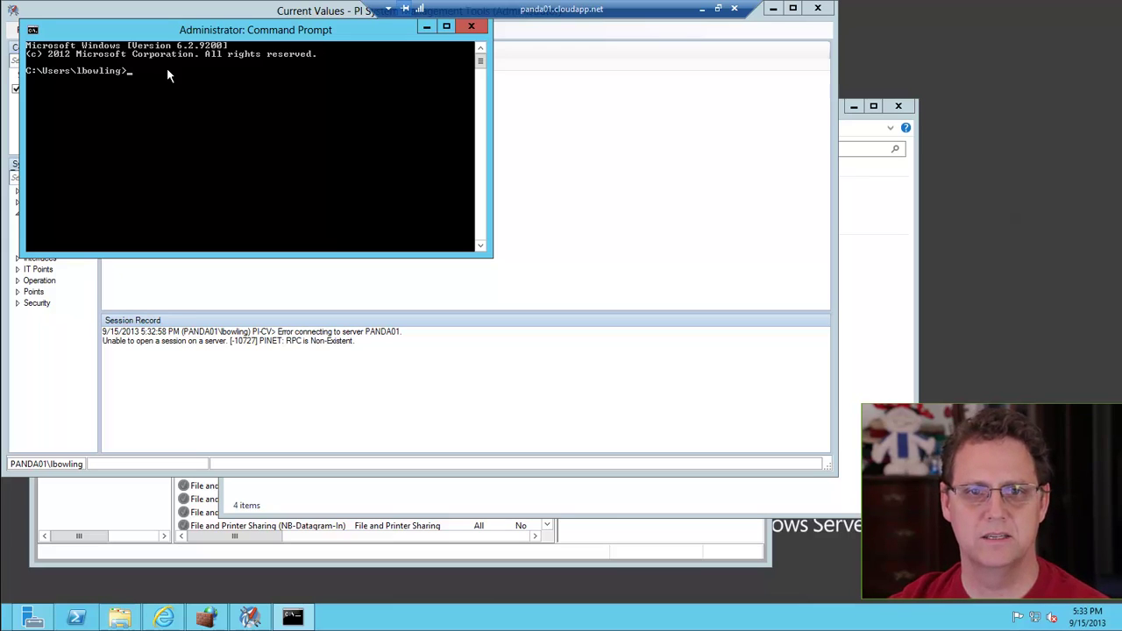
# Change to C:\Program Files\PI\adm and run pisrvstop to stop the PI services
pyautogui.write('cd c:')
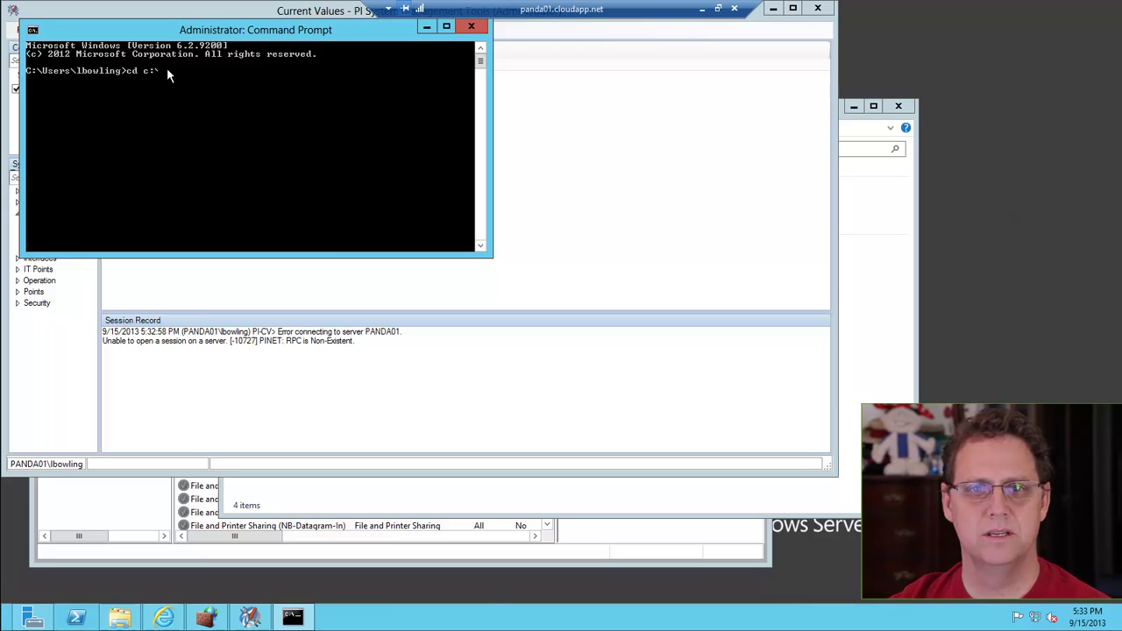
pyautogui.write('\\p')
pyautogui.press('Tab')
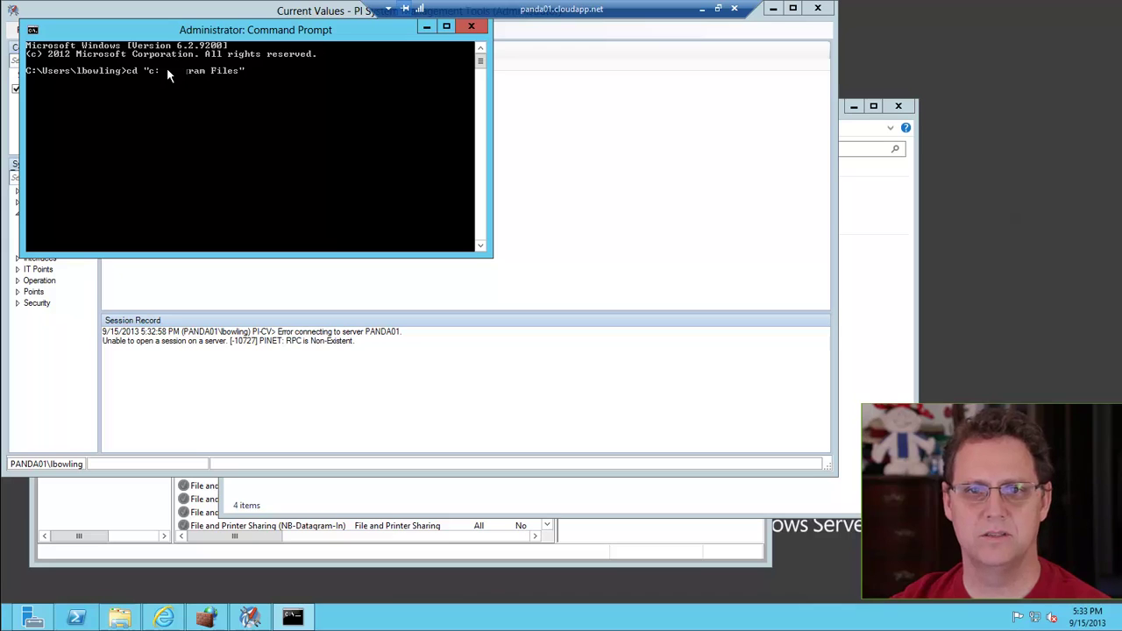
pyautogui.write('\\p')
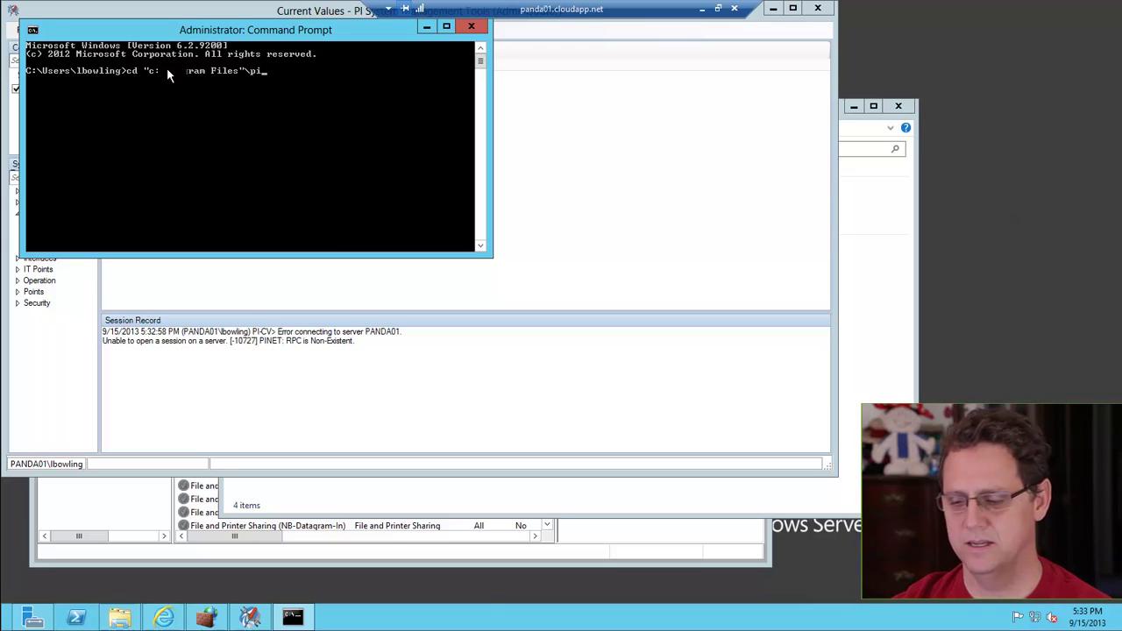
pyautogui.write('i\\')
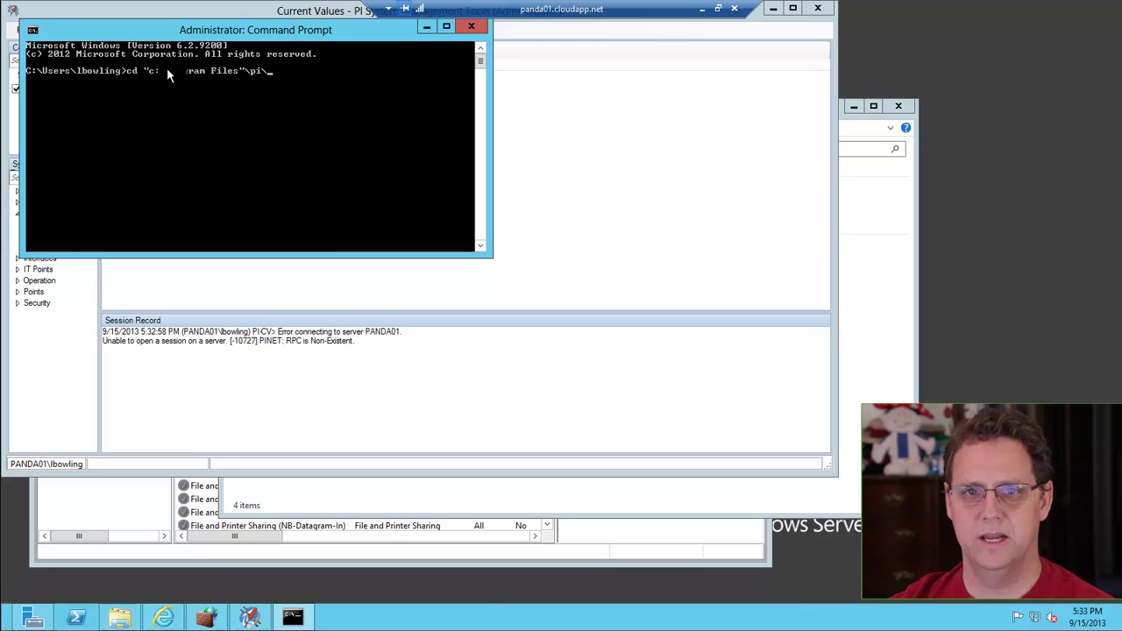
pyautogui.write('ad')
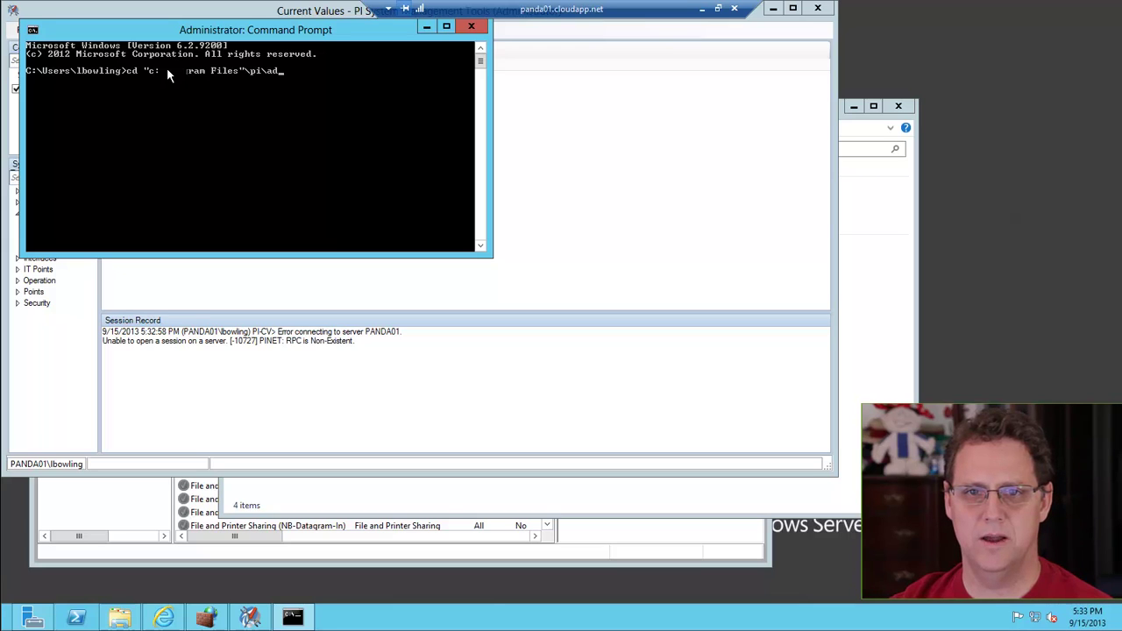
pyautogui.write('m')
pyautogui.press('Return')
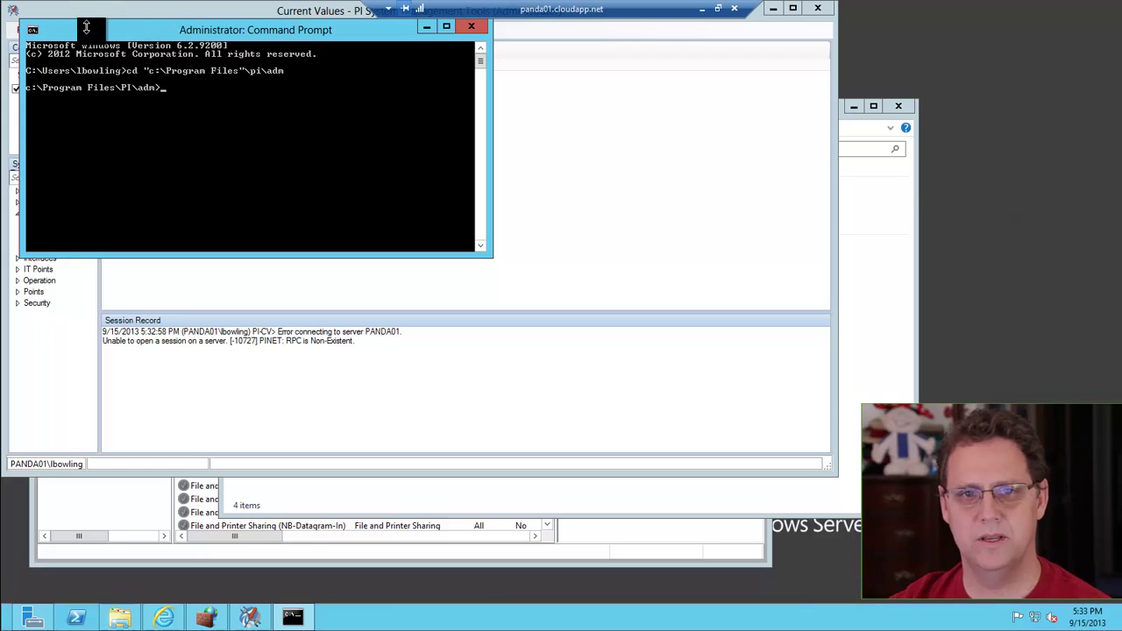
pyautogui.write('pisr')
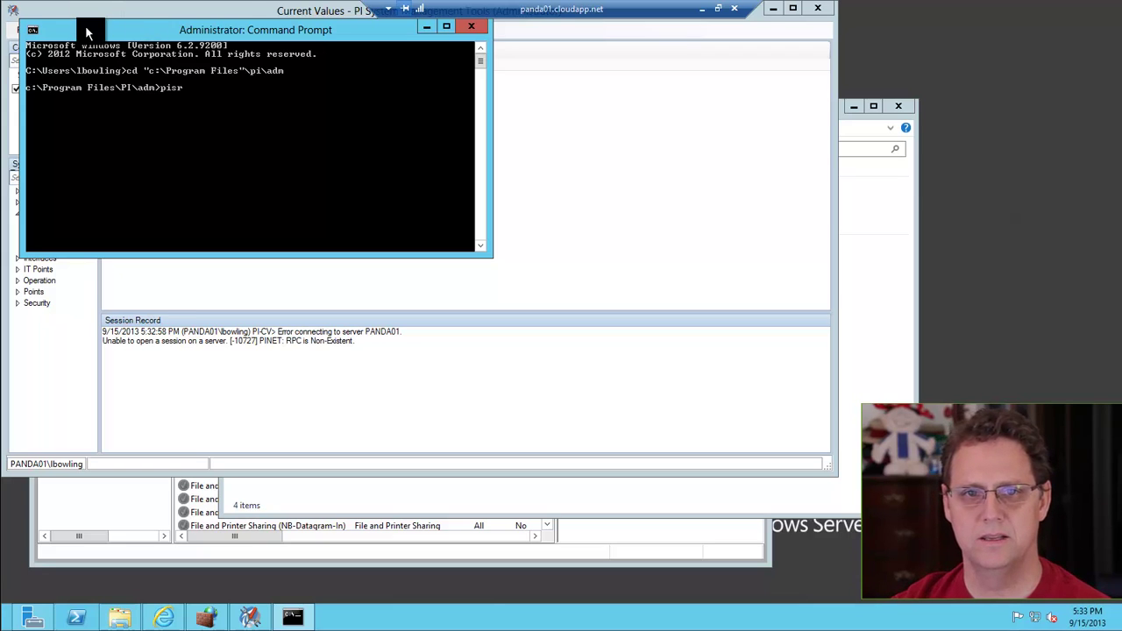
pyautogui.write('vstop')
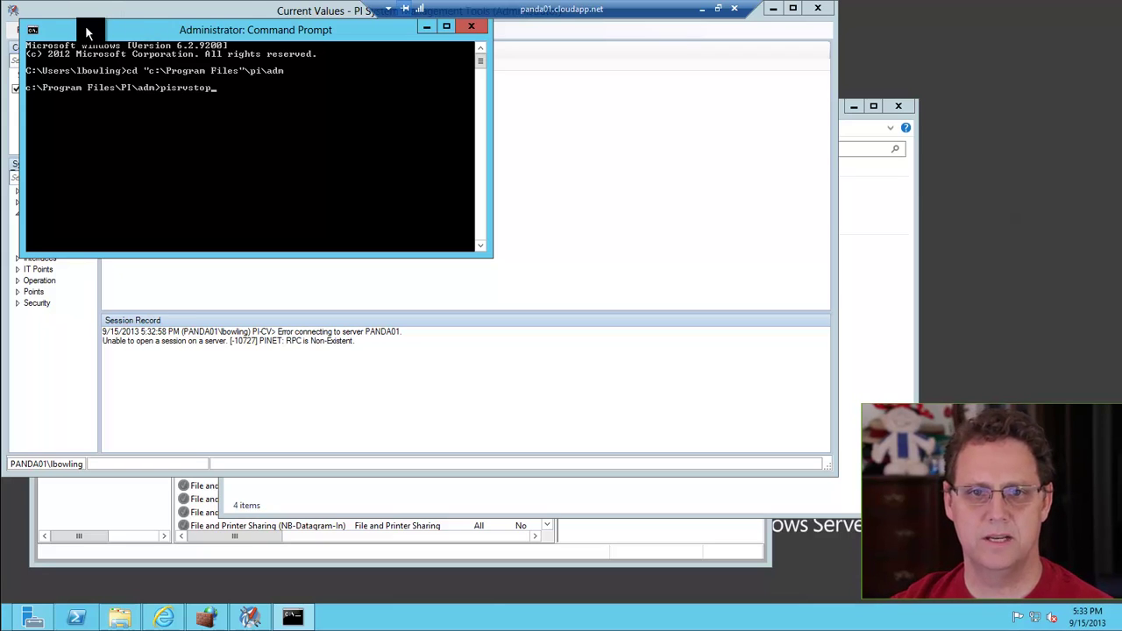
pyautogui.press('Return')
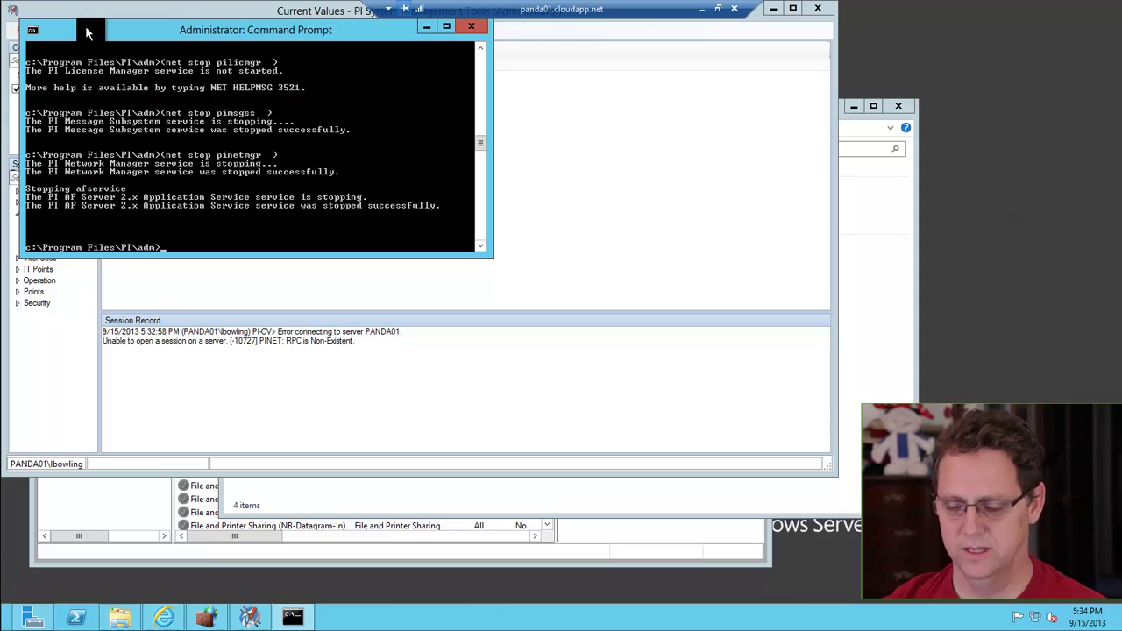
# Run pisrvstart so the Totalizer, Alarm, Batch and PIPC Log Server services start
pyautogui.write('pis')
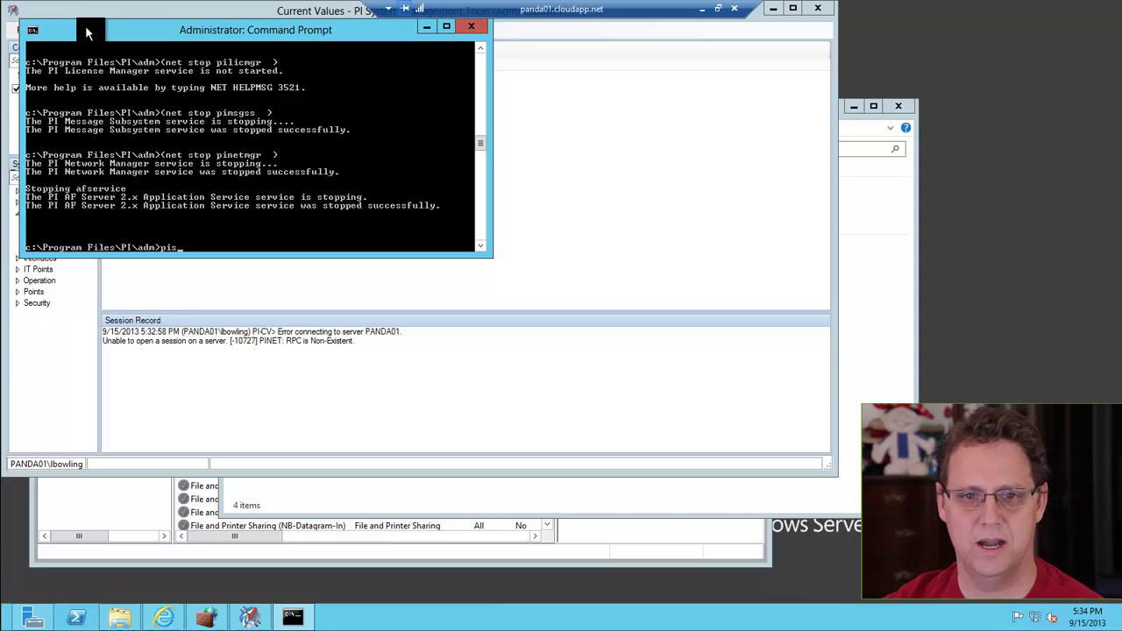
pyautogui.write('rvstart')
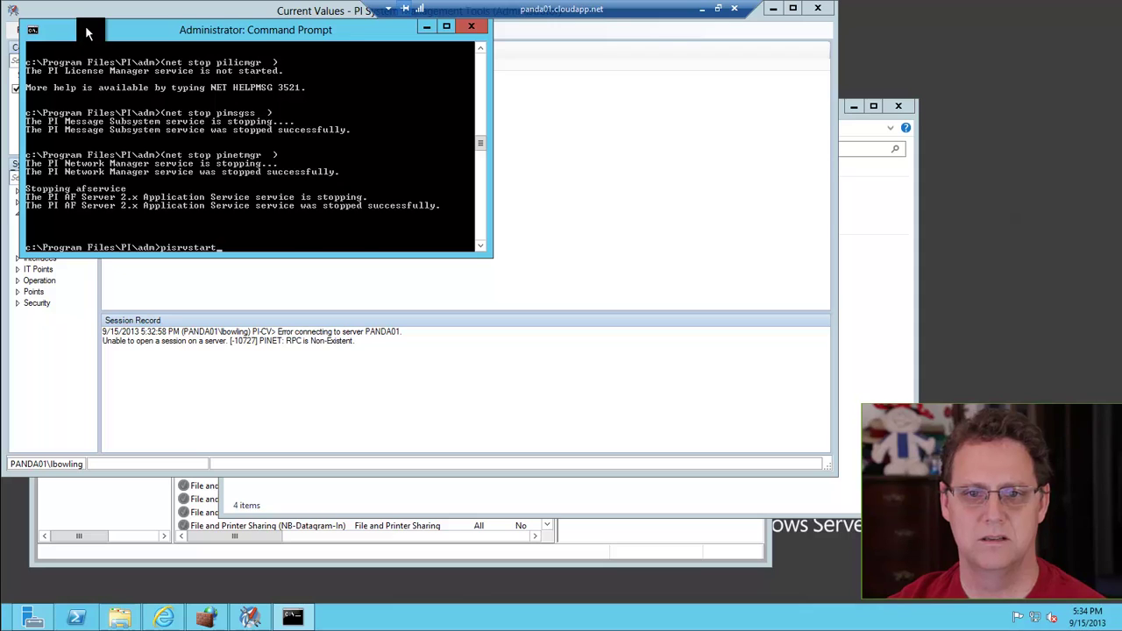
pyautogui.press('Return')
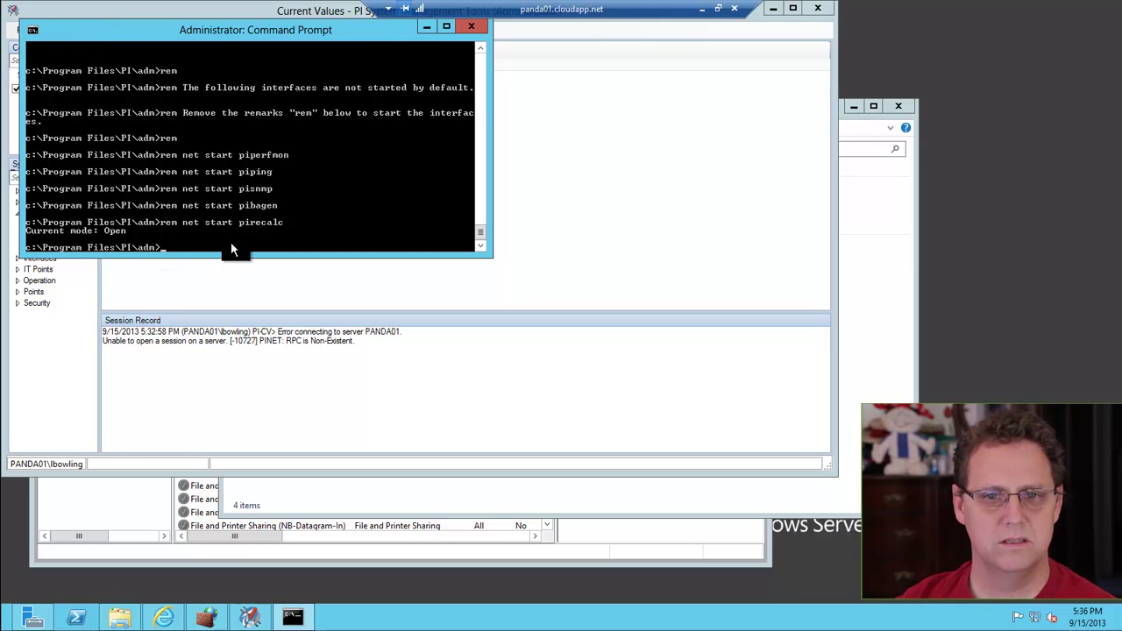
# Connect to PANDA01 and load its ten tags, e.g. SINUSOID and CDT158, into Current Values
pyautogui.click(548, 238)
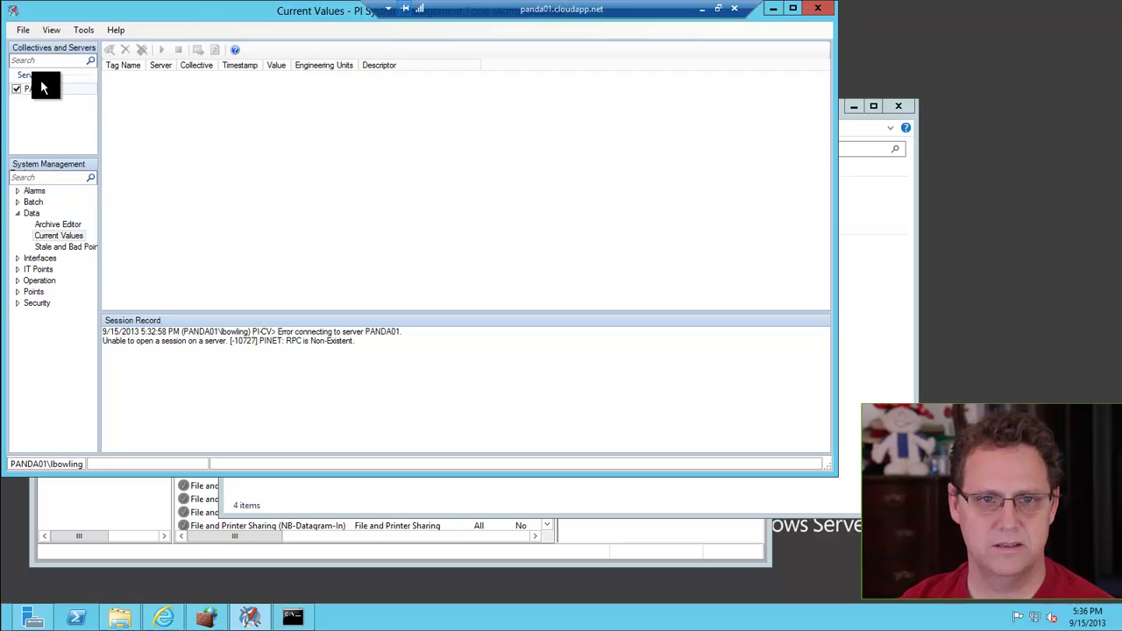
pyautogui.click(19, 91)
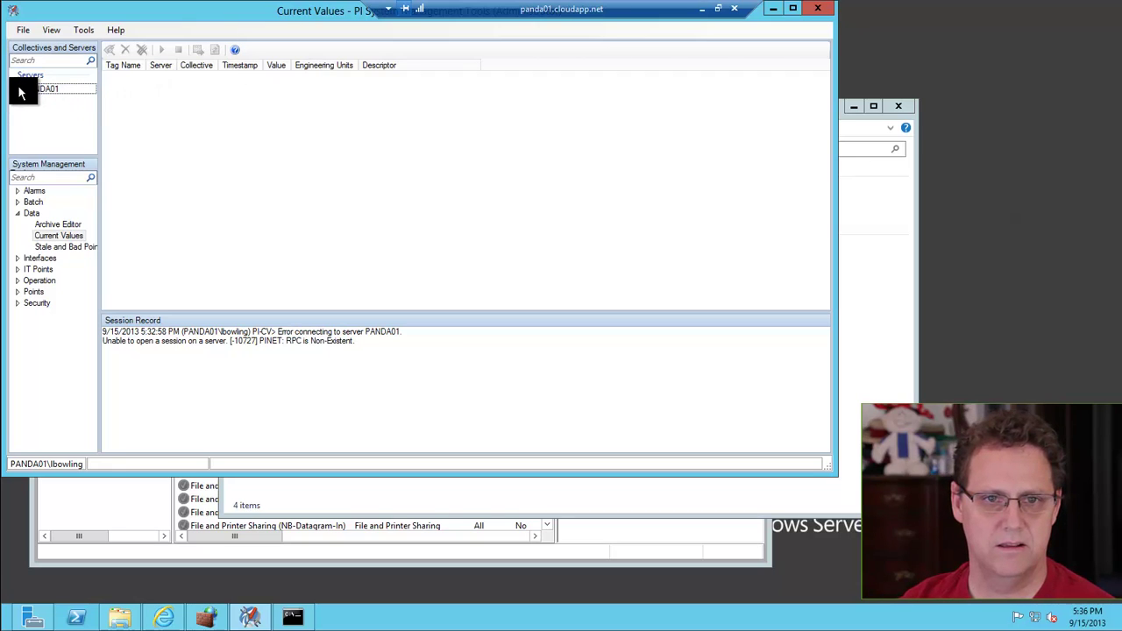
pyautogui.click(51, 235)
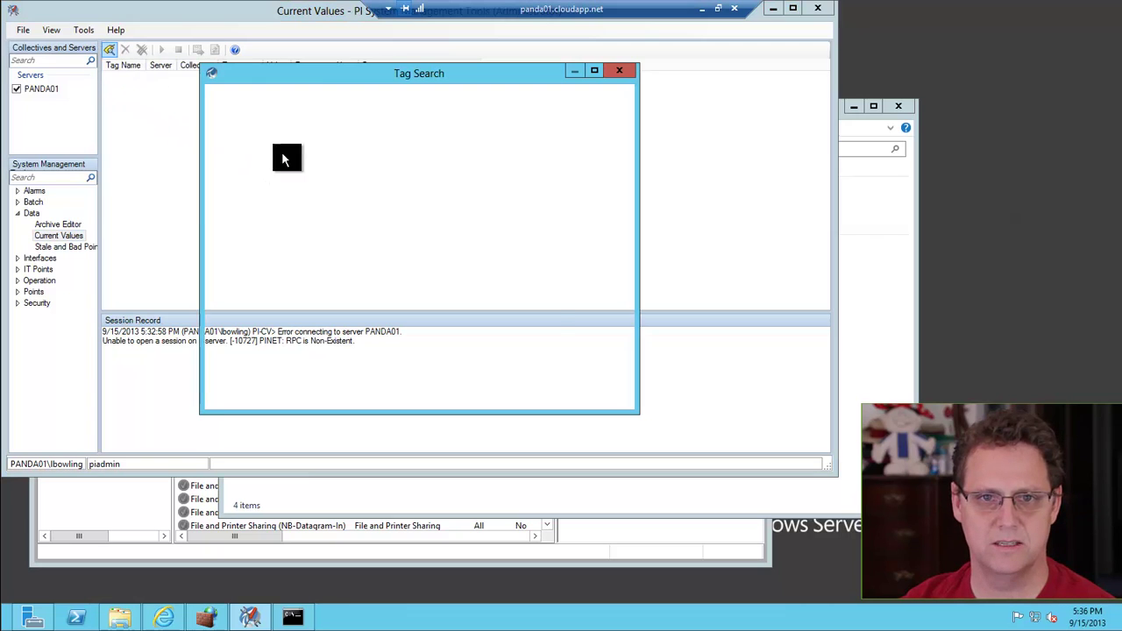
pyautogui.click(603, 159)
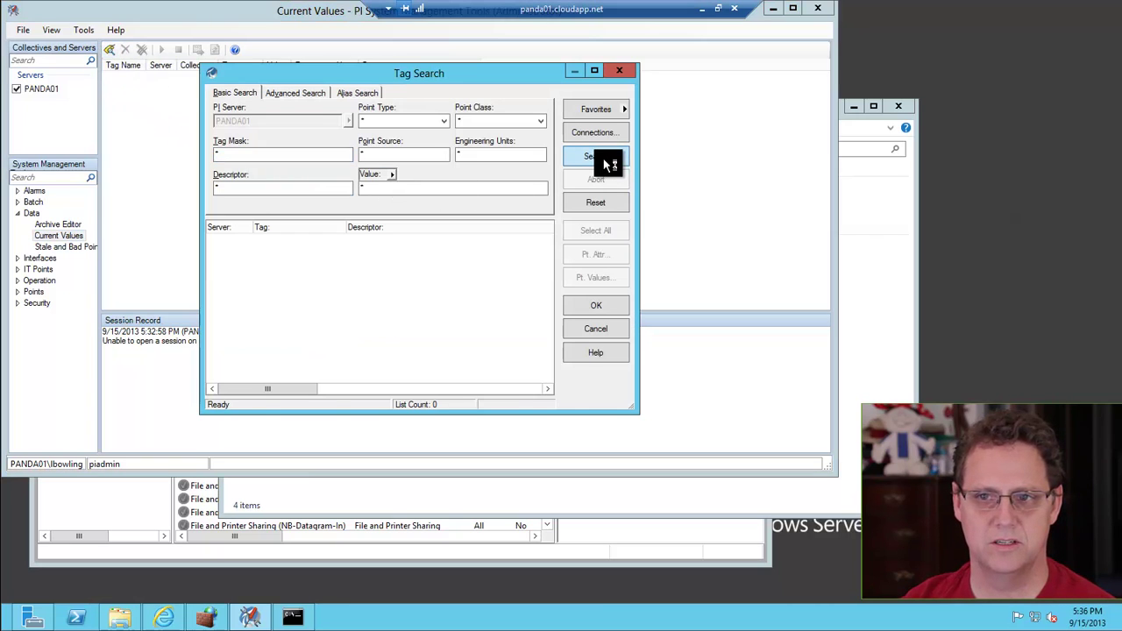
pyautogui.click(618, 305)
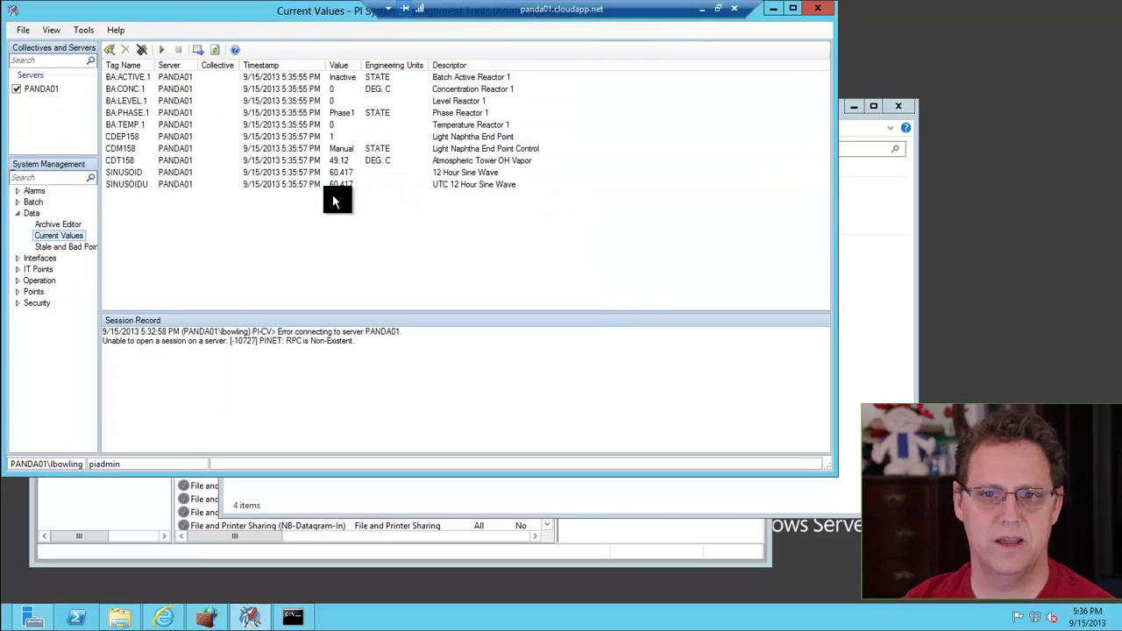
# Lower PANDA01's security level to 2 so piadmin can log in explicitly, and save it
pyautogui.click(38, 304)
pyautogui.click(17, 303)
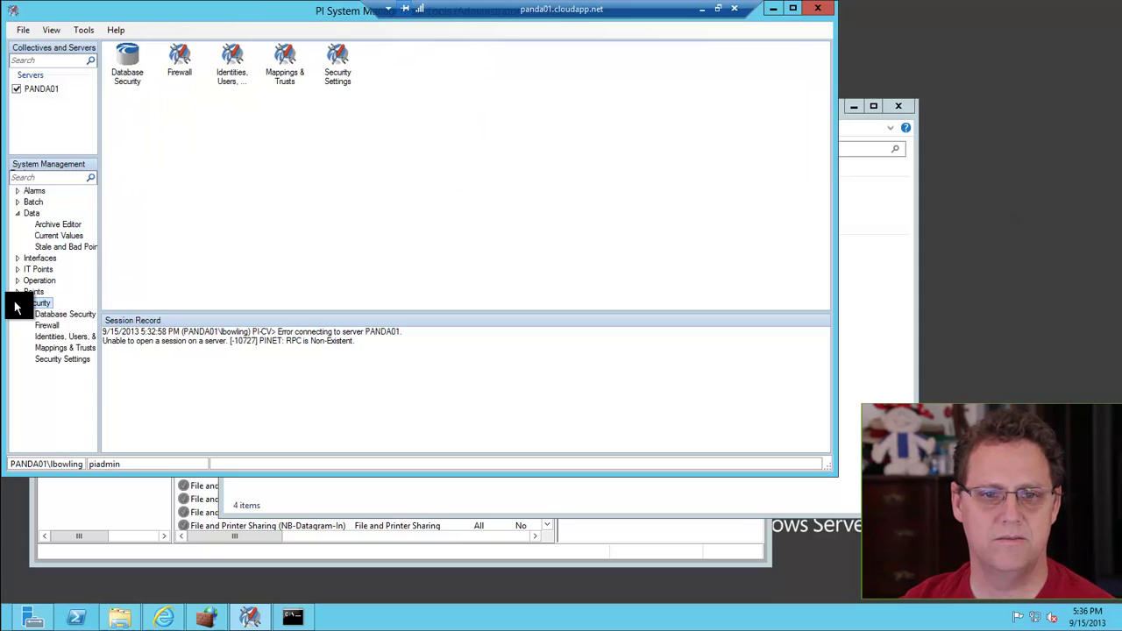
pyautogui.click(49, 358)
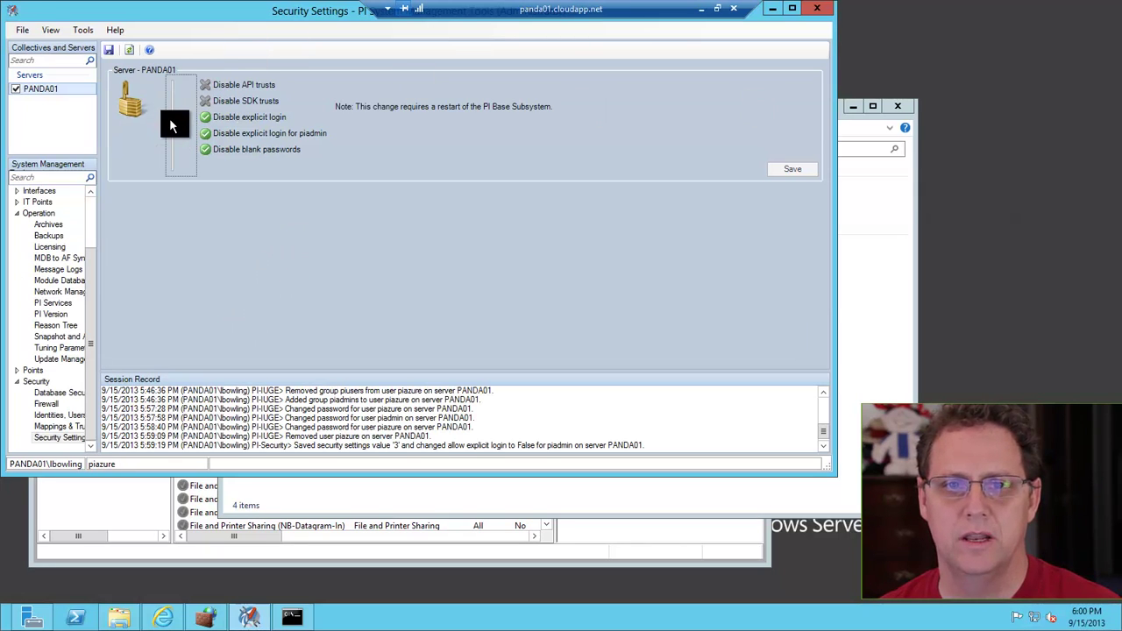
pyautogui.moveTo(173, 129); pyautogui.dragTo(176, 152)
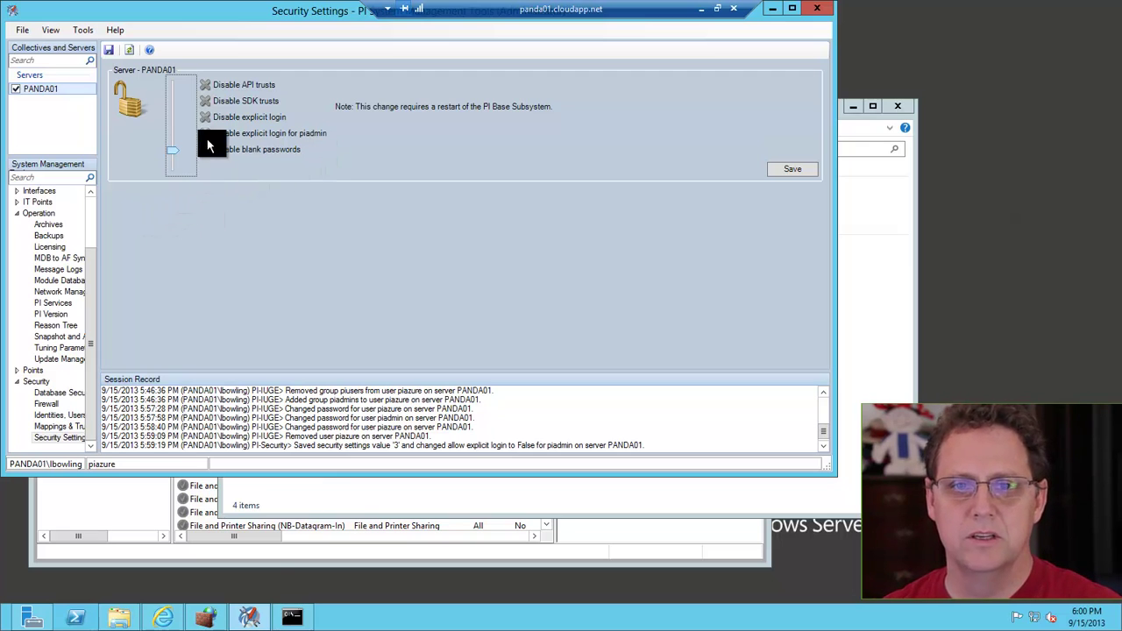
pyautogui.click(763, 172)
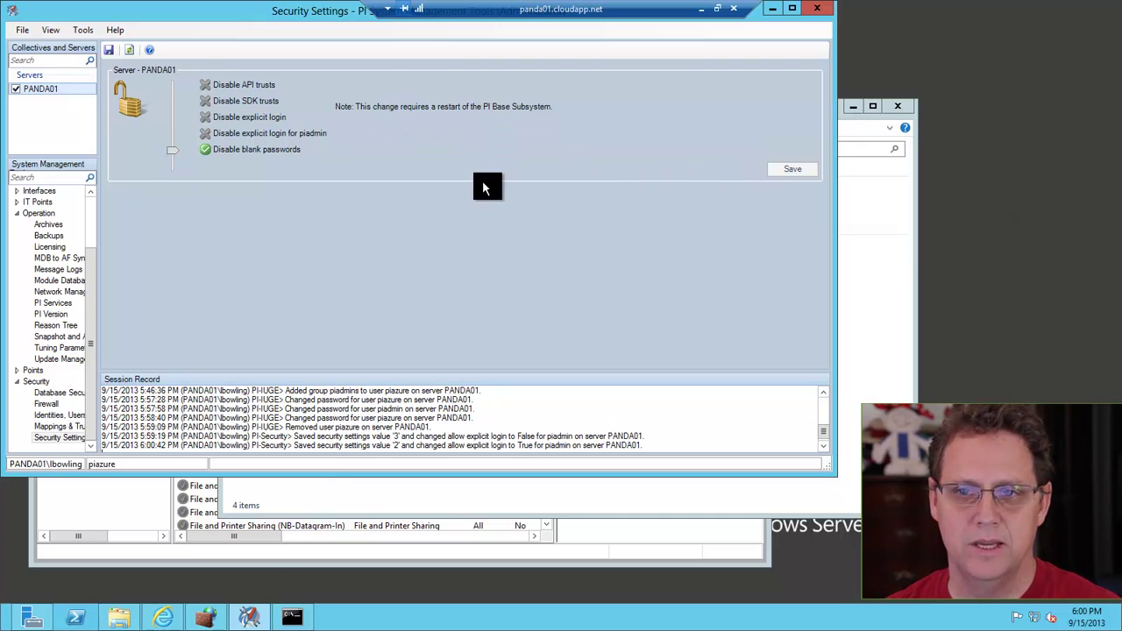
pyautogui.click(292, 617)
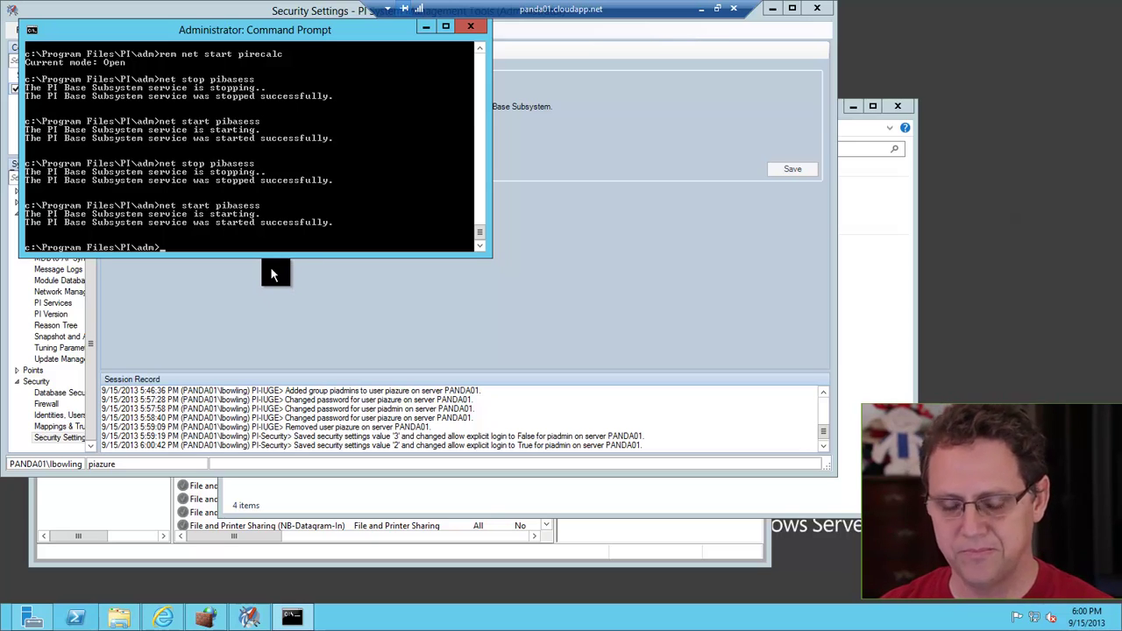
# Restart the PI Base Subsystem with 'net stop pibasess' and 'net start pibasess'
pyautogui.write('net')
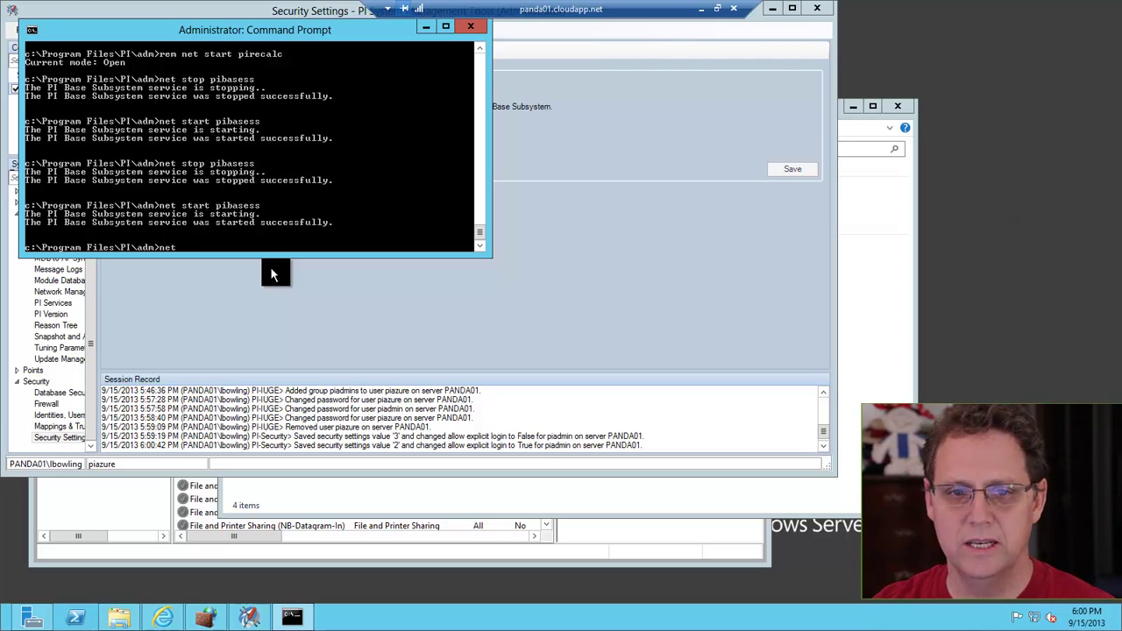
pyautogui.write(' stop ')
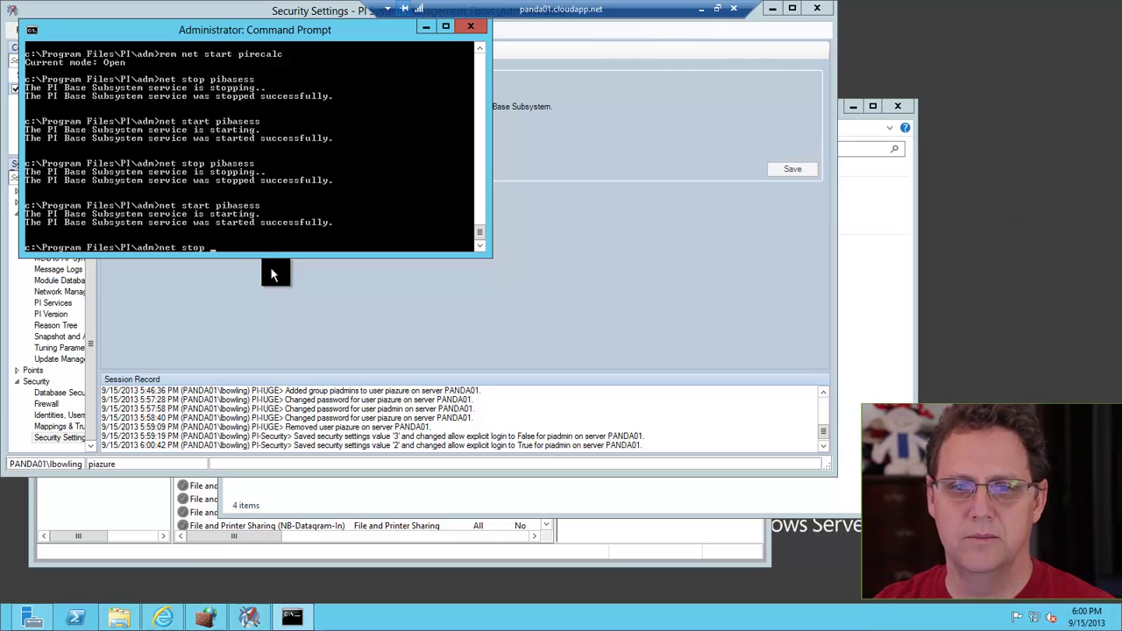
pyautogui.write('pibase')
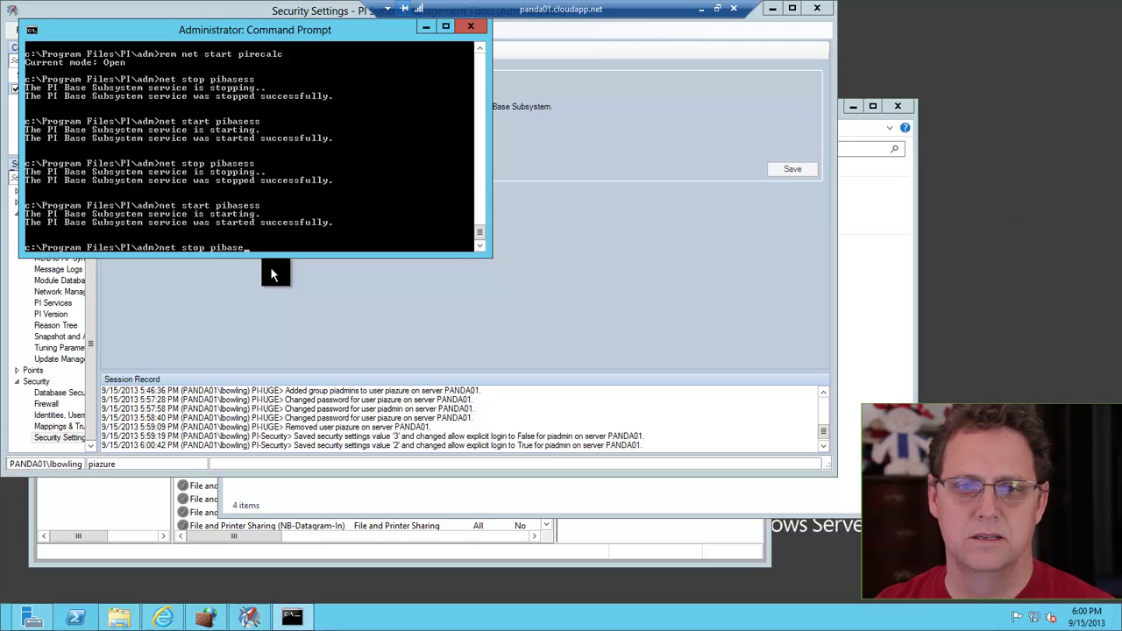
pyautogui.write('stop')
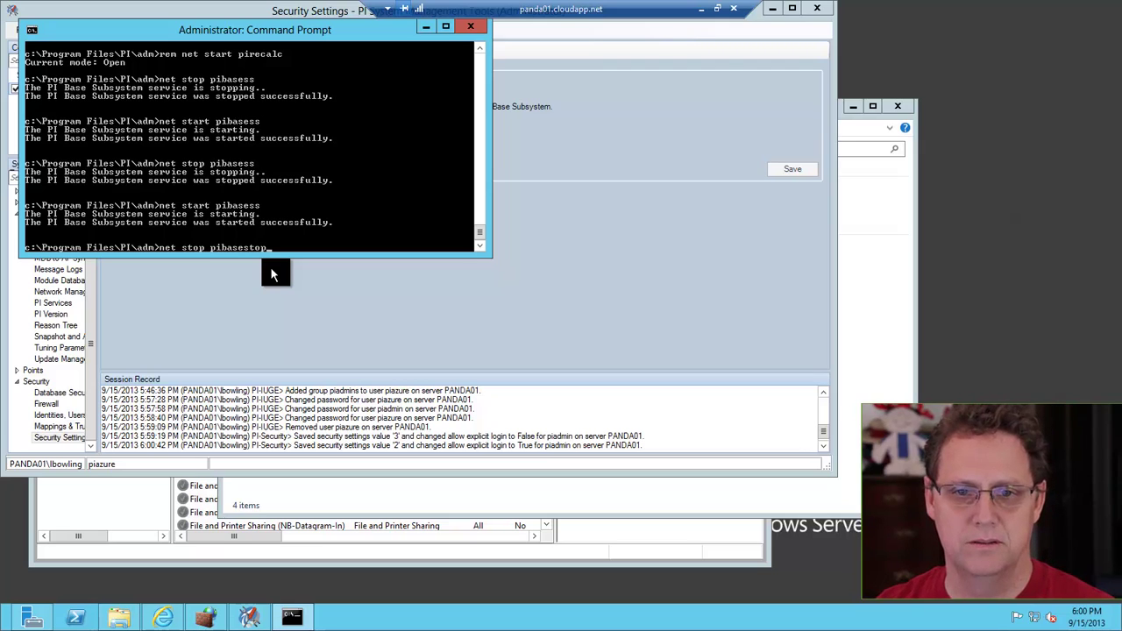
pyautogui.press('BackSpace')
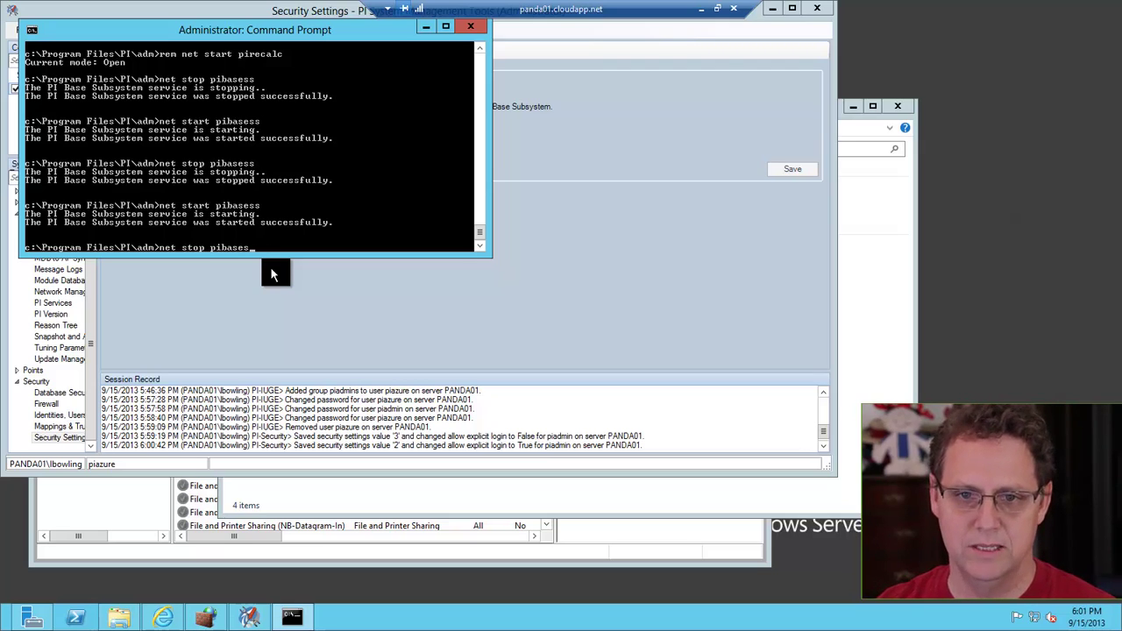
pyautogui.write('s')
pyautogui.press('Return')
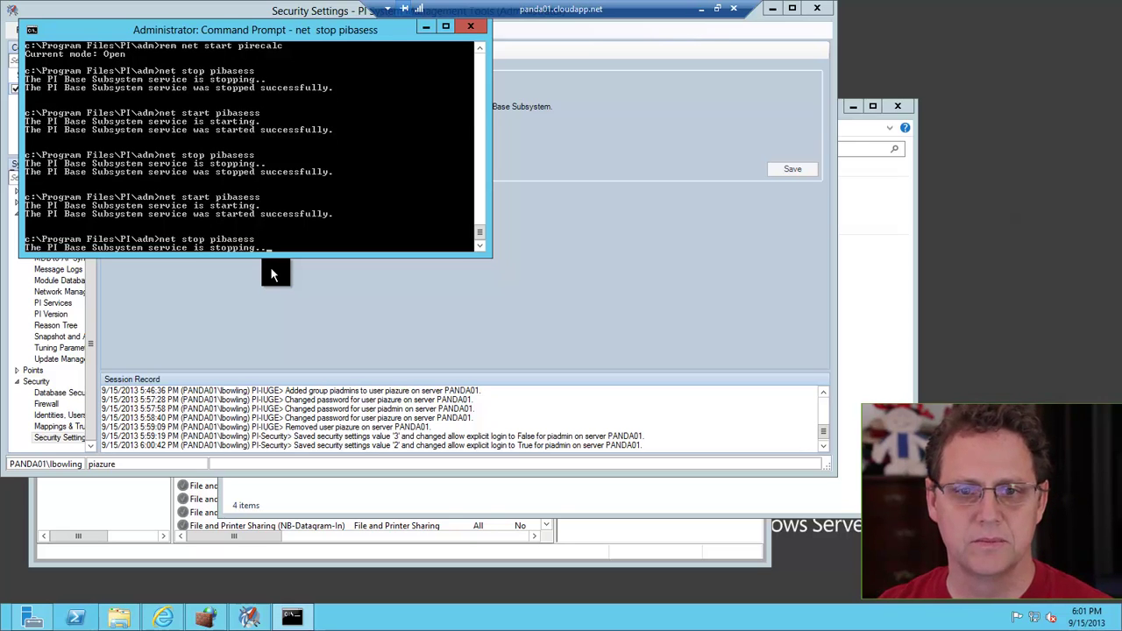
pyautogui.write('net')
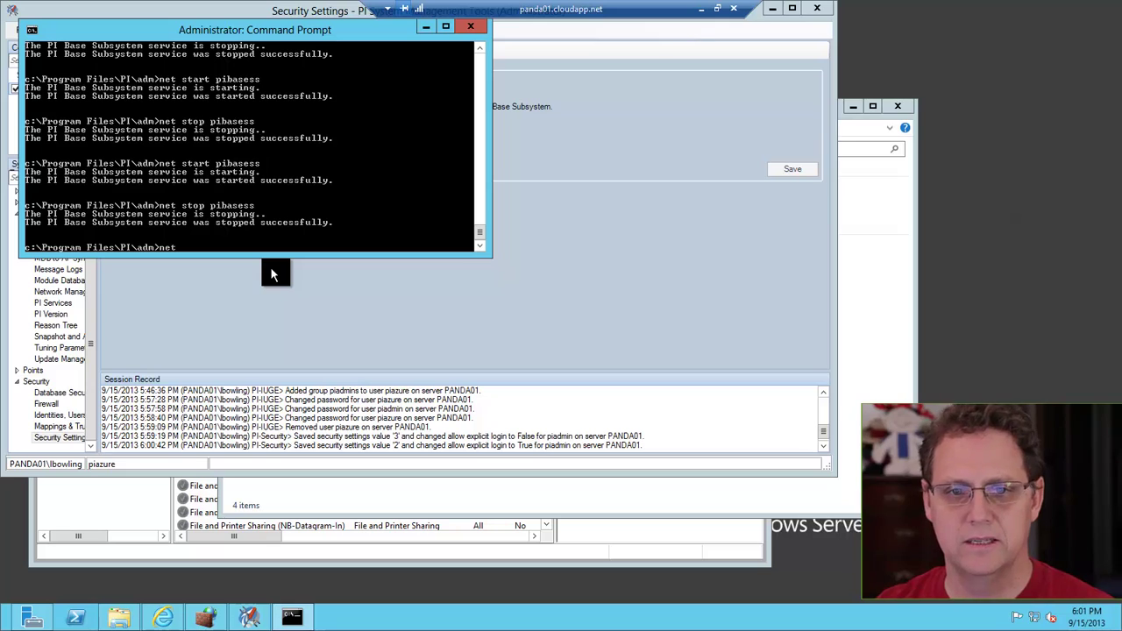
pyautogui.write(' start pi')
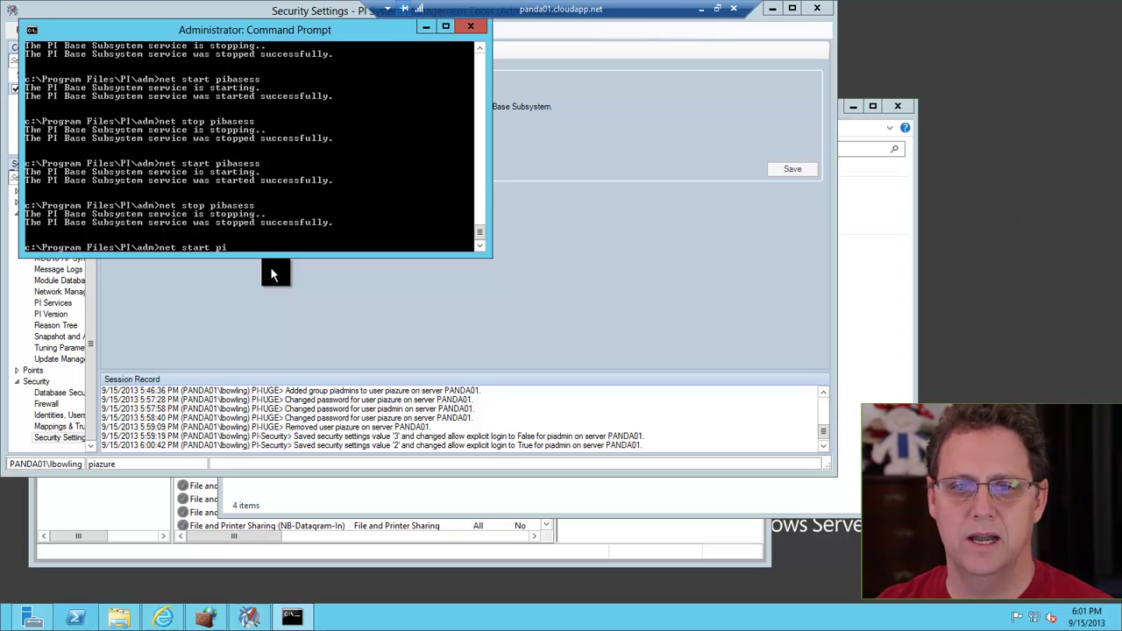
pyautogui.write('basess')
pyautogui.press('Return')
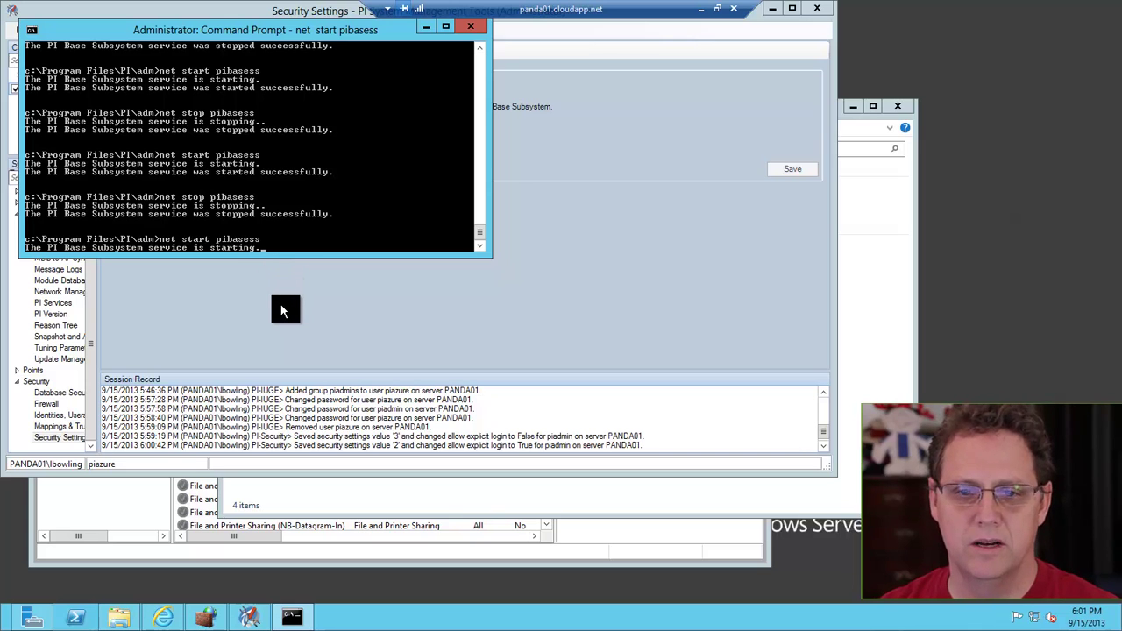
pyautogui.click(280, 304)
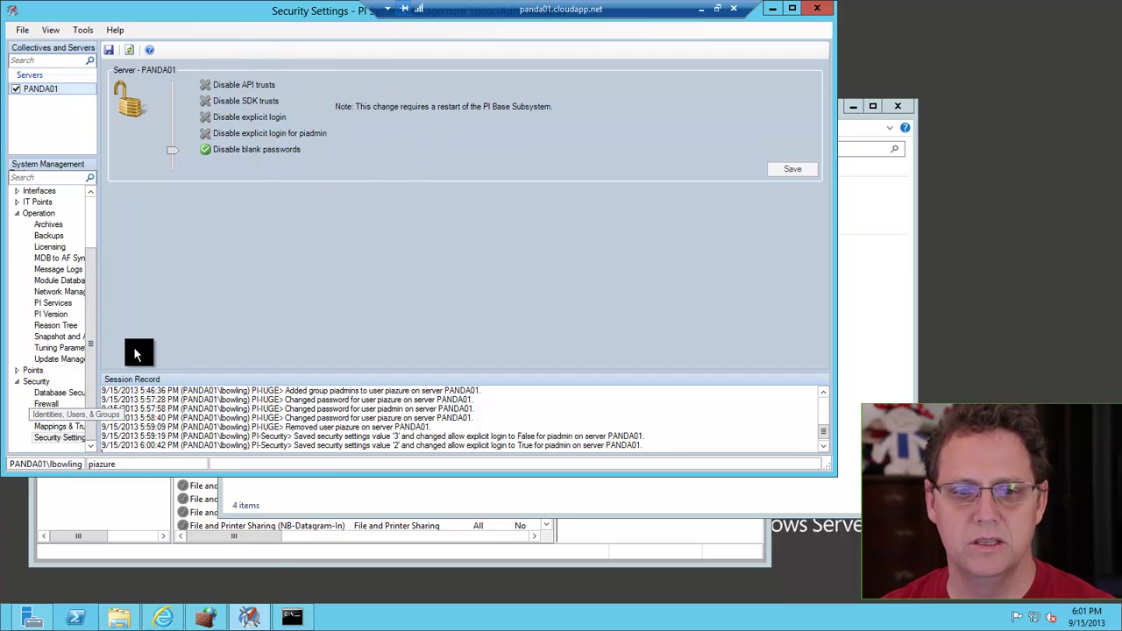
# Create the PI user piazure with a password under Identities, Users & Groups on PANDA01
pyautogui.click(60, 416)
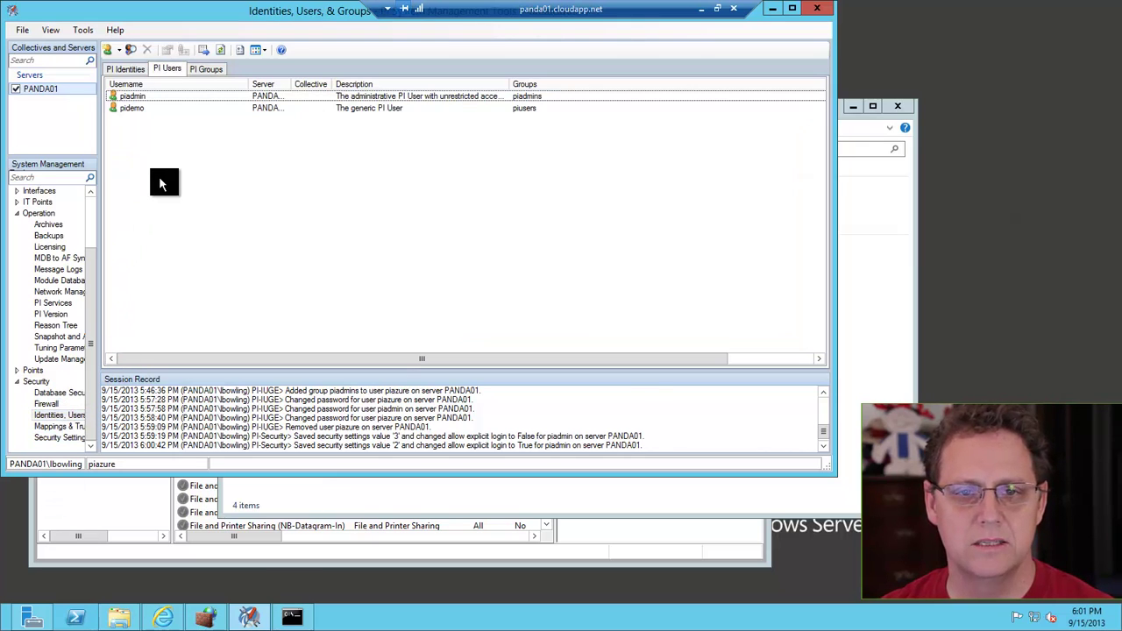
pyautogui.rightClick(152, 142)
pyautogui.click(197, 153)
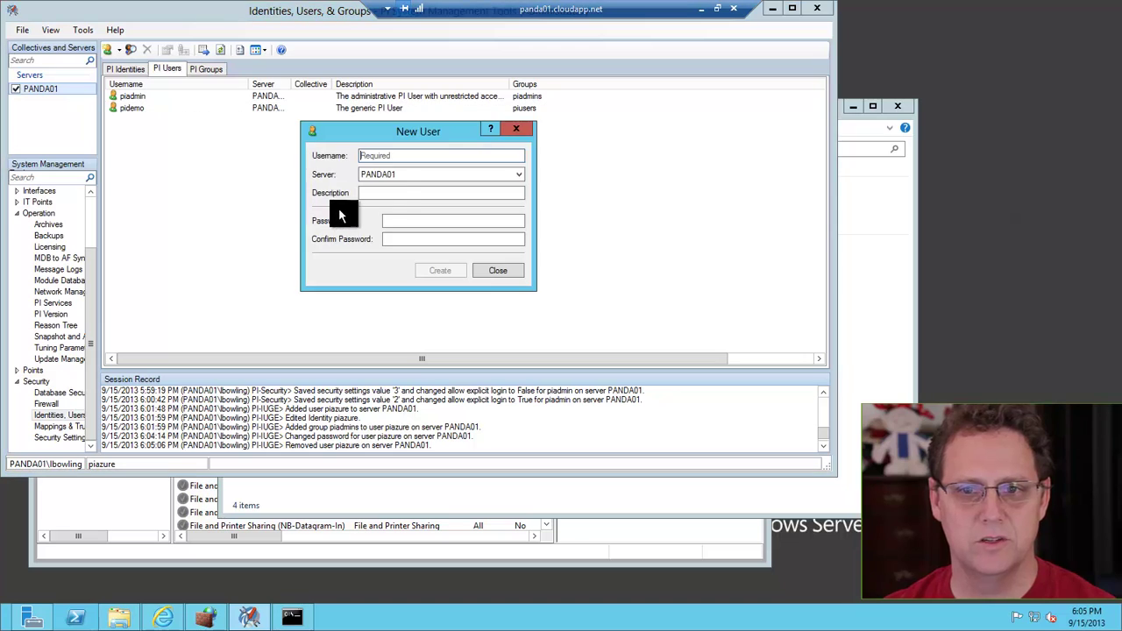
pyautogui.write('pi')
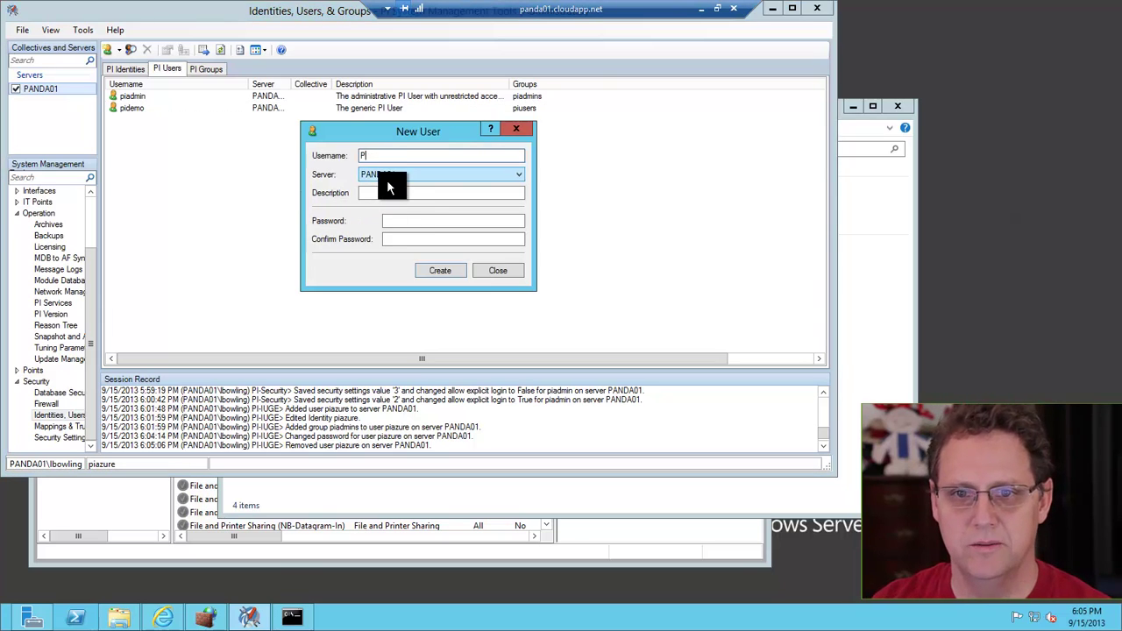
pyautogui.write('azure')
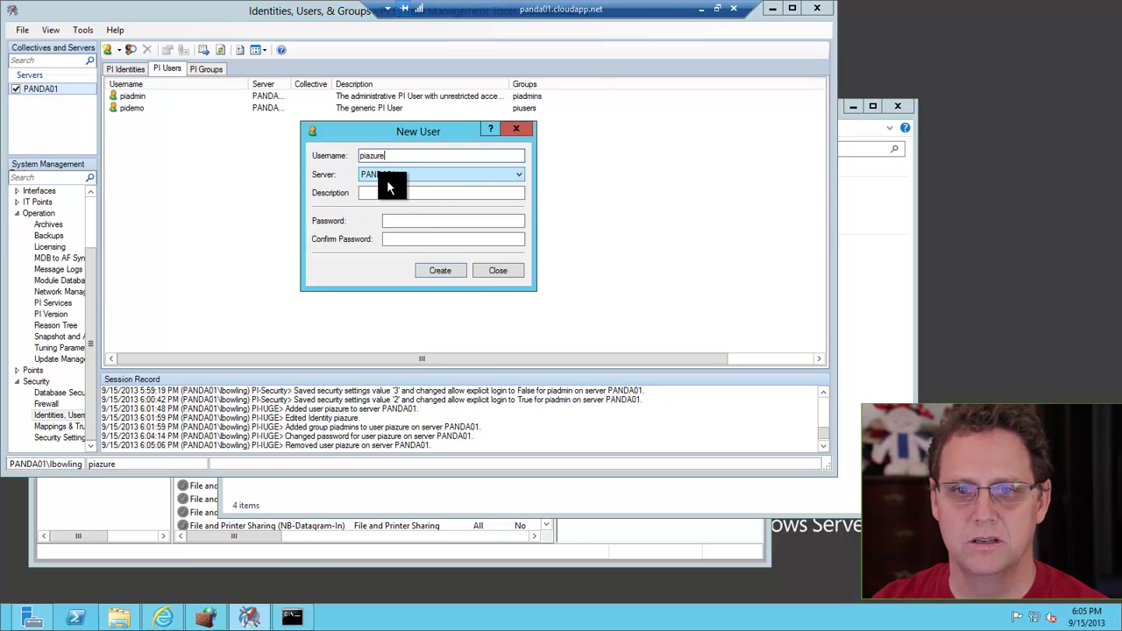
pyautogui.press('Tab')
pyautogui.press('Tab')
pyautogui.press('Tab')
pyautogui.write('•••••')
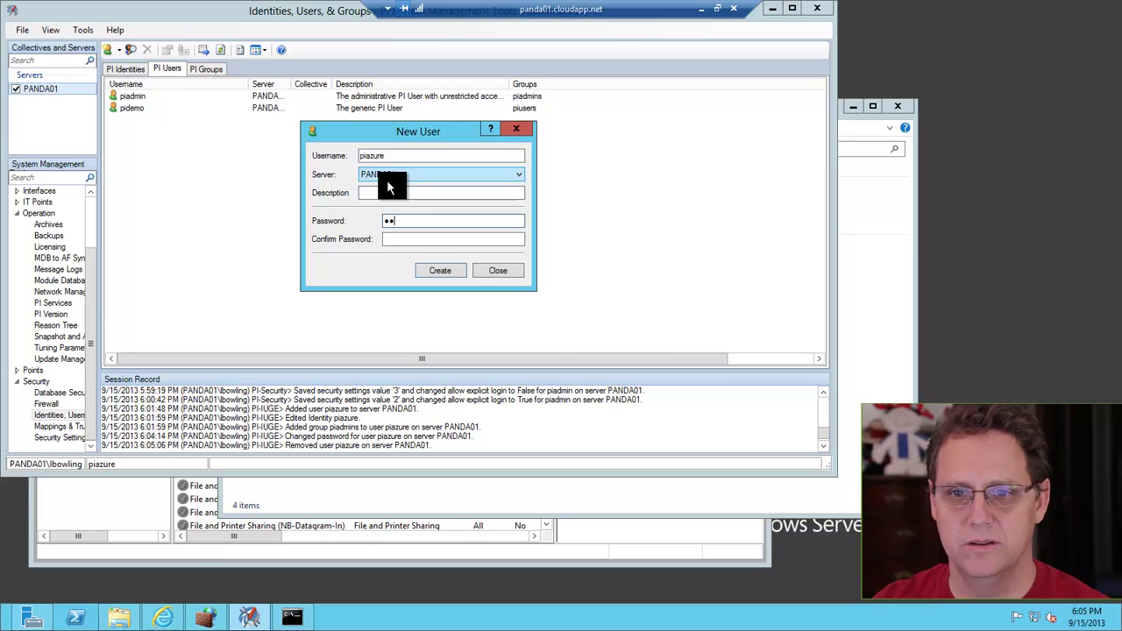
pyautogui.press('Tab')
pyautogui.write('•••')
pyautogui.press('BackSpace')
pyautogui.press('BackSpace')
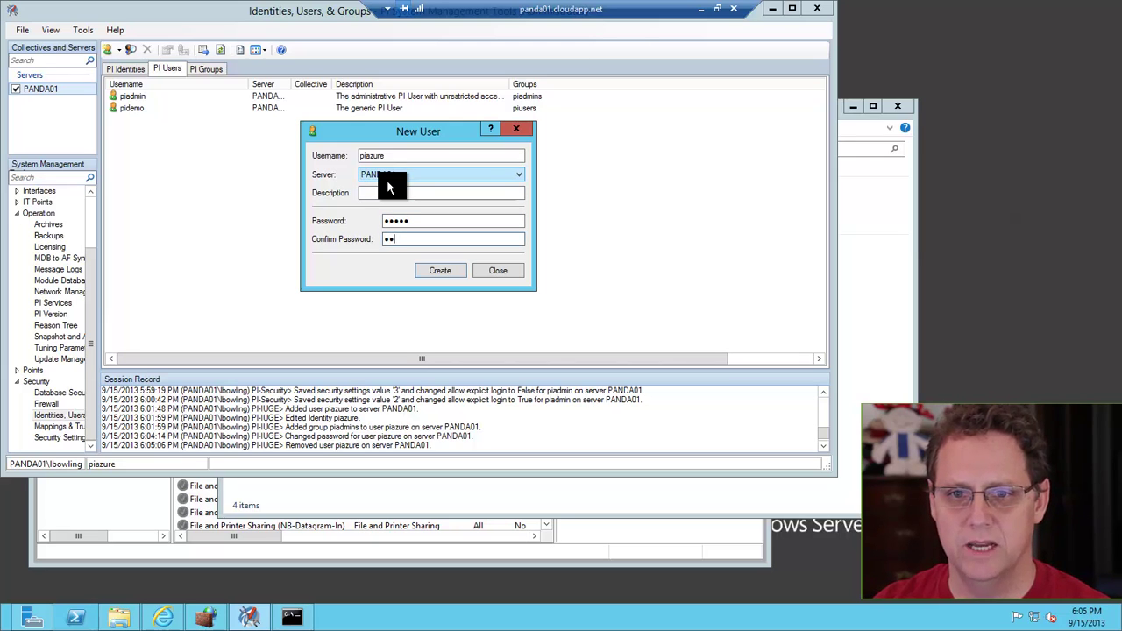
pyautogui.write('••••')
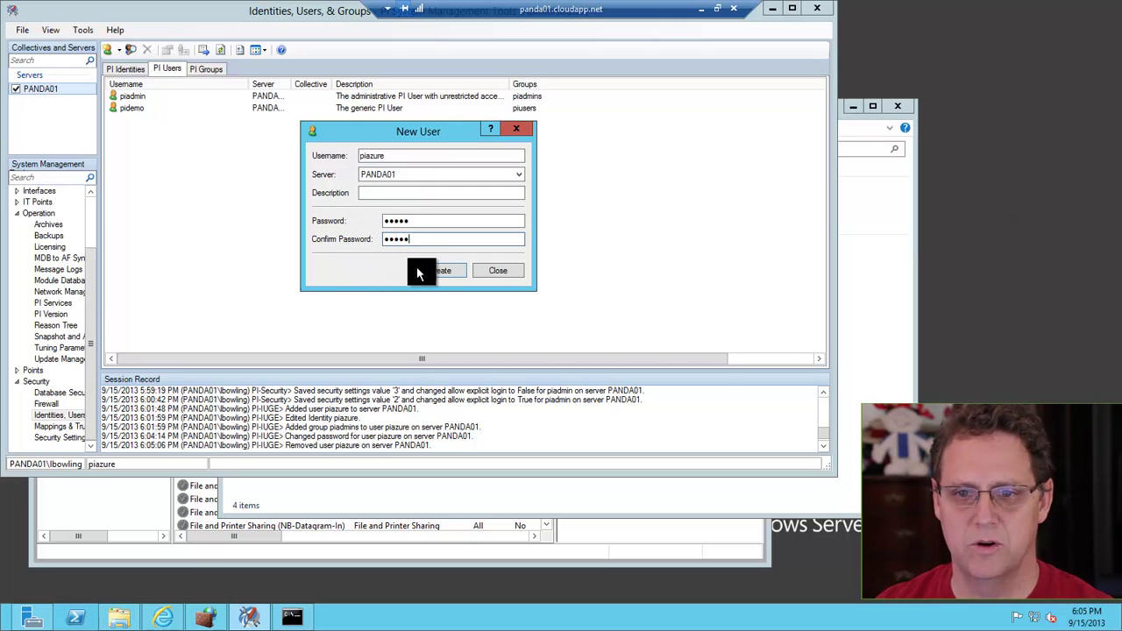
pyautogui.click(417, 272)
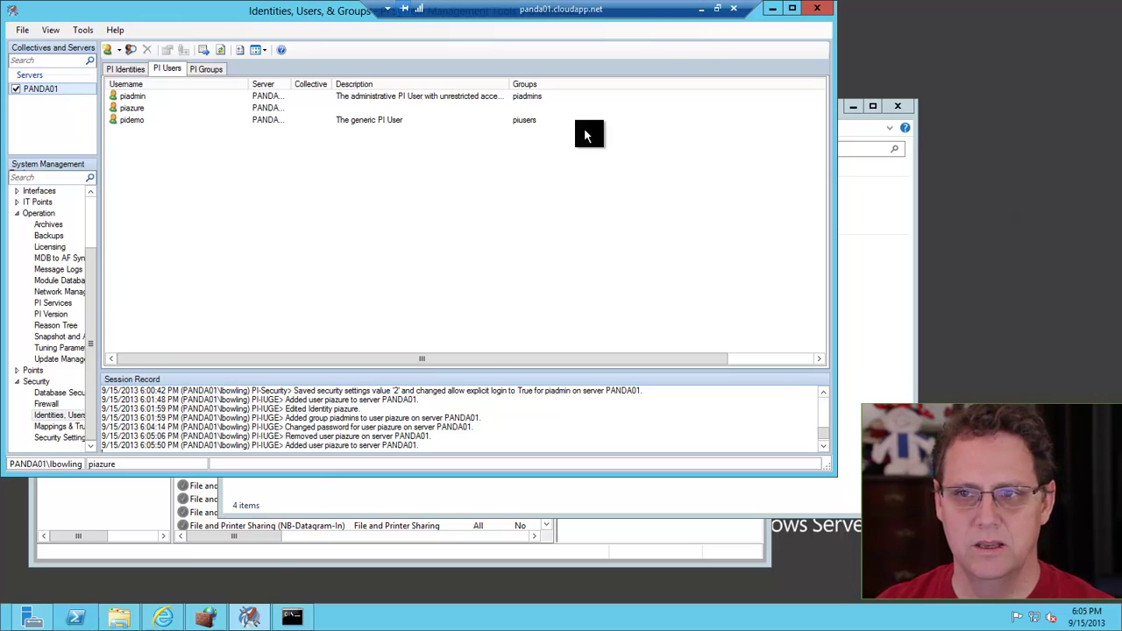
pyautogui.click(701, 13)
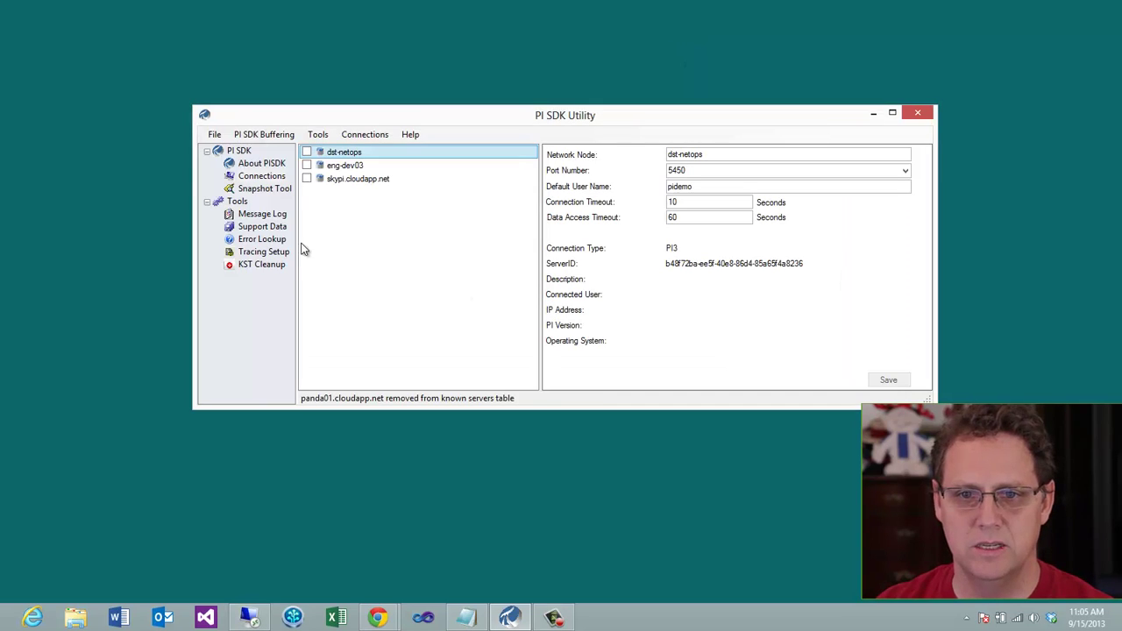
# Add panda01.cloudapp.net to the PI SDK known servers with connection confirmation unchecked
pyautogui.rightClick(365, 207)
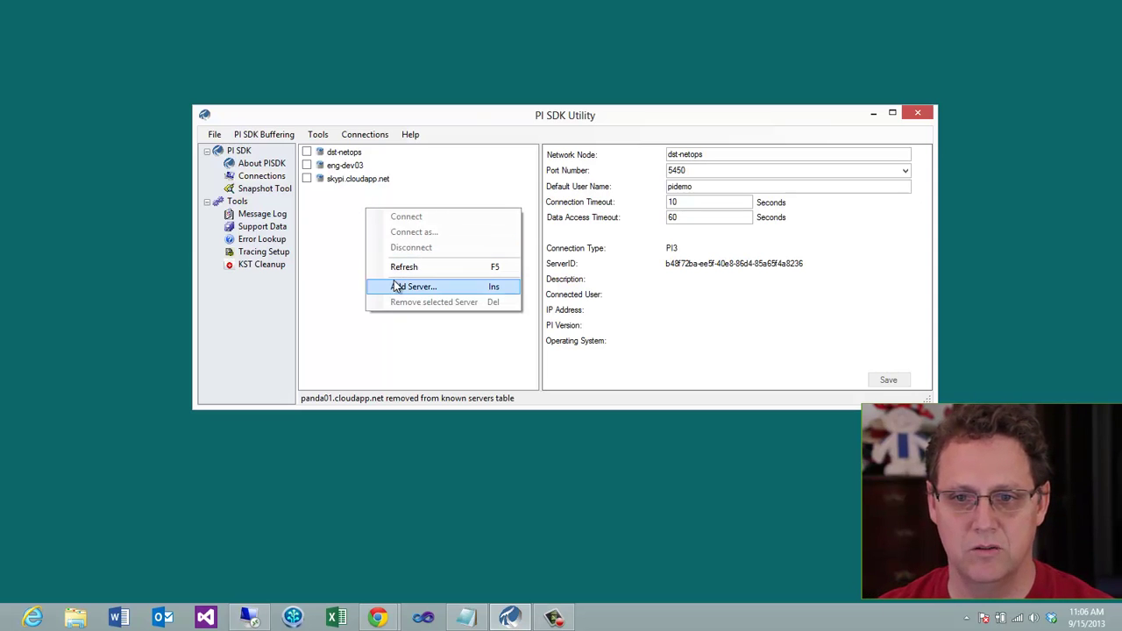
pyautogui.click(395, 288)
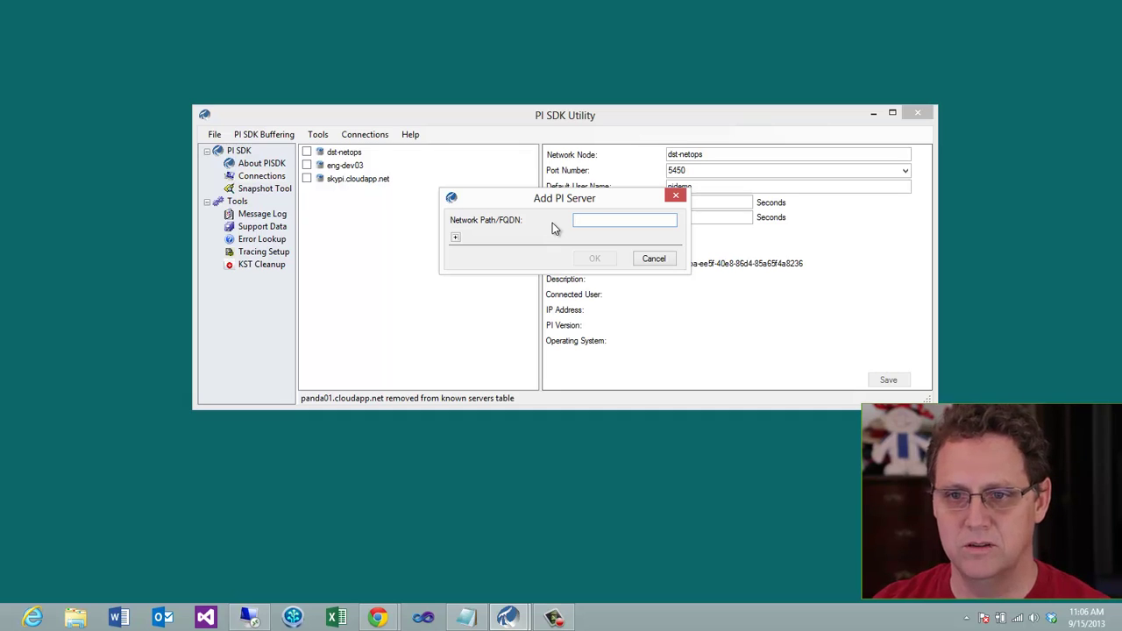
pyautogui.write('pi')
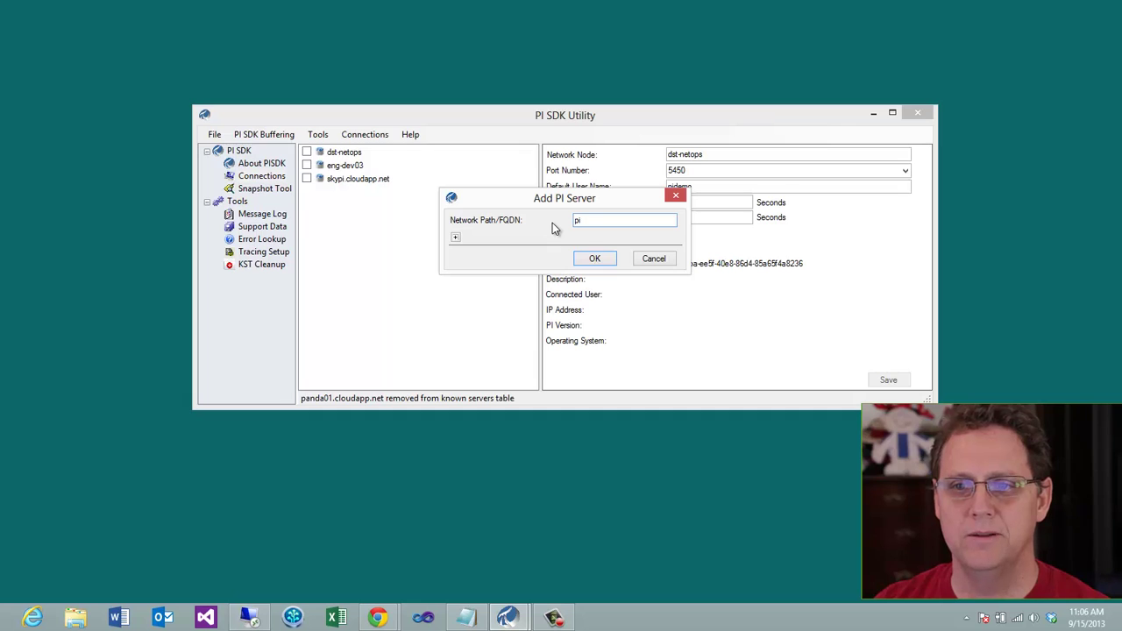
pyautogui.write('azure.')
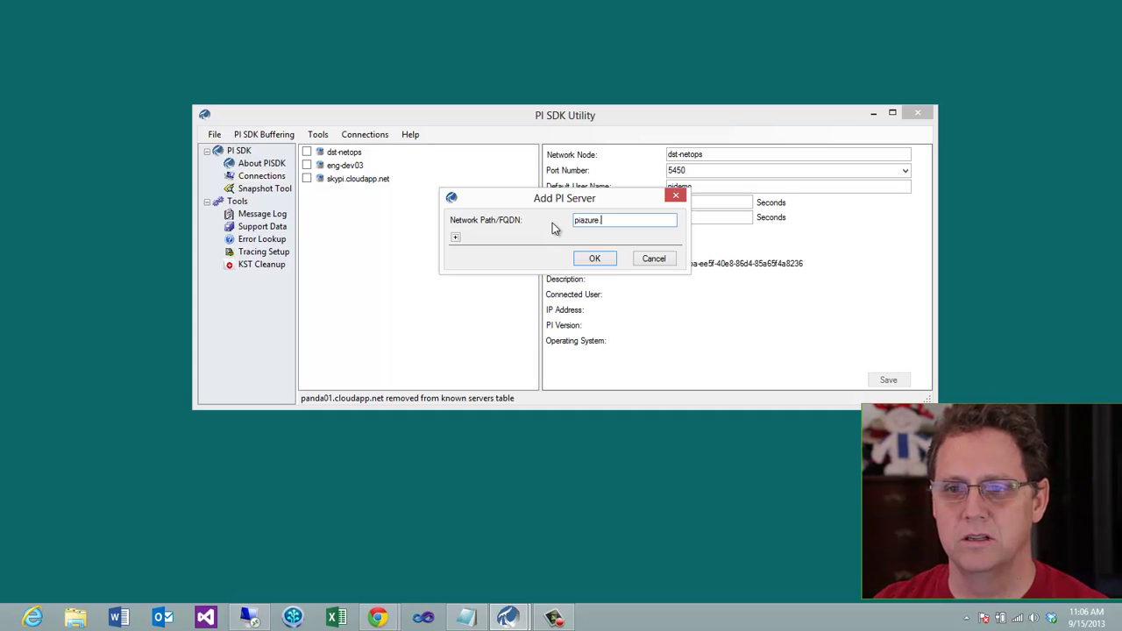
pyautogui.press('BackSpace')
pyautogui.press('BackSpace')
pyautogui.press('BackSpace')
pyautogui.press('BackSpace')
pyautogui.press('BackSpace')
pyautogui.press('BackSpace')
pyautogui.press('BackSpace')
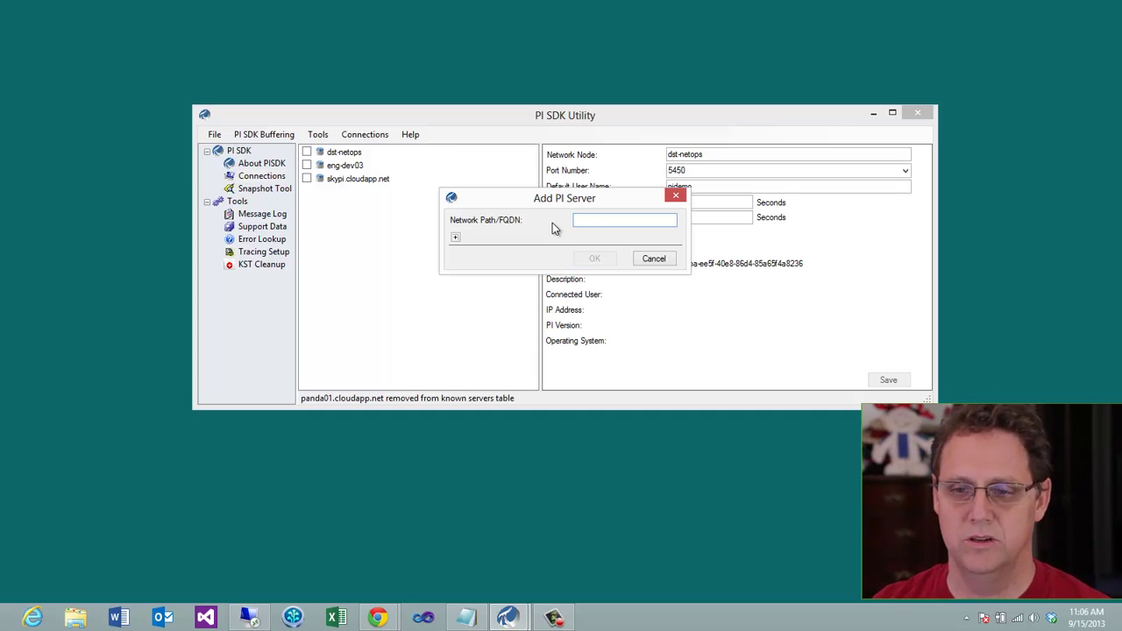
pyautogui.write('panda')
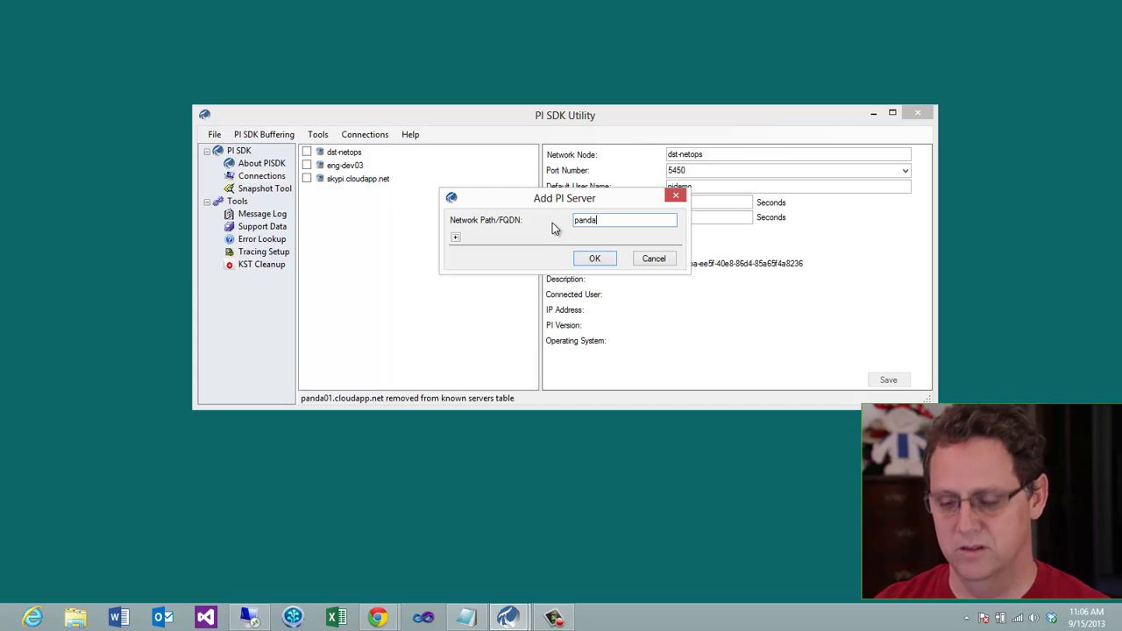
pyautogui.write('01.cloud')
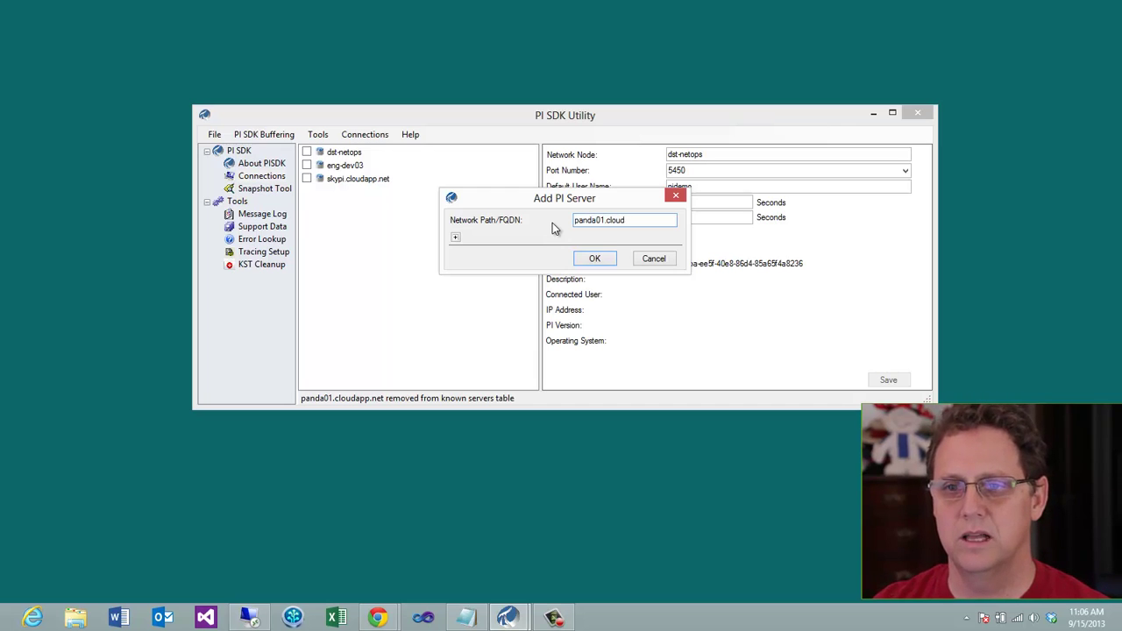
pyautogui.write('app.net')
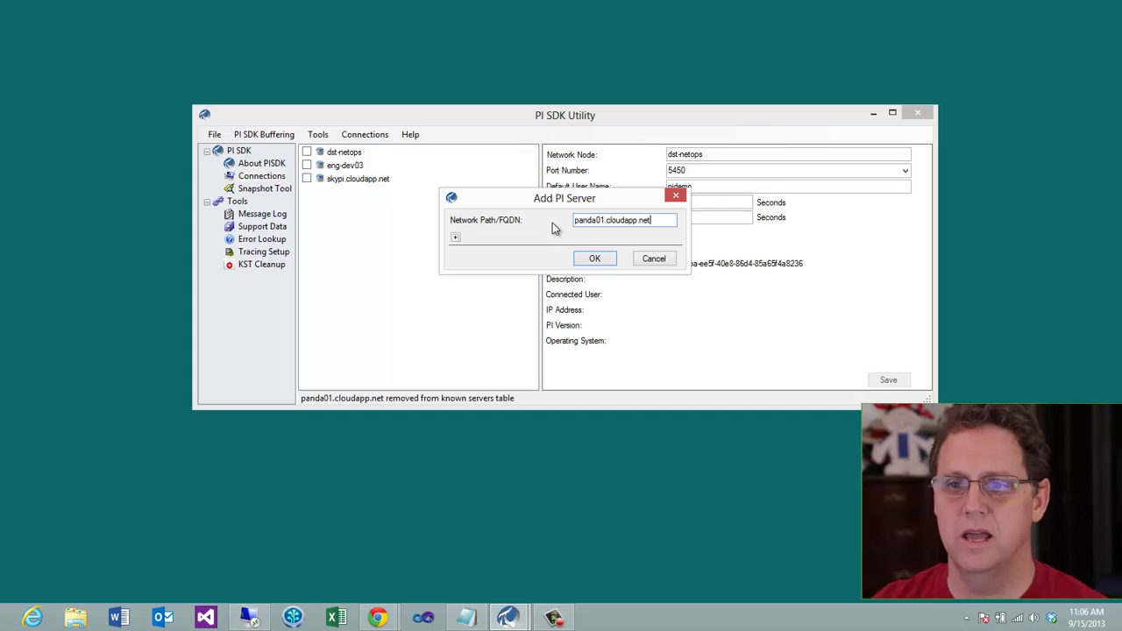
pyautogui.click(455, 237)
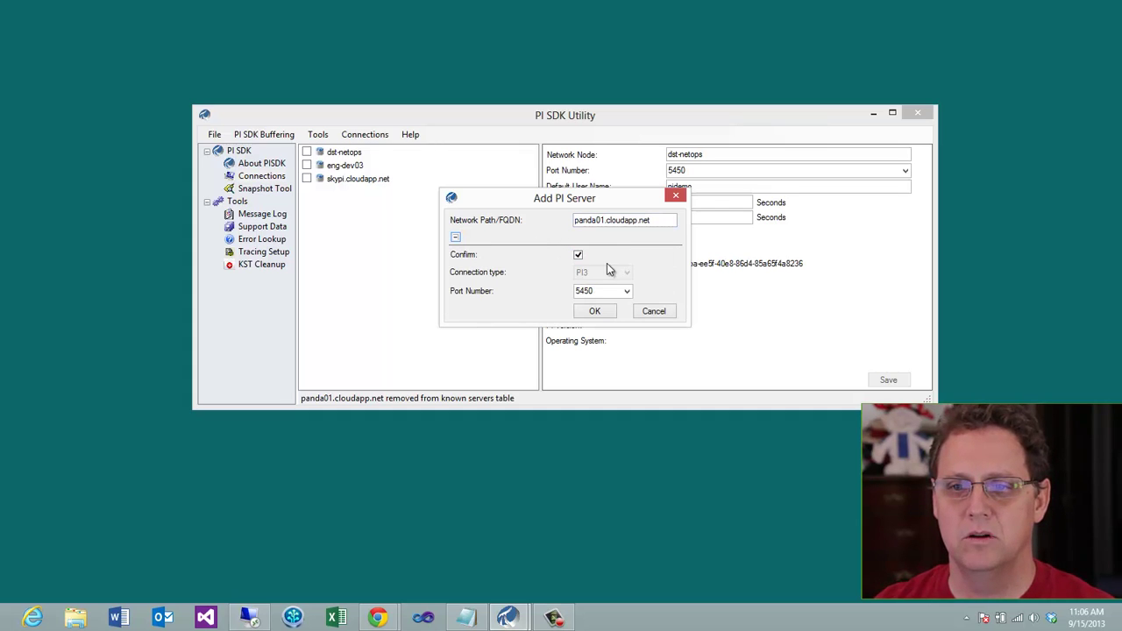
pyautogui.click(578, 254)
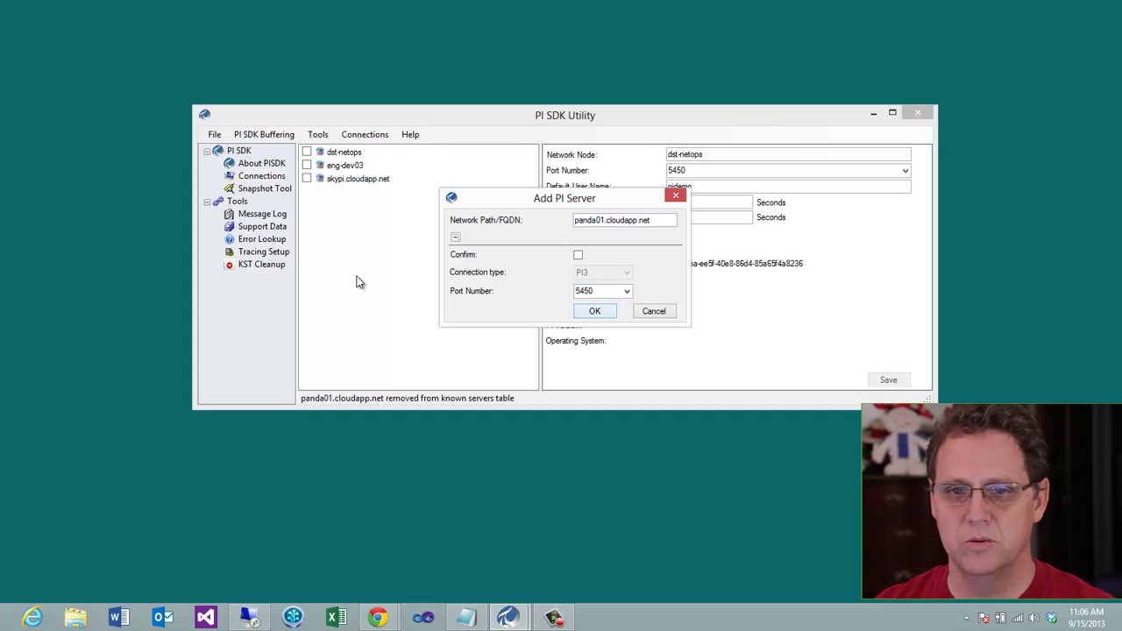
pyautogui.press('Return')
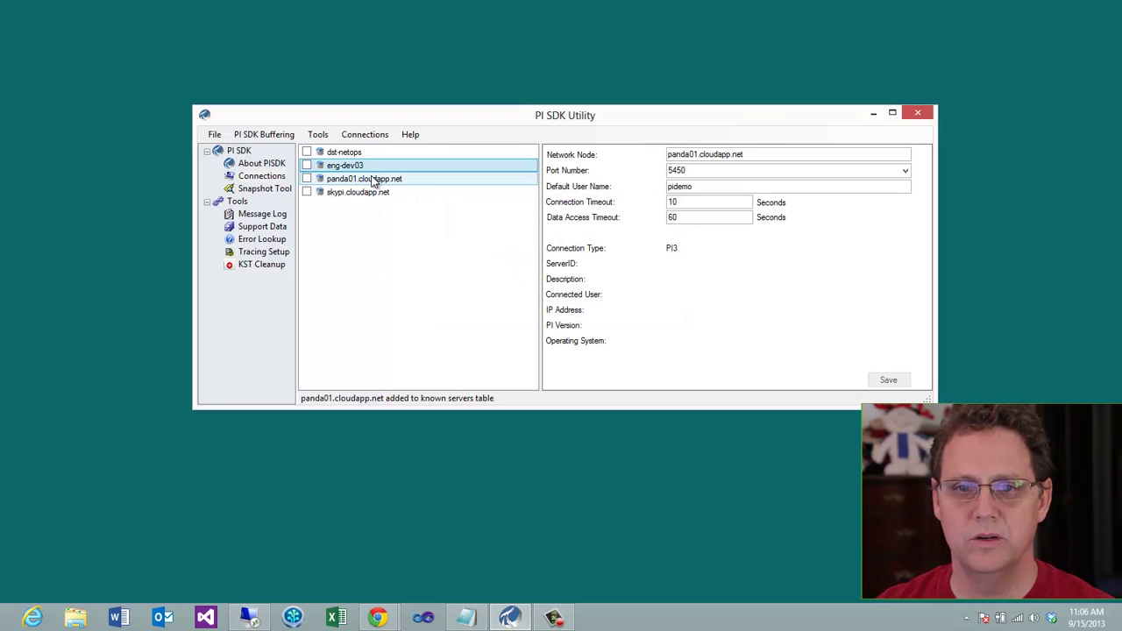
# Change panda01.cloudapp.net's default user from pidemo to piazure
pyautogui.click(372, 180)
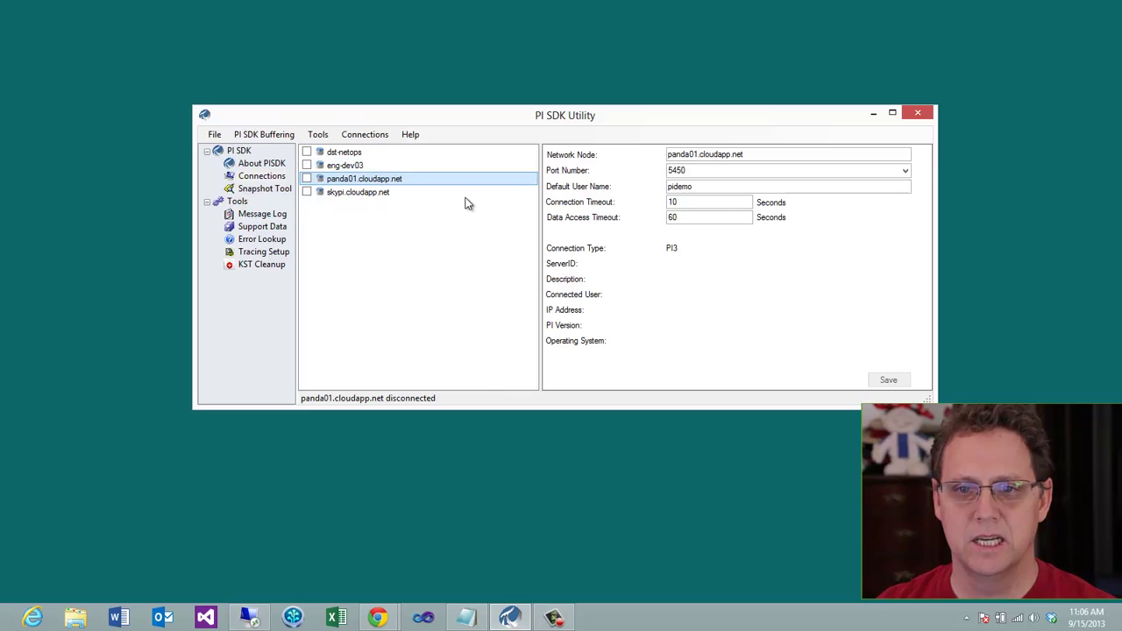
pyautogui.moveTo(698, 186); pyautogui.dragTo(666, 192)
pyautogui.write('pi')
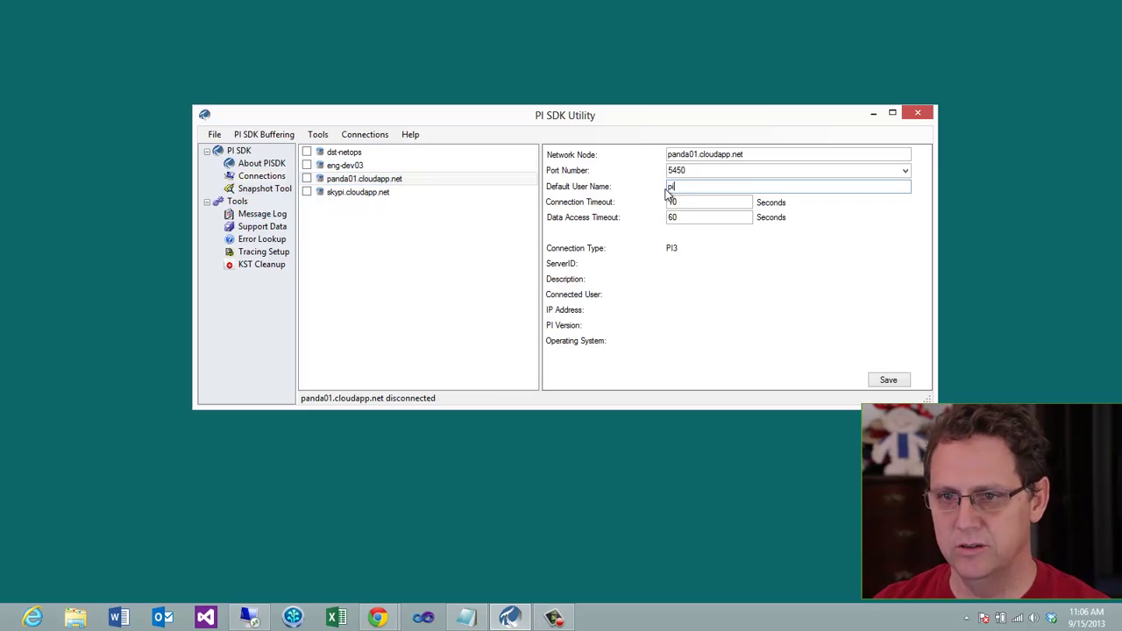
pyautogui.write('azure')
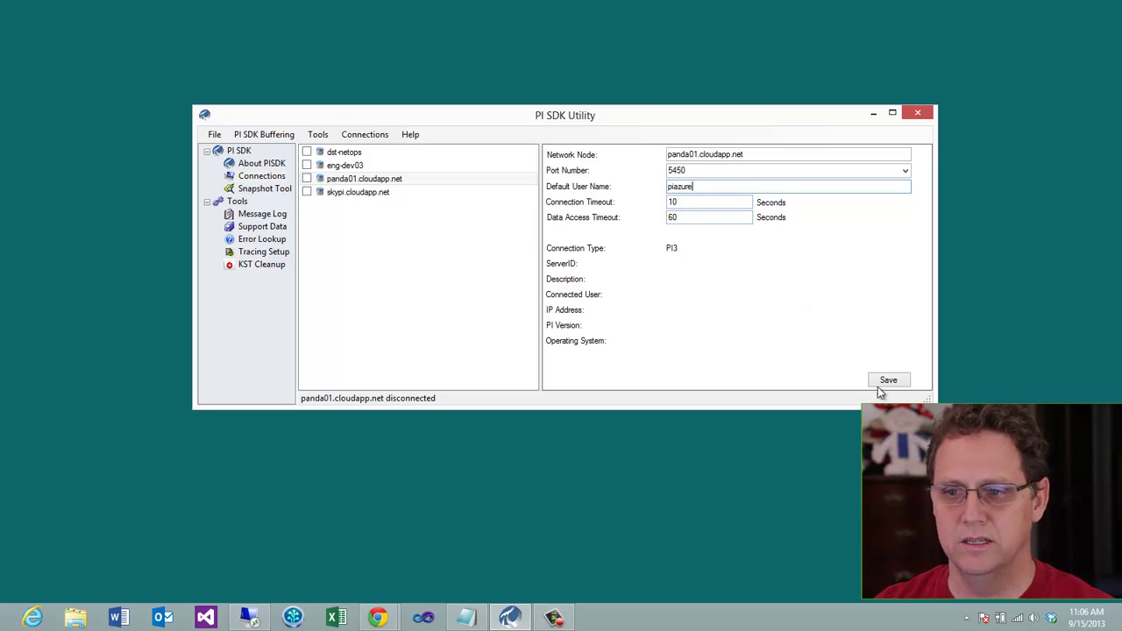
pyautogui.click(886, 381)
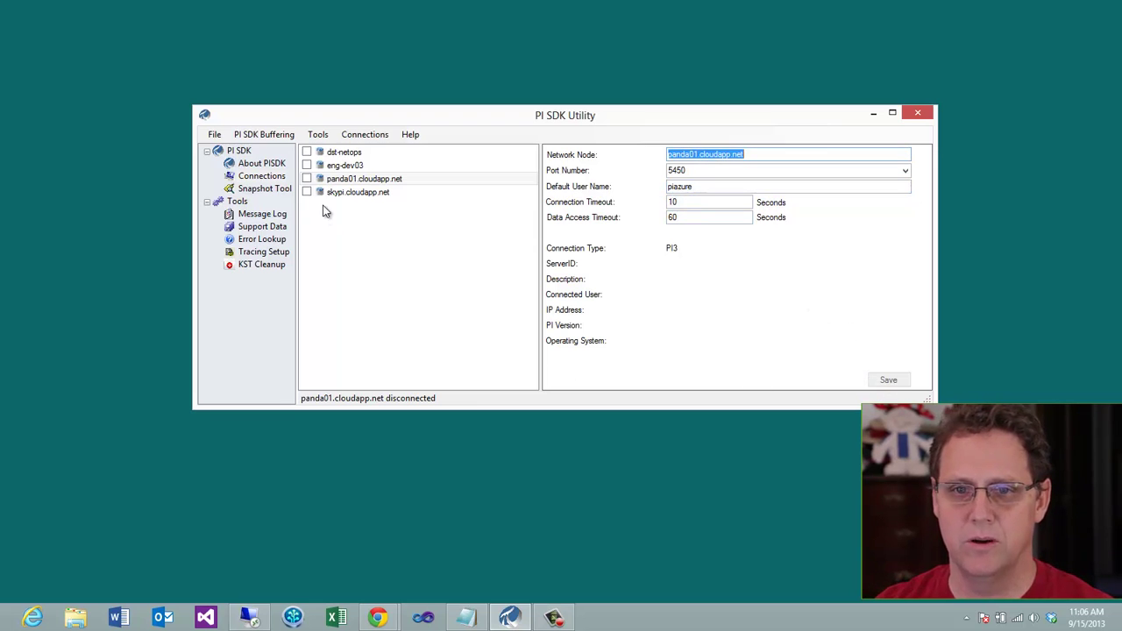
pyautogui.click(306, 179)
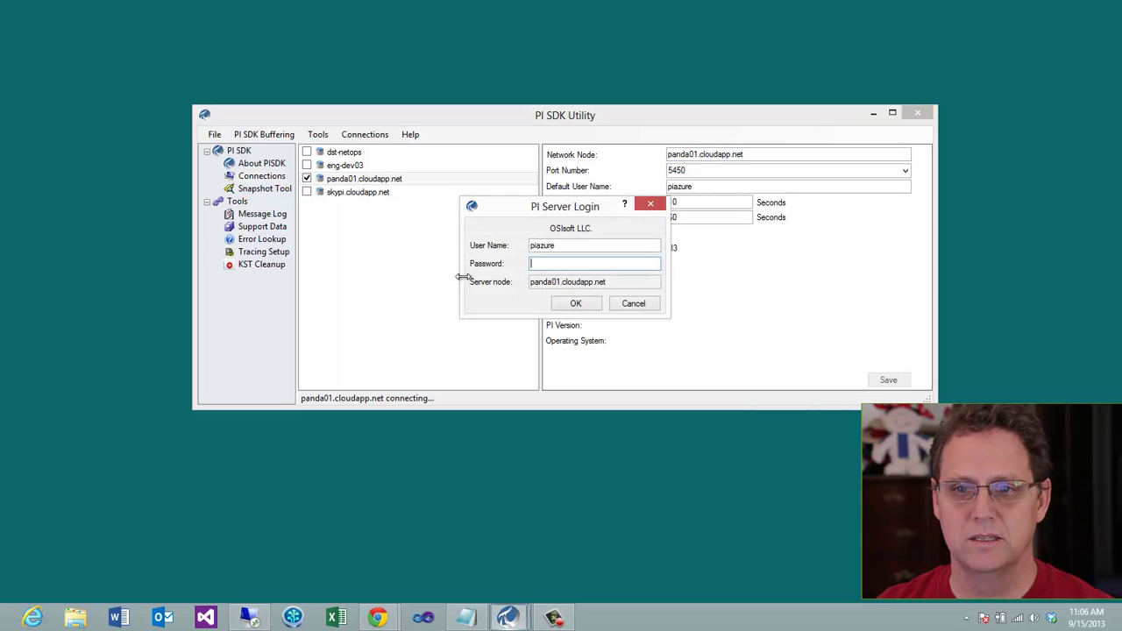
pyautogui.write('•••••')
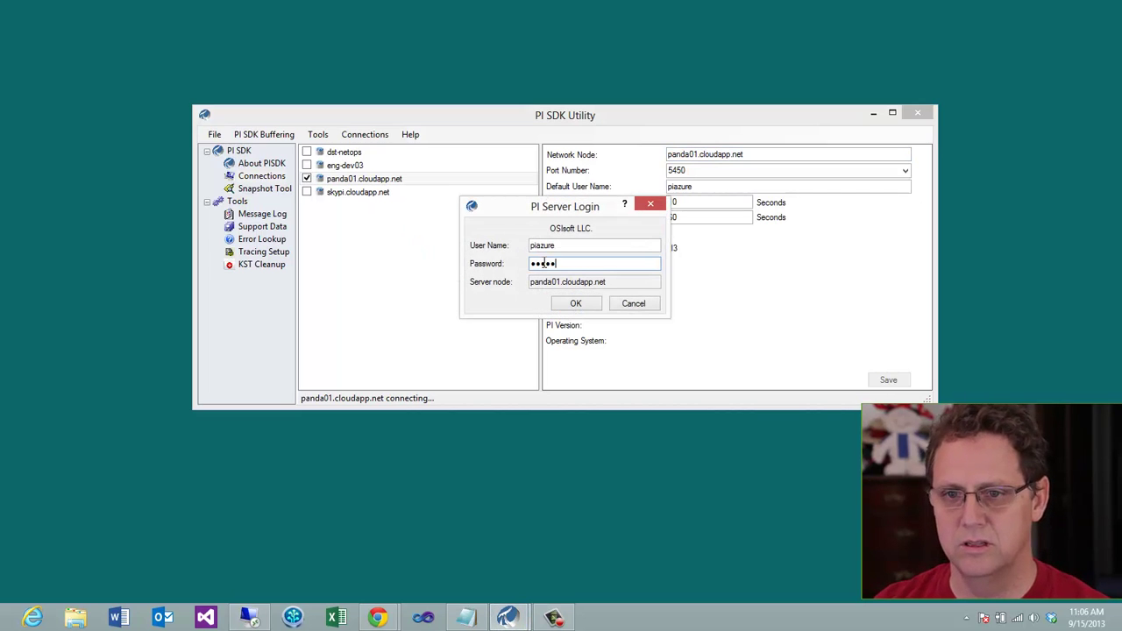
pyautogui.press('Return')
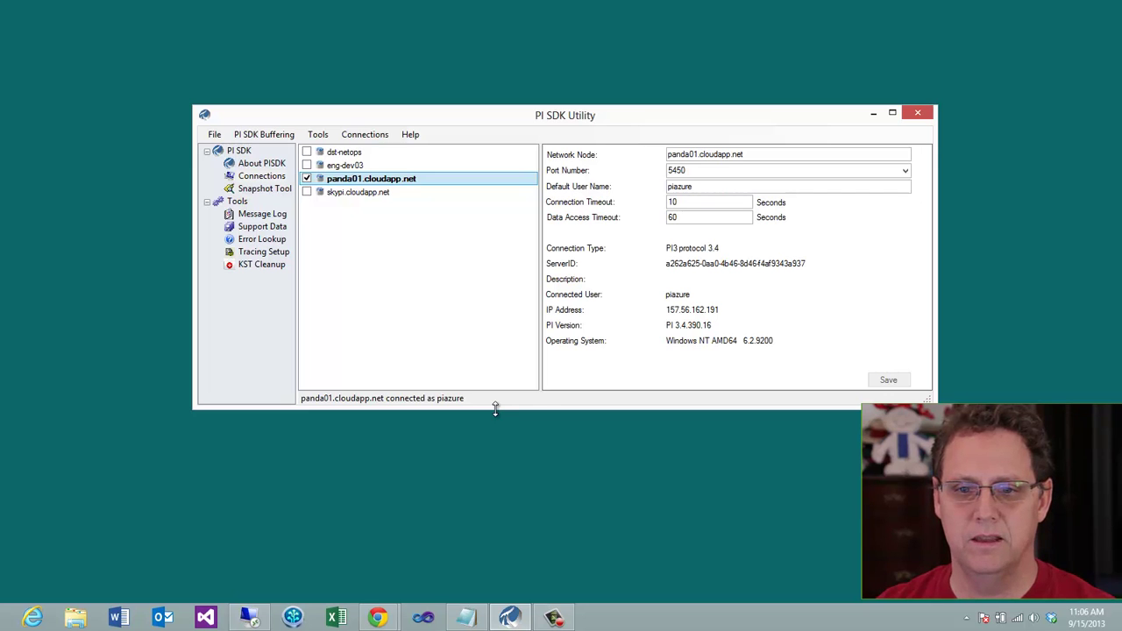
pyautogui.press('super')
# Launch PI SMT locally, open Data > Current Values, and log in to panda01
pyautogui.write('sm')
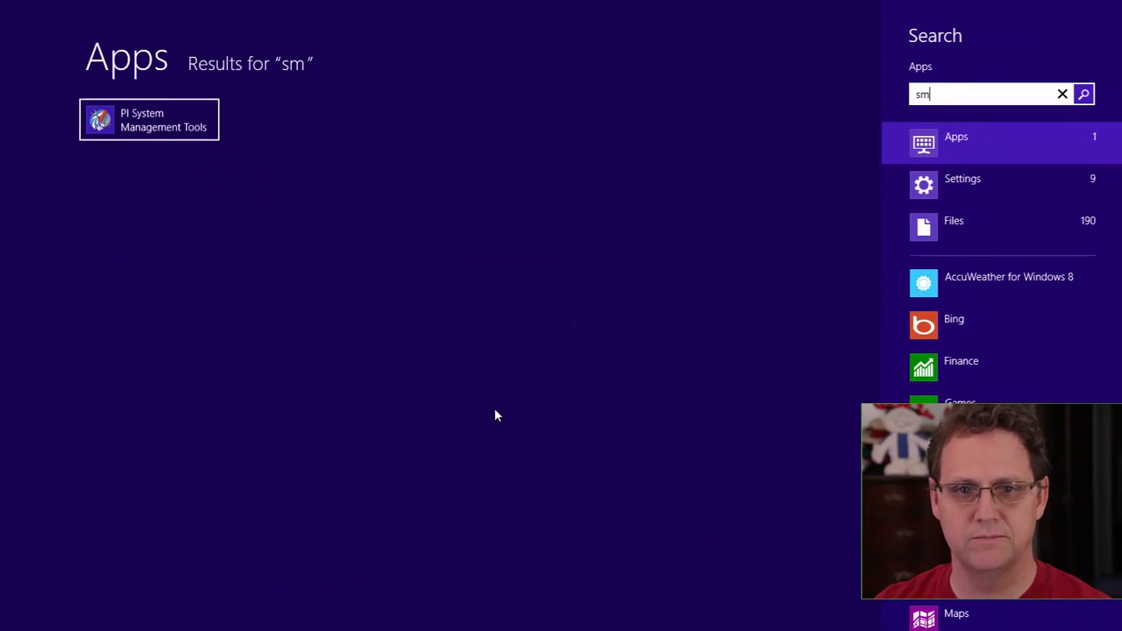
pyautogui.click(166, 134)
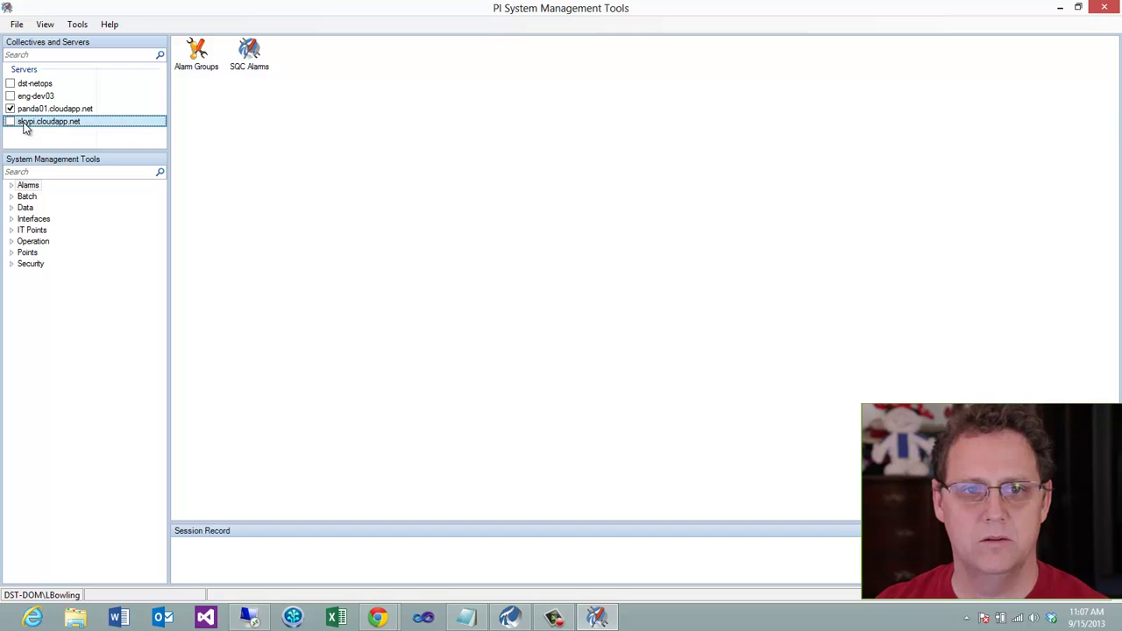
pyautogui.click(19, 207)
pyautogui.click(35, 229)
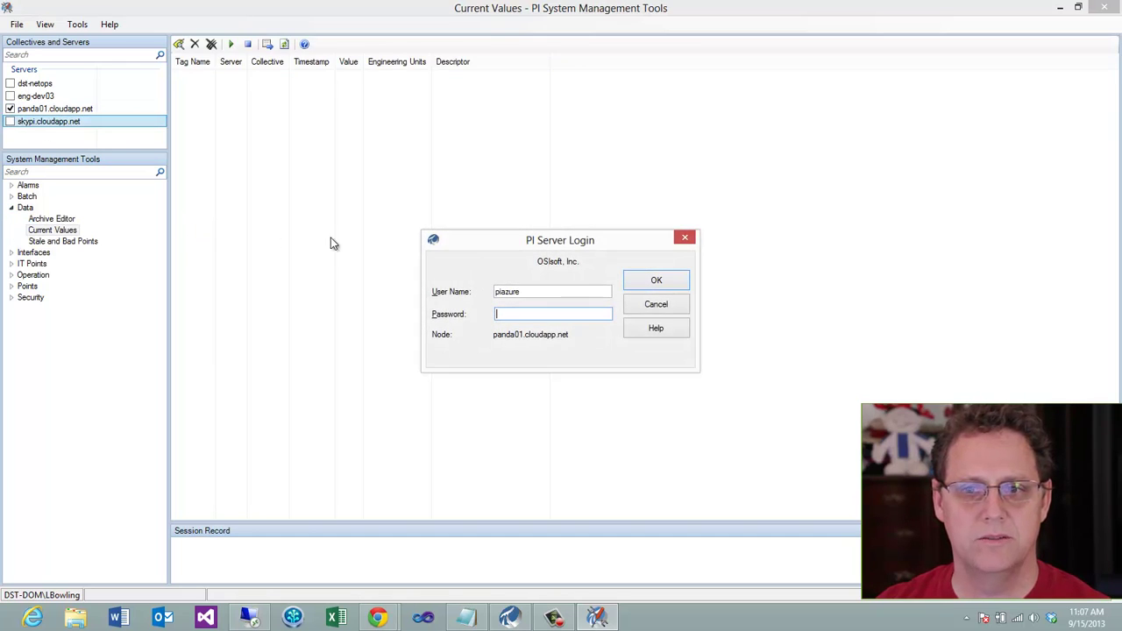
pyautogui.write('*****')
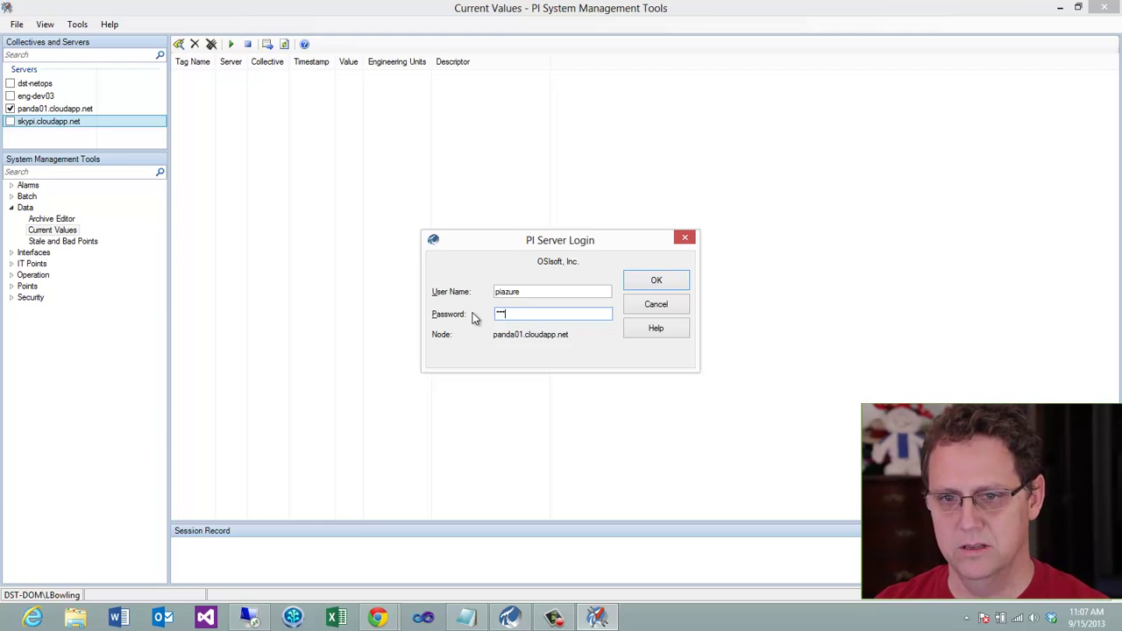
pyautogui.click(663, 280)
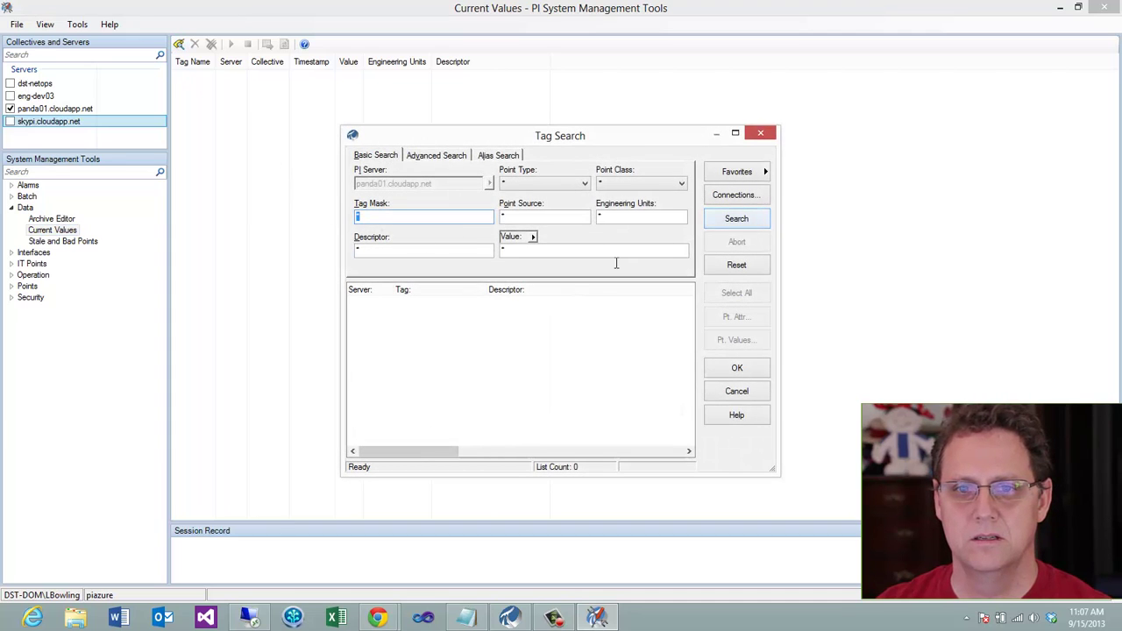
# Search all tags on panda01, select all of them, and add them to Current Values
pyautogui.click(754, 220)
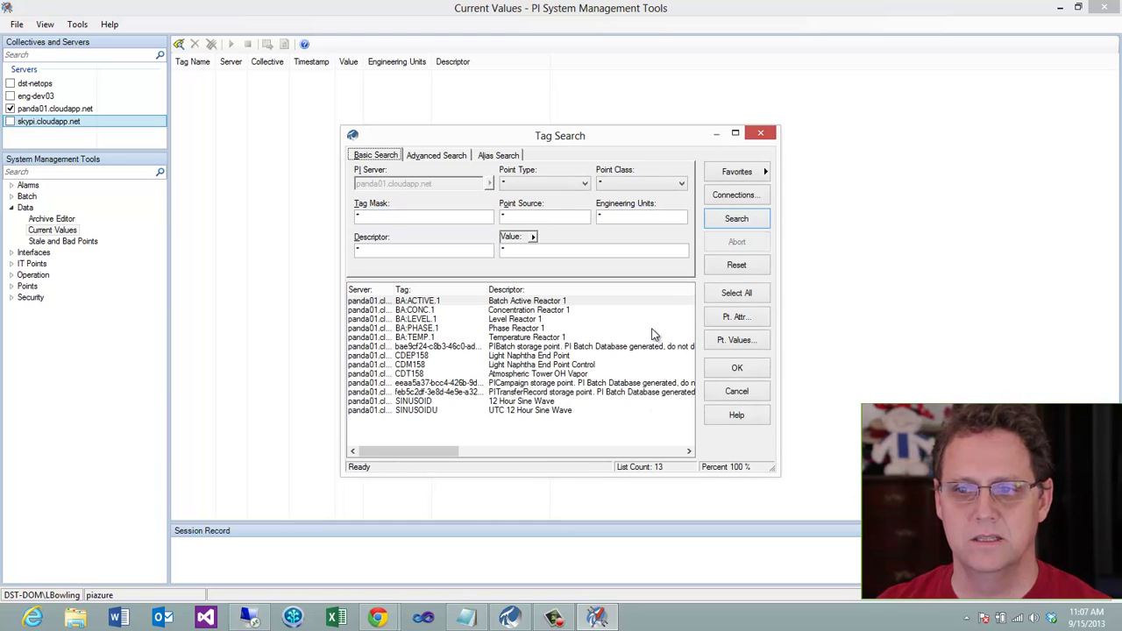
pyautogui.click(752, 293)
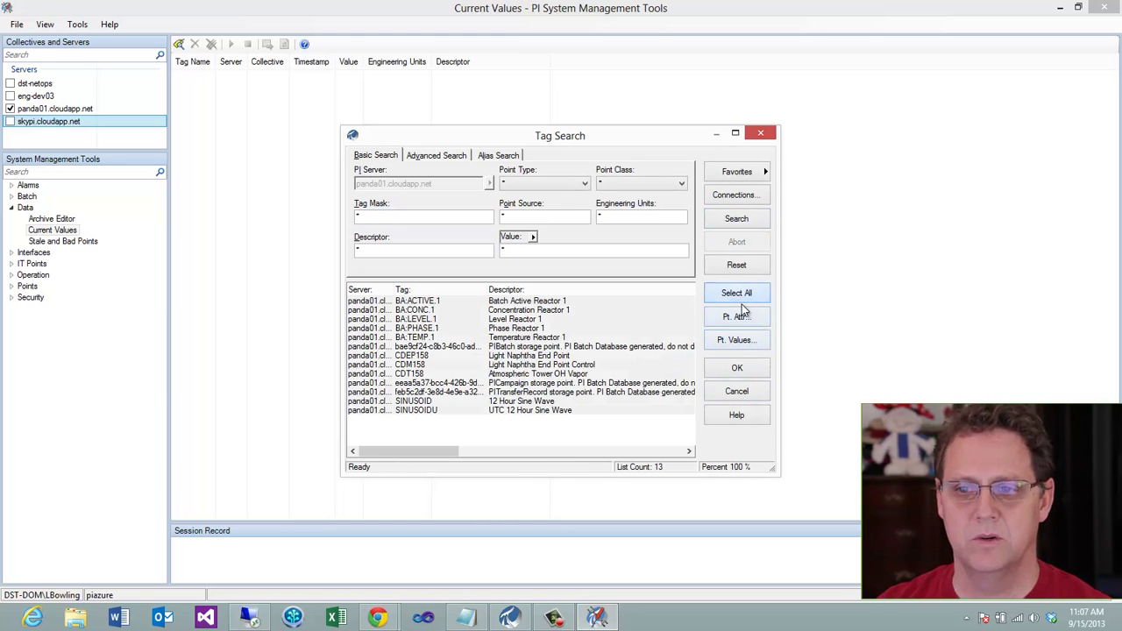
pyautogui.click(736, 366)
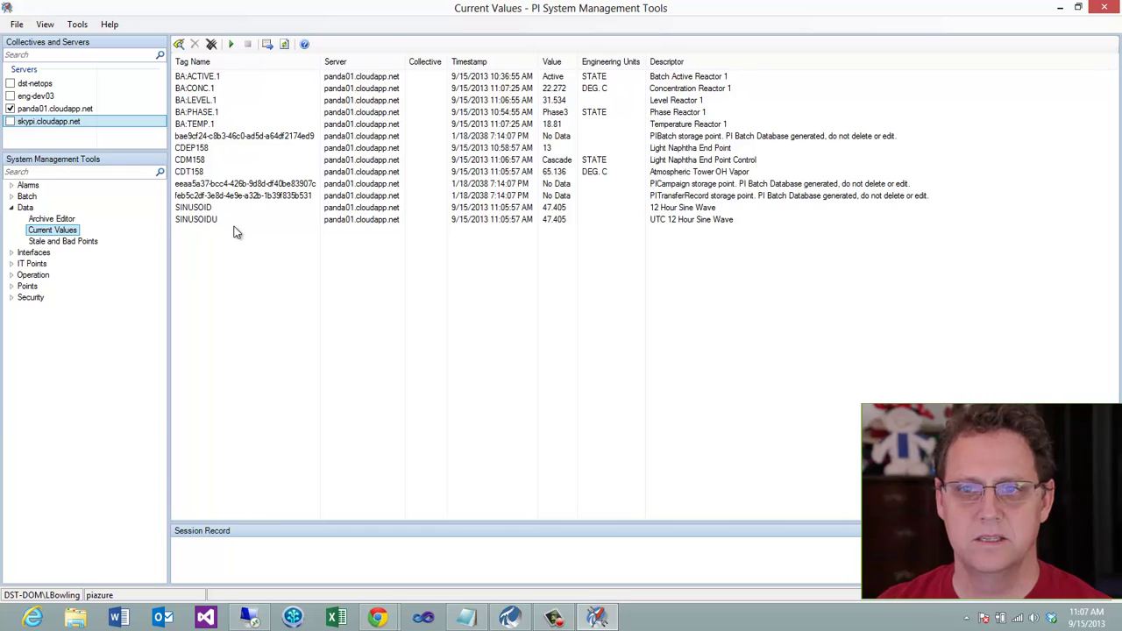
pyautogui.click(547, 89)
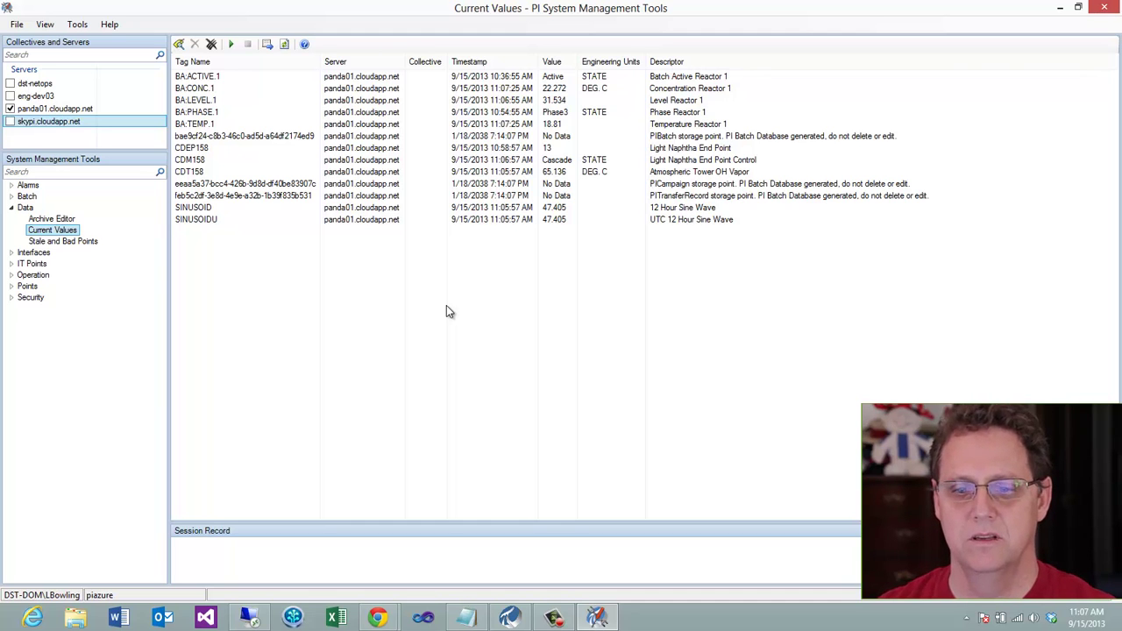
# Launch PI System Explorer, skip the SKYPI login, and open the known AF servers list
pyautogui.press('super')
pyautogui.write('pi')
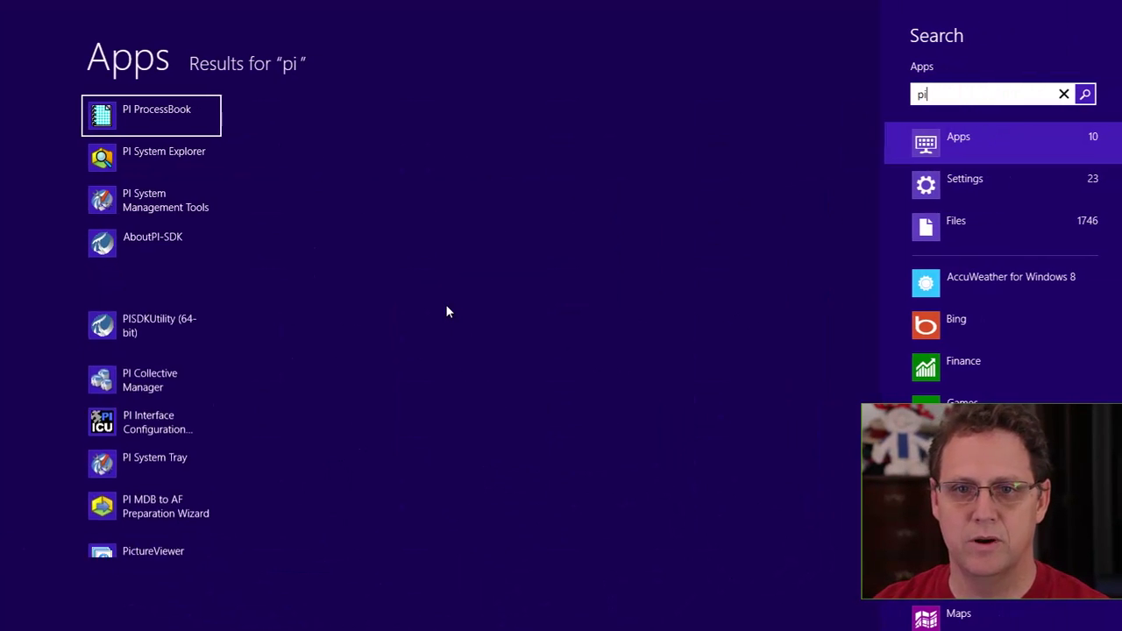
pyautogui.click(201, 208)
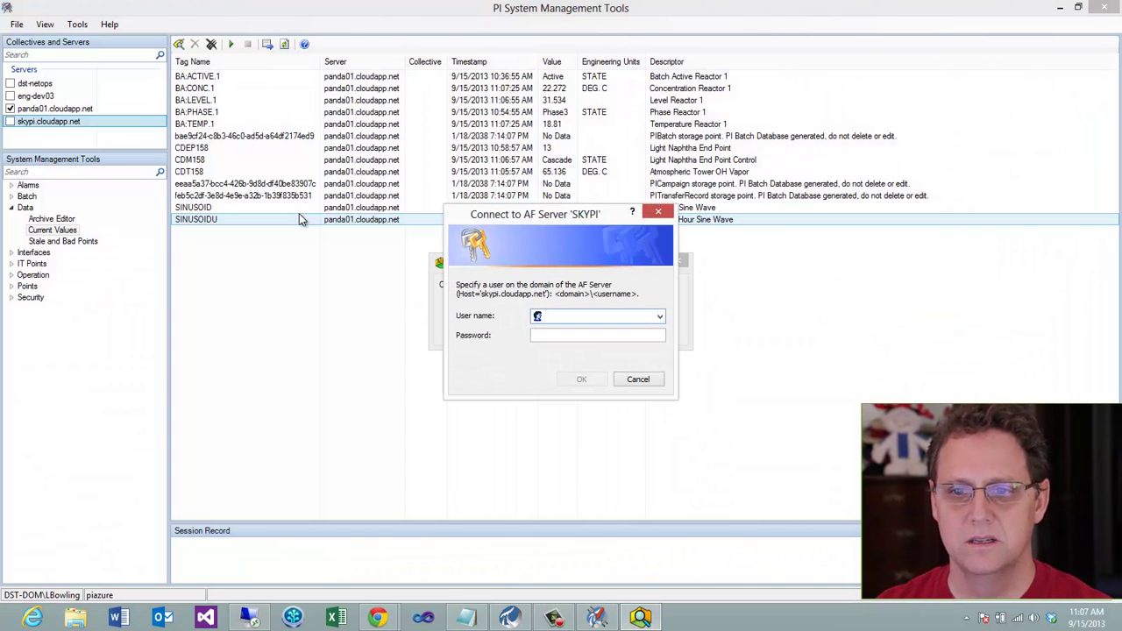
pyautogui.click(638, 379)
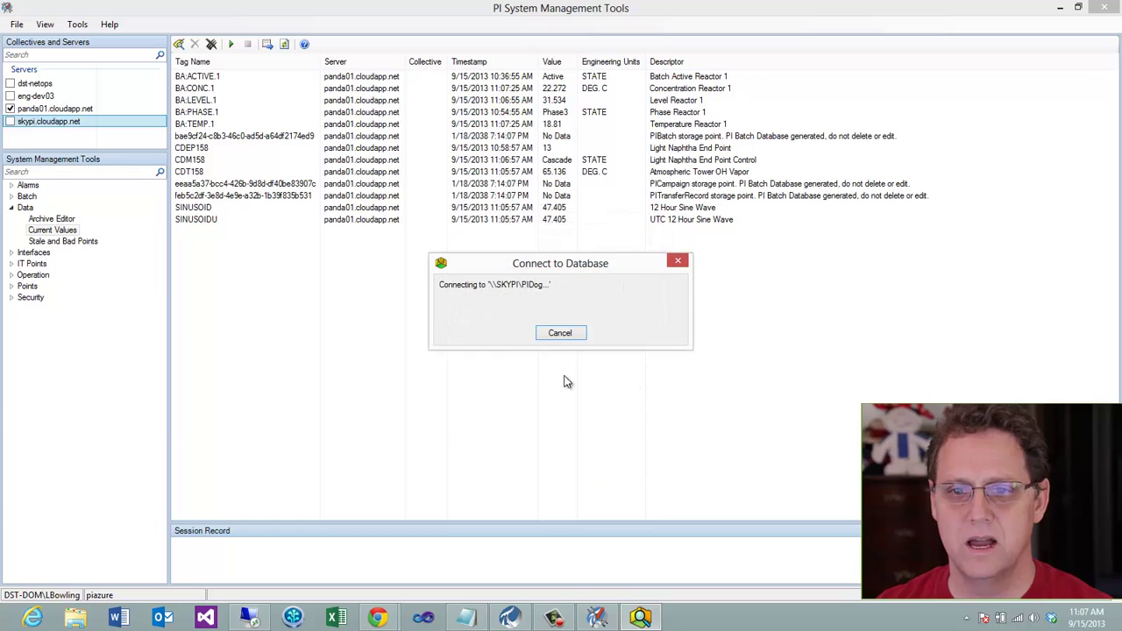
pyautogui.click(503, 332)
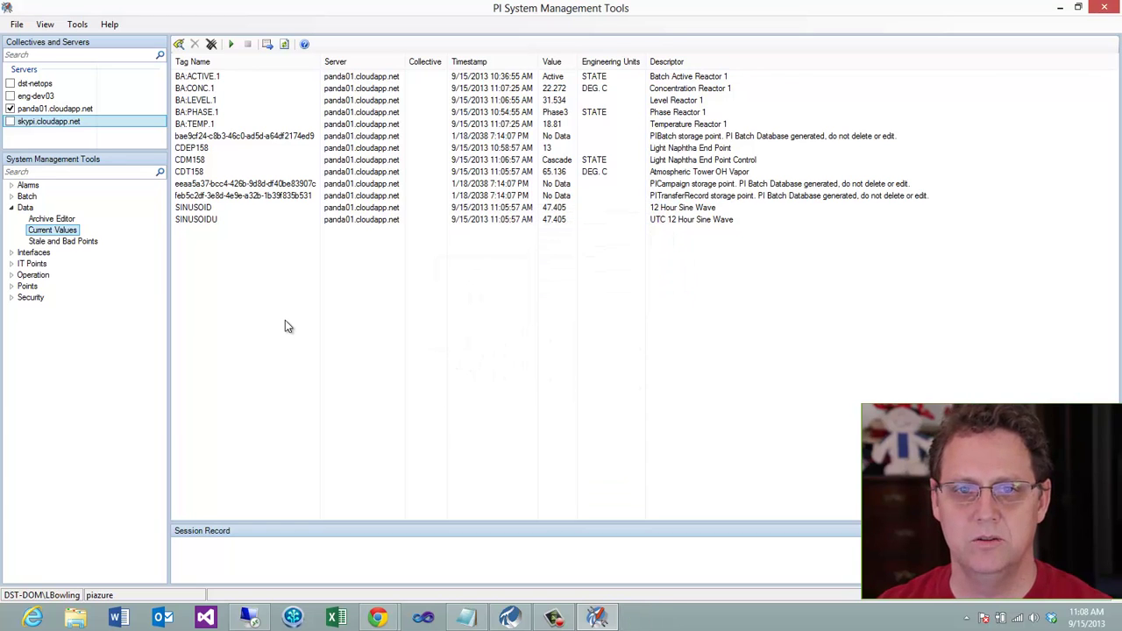
pyautogui.click(652, 237)
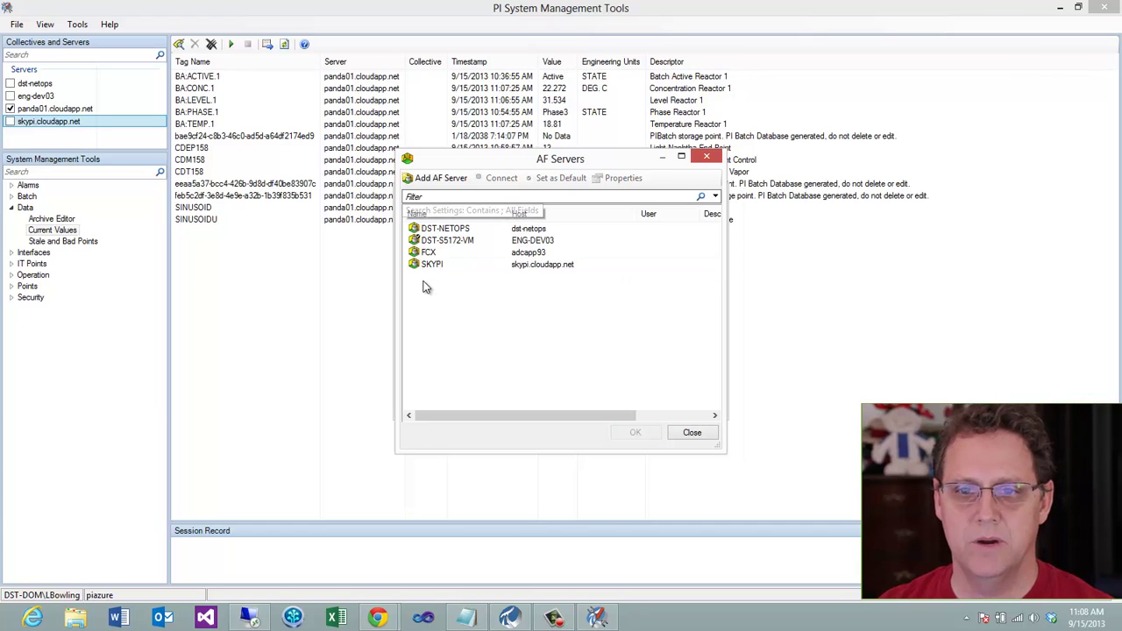
# Add a new AF server with host panda01.cloudapp.net on port 5457
pyautogui.rightClick(431, 282)
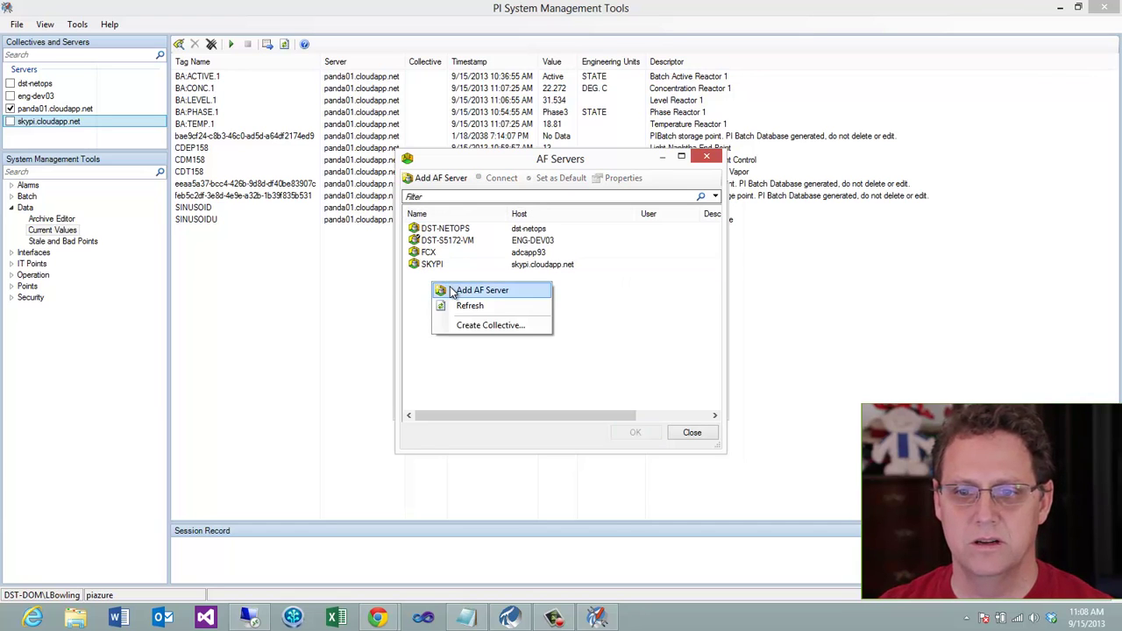
pyautogui.click(480, 290)
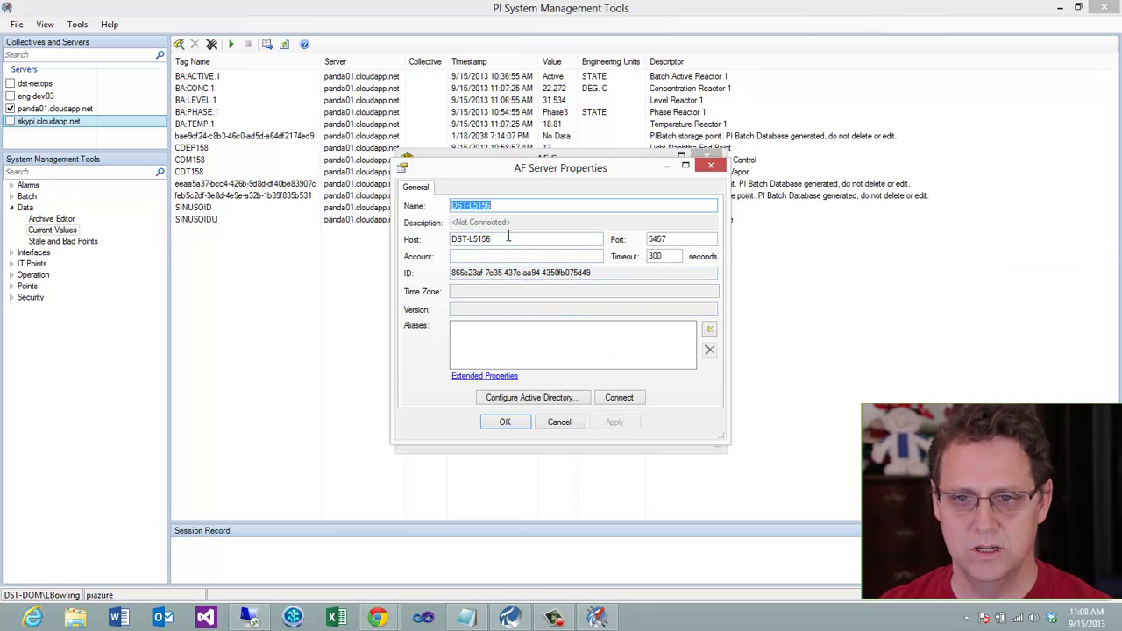
pyautogui.press('Tab')
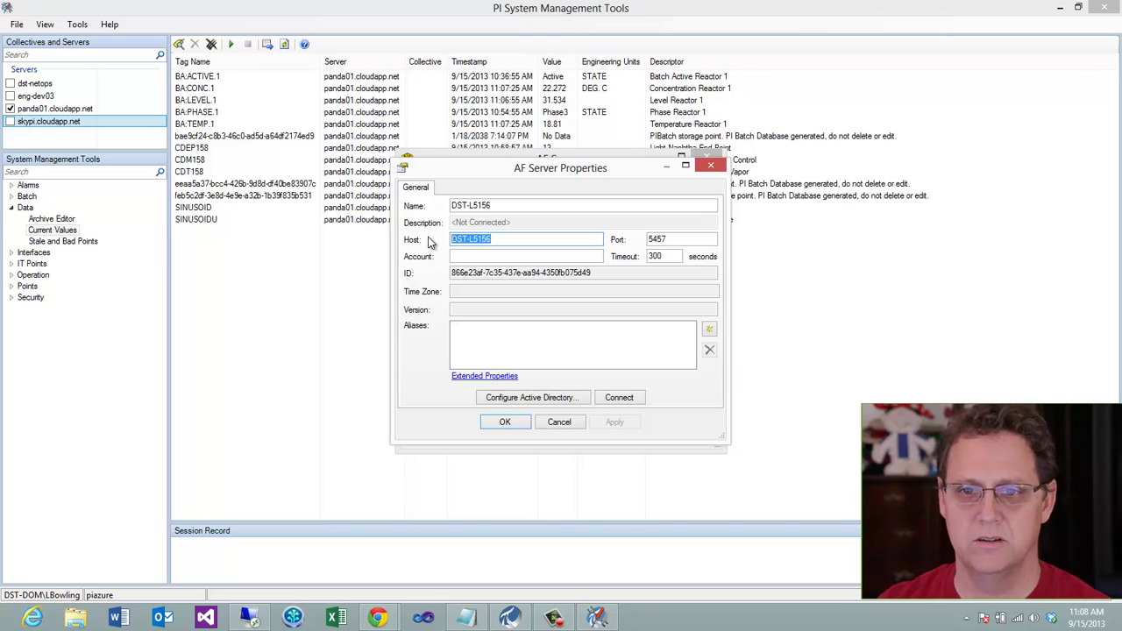
pyautogui.write('p')
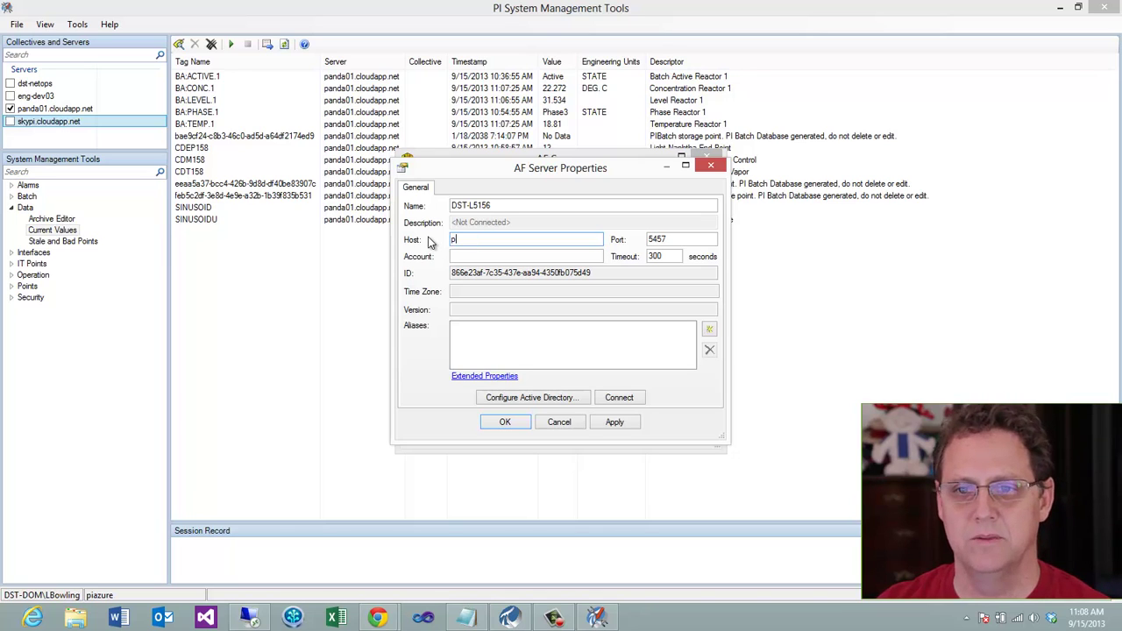
pyautogui.write('anda01.cloudapp.net')
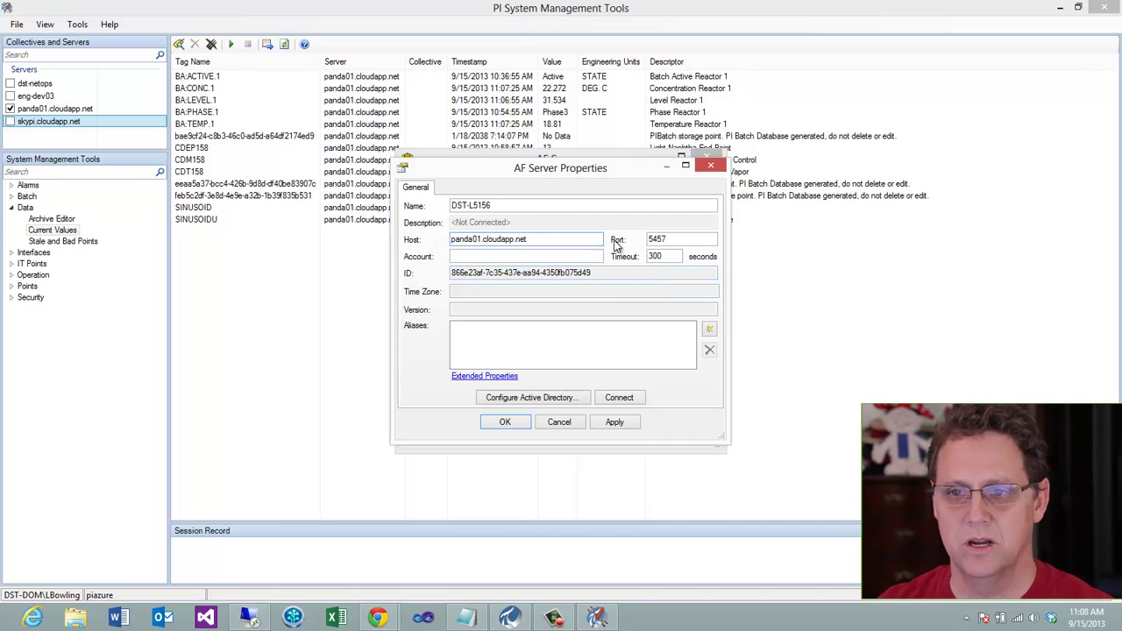
pyautogui.doubleClick(668, 240)
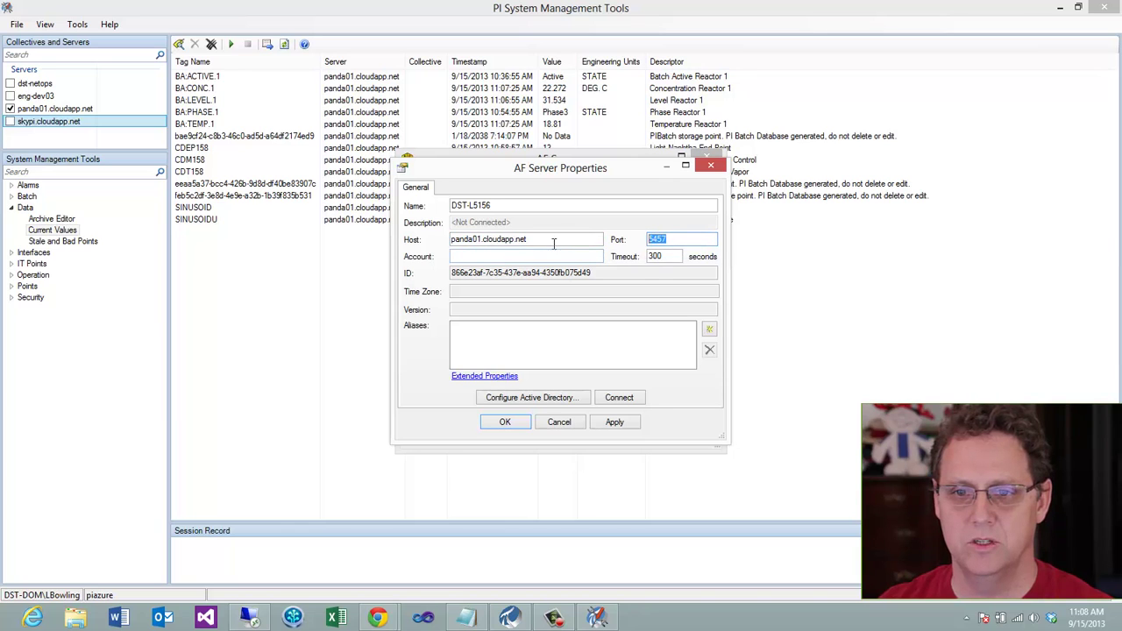
# Save the new AF server entry and connect to it with the domain user name and password
pyautogui.click(619, 397)
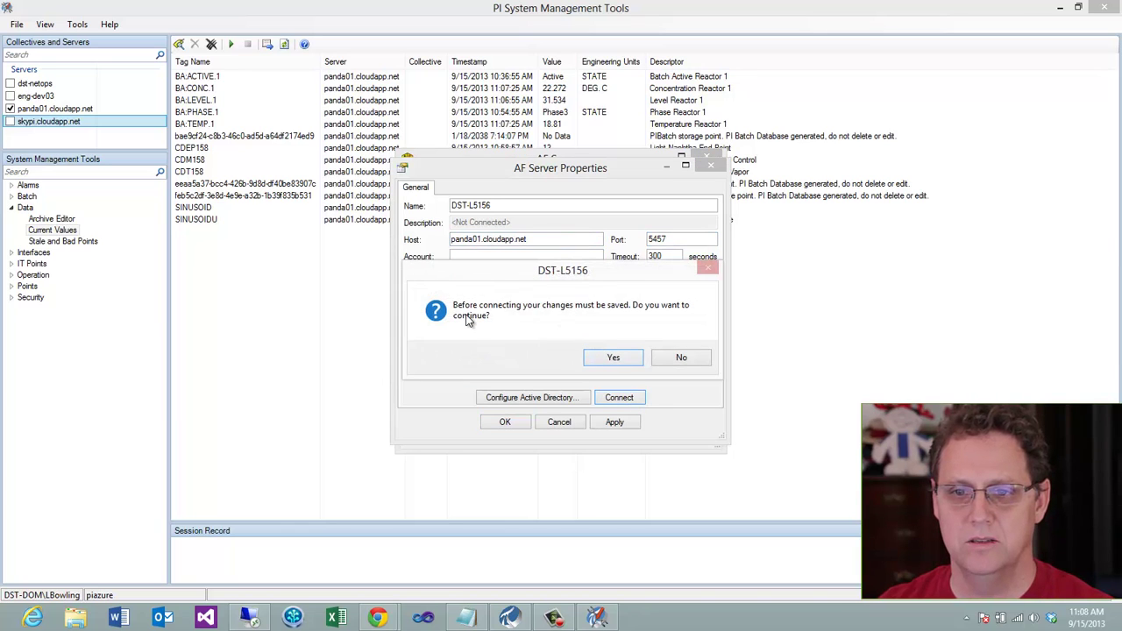
pyautogui.click(612, 358)
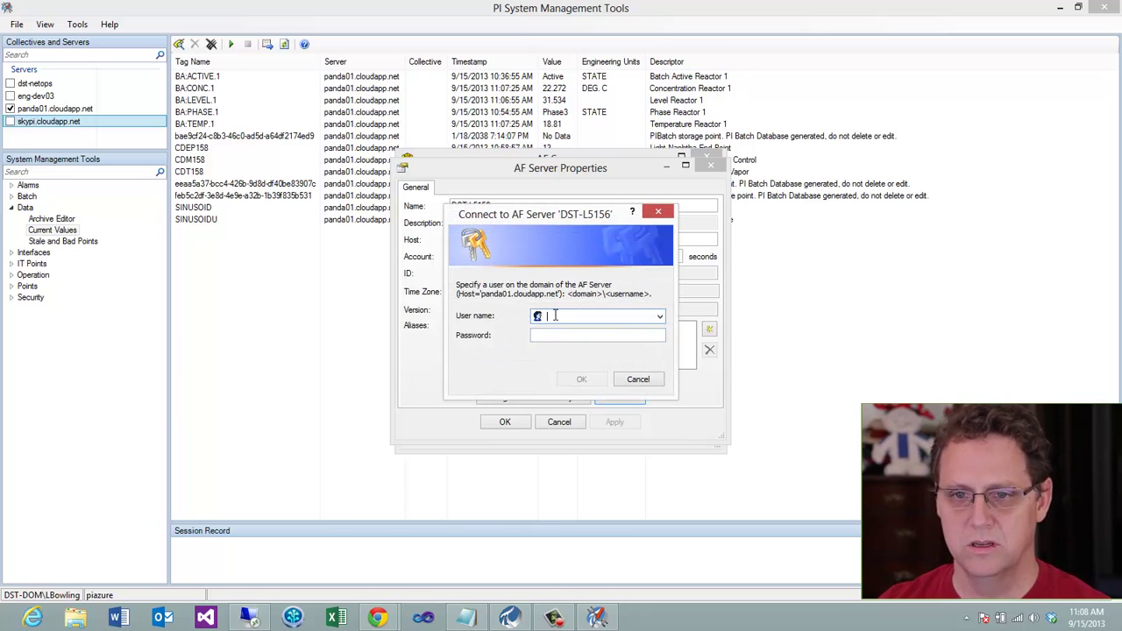
pyautogui.write('lbowling')
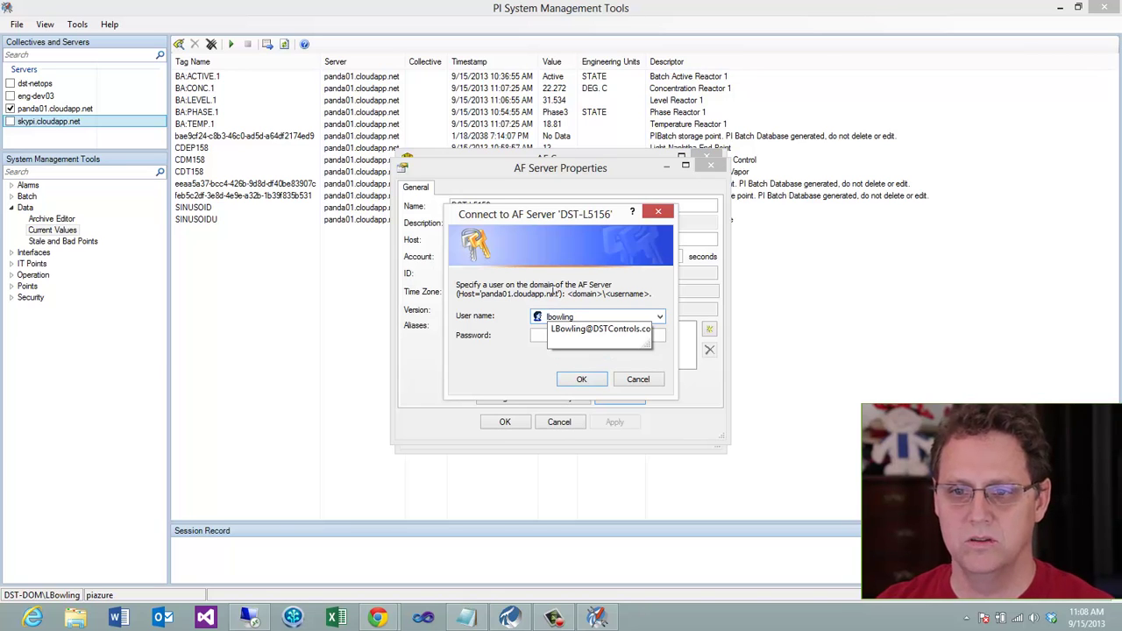
pyautogui.click(537, 336)
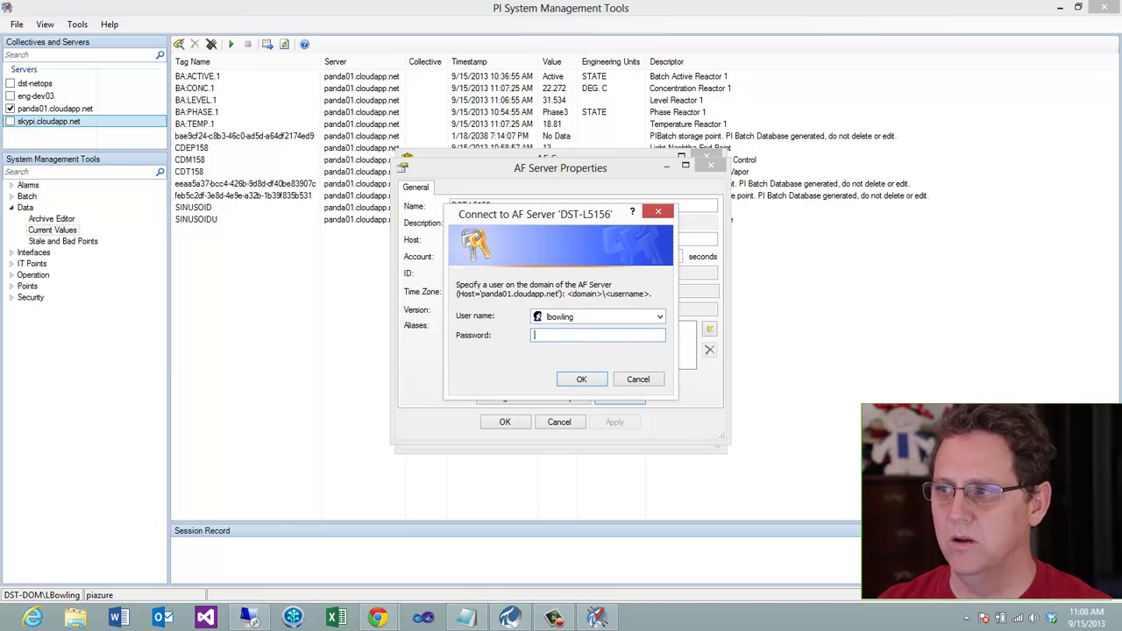
pyautogui.hotkey('alt', 'Tab')
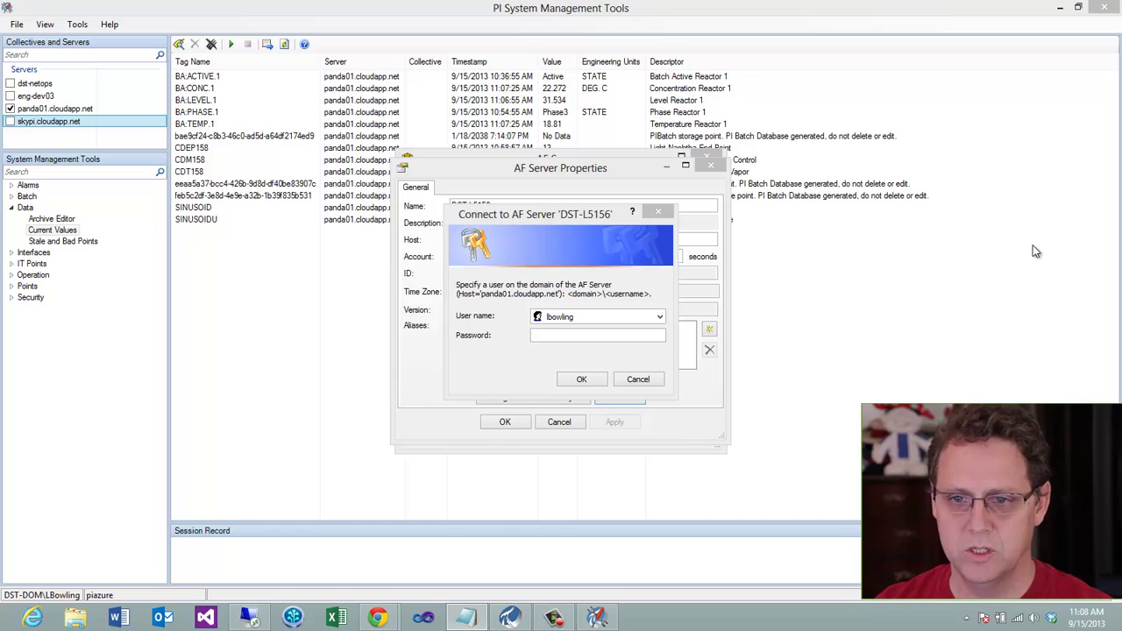
pyautogui.click(561, 335)
pyautogui.write('●●●●●●●●●●●●')
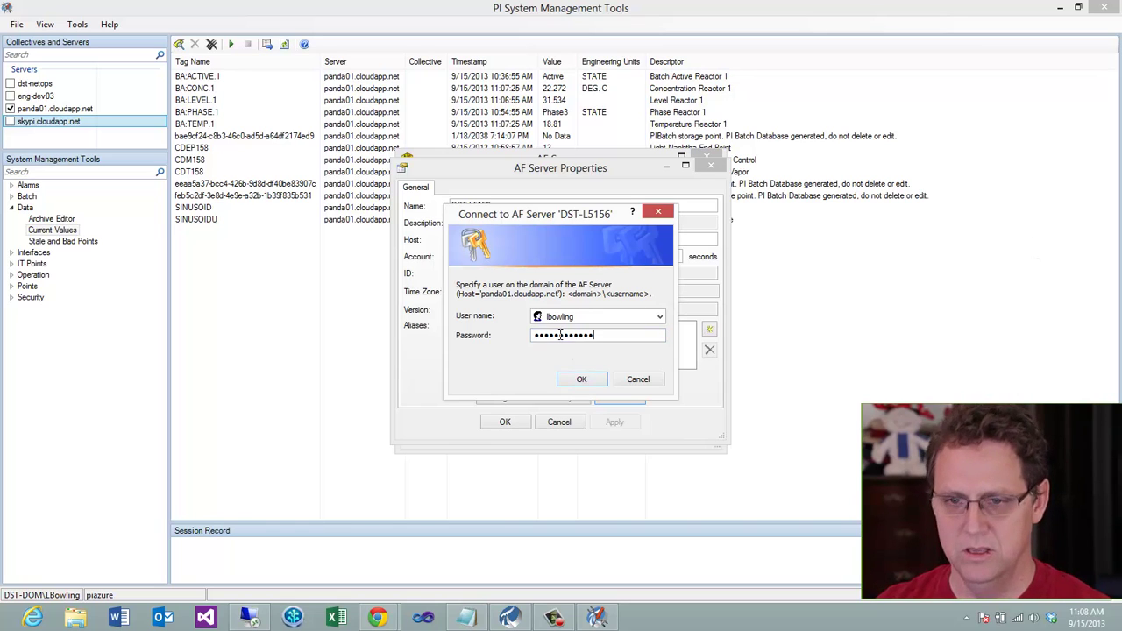
pyautogui.click(562, 379)
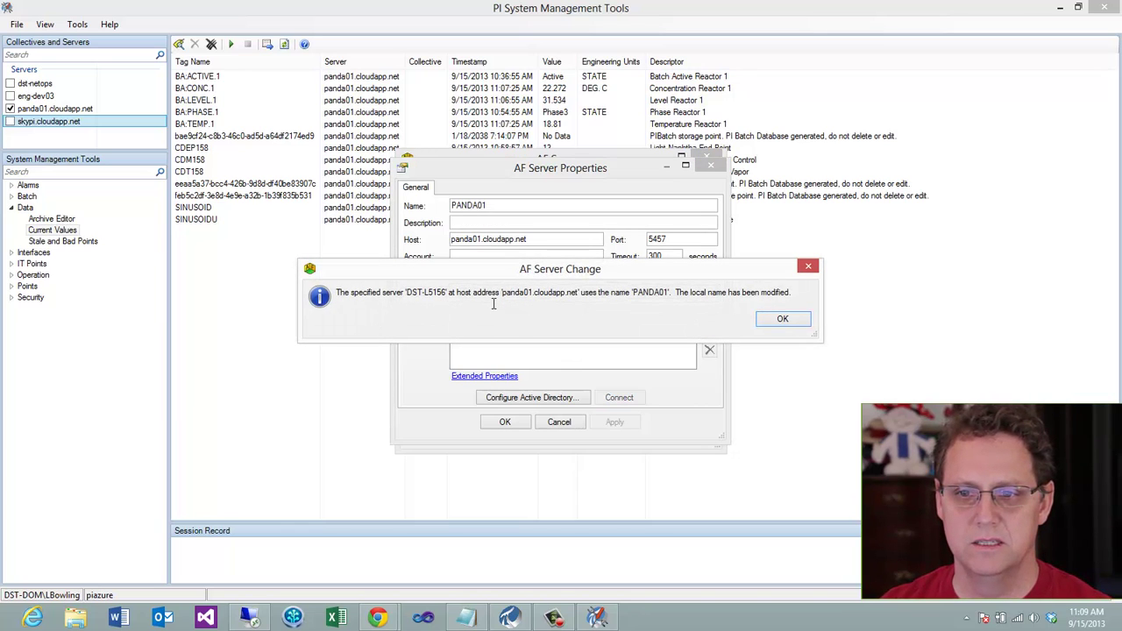
# Delete the DST-L5156 alias from PANDA01's server properties and save the change
pyautogui.click(771, 319)
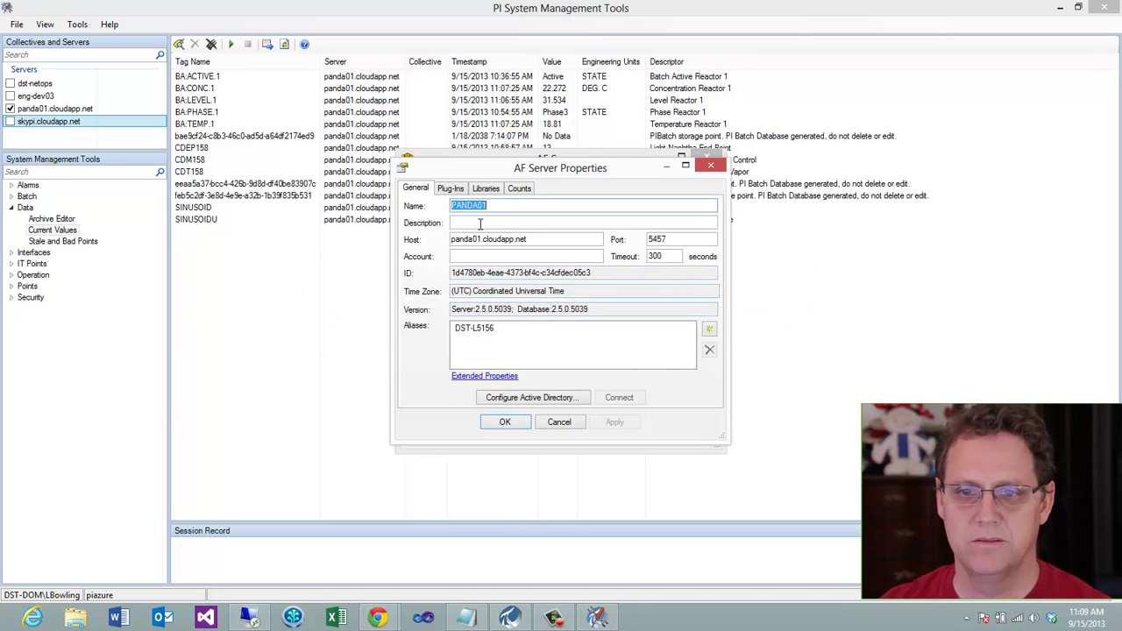
pyautogui.click(488, 356)
pyautogui.click(499, 333)
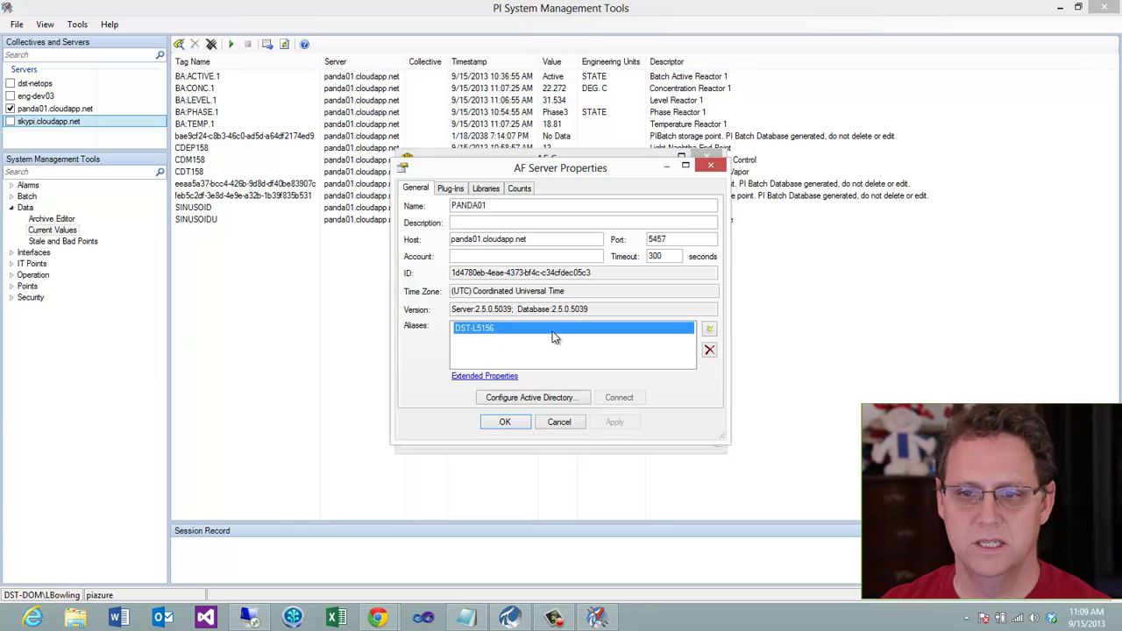
pyautogui.click(710, 349)
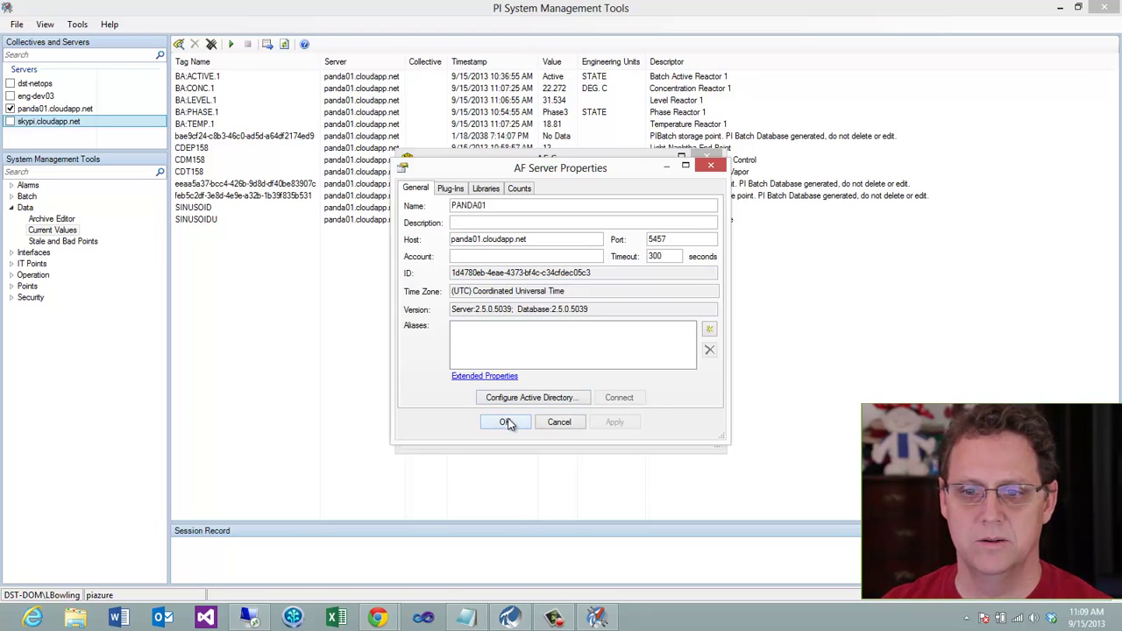
pyautogui.click(507, 423)
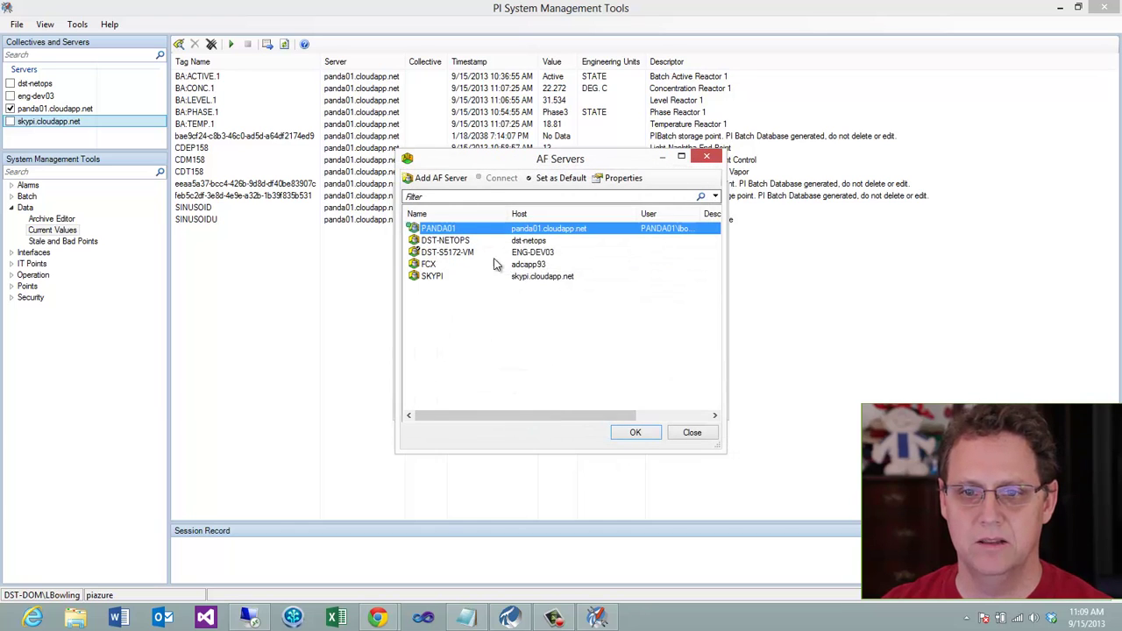
# Create a database on PANDA01 named SkyDB, replacing the default name Database1
pyautogui.doubleClick(465, 229)
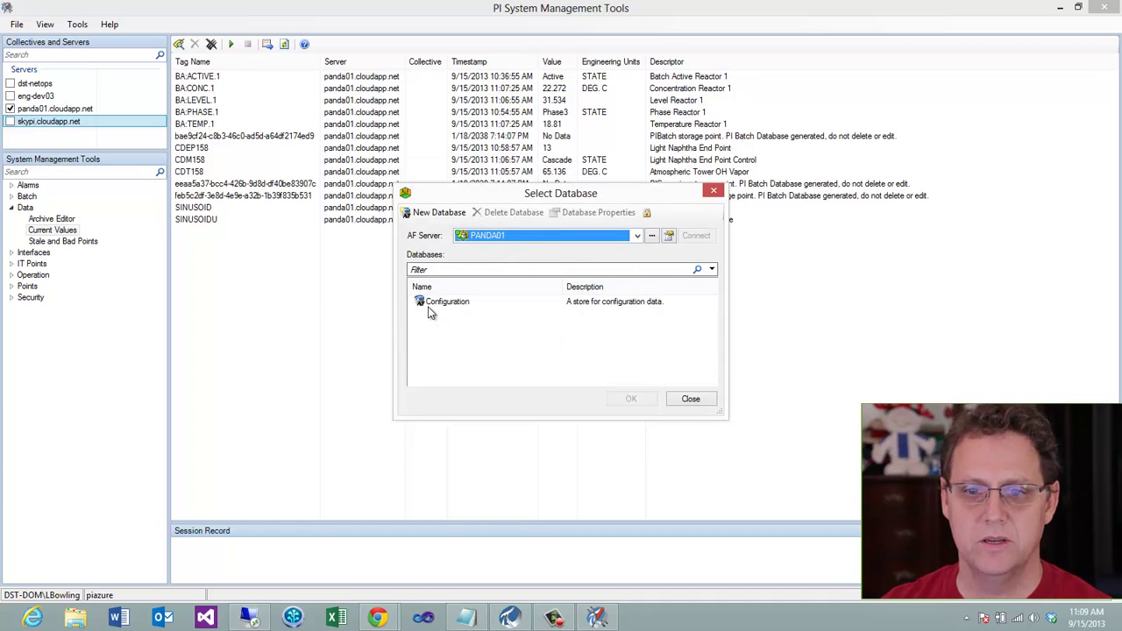
pyautogui.click(438, 213)
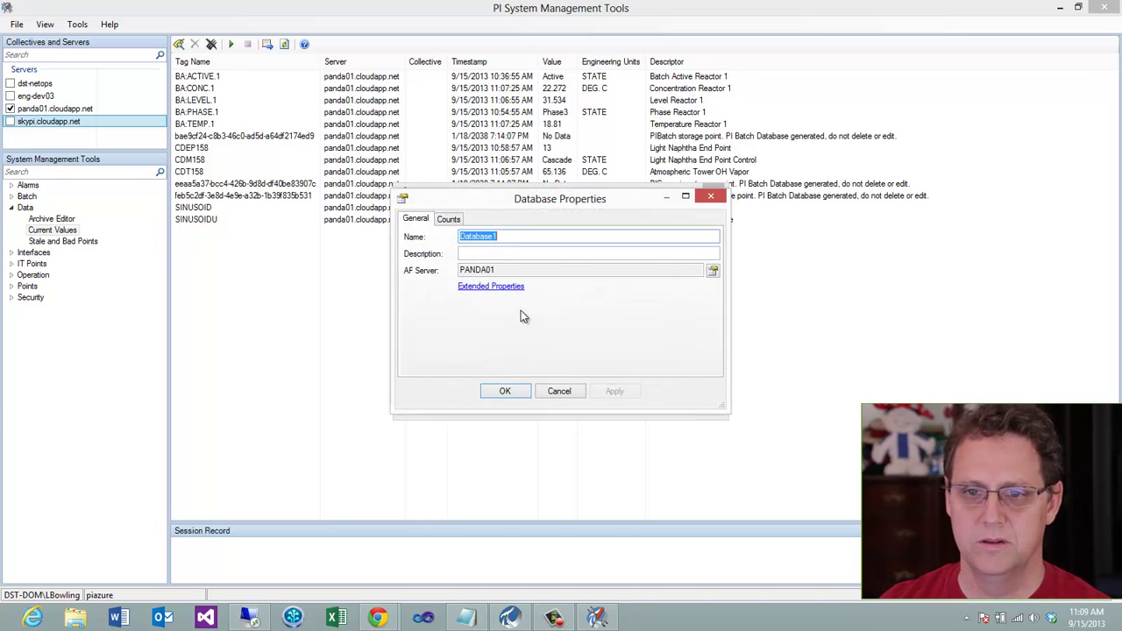
pyautogui.press('BackSpace')
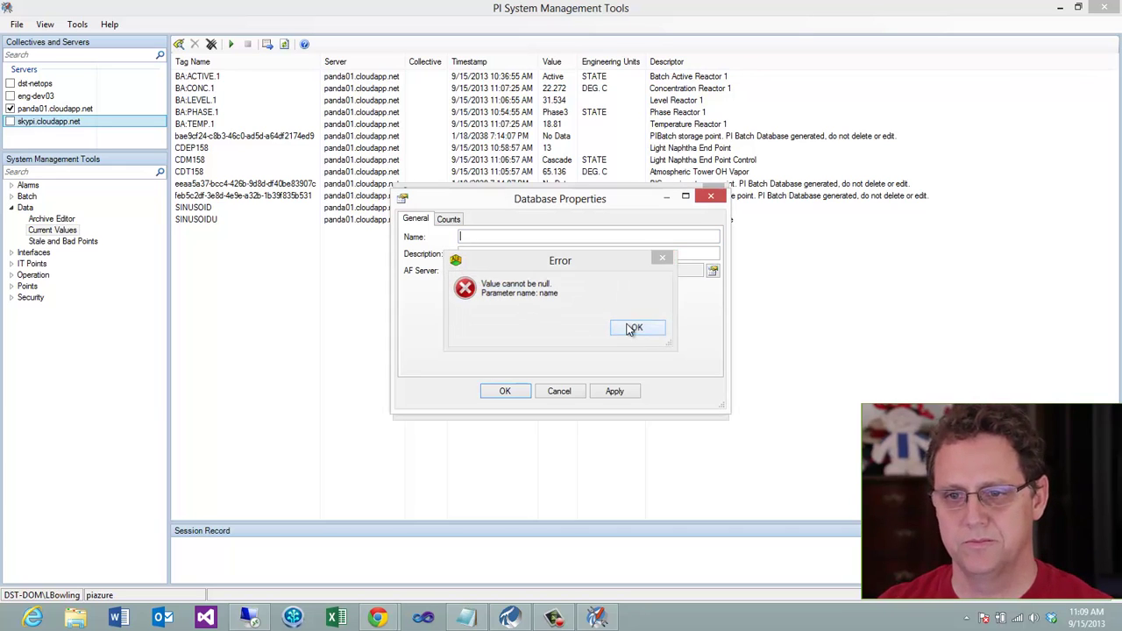
pyautogui.click(636, 326)
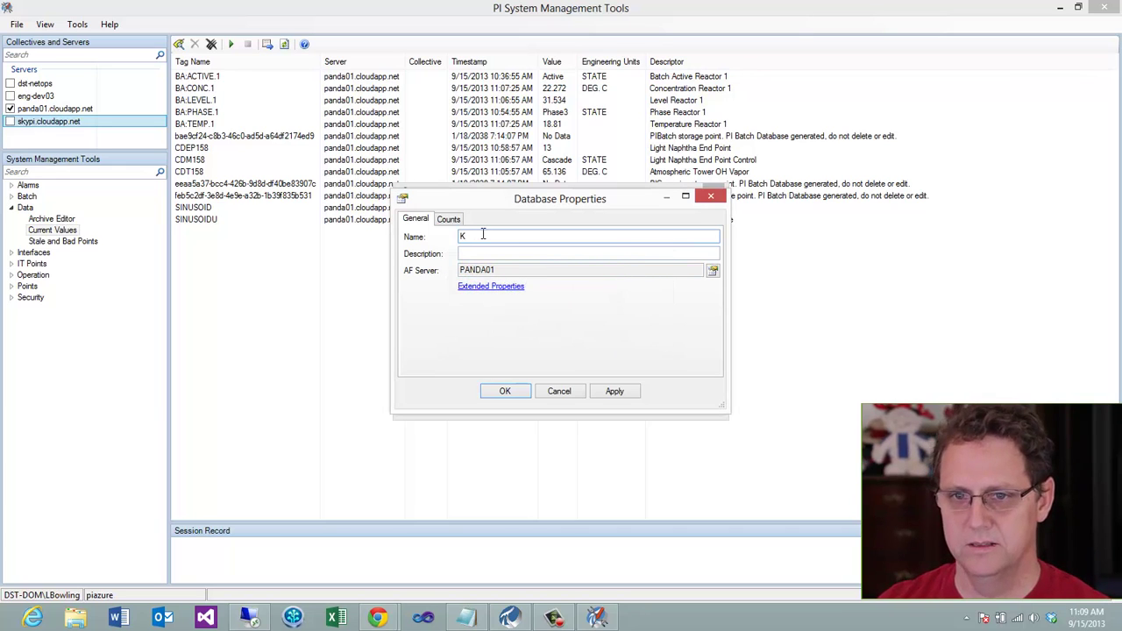
pyautogui.write('SkyDB')
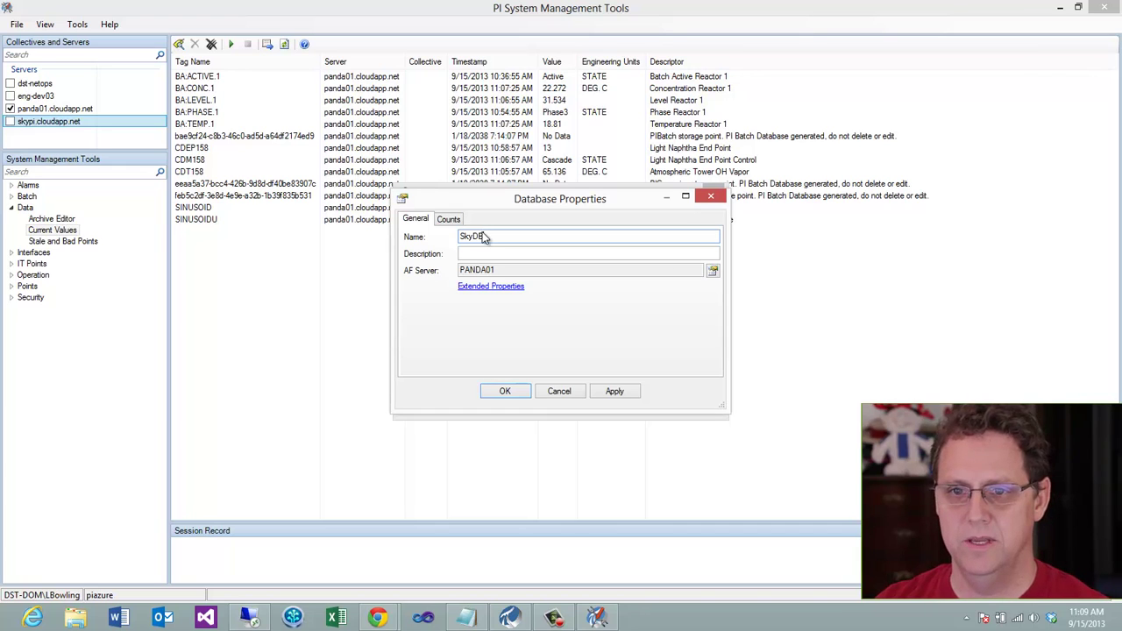
pyautogui.click(505, 391)
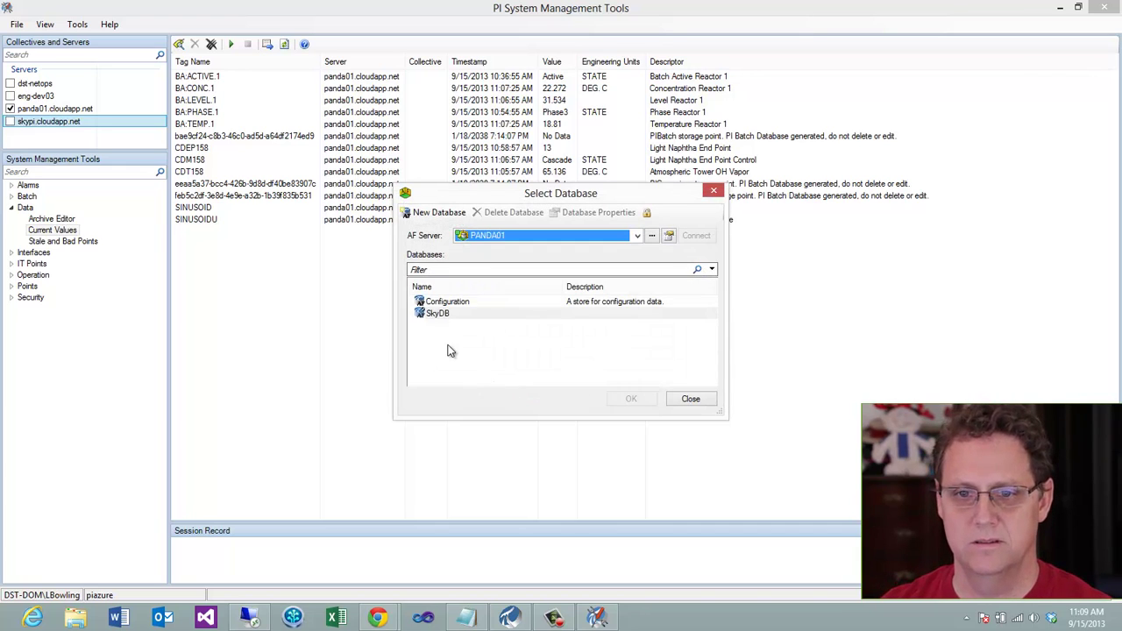
# Add template-less Element1 under SkyDB's Elements, check it in, and view its attributes
pyautogui.doubleClick(435, 314)
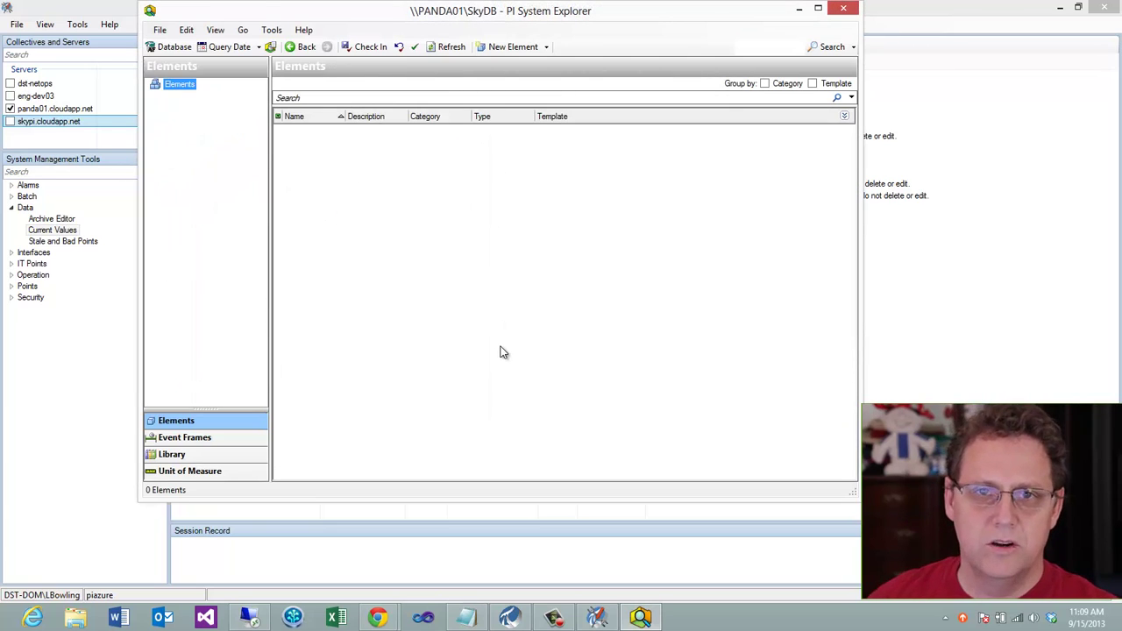
pyautogui.rightClick(189, 88)
pyautogui.click(220, 97)
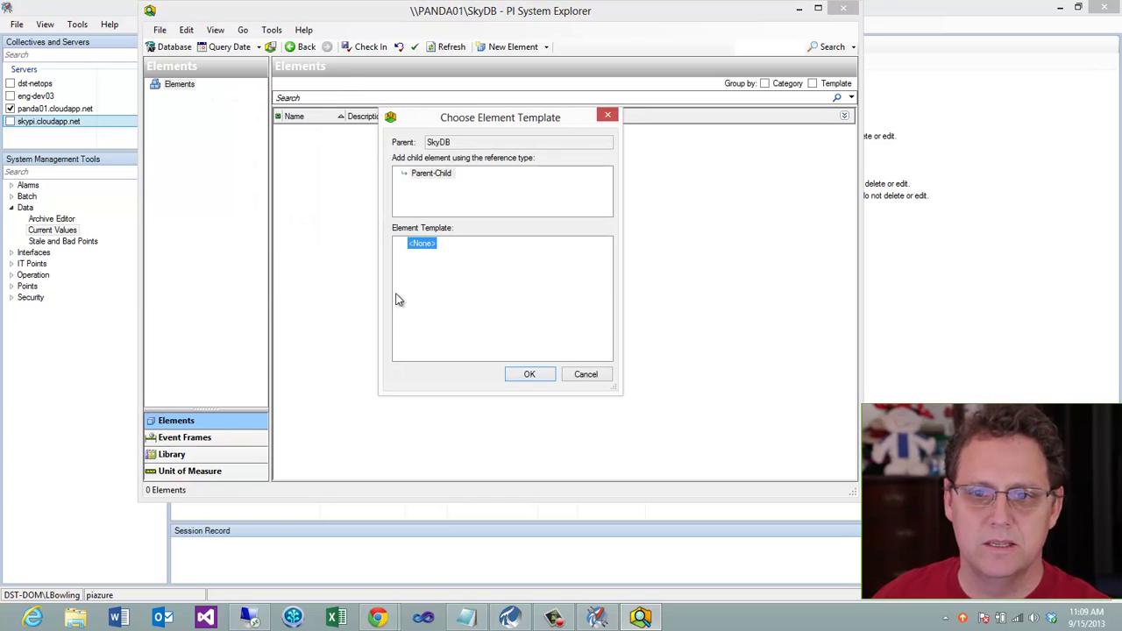
pyautogui.click(529, 373)
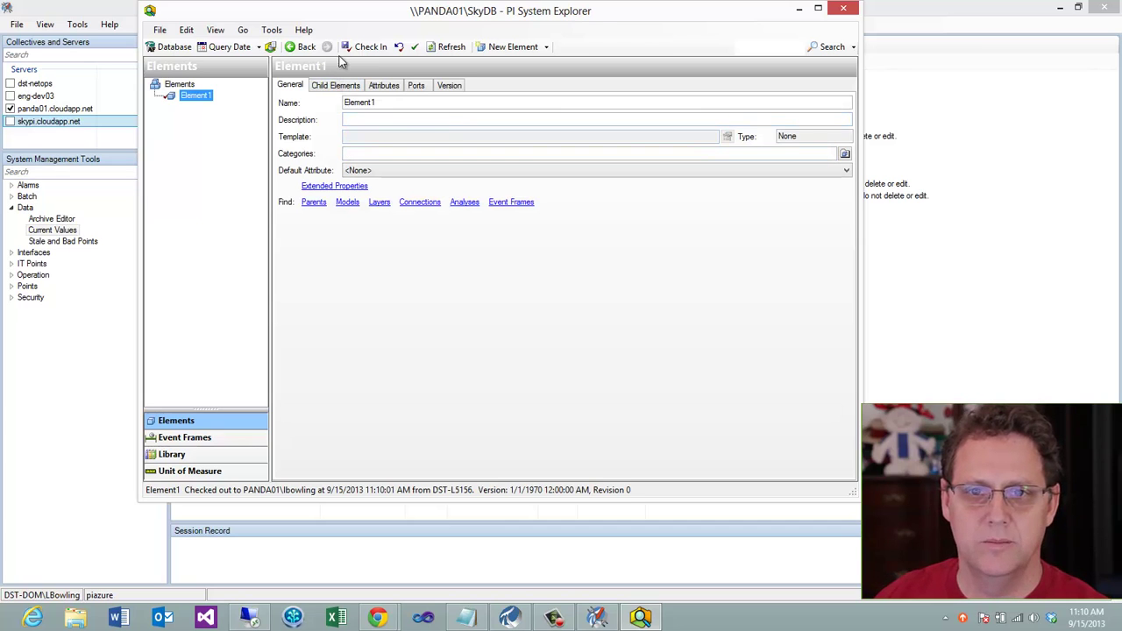
pyautogui.click(367, 47)
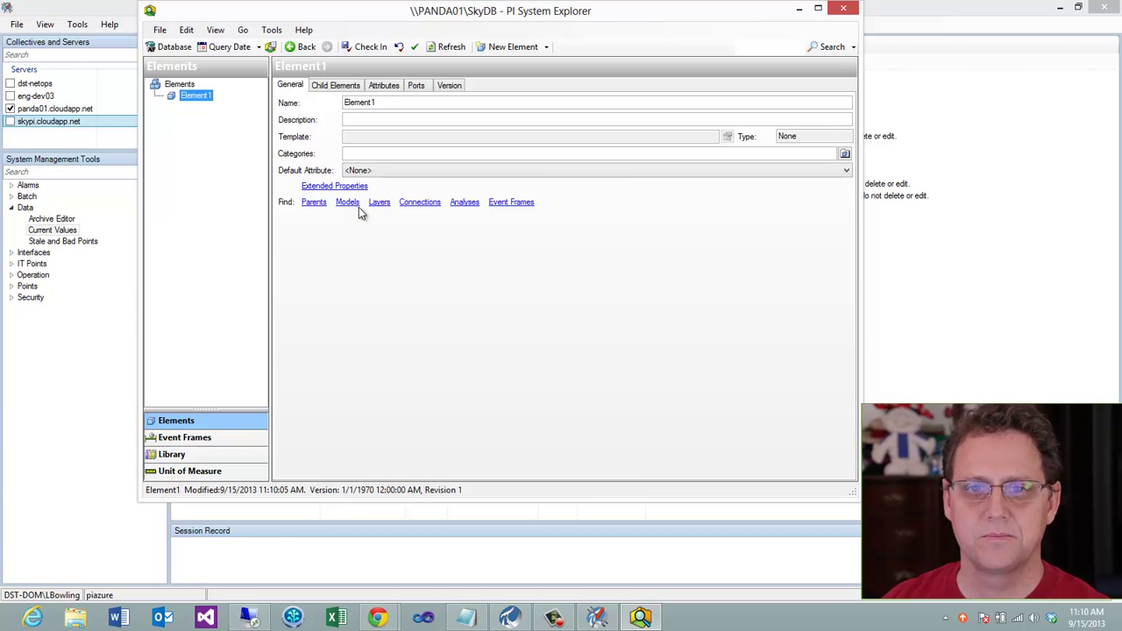
pyautogui.click(377, 86)
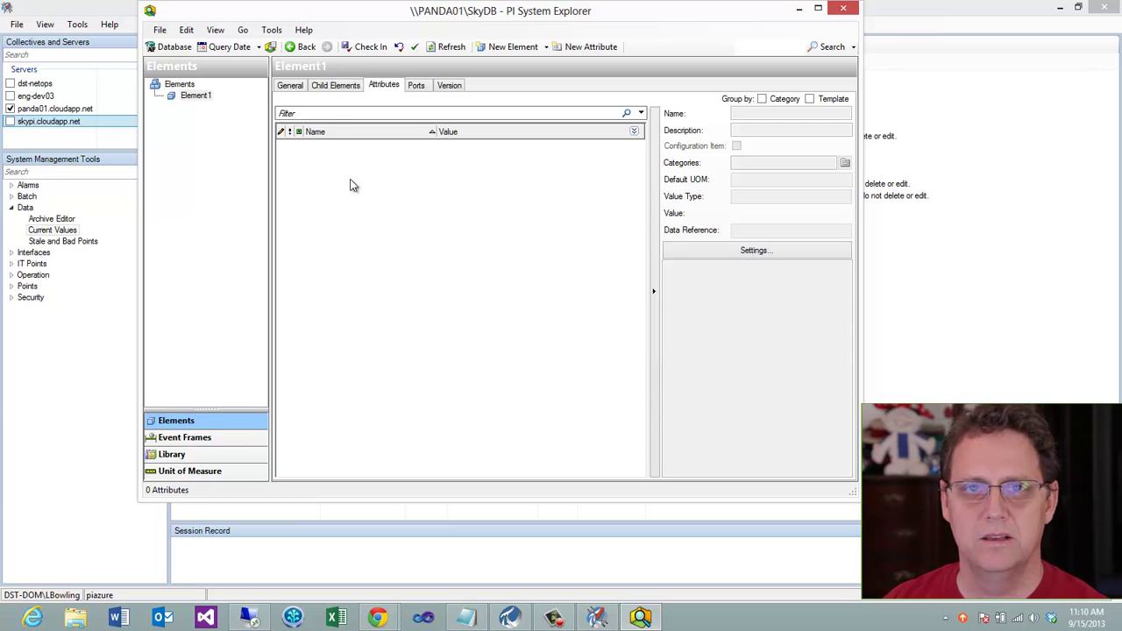
# Add a new attribute to Element1 named 'System Pressure'
pyautogui.rightClick(352, 184)
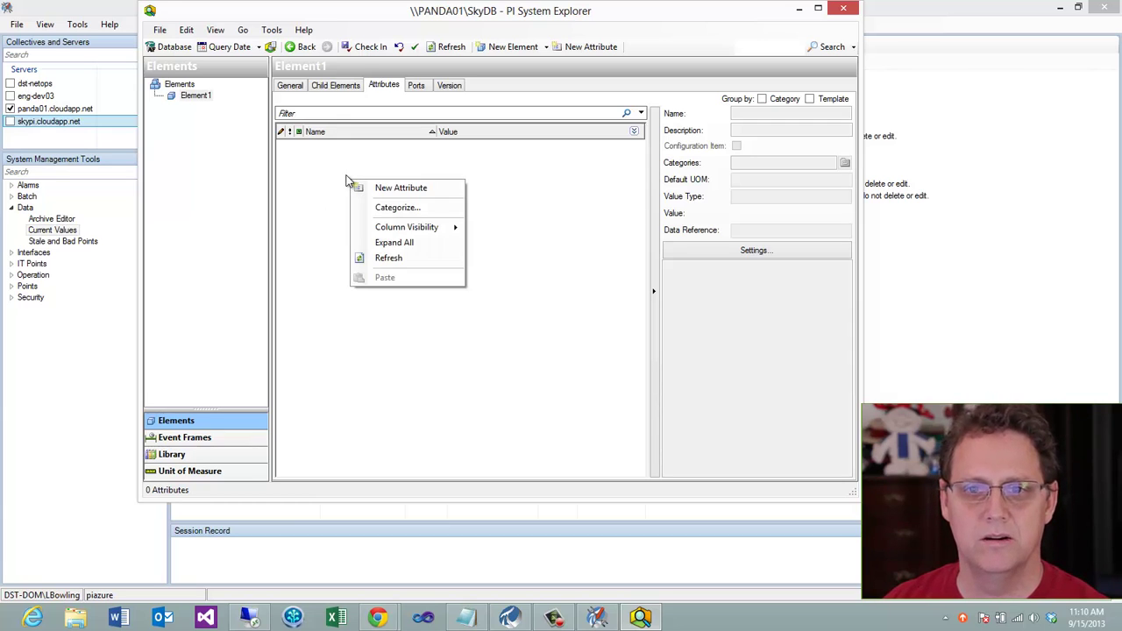
pyautogui.click(371, 189)
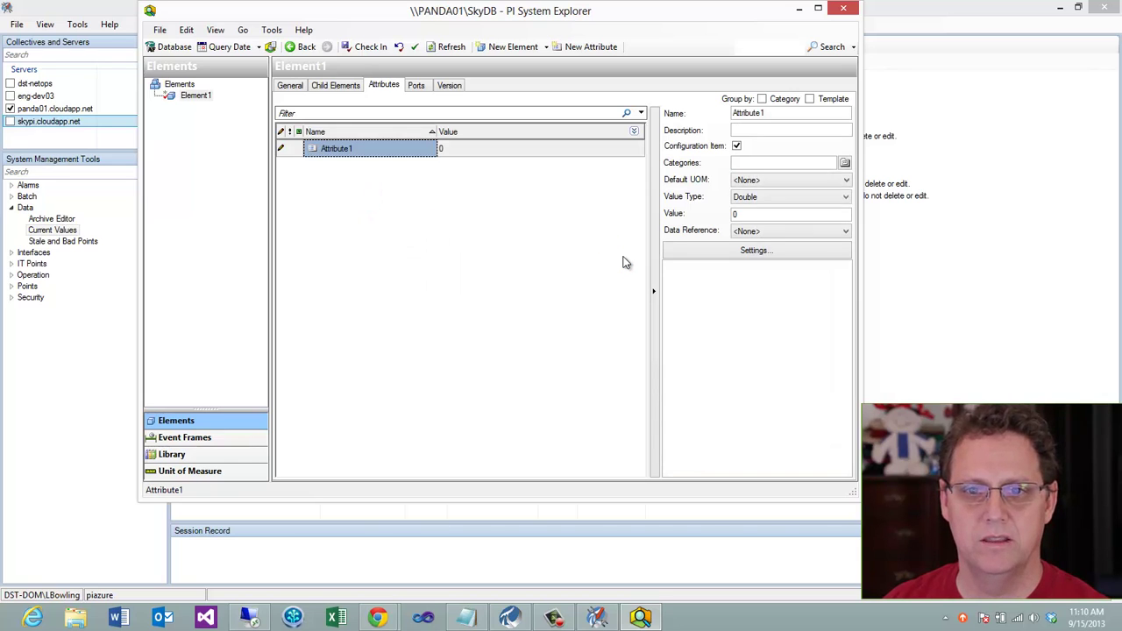
pyautogui.click(418, 159)
pyautogui.doubleClick(771, 114)
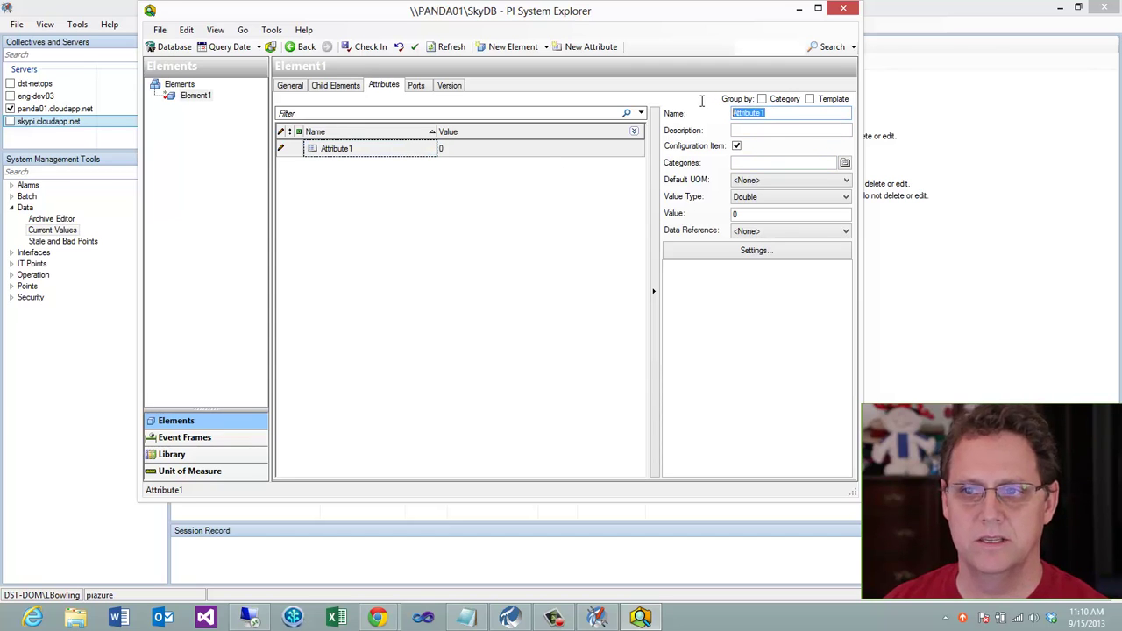
pyautogui.write('System PRe')
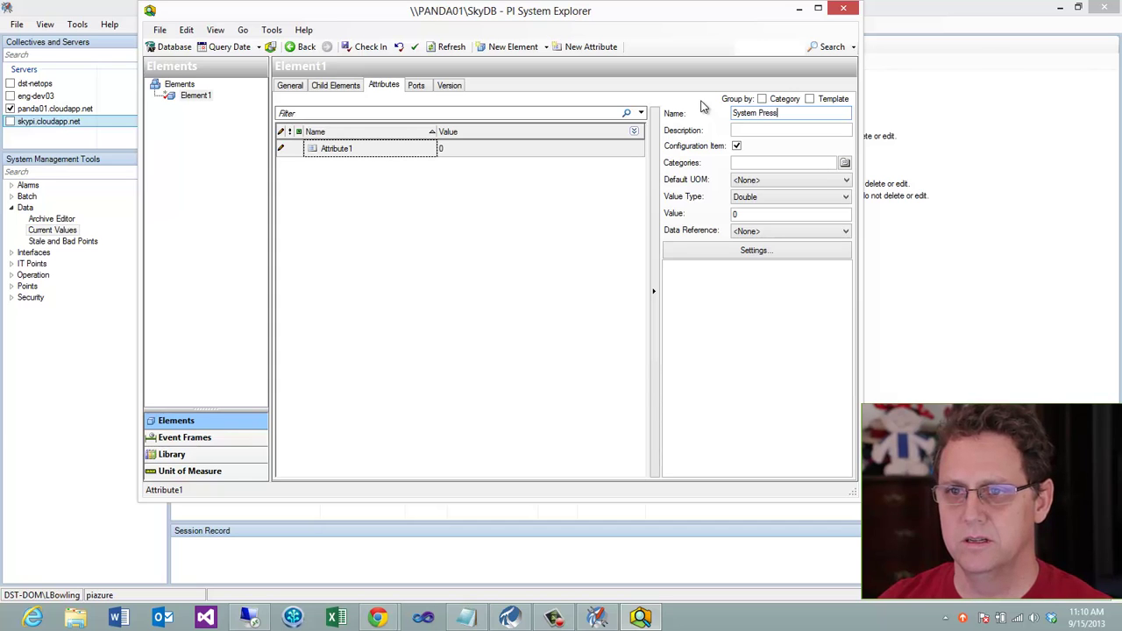
pyautogui.write('ssure')
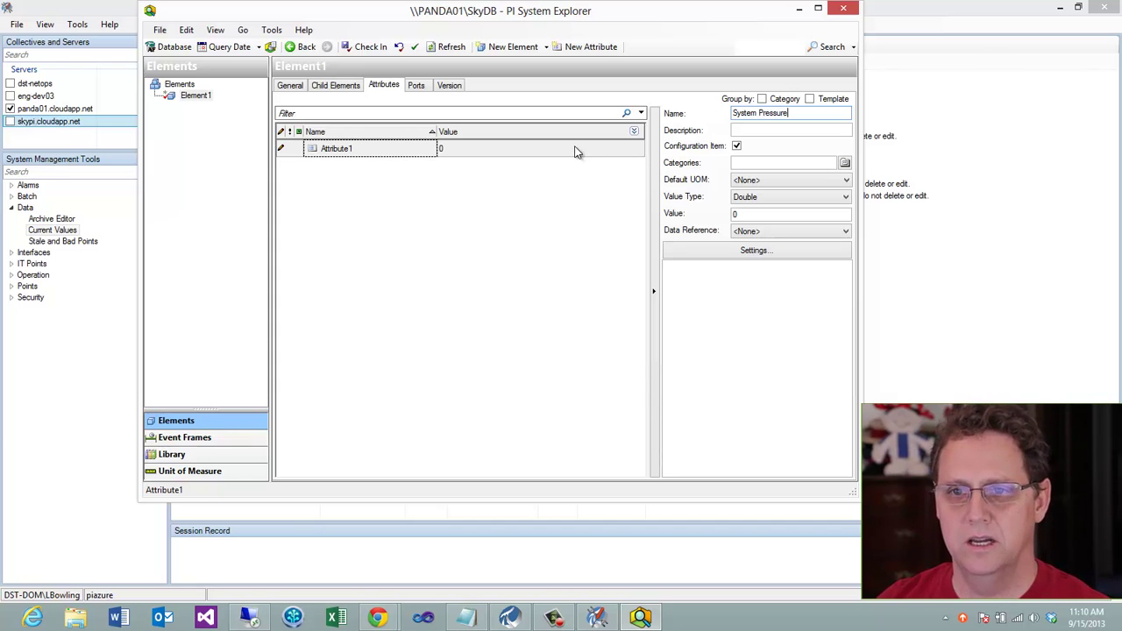
pyautogui.click(576, 149)
# Point the attribute's PI Point reference at server panda01.cloudapp.net and begin a tag search
pyautogui.click(757, 250)
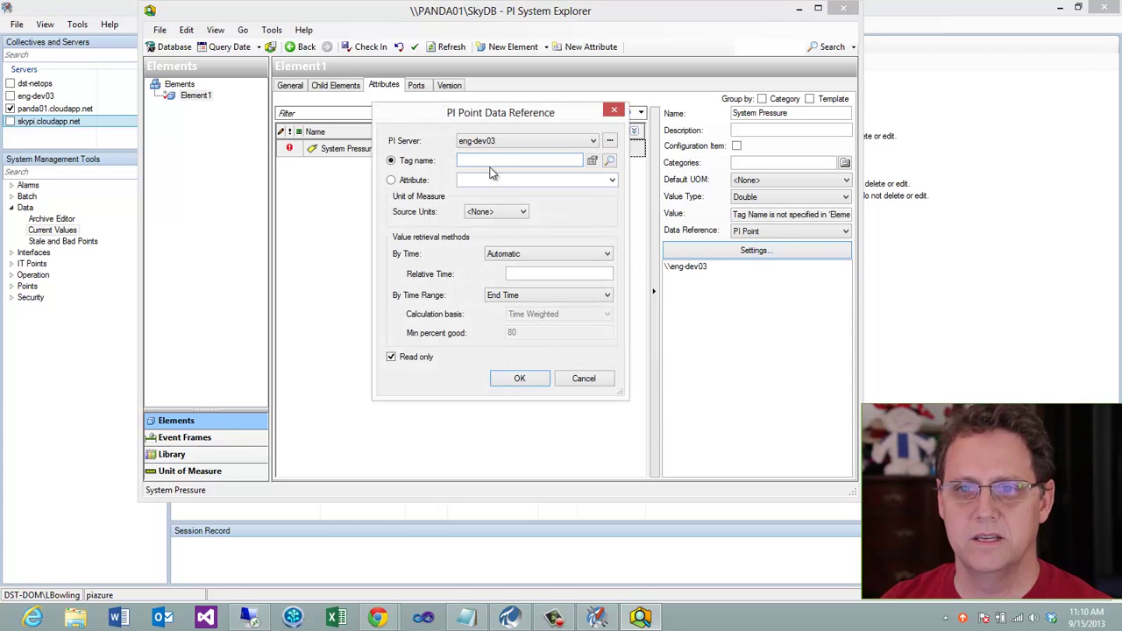
pyautogui.click(593, 141)
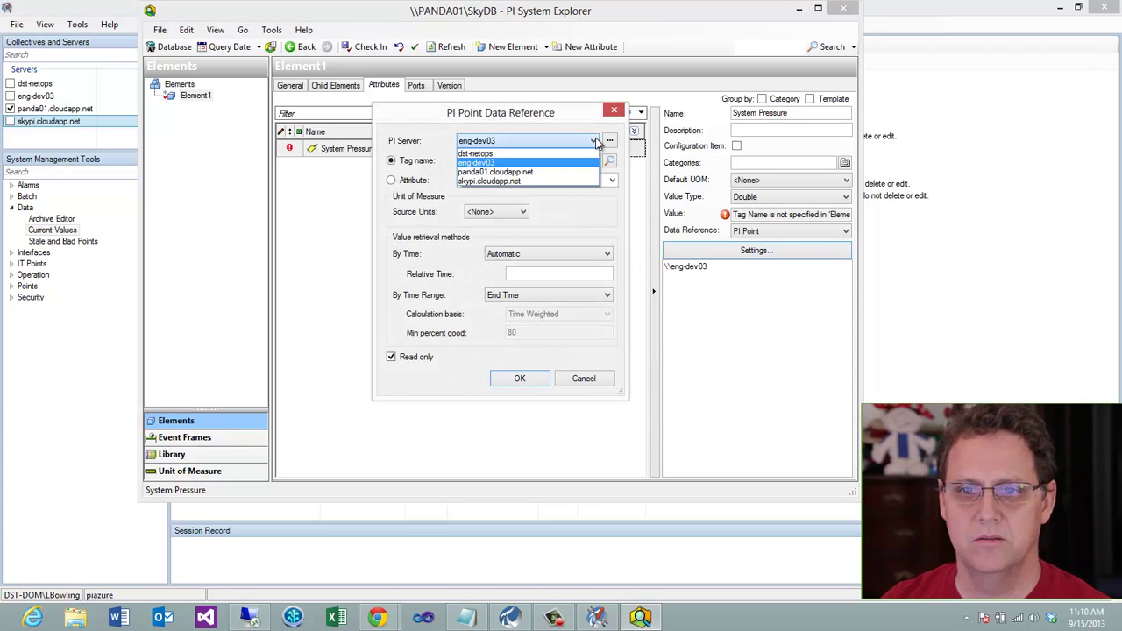
pyautogui.click(530, 172)
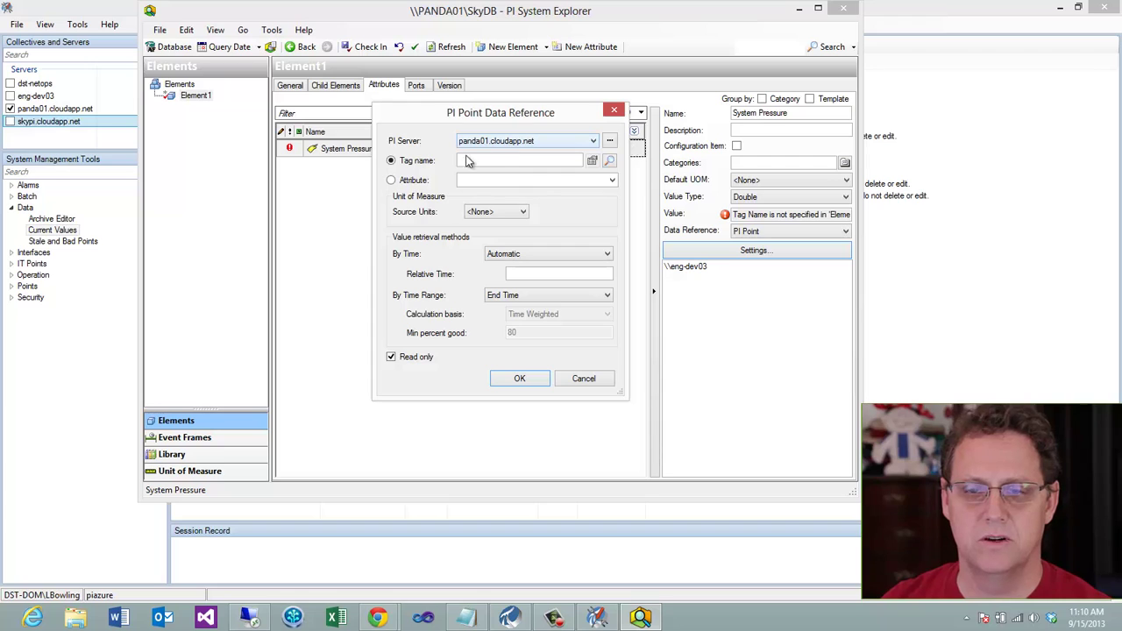
pyautogui.click(610, 160)
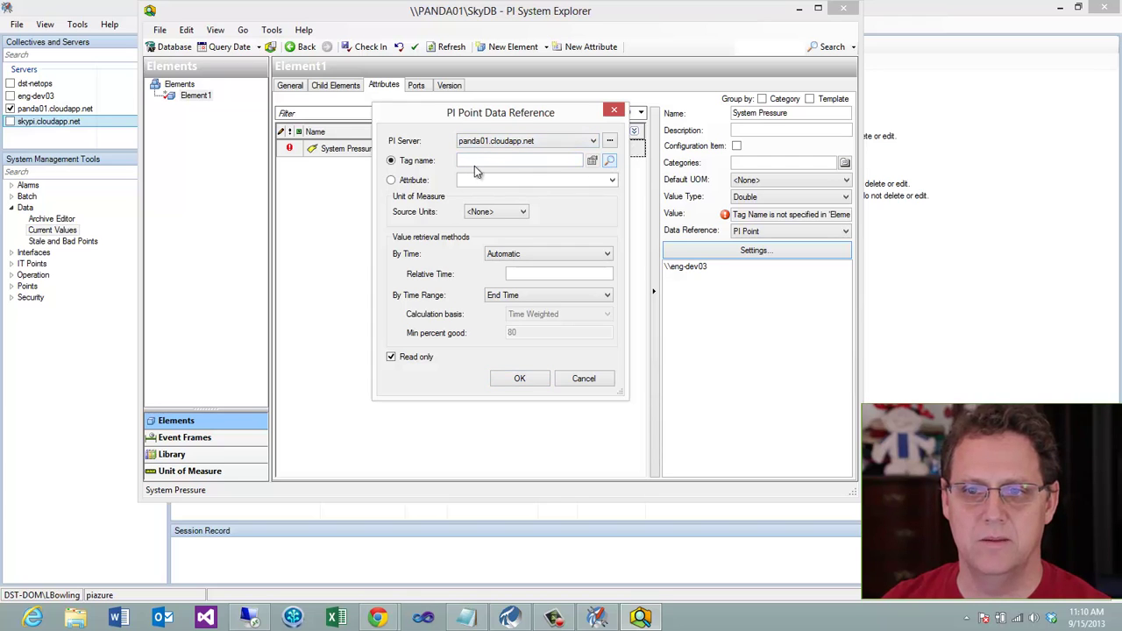
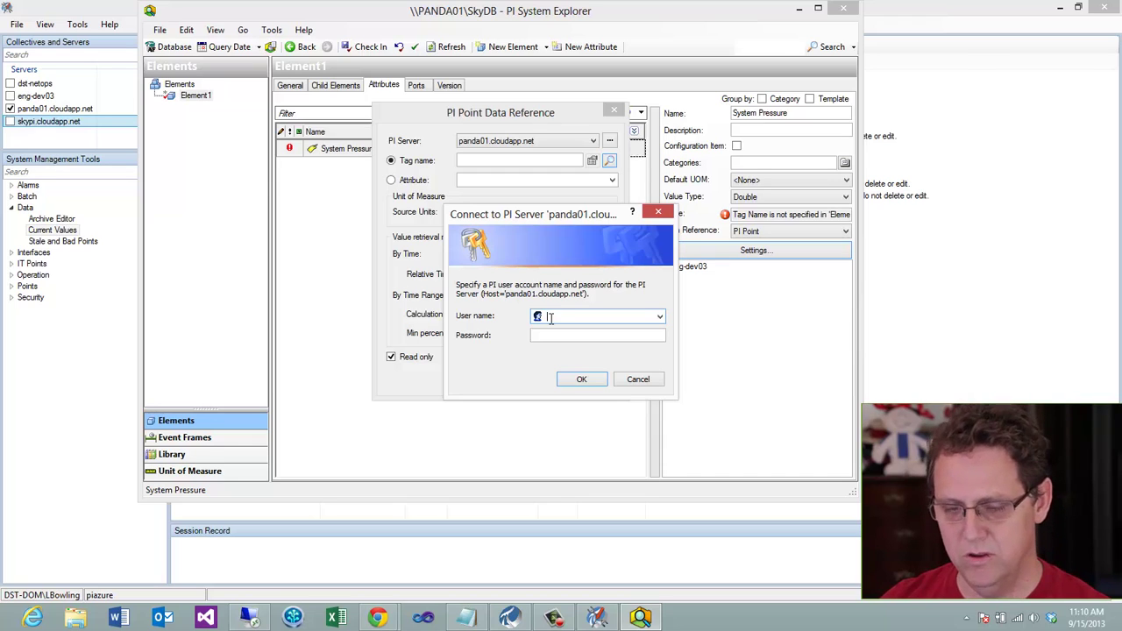
# Log in to panda01.cloudapp.net with a PI user name and password, then dismiss the insufficient-privilege error
pyautogui.write('lbowlwl')
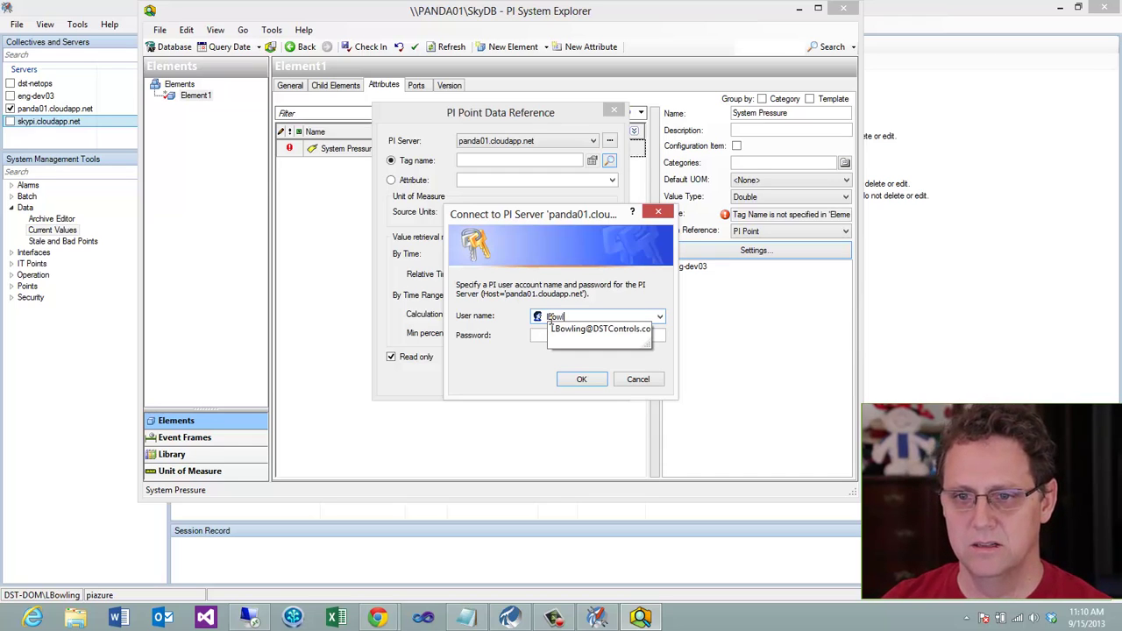
pyautogui.click(540, 335)
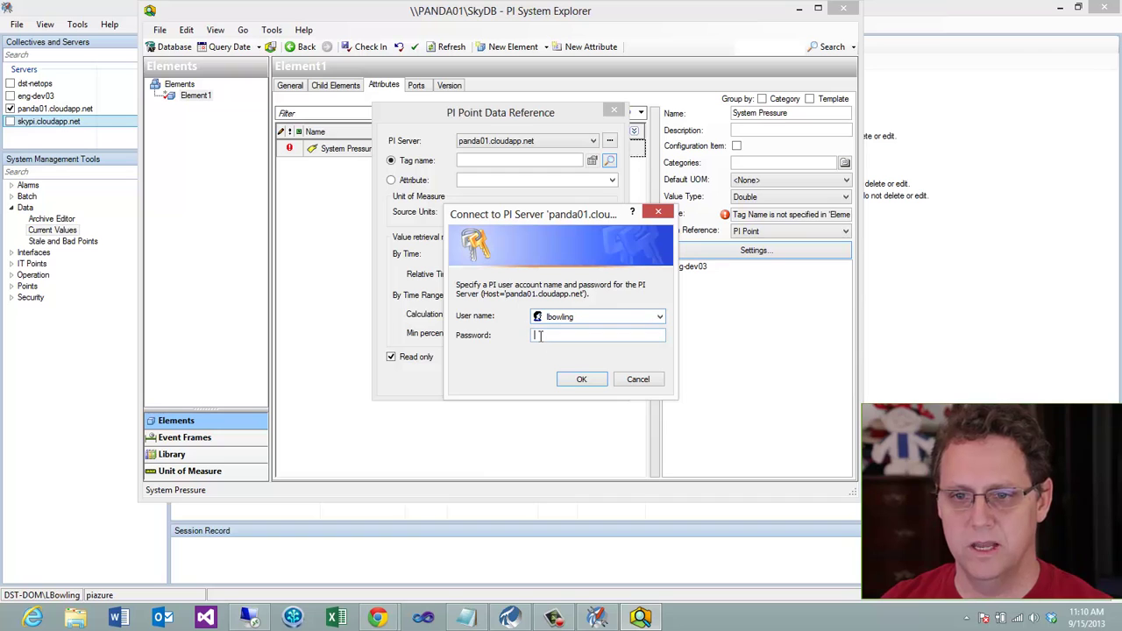
pyautogui.write('**********')
pyautogui.click(580, 380)
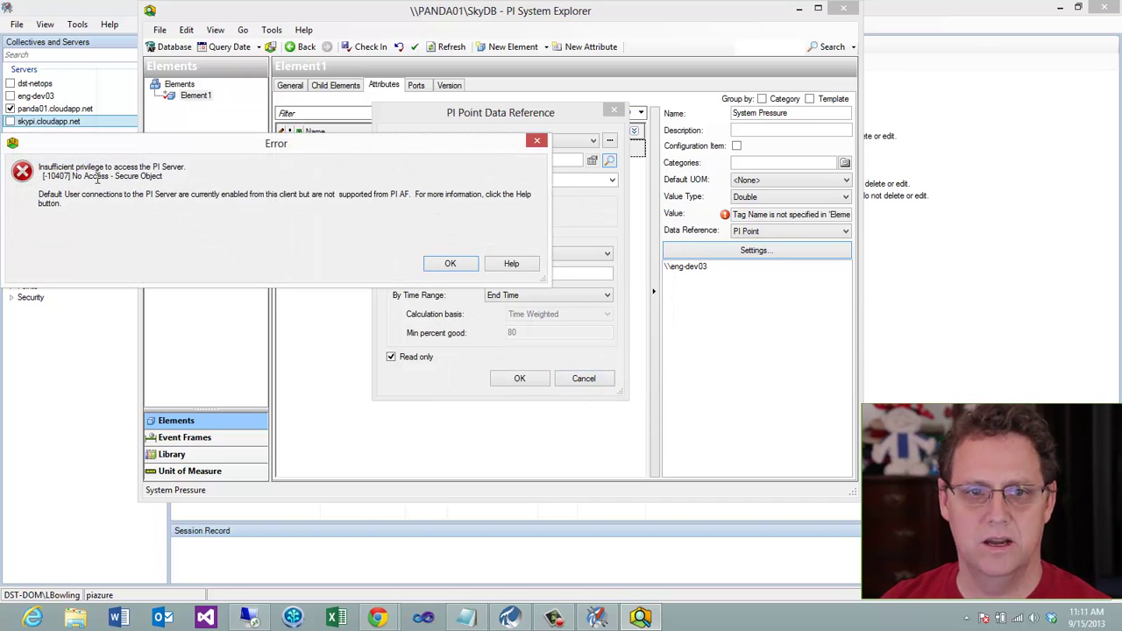
pyautogui.moveTo(188, 169); pyautogui.dragTo(31, 168)
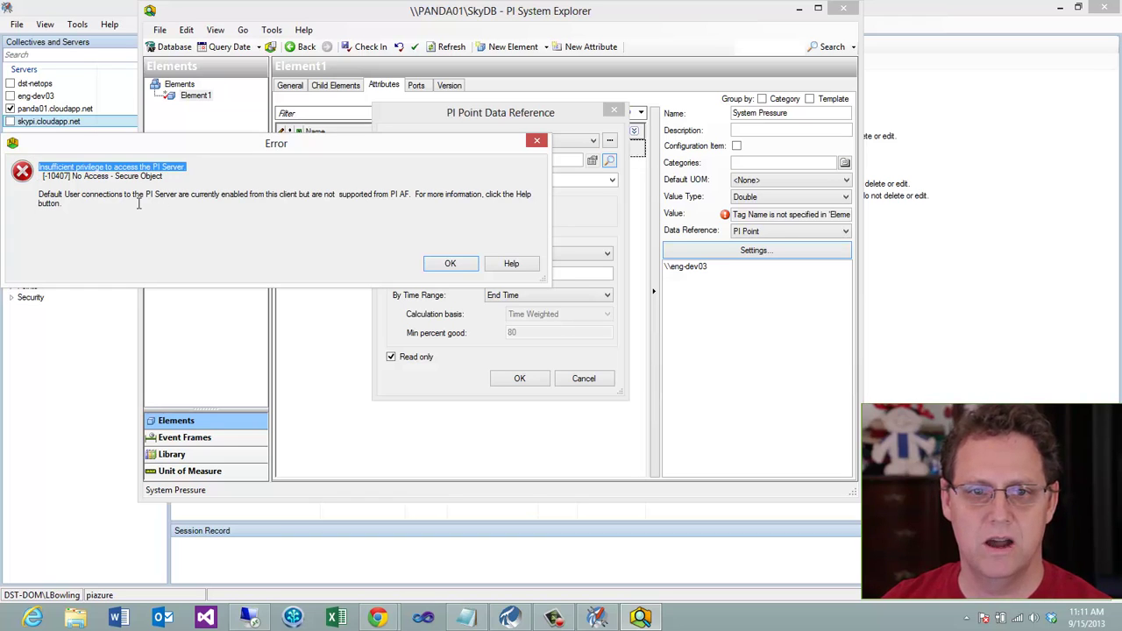
pyautogui.click(450, 263)
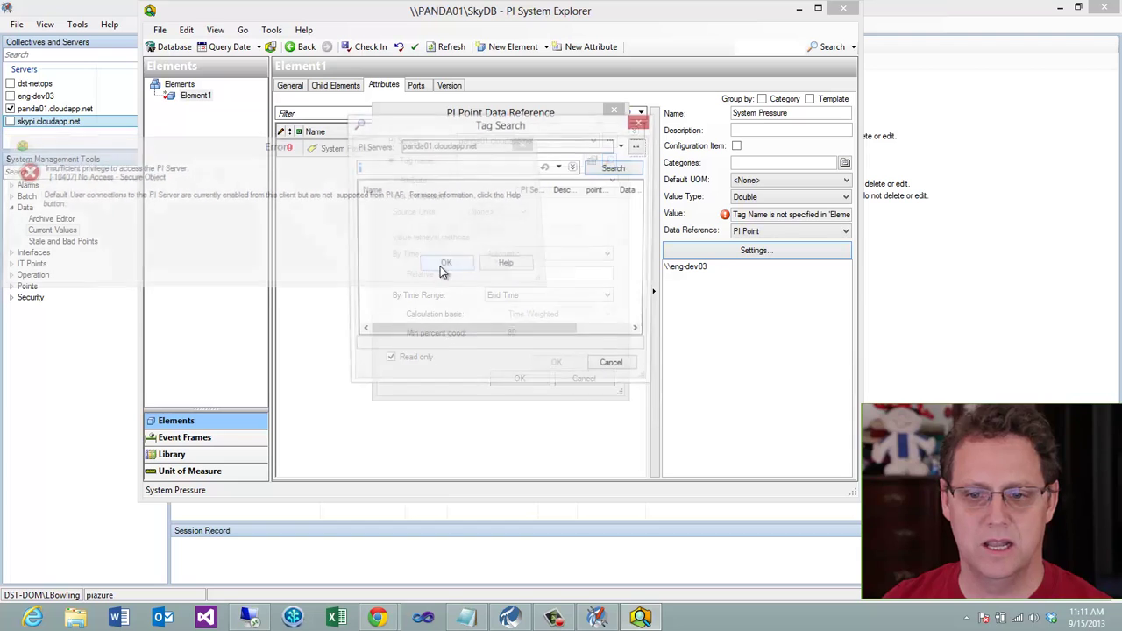
# On the remote server, refresh Message Logs and view unsuccessful login entry 7138 reporting no trust relation
pyautogui.click(249, 618)
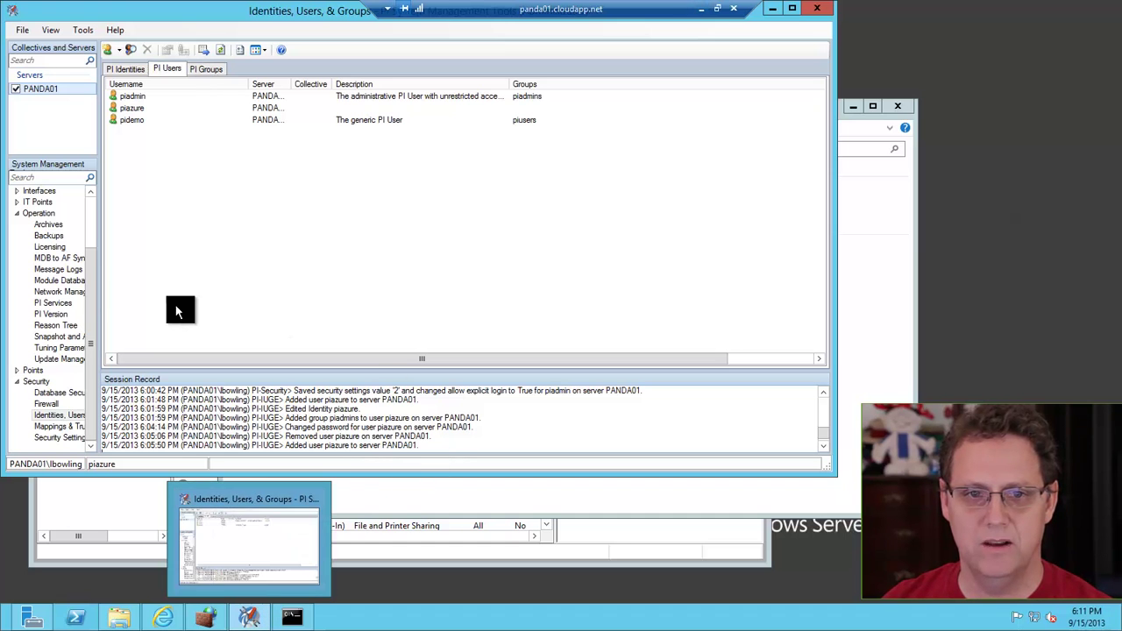
pyautogui.click(56, 267)
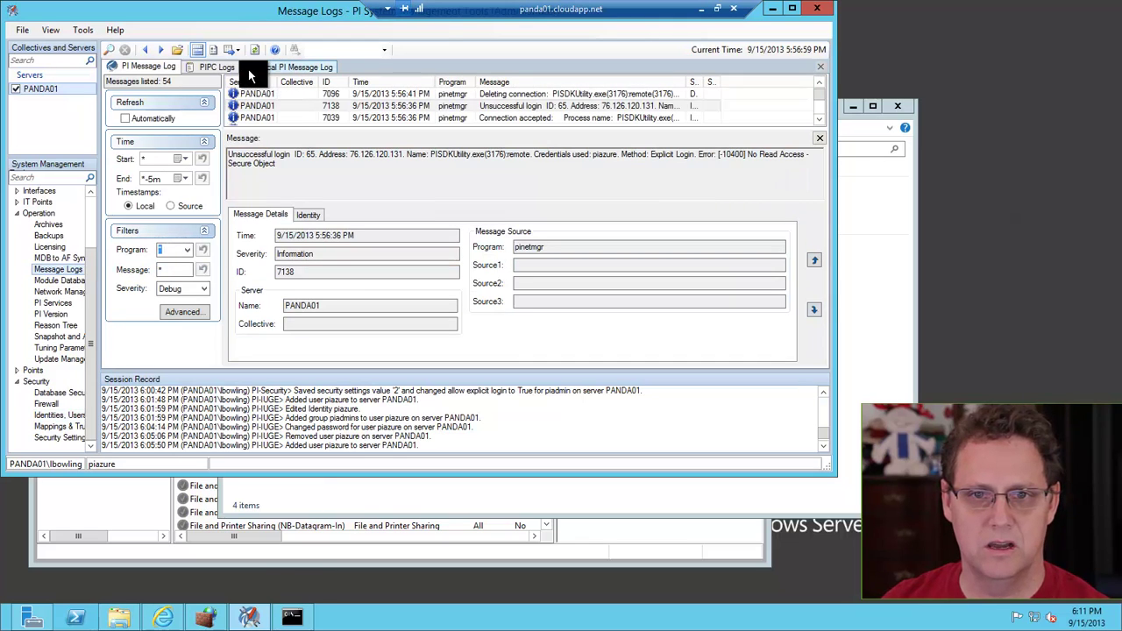
pyautogui.click(255, 50)
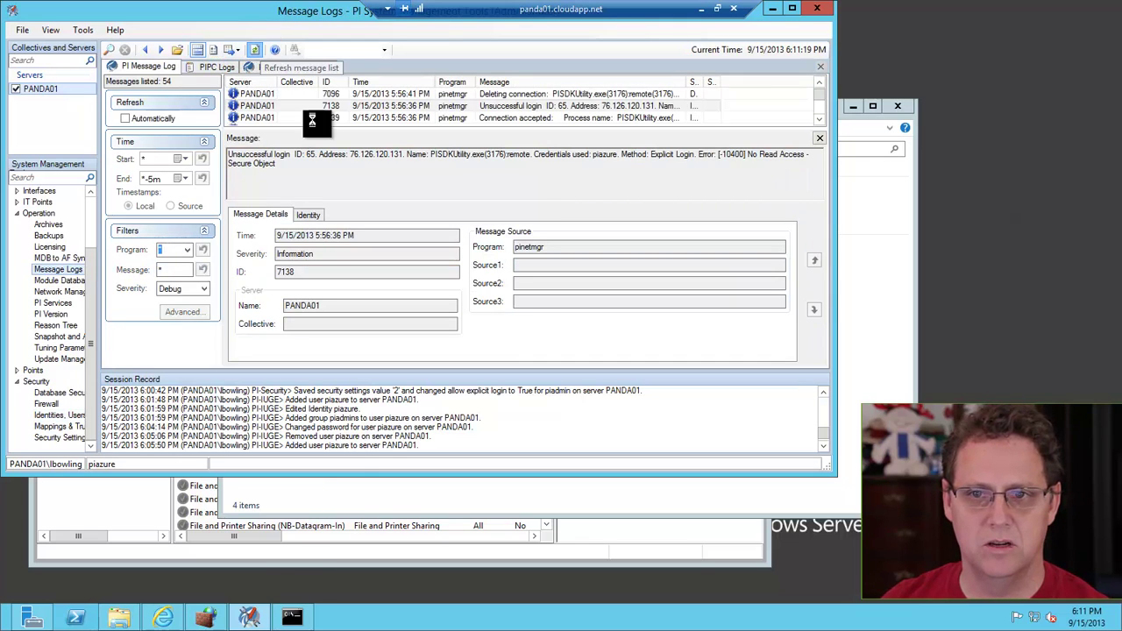
pyautogui.click(815, 118)
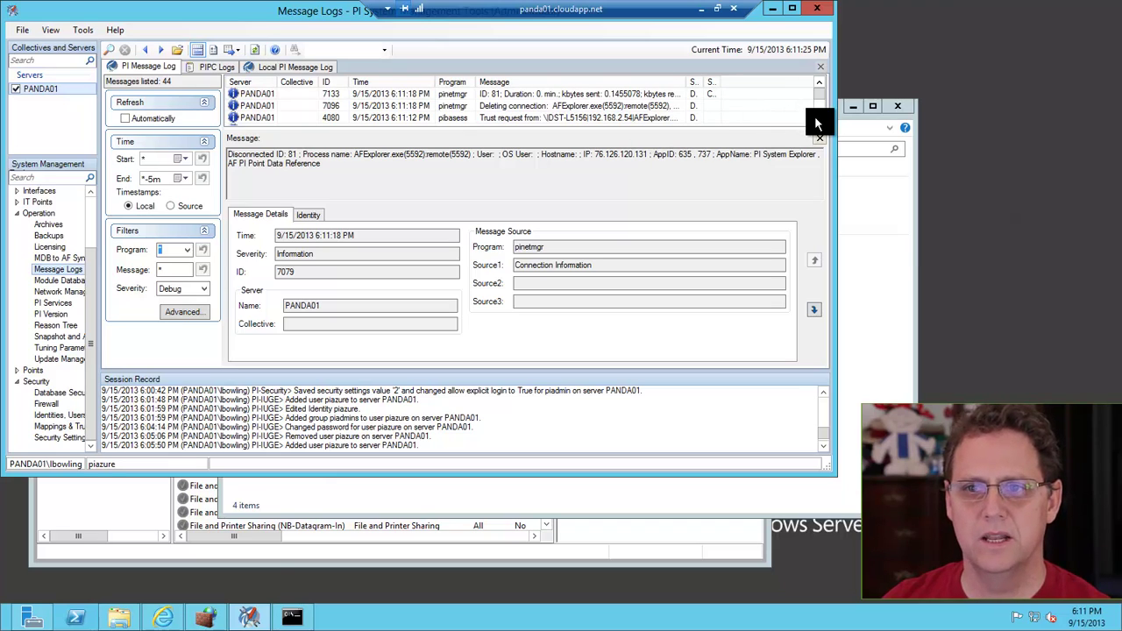
pyautogui.click(814, 115)
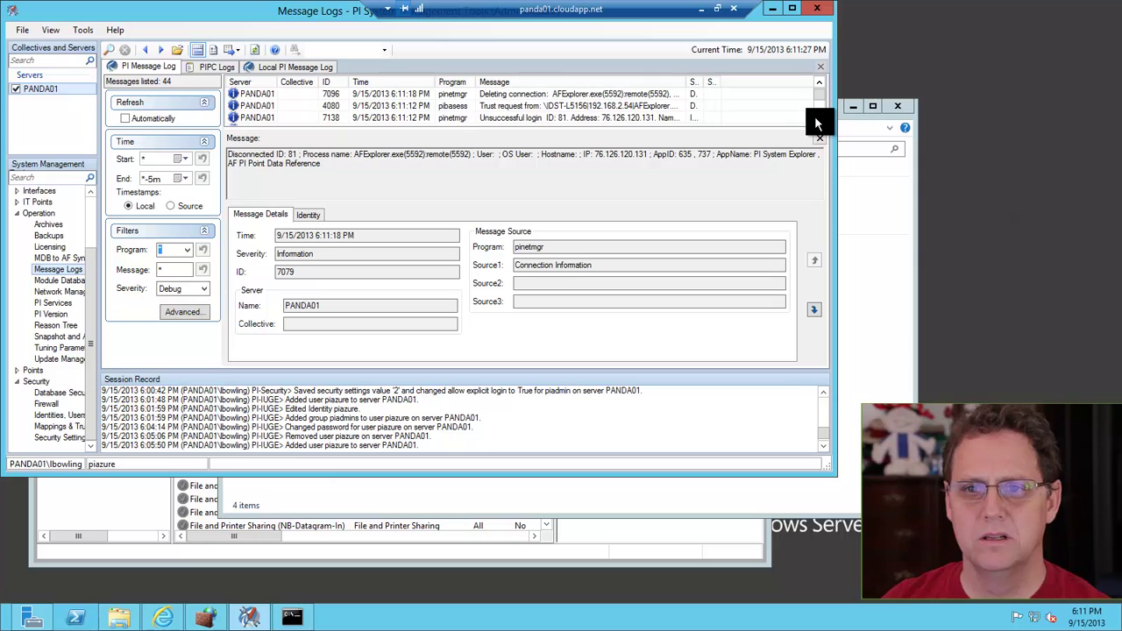
pyautogui.click(572, 123)
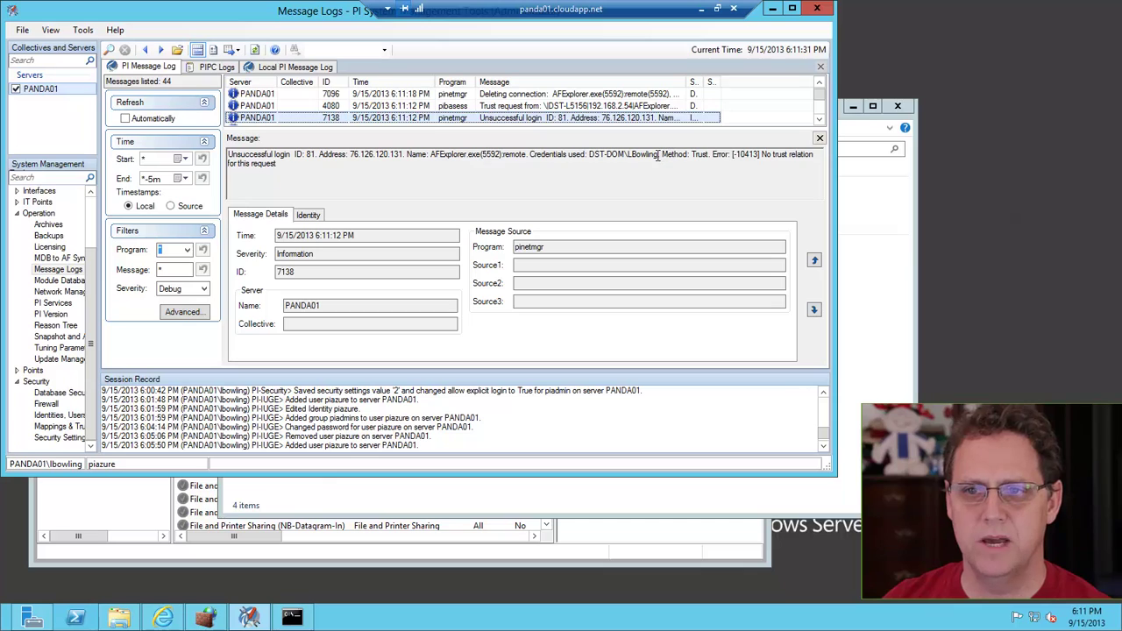
pyautogui.moveTo(658, 155); pyautogui.dragTo(589, 155)
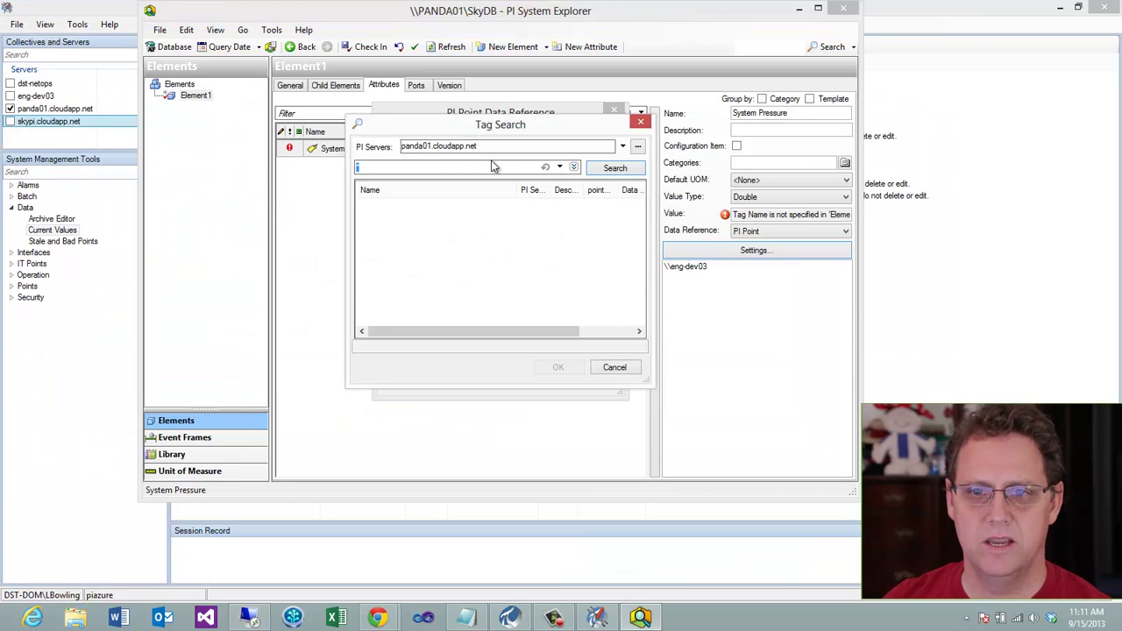
# Retry the tag-browse login with a panda01.cloudapp.net-qualified user name, refused with -10407 No Access
pyautogui.click(615, 366)
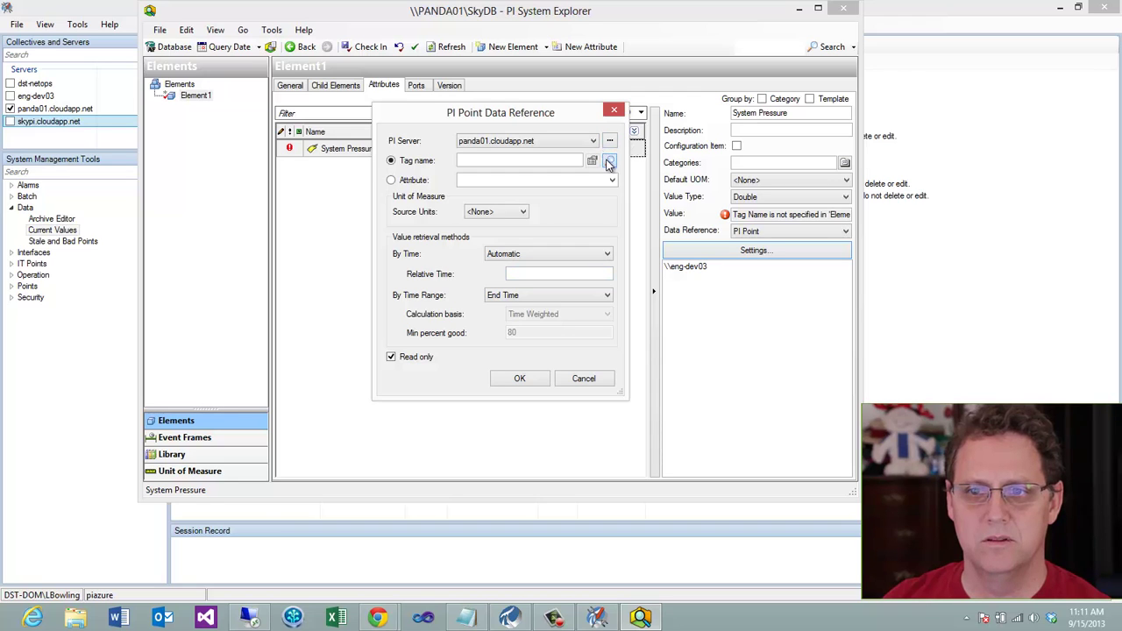
pyautogui.click(591, 160)
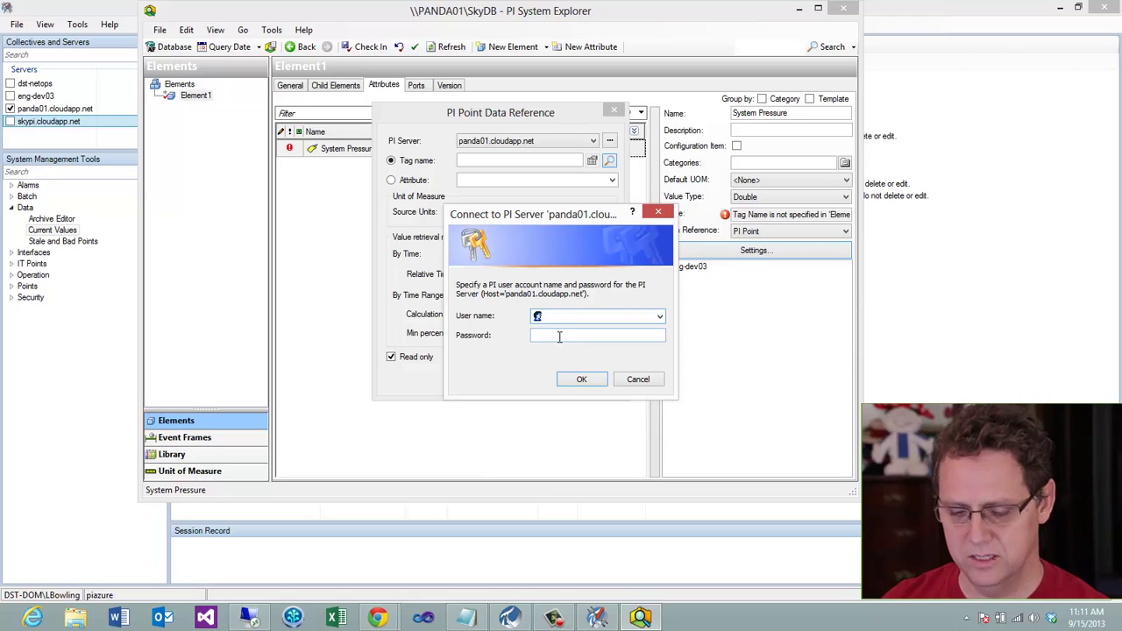
pyautogui.write('panda01.cloudapp.net\\lbow')
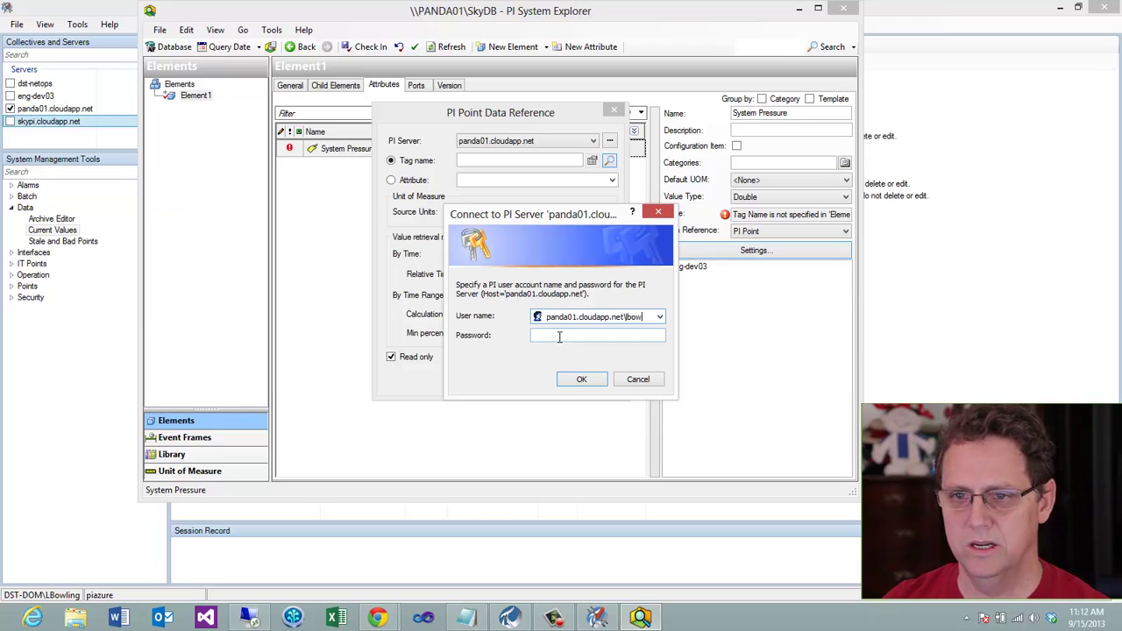
pyautogui.write('g')
pyautogui.click(559, 337)
pyautogui.write('************')
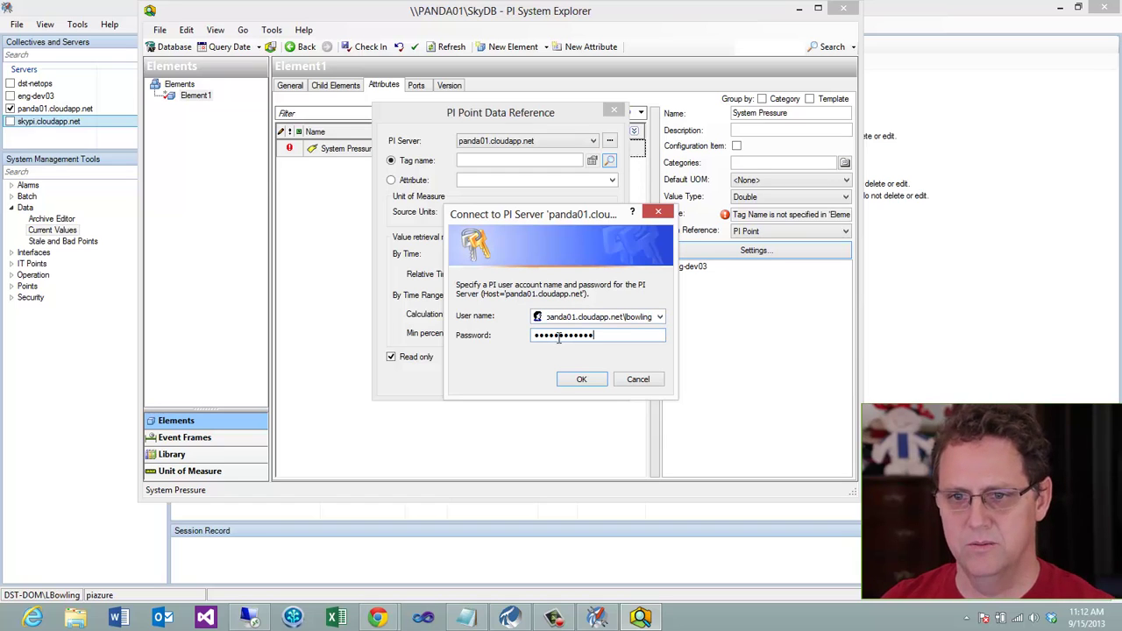
pyautogui.press('Return')
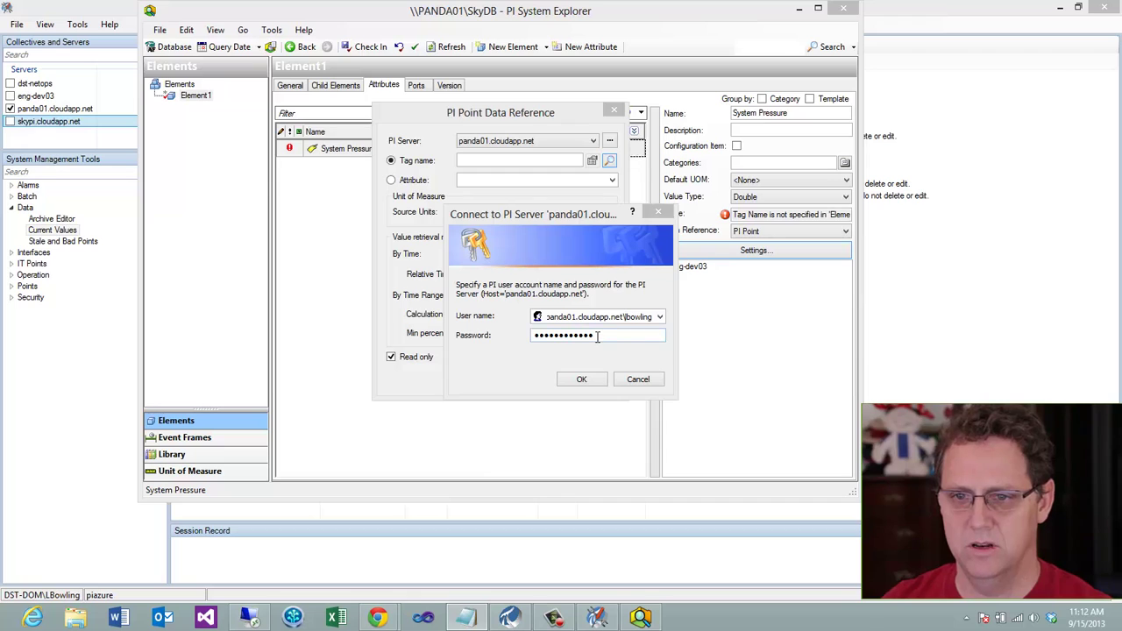
pyautogui.click(565, 380)
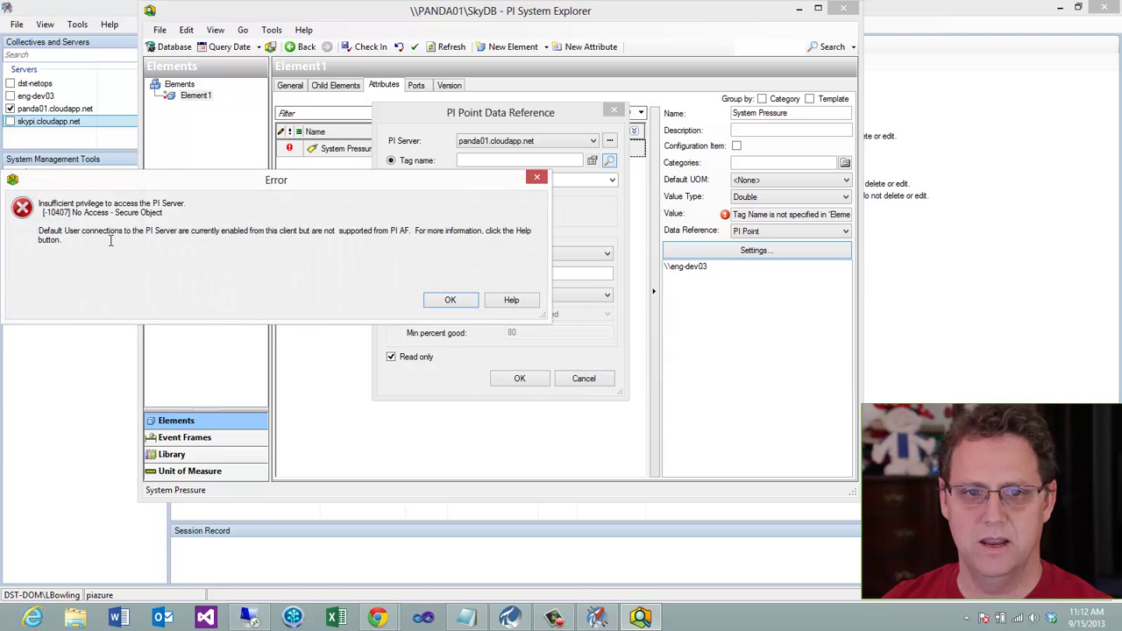
pyautogui.click(249, 618)
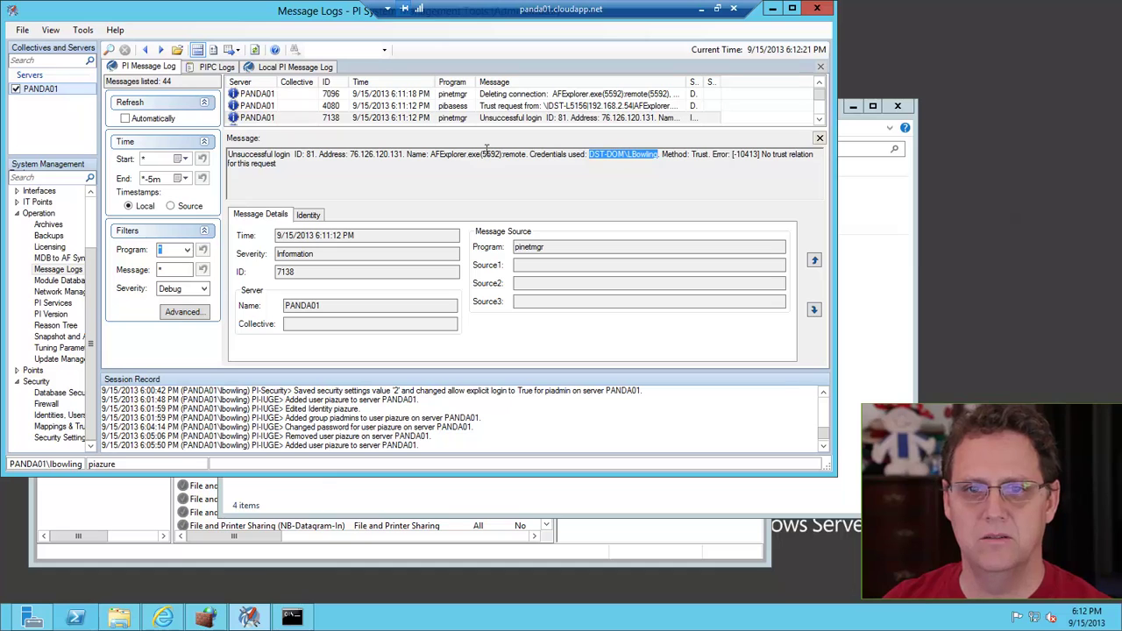
# Refresh the log and inspect the new failed login showing a Name Not Found in PInt error
pyautogui.click(254, 49)
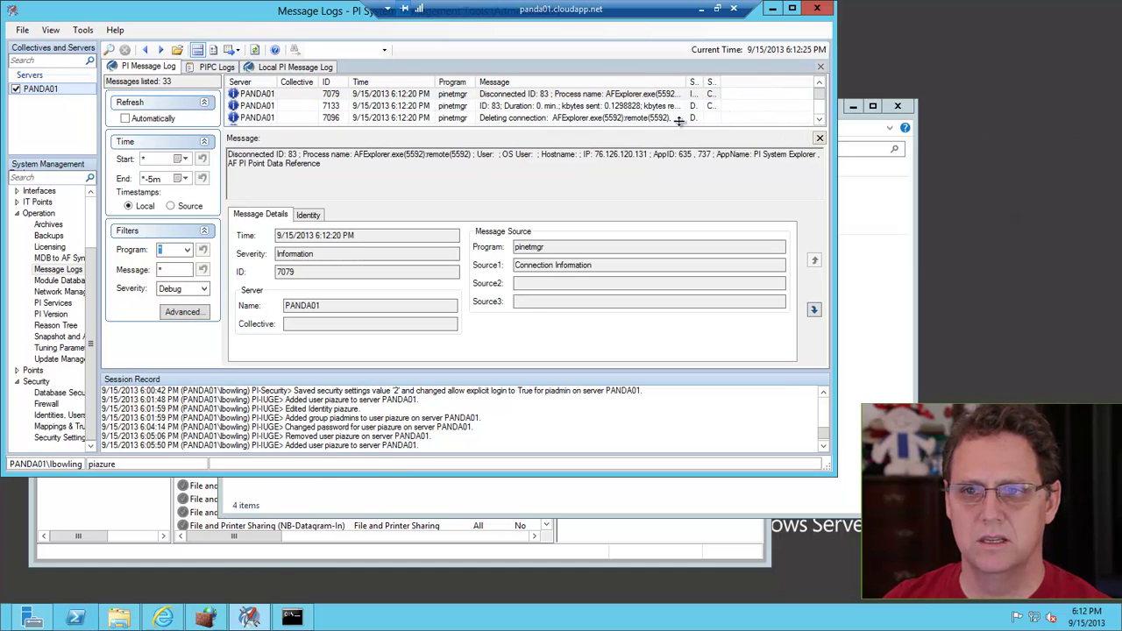
pyautogui.click(602, 97)
pyautogui.press('Down')
pyautogui.press('Down')
pyautogui.press('Down')
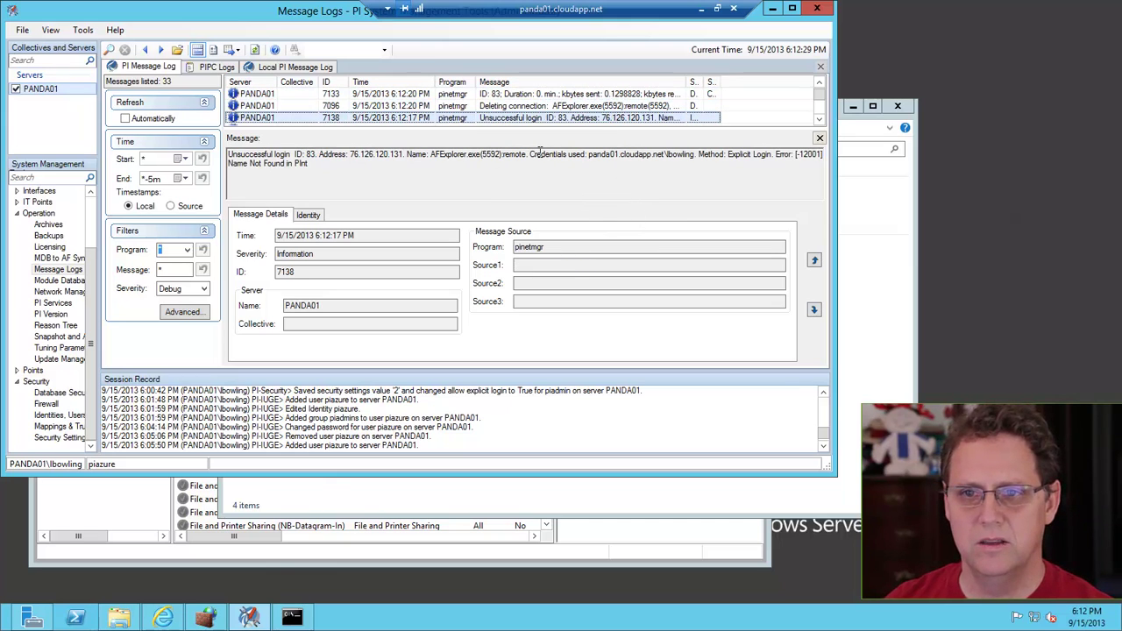
pyautogui.moveTo(588, 154); pyautogui.dragTo(694, 155)
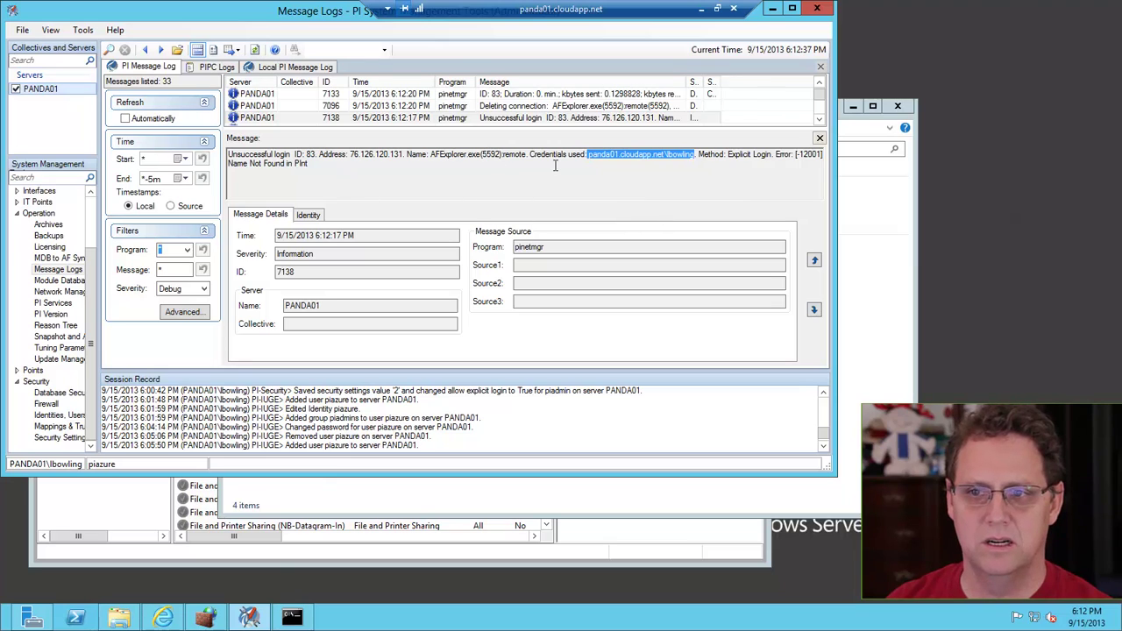
pyautogui.moveTo(330, 165); pyautogui.dragTo(228, 164)
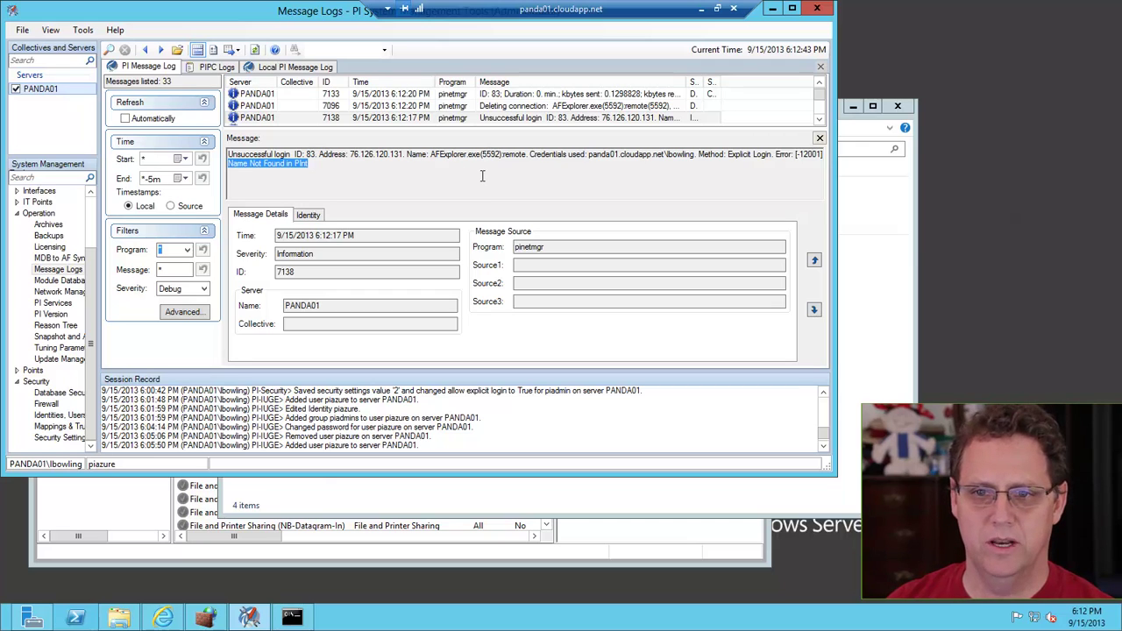
# Enlarge the message list, then show Security > Mappings & Trusts with its 127.0.0.1-to-piadmin trust
pyautogui.moveTo(518, 127); pyautogui.dragTo(512, 155)
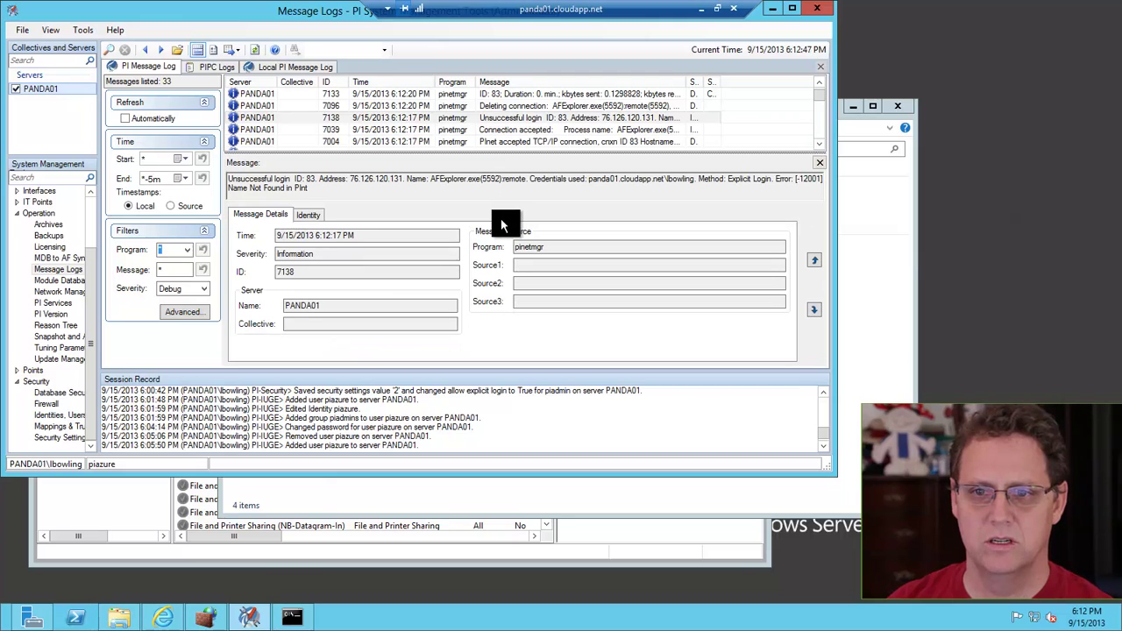
pyautogui.moveTo(506, 145)
pyautogui.mouseDown()
pyautogui.moveTo(642, 280)
pyautogui.moveTo(790, 373)
pyautogui.mouseUp()
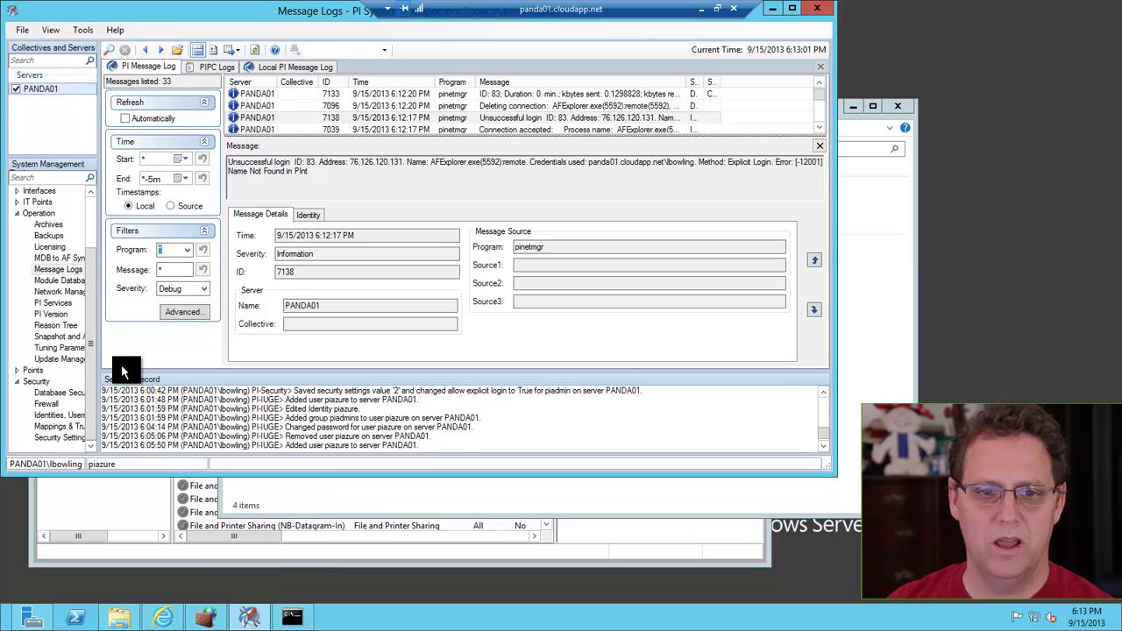
pyautogui.click(71, 433)
pyautogui.click(71, 427)
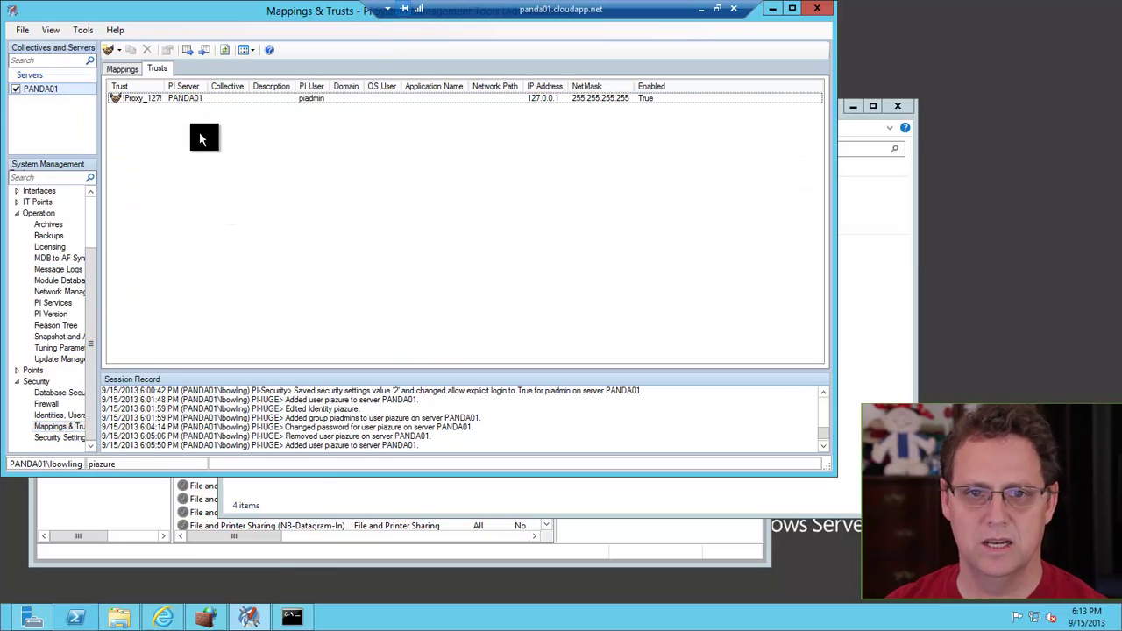
# Start a new trust, give it a name, and choose the PI-SDK trust type
pyautogui.rightClick(201, 133)
pyautogui.click(233, 141)
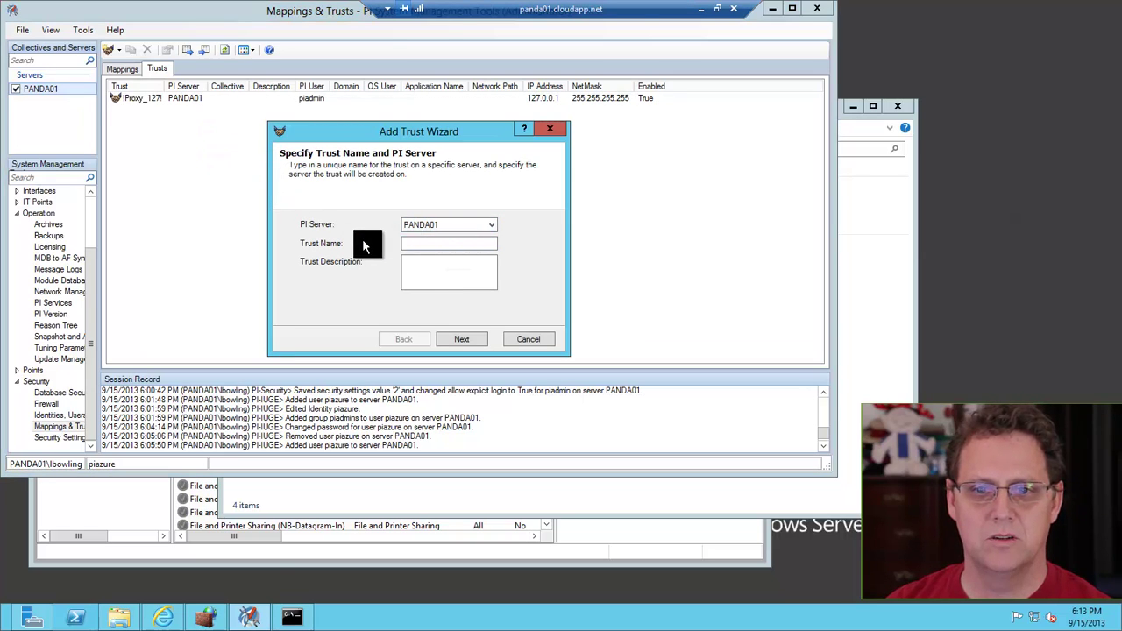
pyautogui.click(428, 242)
pyautogui.write('Lonnie')
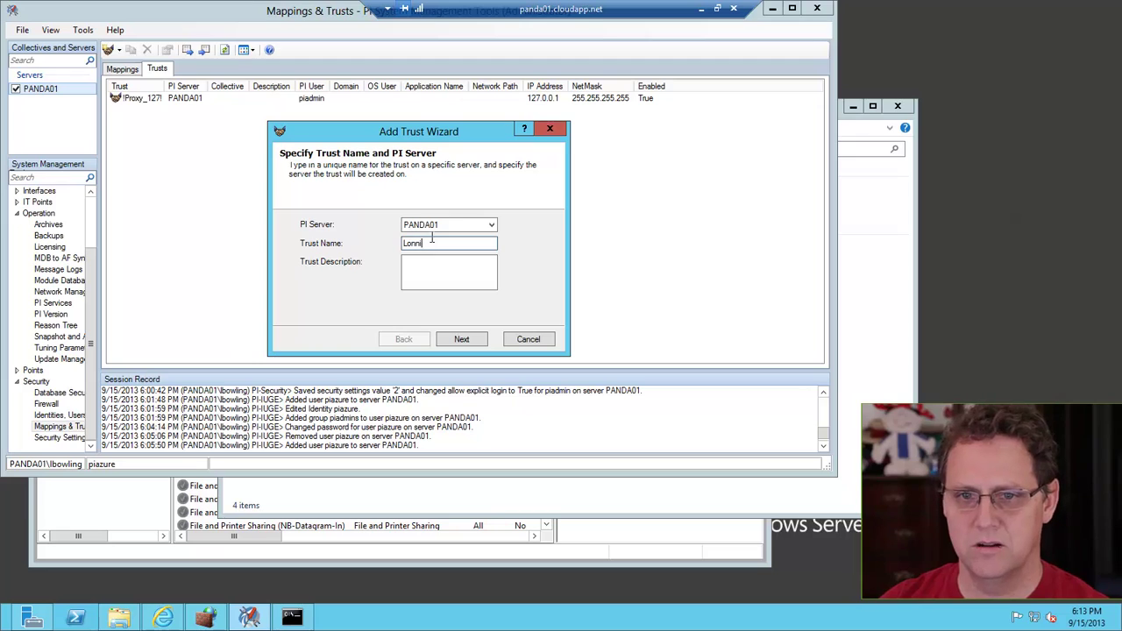
pyautogui.click(462, 340)
pyautogui.click(299, 239)
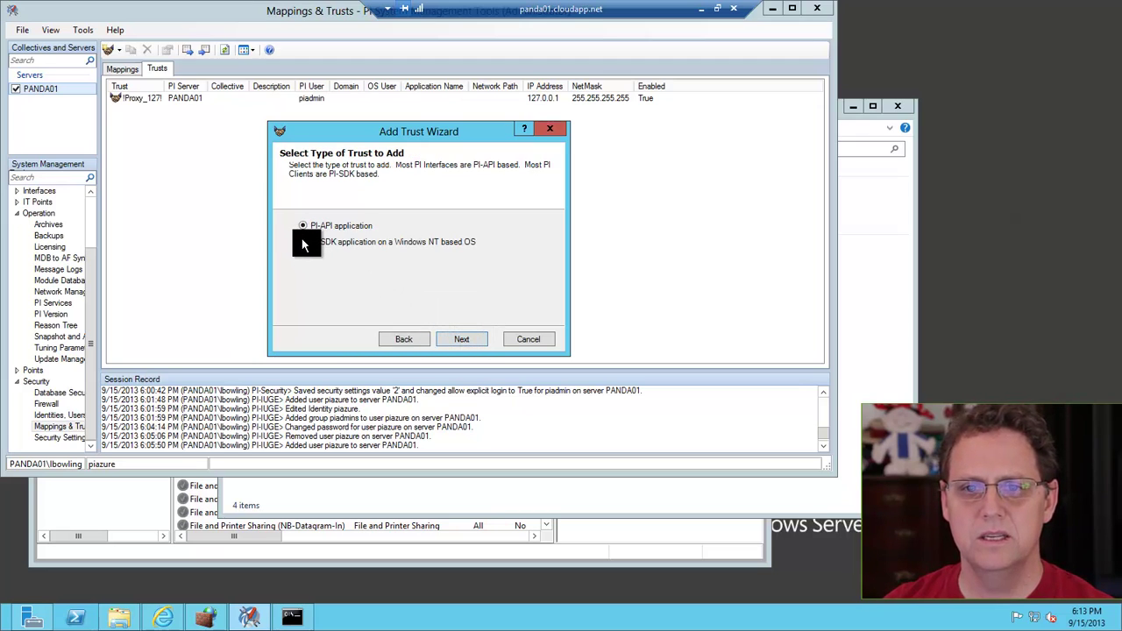
pyautogui.click(303, 242)
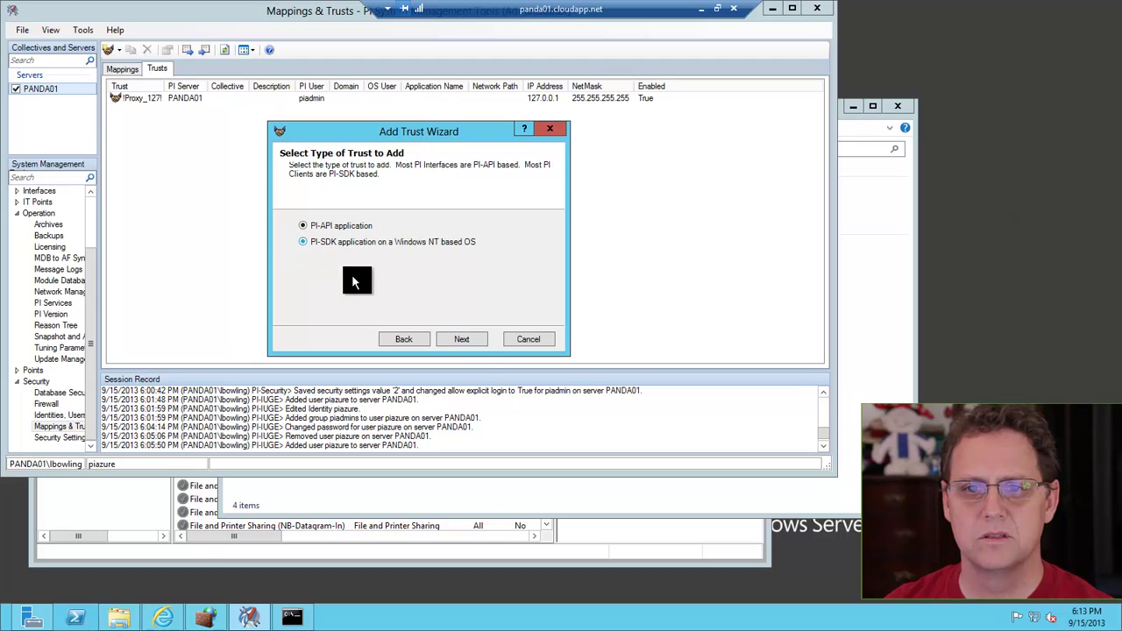
pyautogui.click(462, 339)
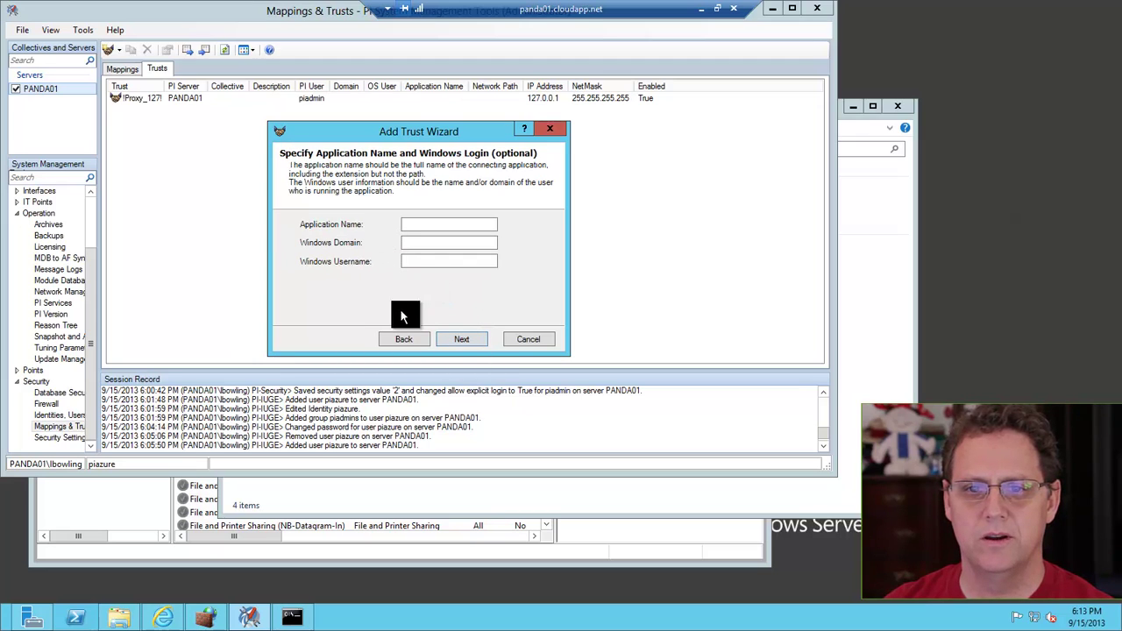
pyautogui.click(396, 340)
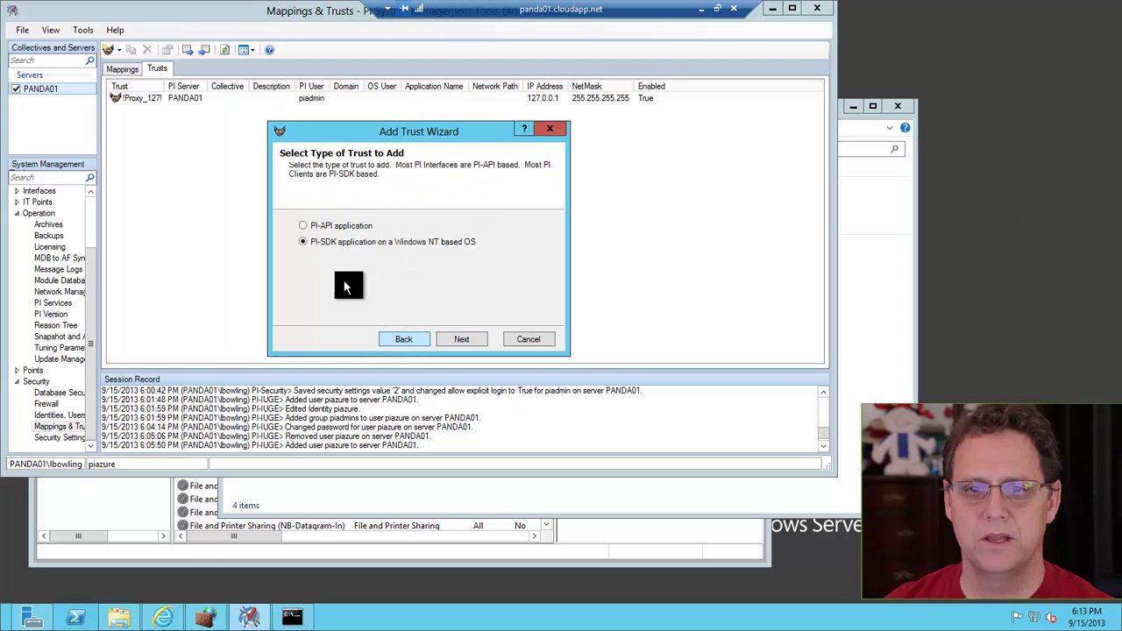
pyautogui.click(303, 226)
pyautogui.click(302, 243)
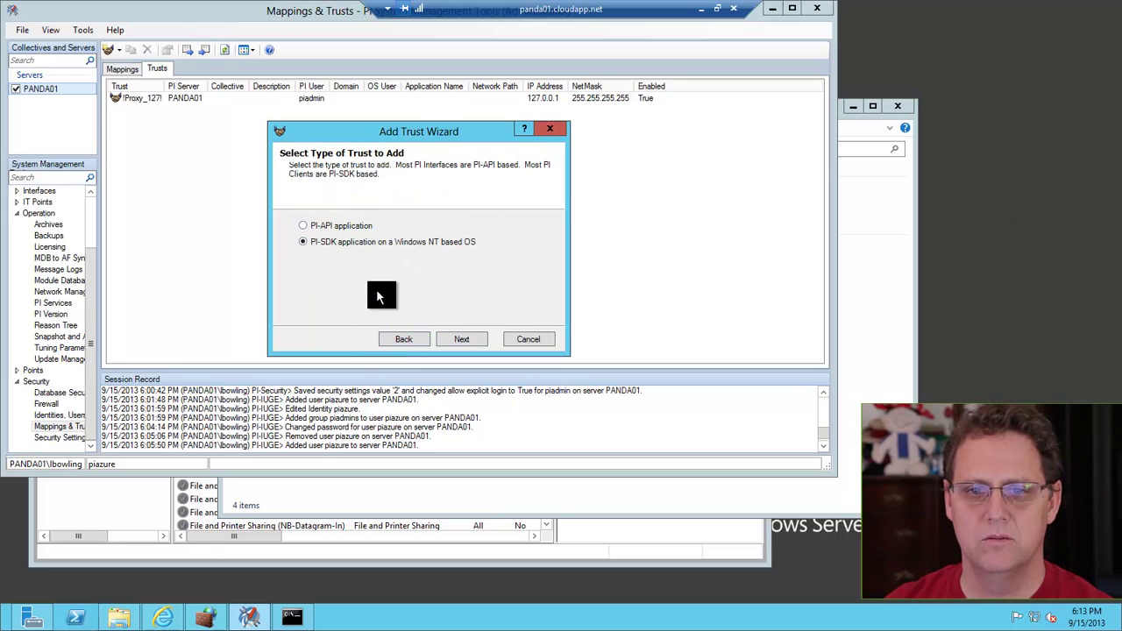
pyautogui.click(453, 340)
pyautogui.click(453, 339)
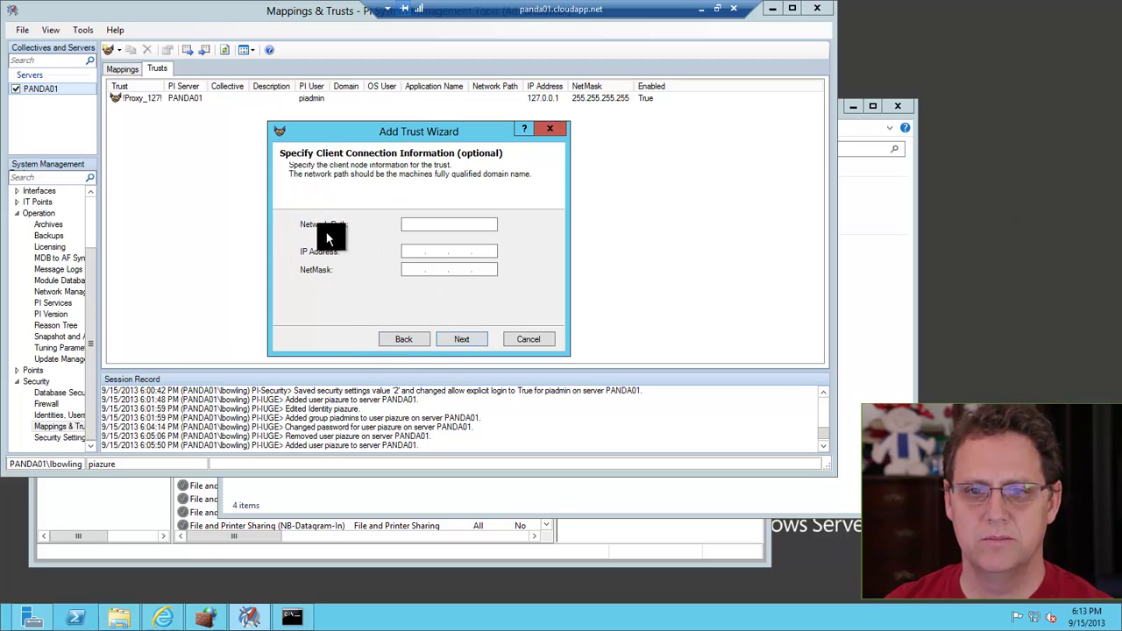
# Set the trust's network path to DST-L5651 and map it to the piadmins PI group
pyautogui.click(417, 223)
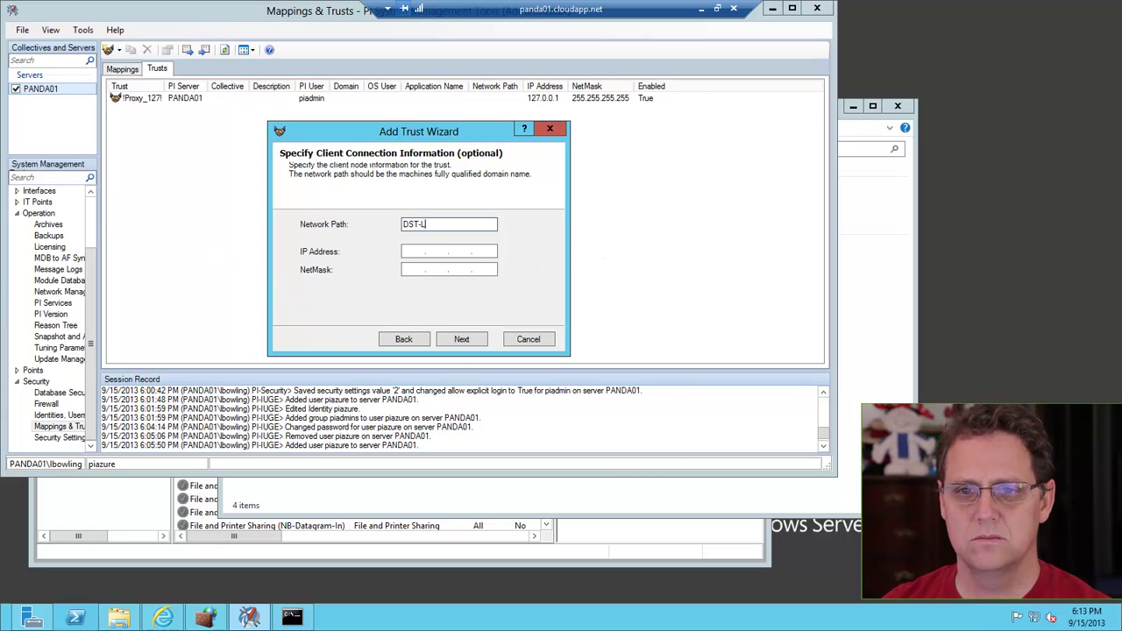
pyautogui.write('5651')
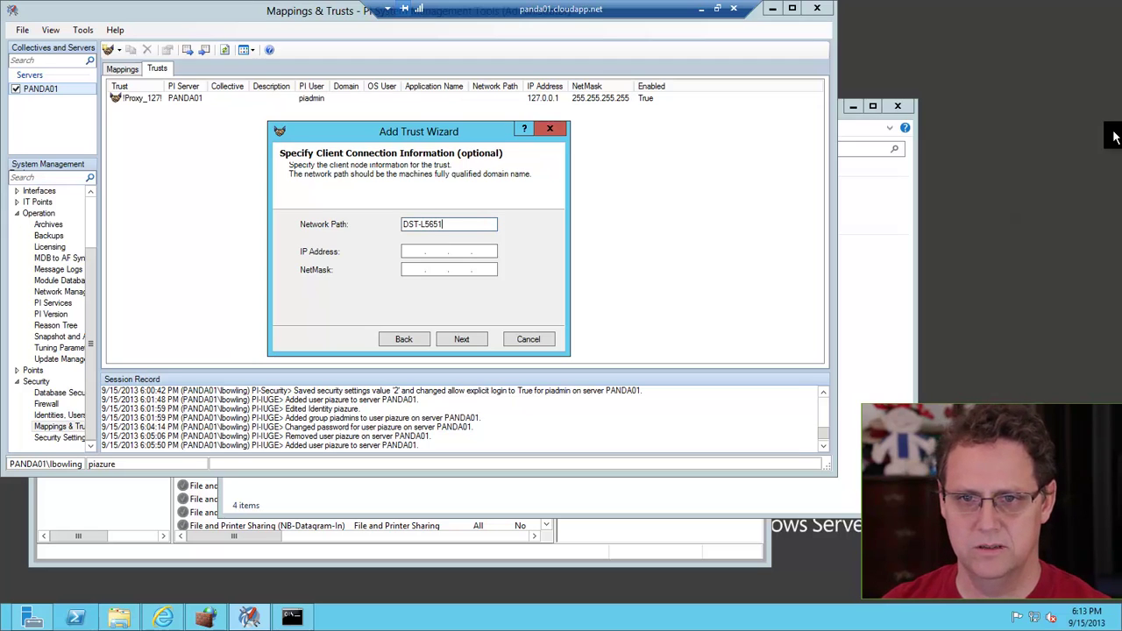
pyautogui.click(454, 339)
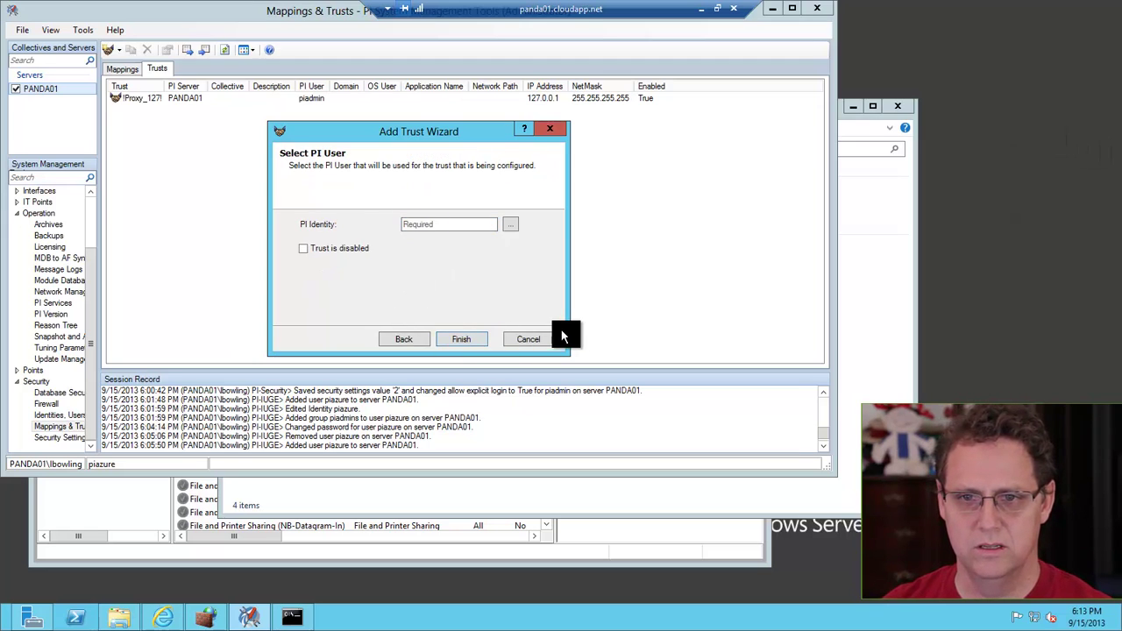
pyautogui.click(508, 226)
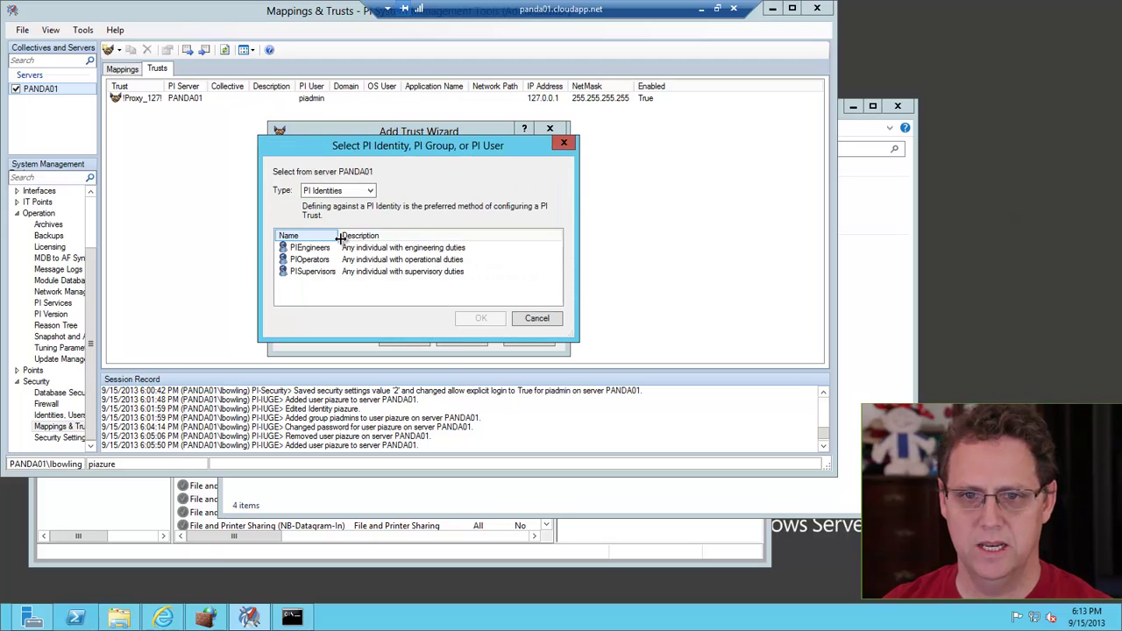
pyautogui.click(367, 190)
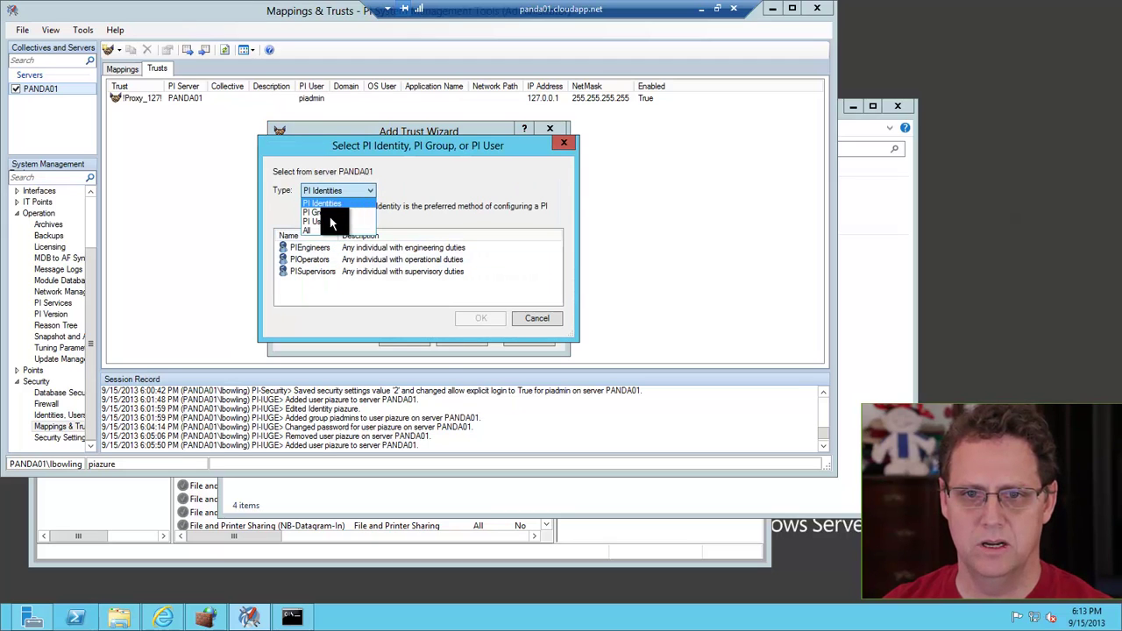
pyautogui.click(325, 213)
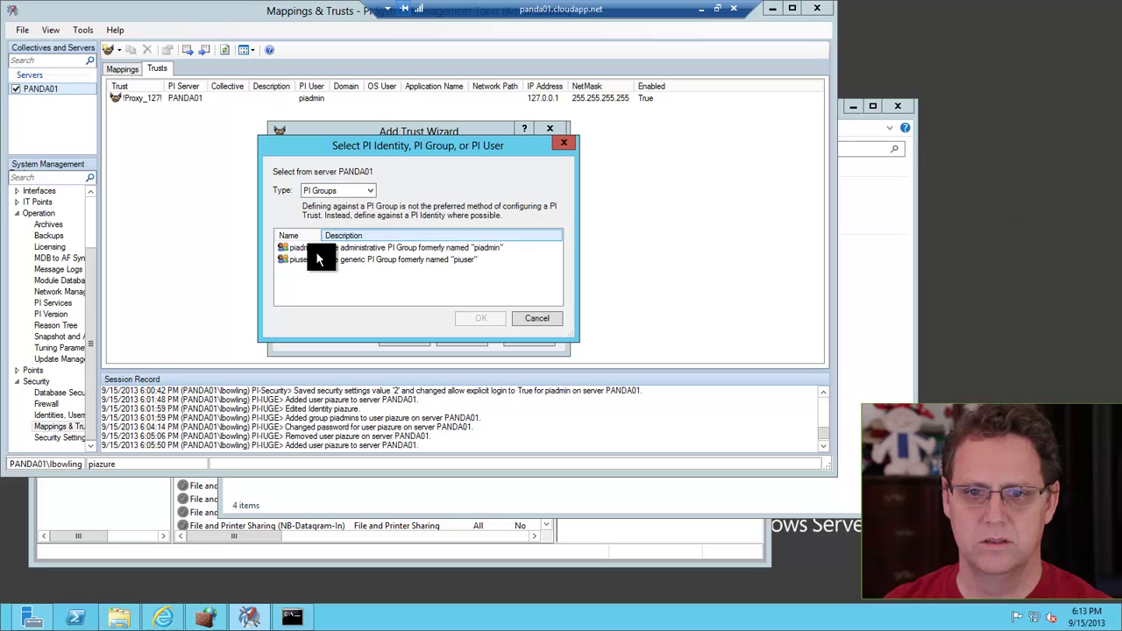
pyautogui.click(297, 248)
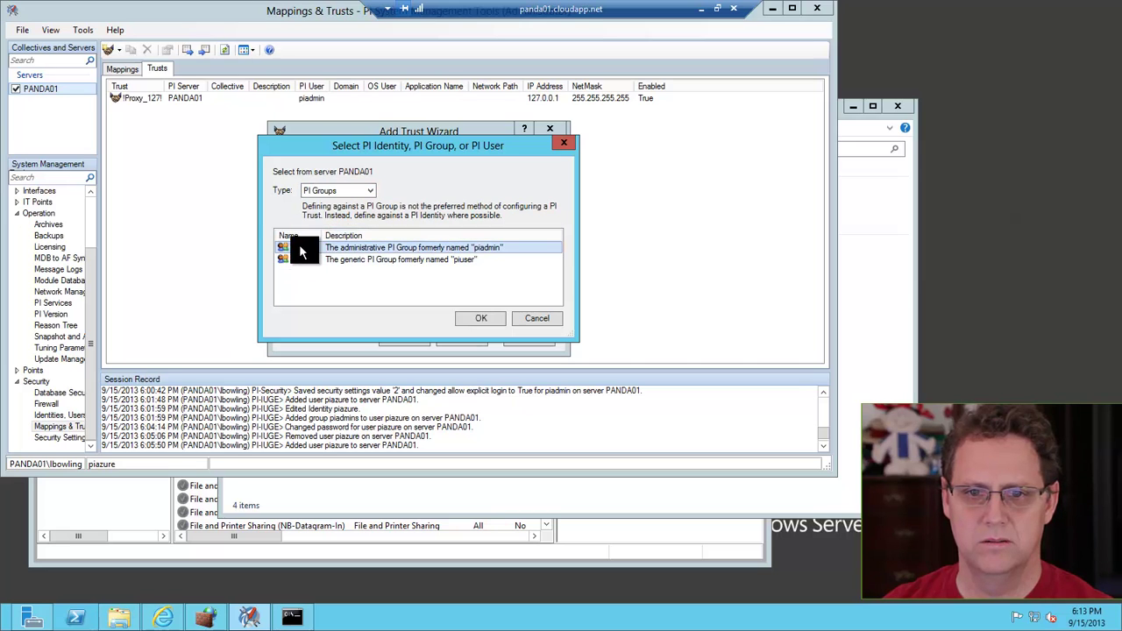
pyautogui.click(481, 318)
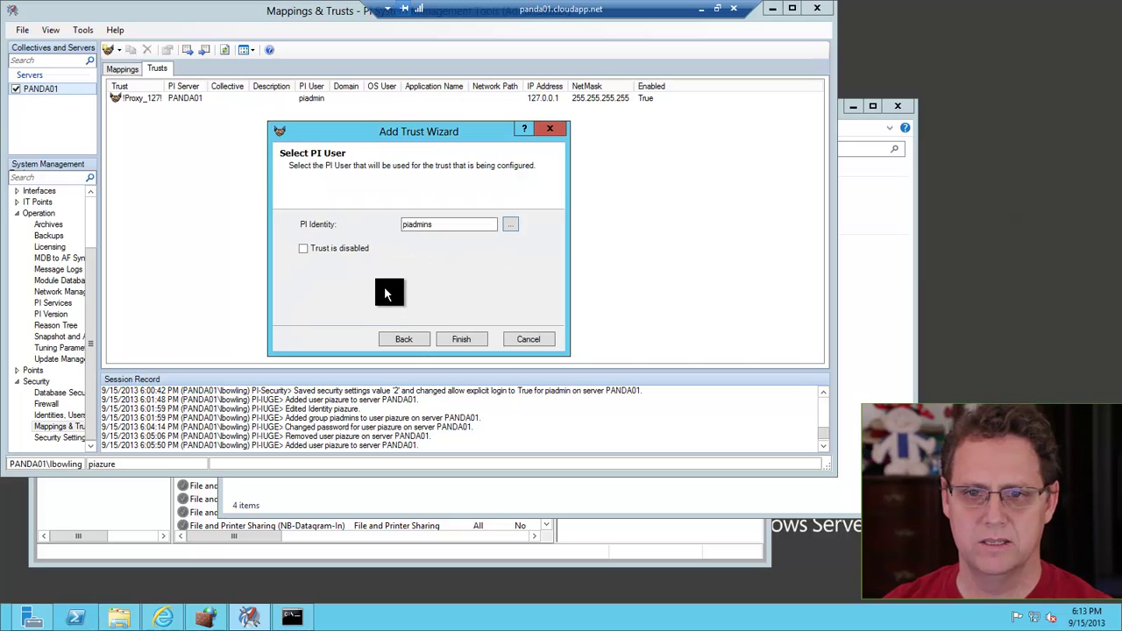
pyautogui.click(463, 338)
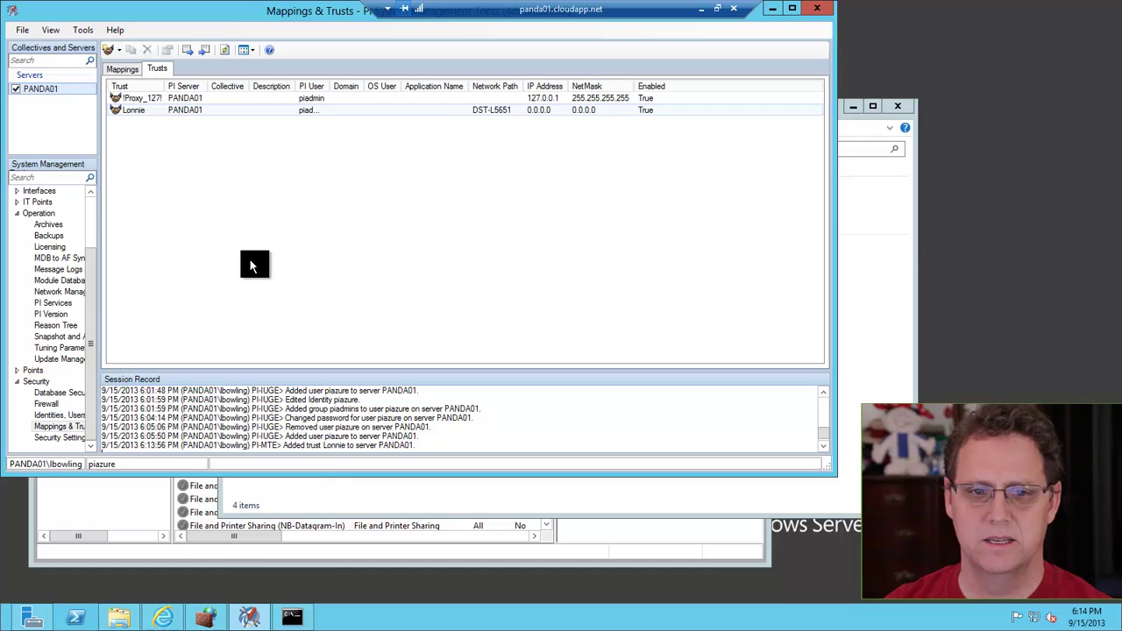
# Step through the message log to the failed trust request from DST-L5156 (192.168.2.54)
pyautogui.click(57, 268)
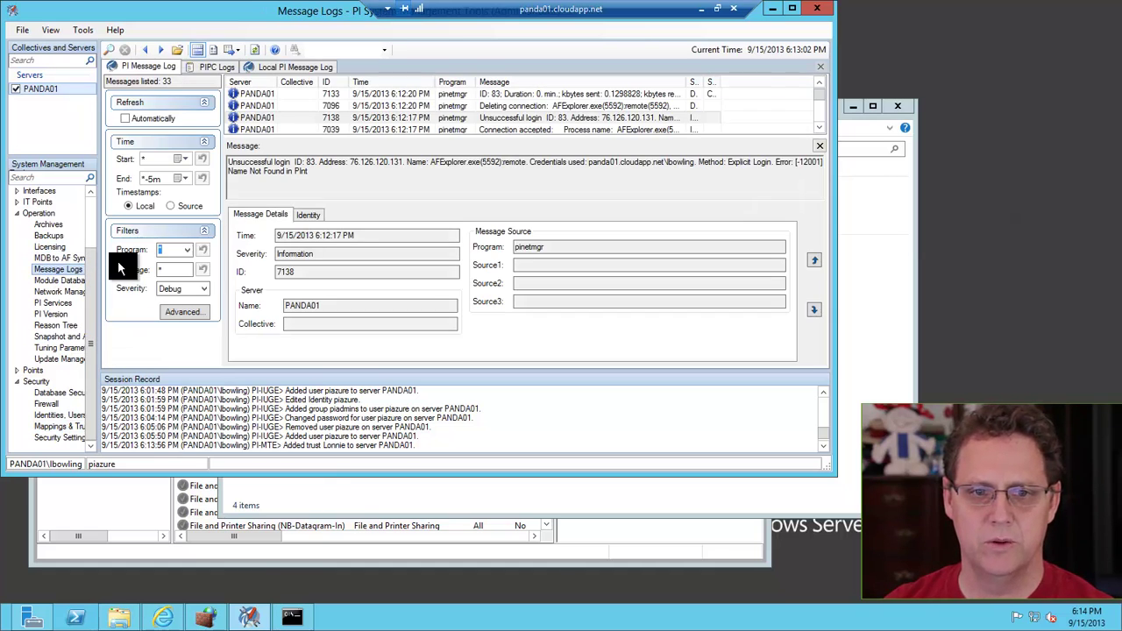
pyautogui.scroll(-1, 638, 118)
pyautogui.click(638, 117)
pyautogui.press('Down')
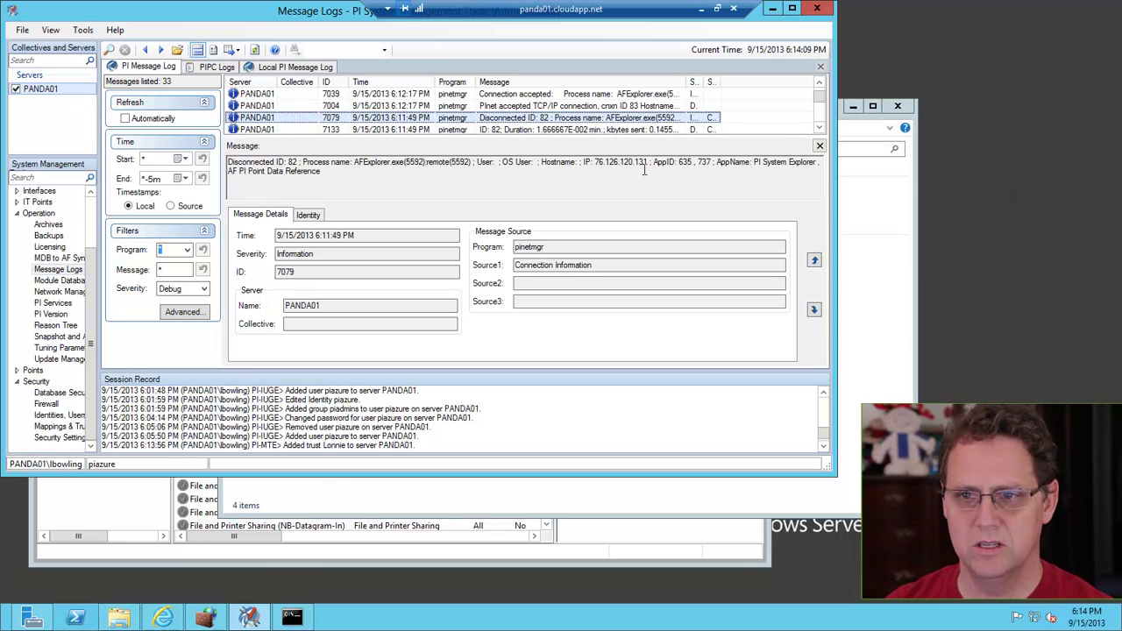
pyautogui.press('Down')
pyautogui.press('Down')
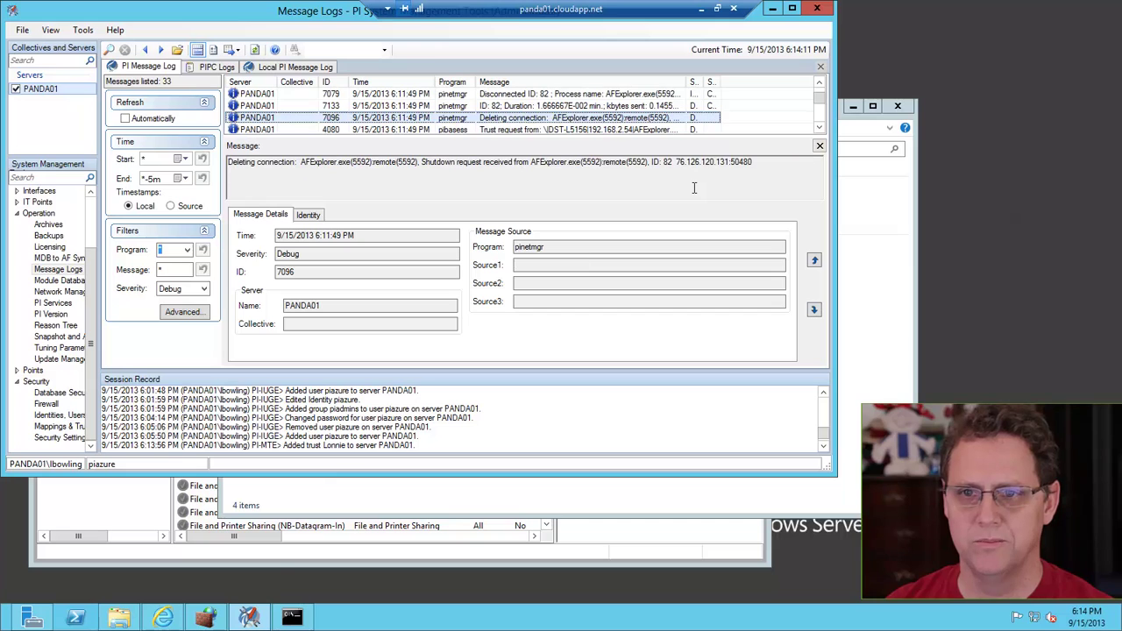
pyautogui.press('Down')
pyautogui.press('Down')
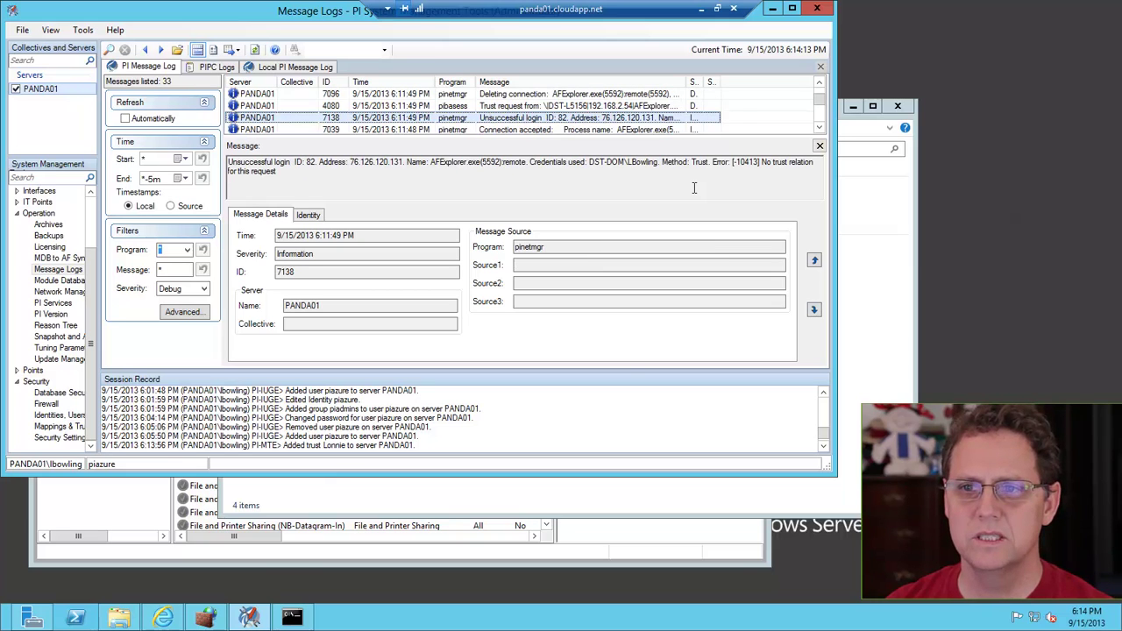
pyautogui.press('Up')
pyautogui.press('Down')
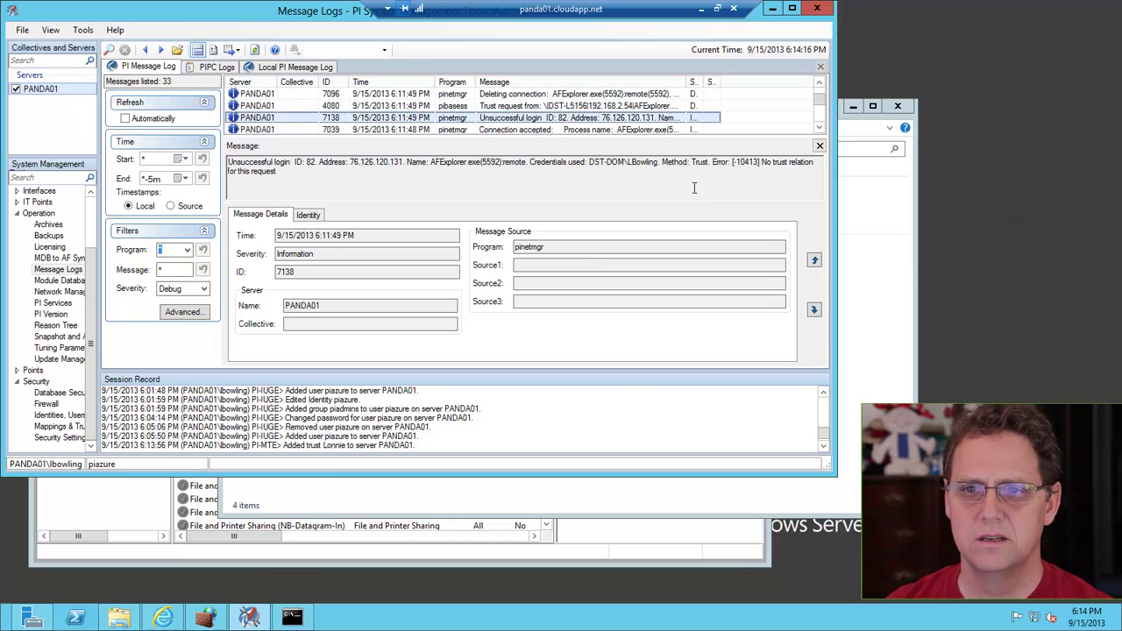
pyautogui.press('Up')
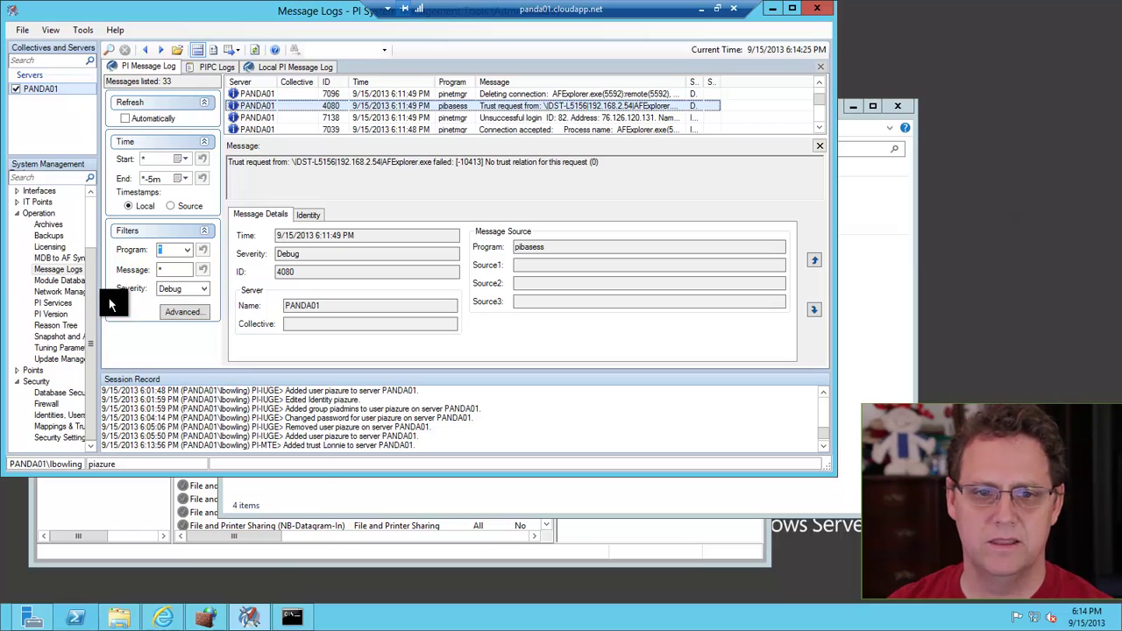
pyautogui.click(59, 426)
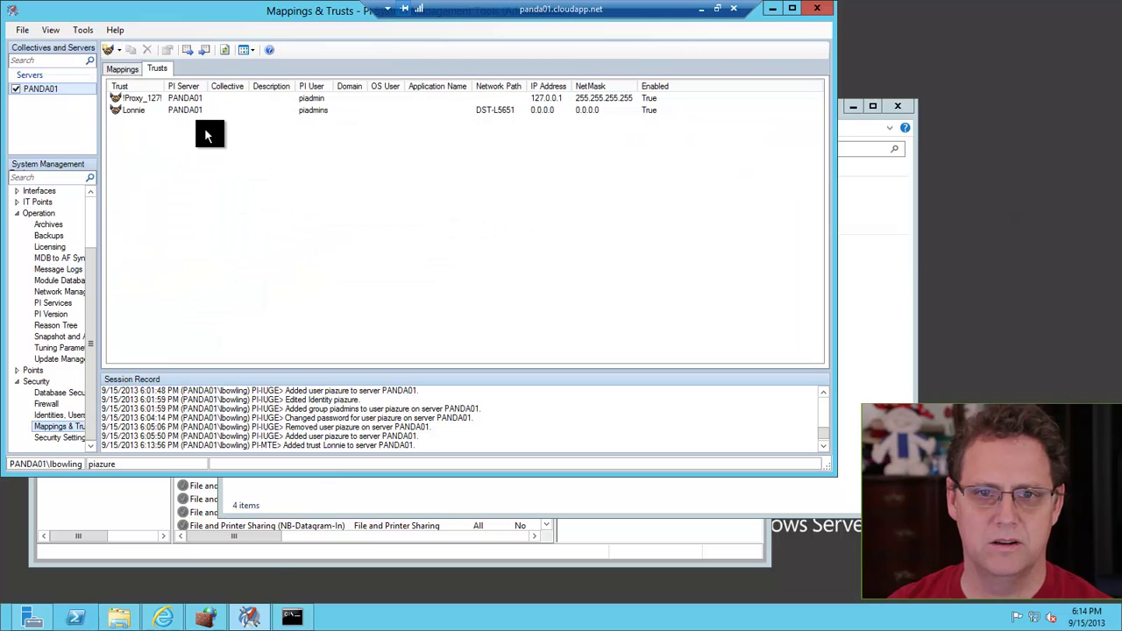
# Change the client trust's network path from DST-L5651 to DST-L5156 and save it
pyautogui.click(492, 112)
pyautogui.doubleClick(491, 110)
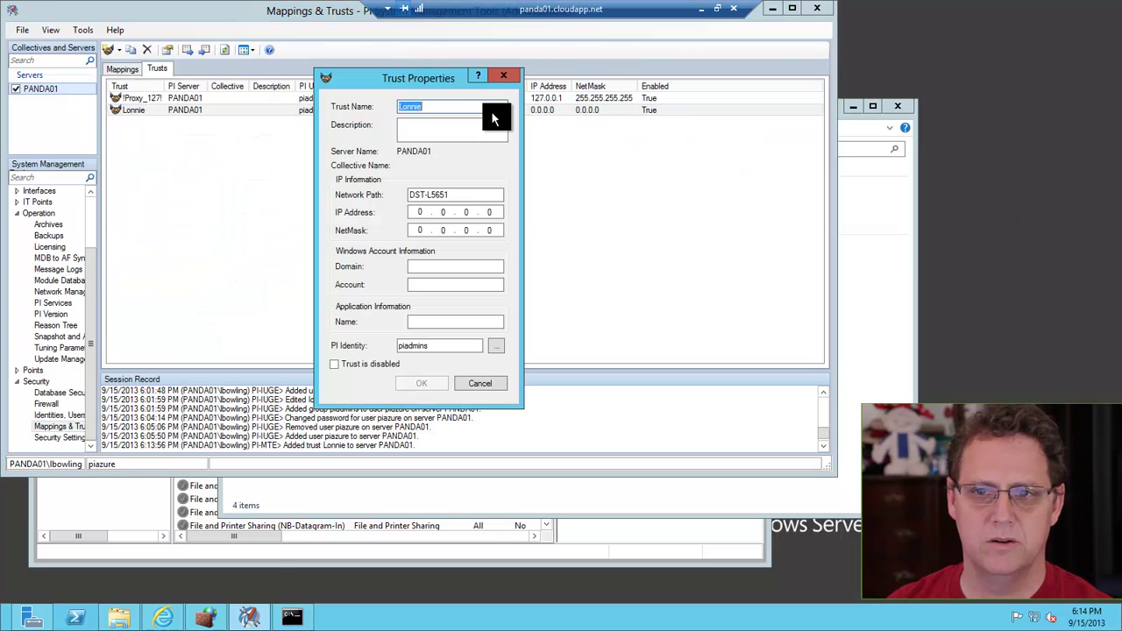
pyautogui.click(457, 195)
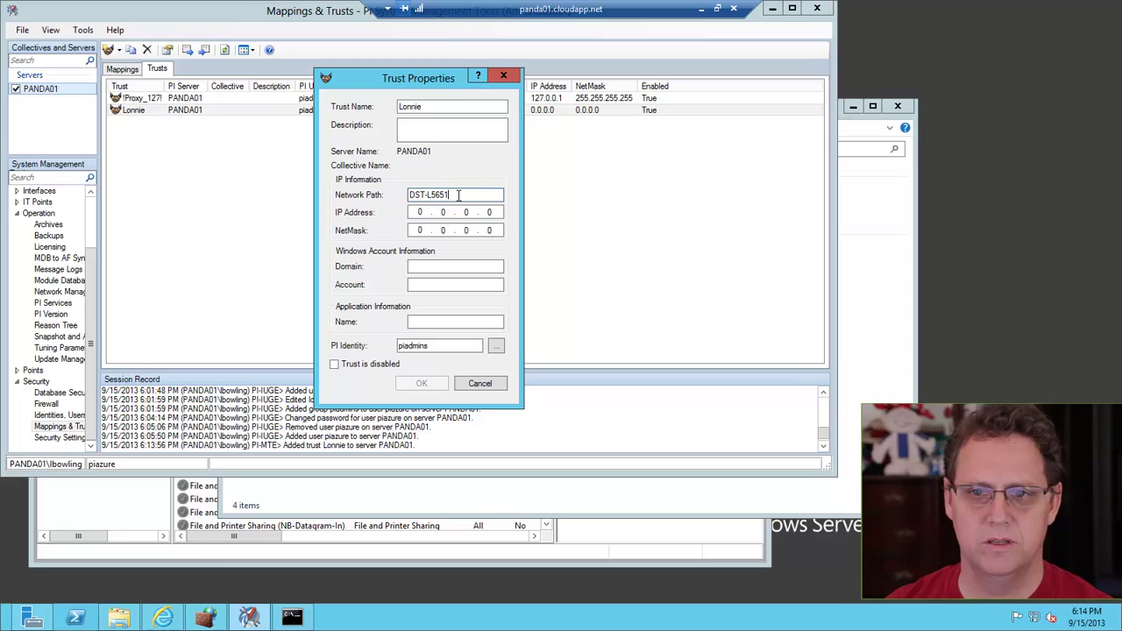
pyautogui.press('BackSpace')
pyautogui.press('BackSpace')
pyautogui.press('BackSpace')
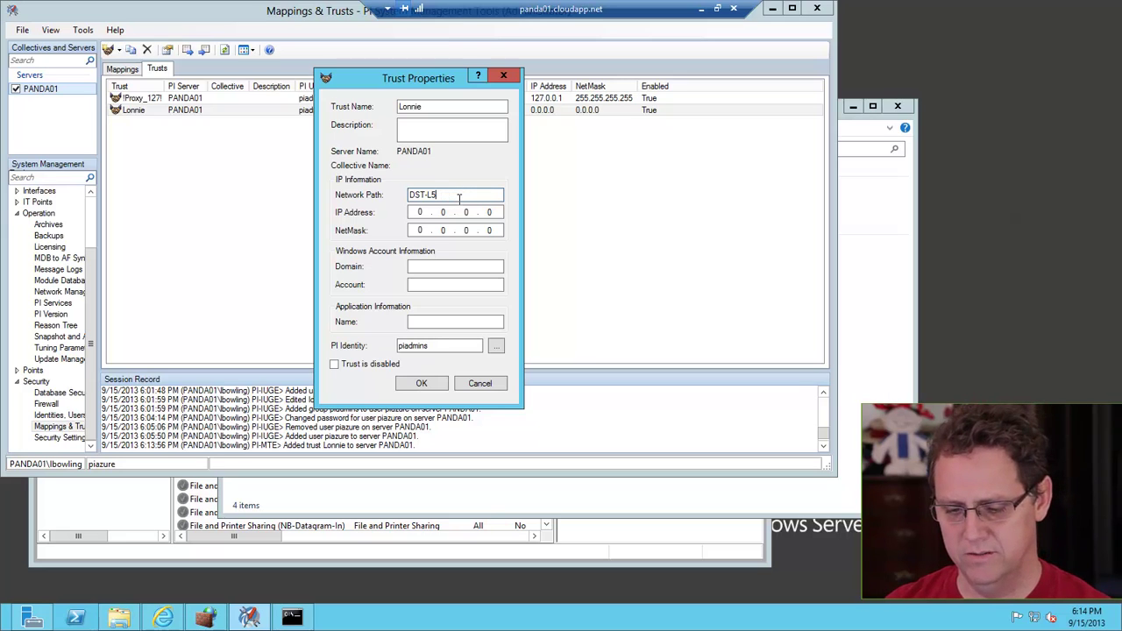
pyautogui.write('156')
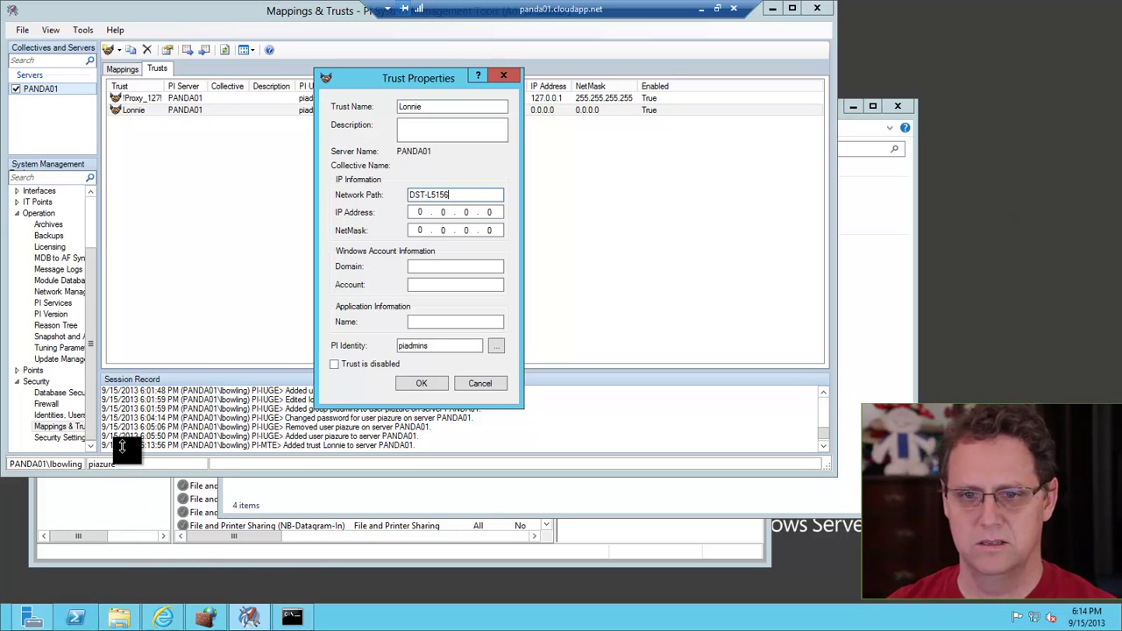
pyautogui.click(422, 383)
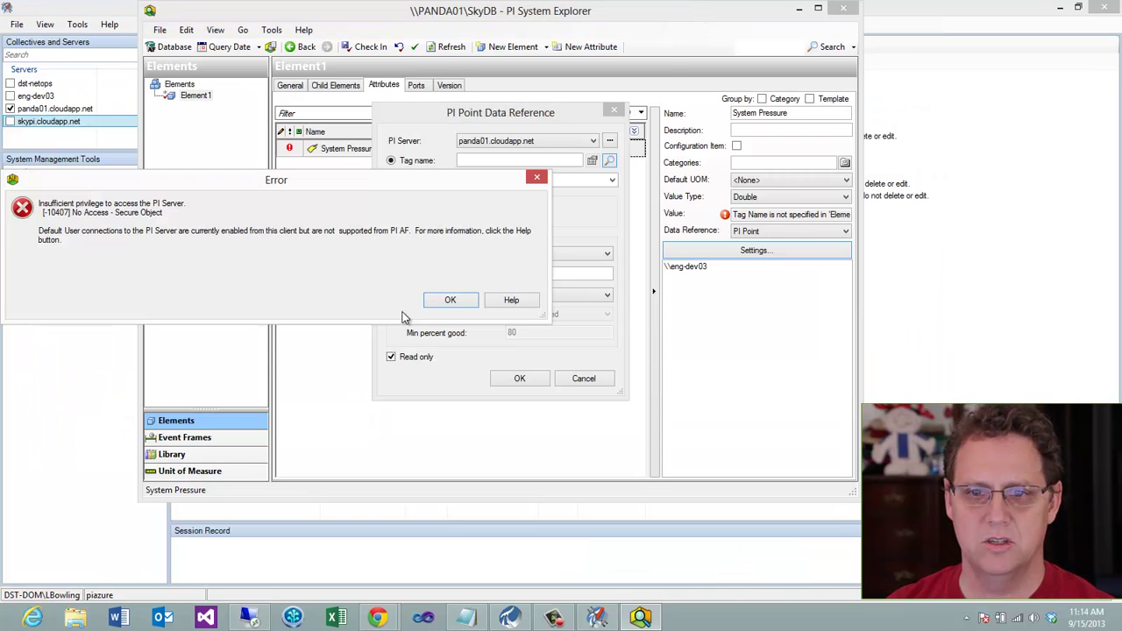
# Link System Pressure to PI point CDT158, reading 65.4575043, and check in the change
pyautogui.click(434, 300)
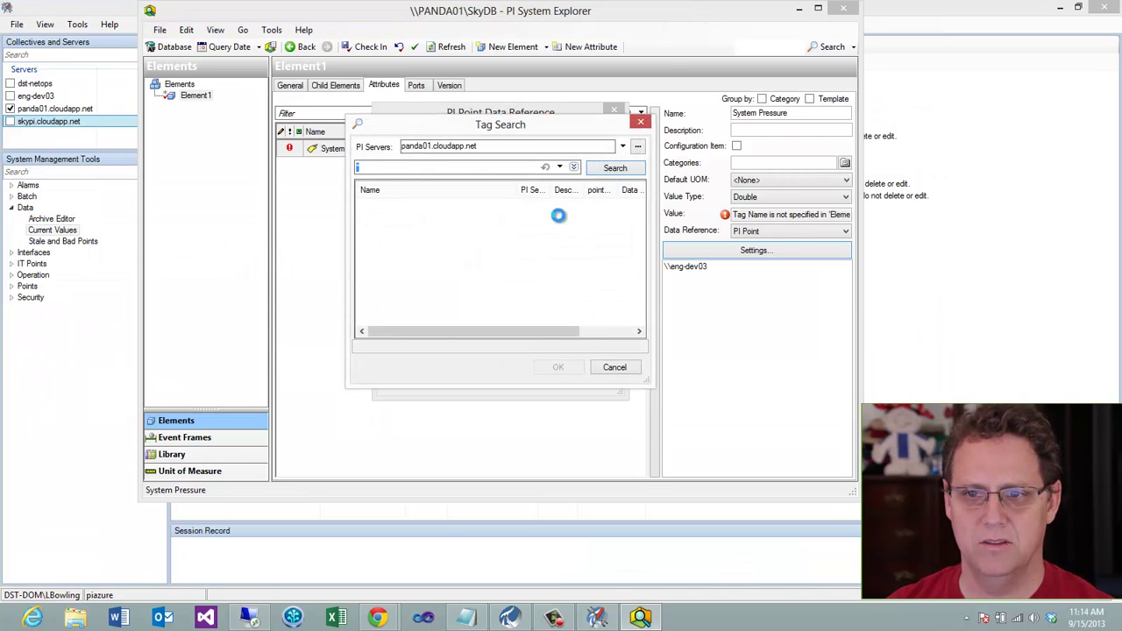
pyautogui.click(618, 371)
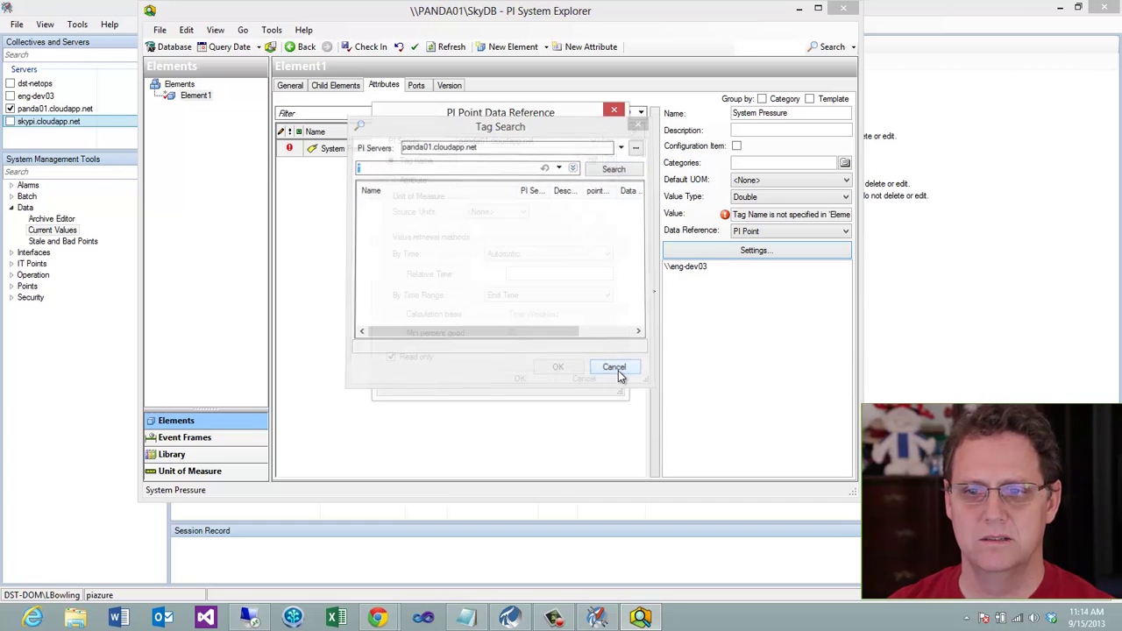
pyautogui.click(609, 160)
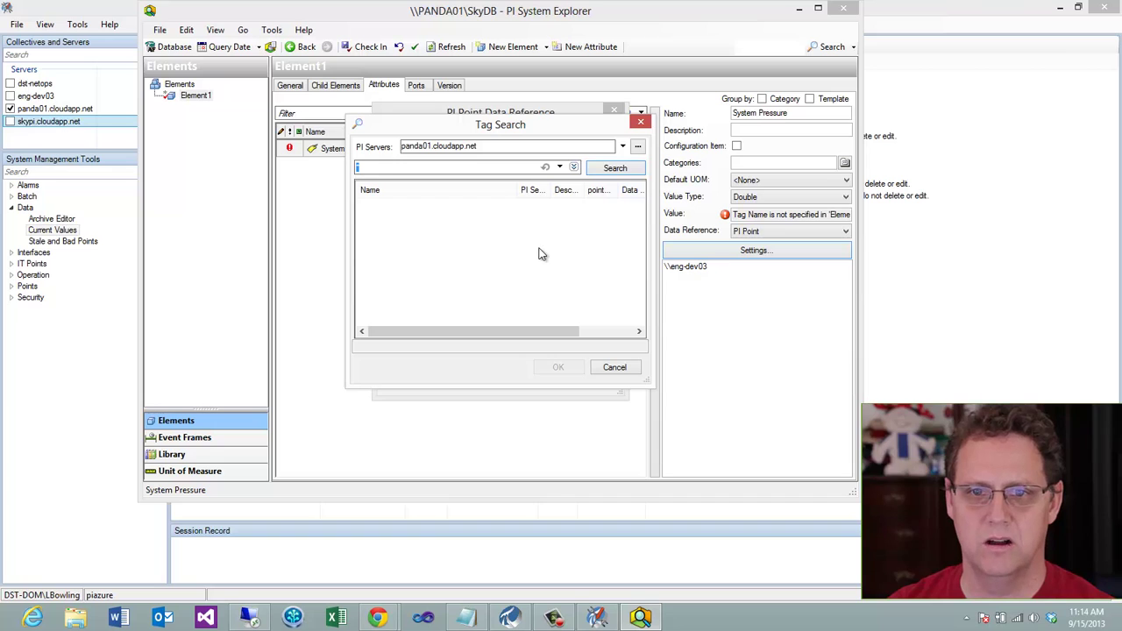
pyautogui.click(612, 167)
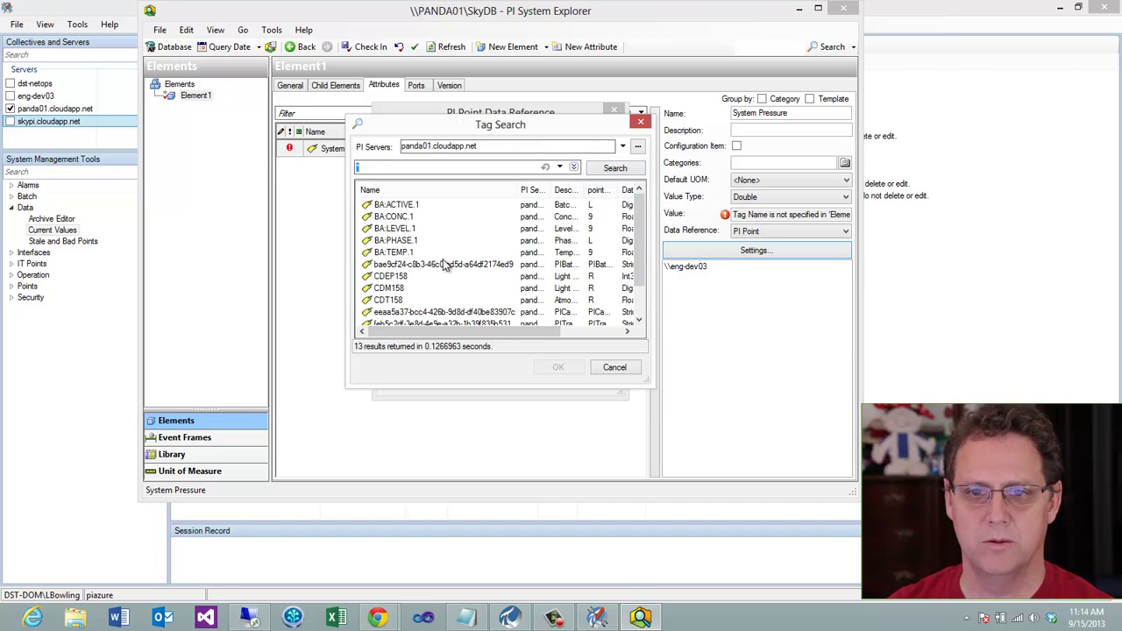
pyautogui.click(399, 301)
pyautogui.click(557, 366)
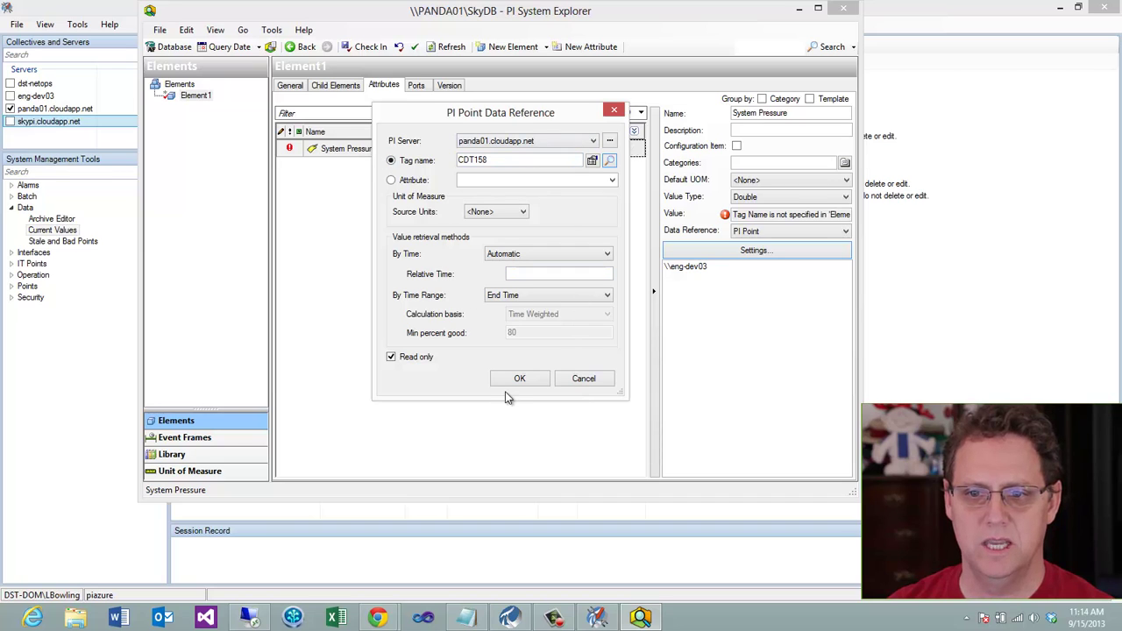
pyautogui.click(516, 379)
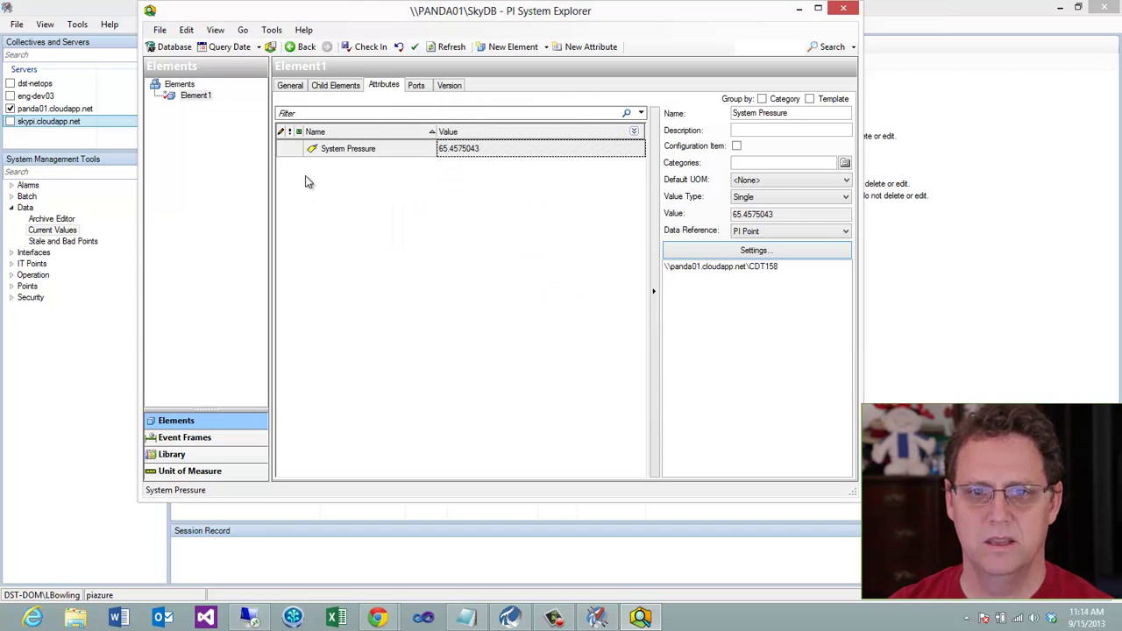
pyautogui.moveTo(457, 155)
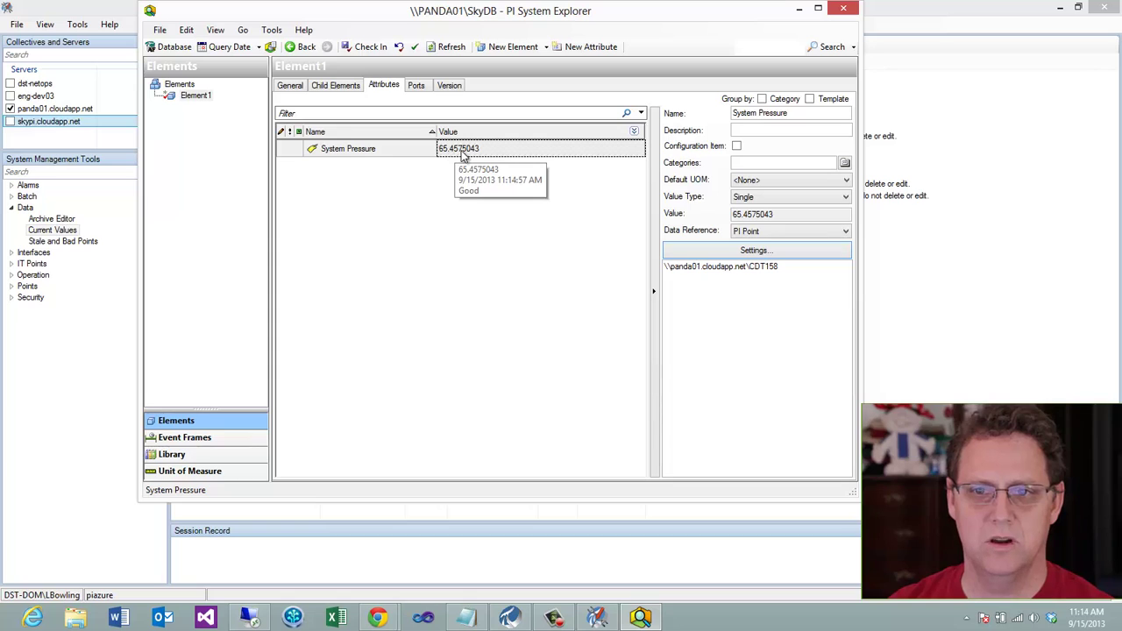
pyautogui.click(366, 47)
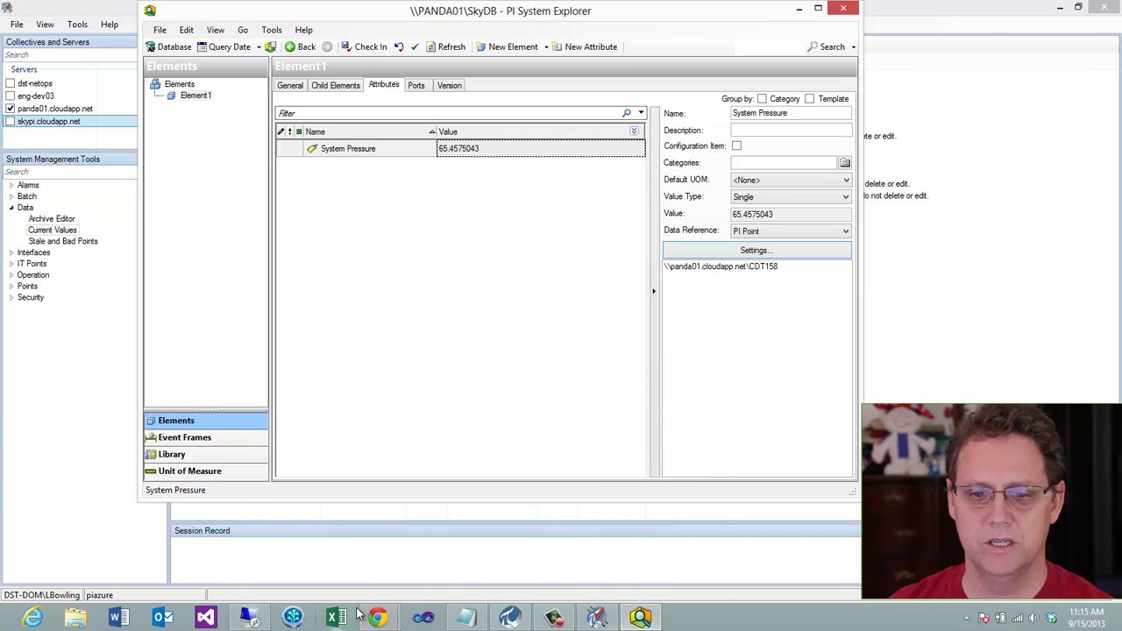
pyautogui.click(259, 618)
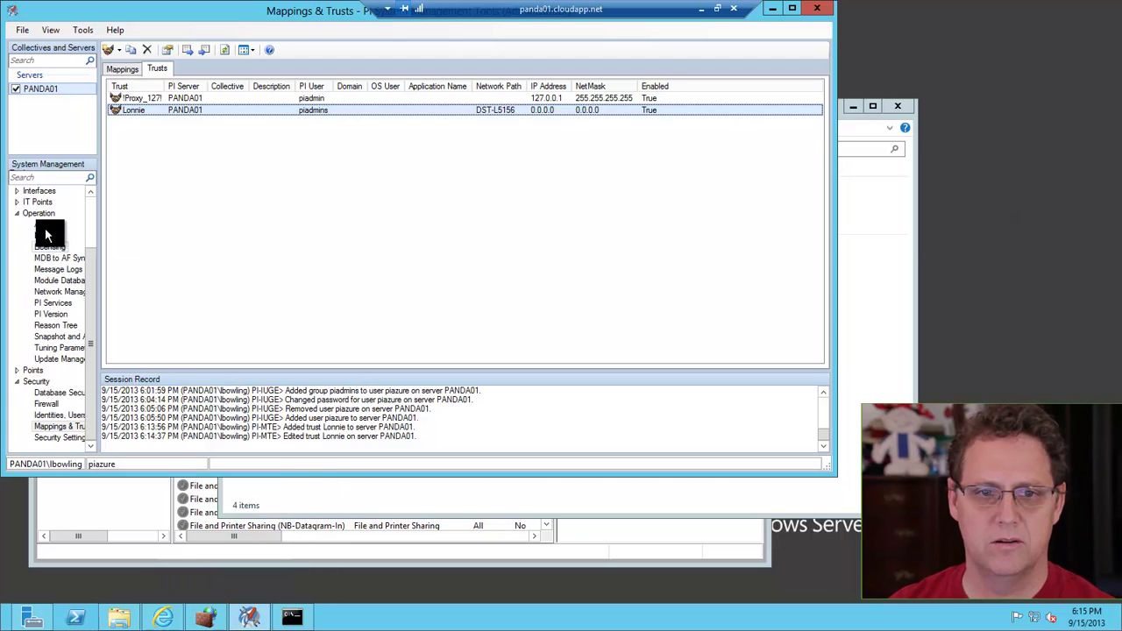
# Refresh the server log, confirm the successful login via the client trust, and minimize Remote Desktop
pyautogui.click(52, 268)
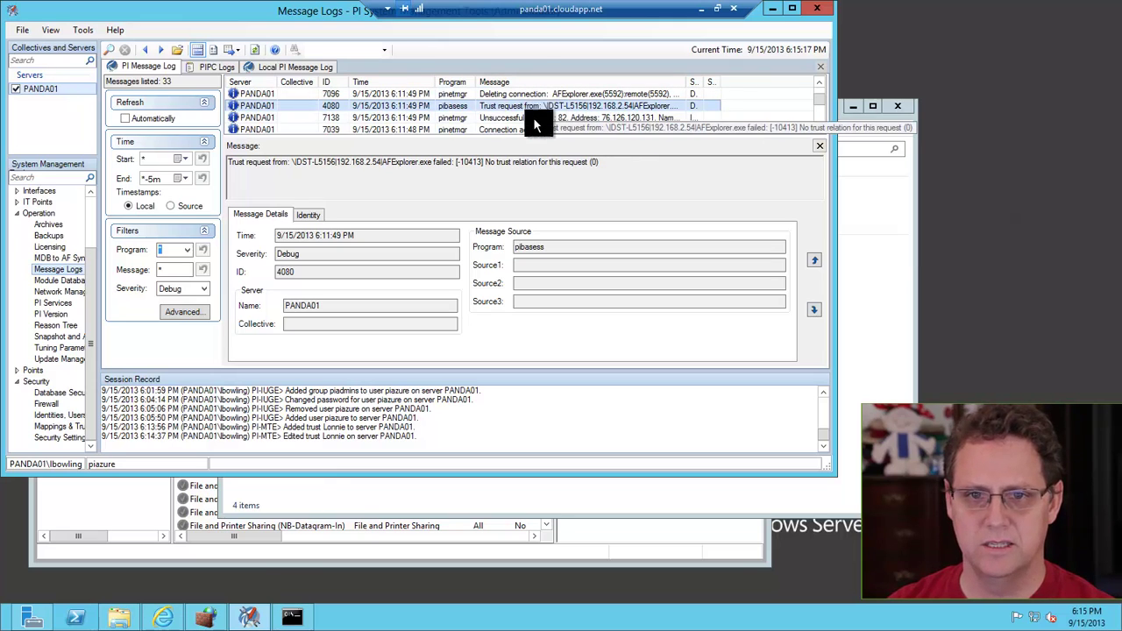
pyautogui.click(253, 50)
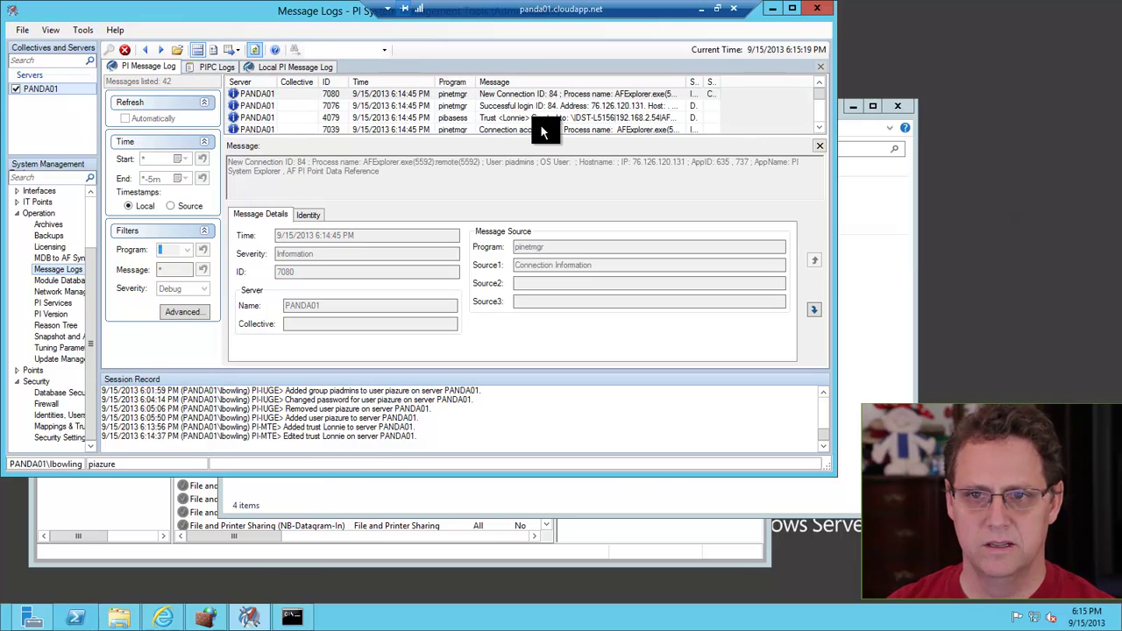
pyautogui.click(512, 106)
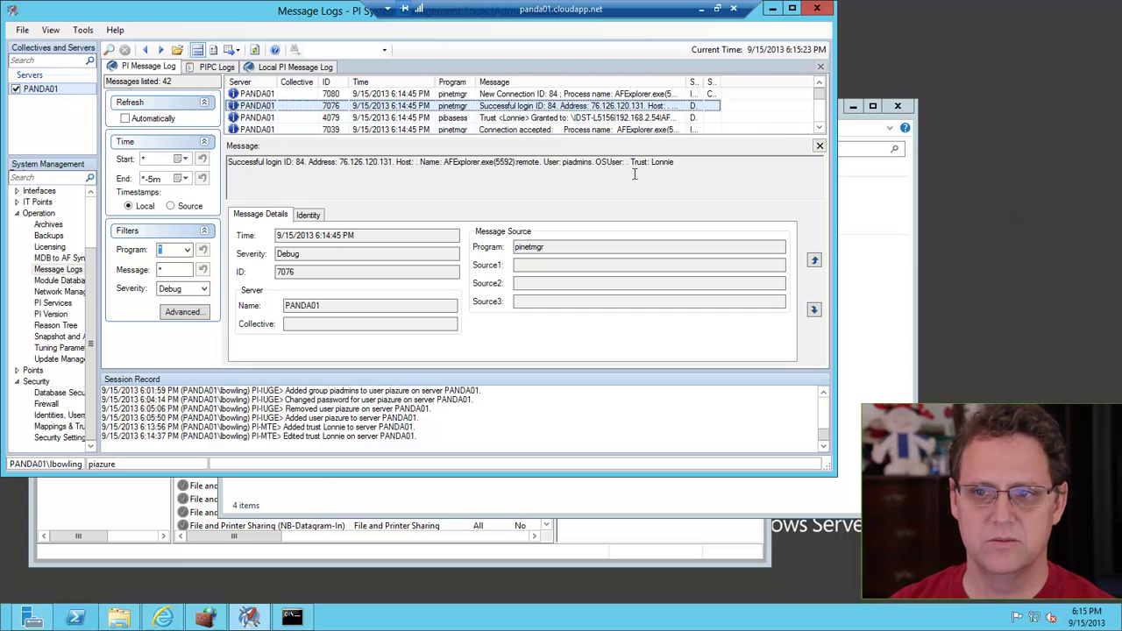
pyautogui.moveTo(673, 163); pyautogui.dragTo(628, 195)
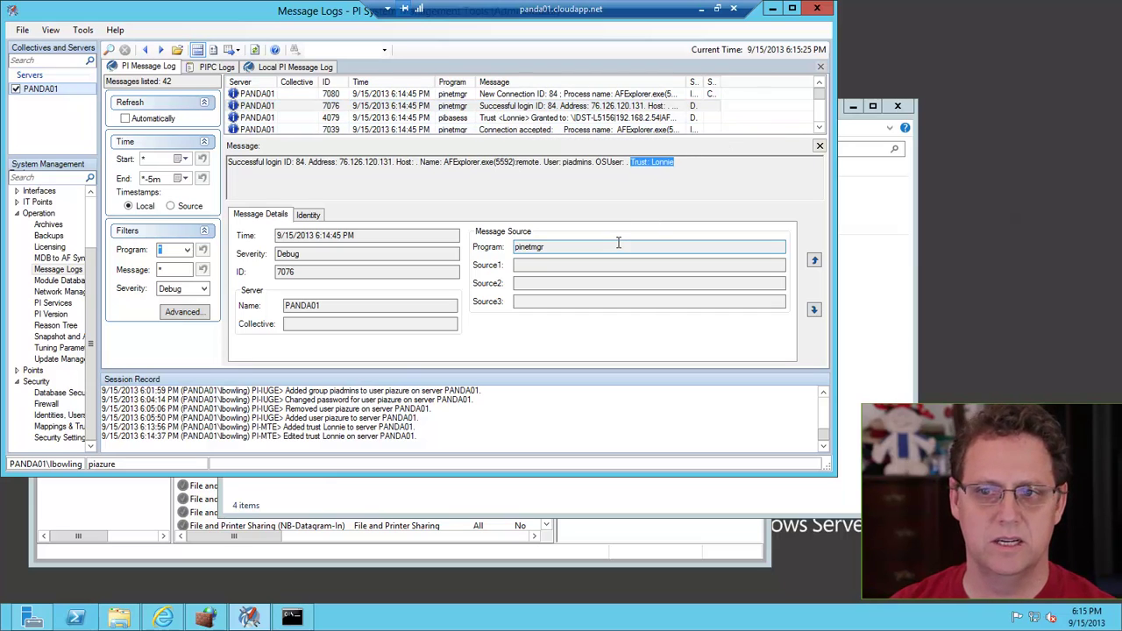
pyautogui.click(701, 9)
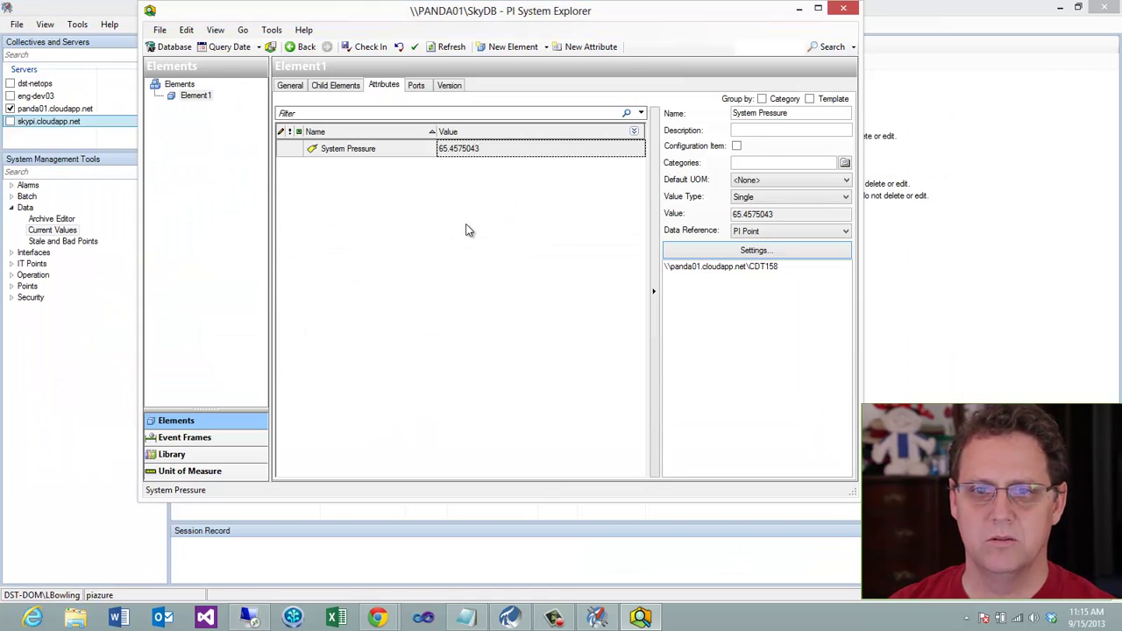
pyautogui.click(82, 339)
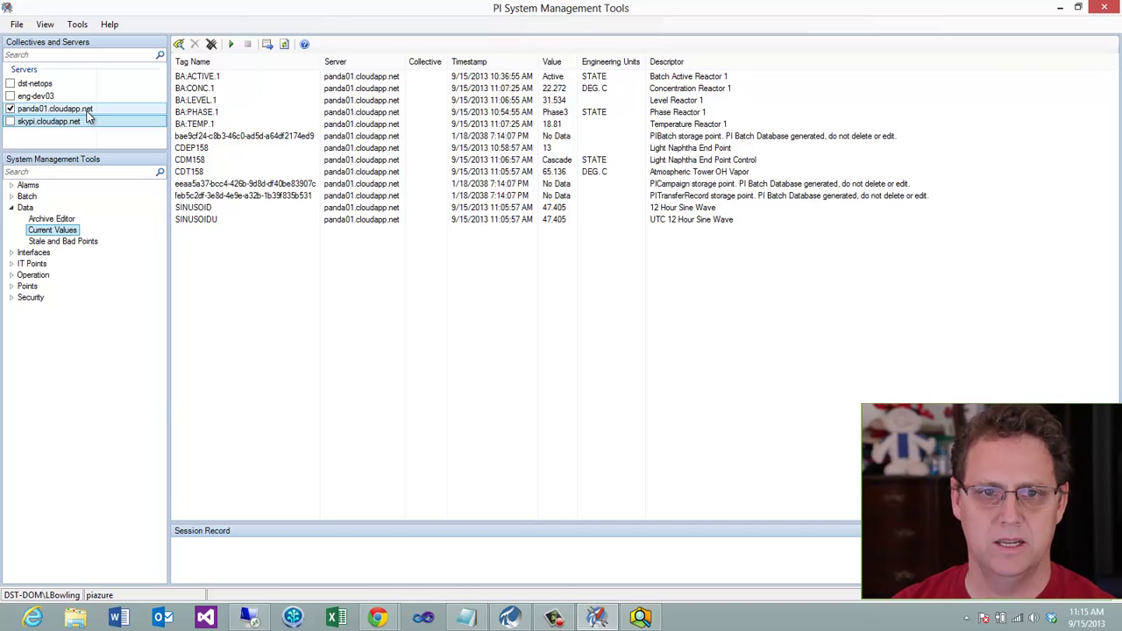
pyautogui.click(508, 617)
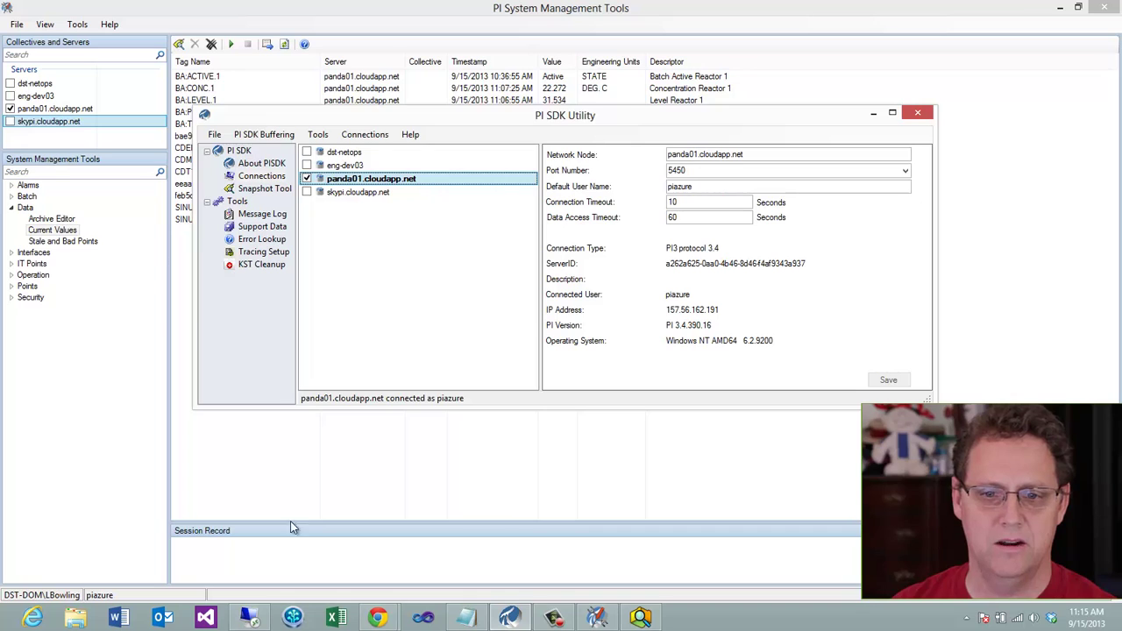
pyautogui.click(640, 617)
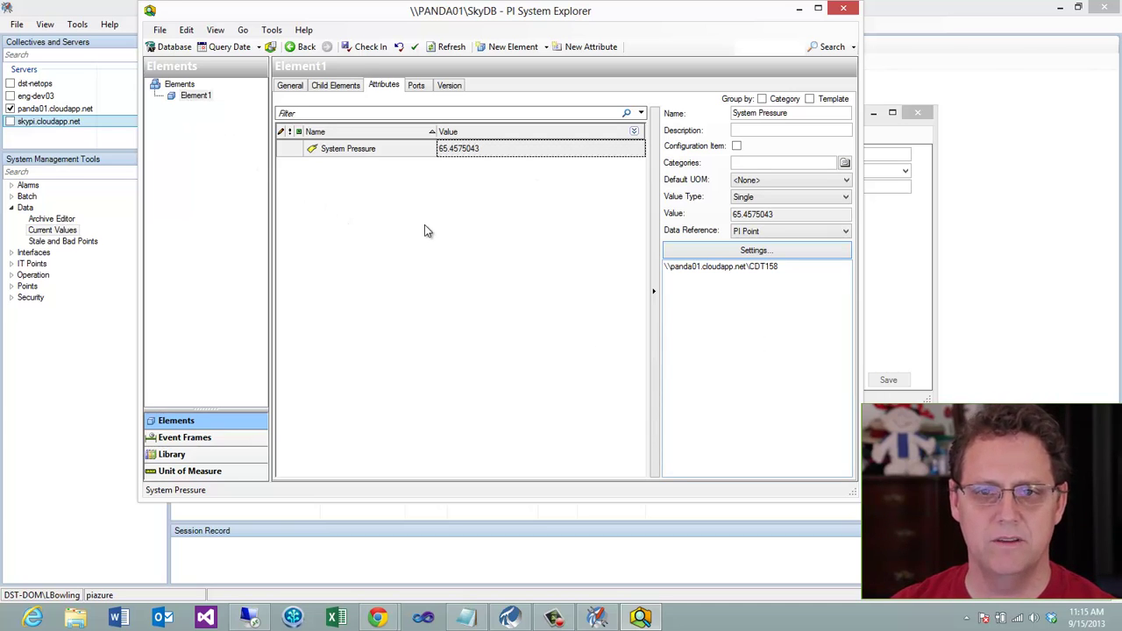
# Review the attribute's CDT158 reference, then bring up the Azure Virtual machines page in Chrome
pyautogui.moveTo(470, 152)
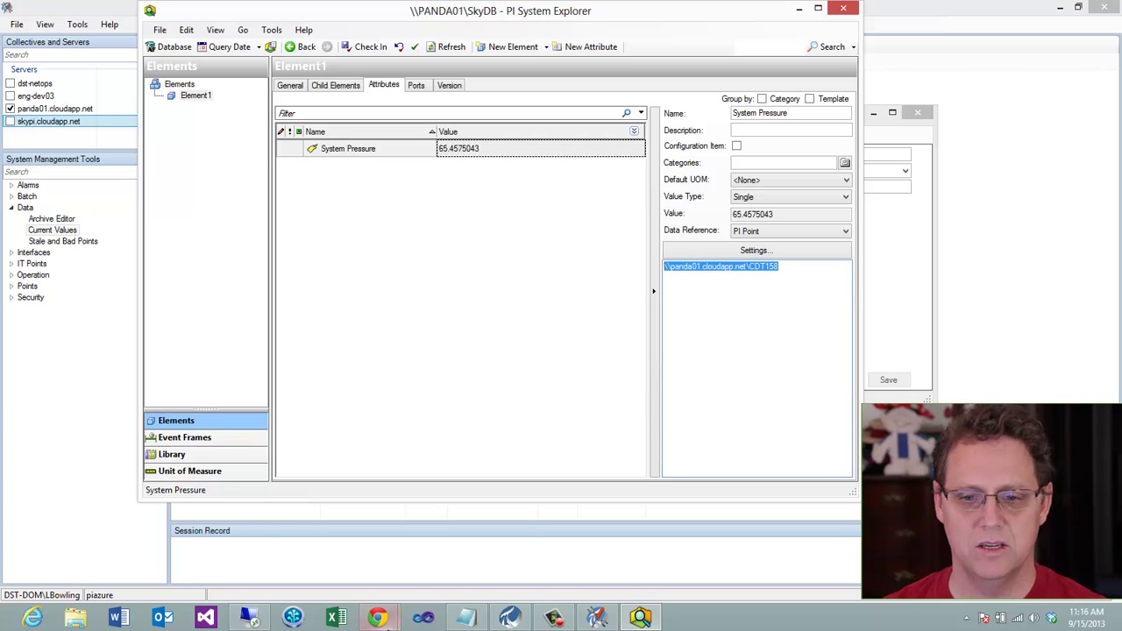
pyautogui.moveTo(394, 620)
pyautogui.click(303, 543)
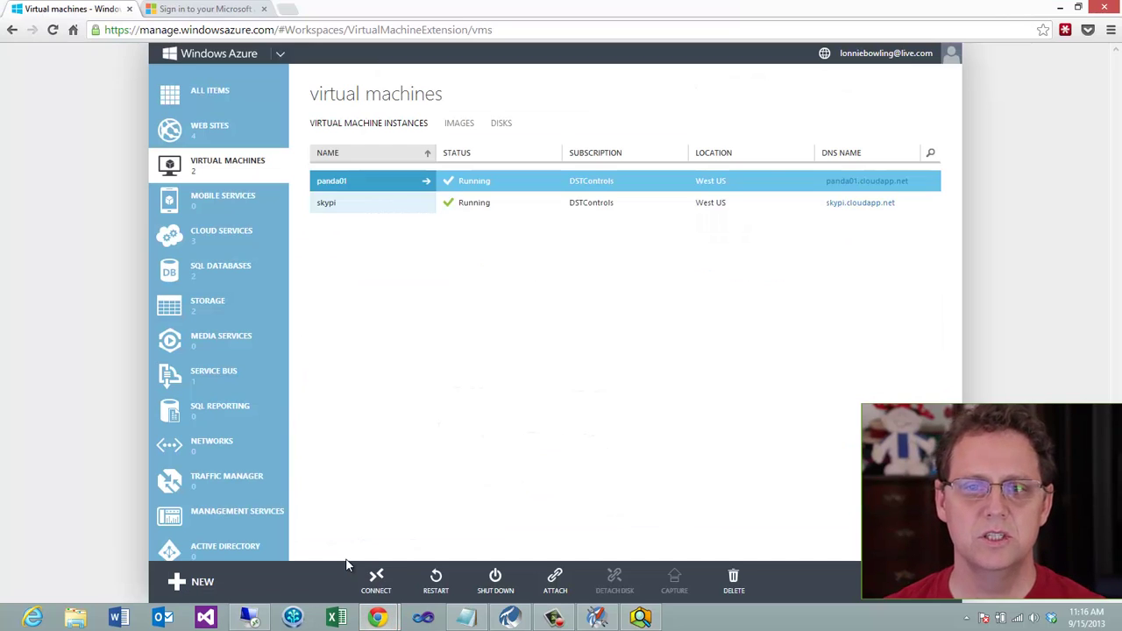